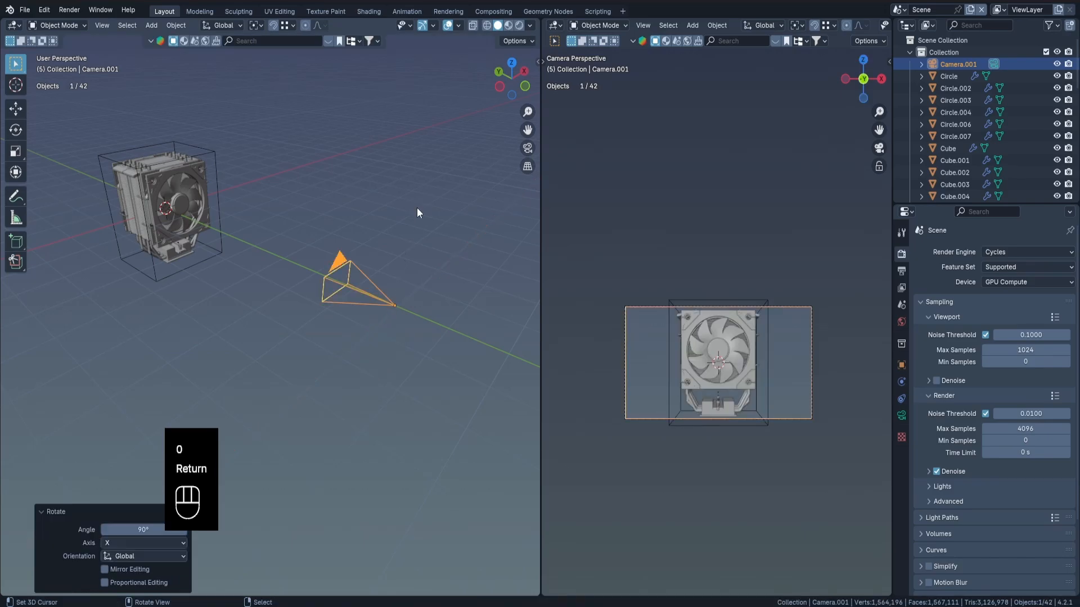
# Move the camera about 2.43 m along the negative Y axis, farther from the CPU cooler.
pyautogui.keyDown('shift'); pyautogui.moveTo(416, 207); pyautogui.dragTo(388, 264, button='middle'); pyautogui.keyUp('shift')
pyautogui.moveTo(388, 264); pyautogui.dragTo(381, 318, button='middle')
pyautogui.press('g')
pyautogui.press('y')
pyautogui.click(430, 332)
# Move the camera about 0.87 m along Y toward the cooler.
pyautogui.keyDown('shift'); pyautogui.moveTo(702, 367); pyautogui.dragTo(710, 340, button='middle'); pyautogui.keyUp('shift')
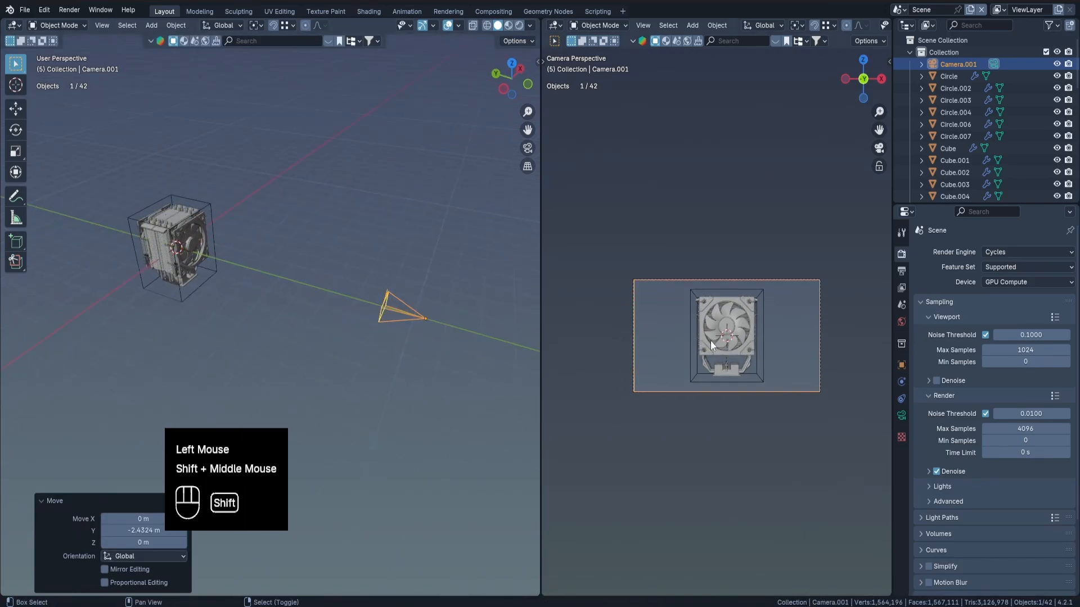
pyautogui.scroll(2, 722, 335)
pyautogui.scroll(-2, 722, 335)
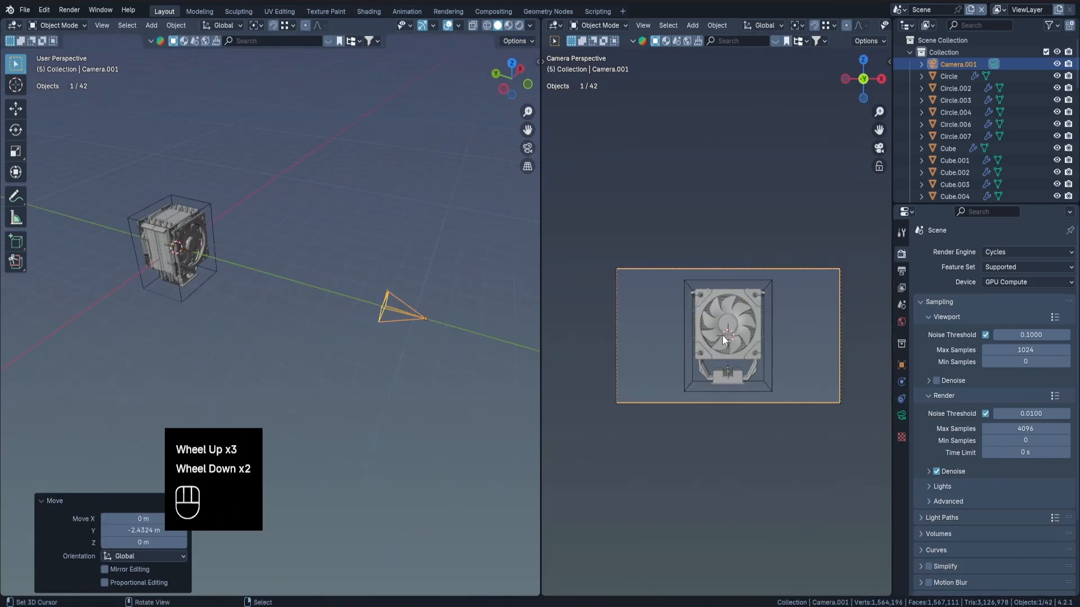
pyautogui.press('g')
pyautogui.press('y')
pyautogui.click(865, 58)
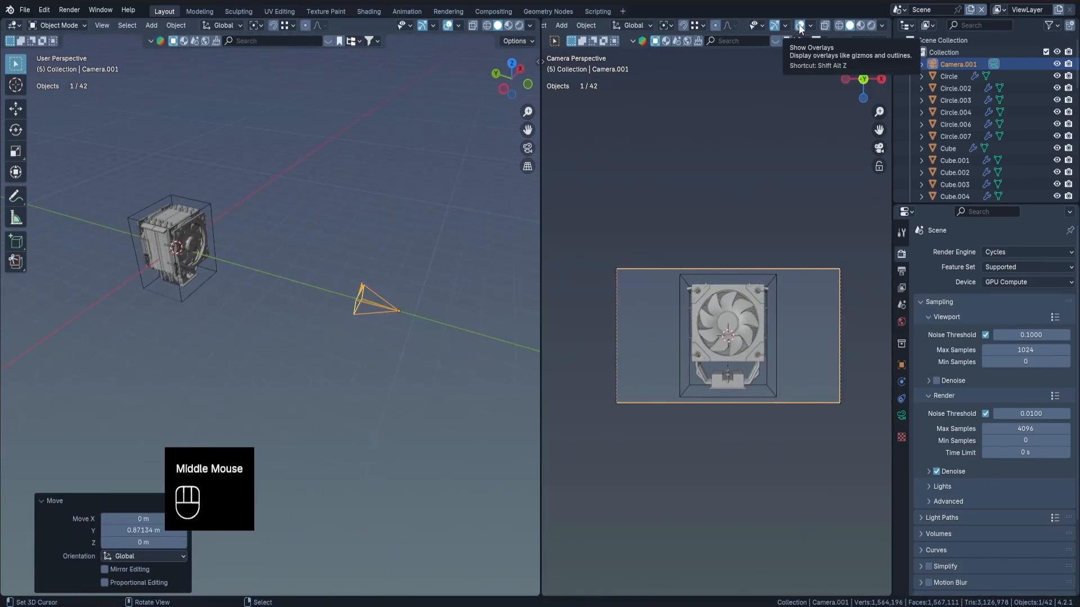
# Hide the overlays in the camera view and move the camera about 0.52 m closer to the cooler along Y.
pyautogui.click(799, 26)
pyautogui.scroll(2, 732, 353)
pyautogui.press('g')
pyautogui.press('y')
pyautogui.click(363, 361)
# Add a cylinder mesh at the cooler and scale it up in X and Y only, into a wide backdrop disc.
pyautogui.moveTo(363, 361); pyautogui.dragTo(276, 358, button='middle')
pyautogui.keyDown('shift'); pyautogui.moveTo(277, 357); pyautogui.dragTo(314, 270, button='middle'); pyautogui.keyUp('shift')
pyautogui.scroll(3, 329, 189)
pyautogui.scroll(-1, 740, 294)
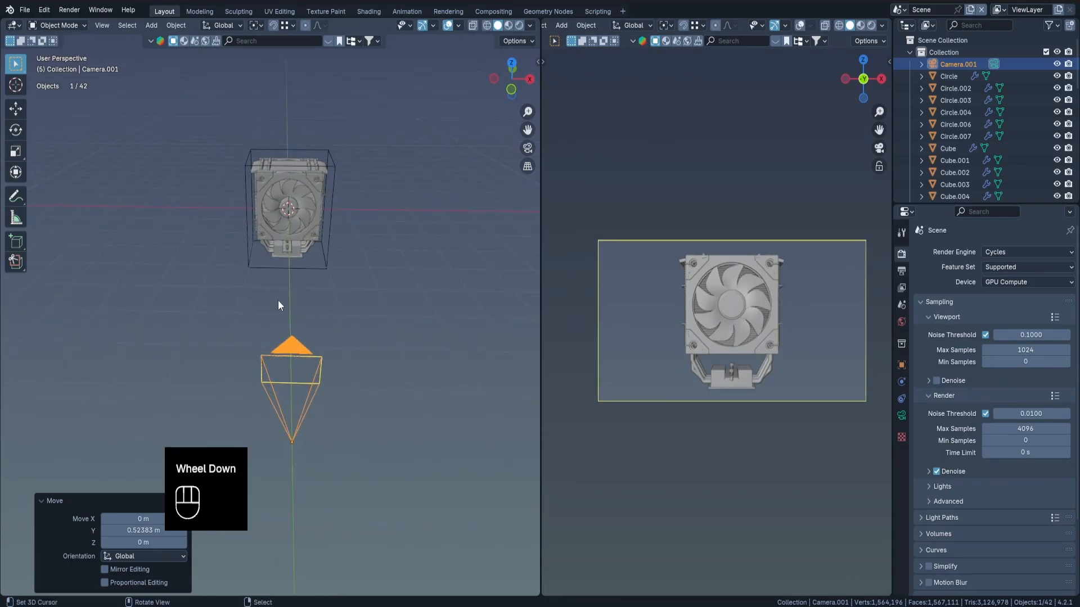
pyautogui.scroll(-1, 277, 305)
pyautogui.hotkey('shift', 'a')
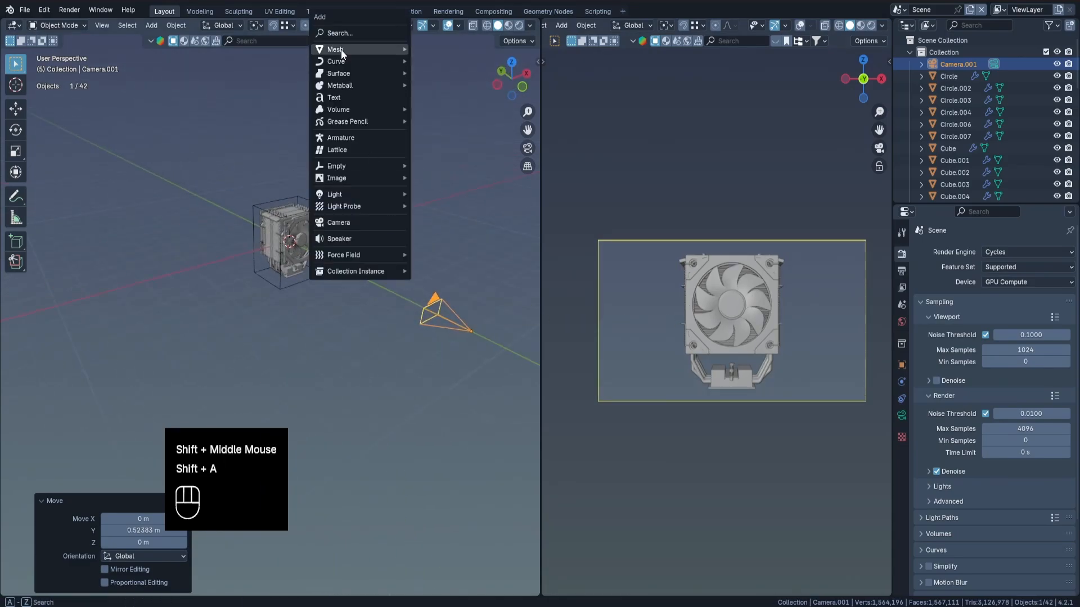
pyautogui.moveTo(341, 49)
pyautogui.click(427, 107)
pyautogui.scroll(-4, 304, 241)
pyautogui.press('s')
pyautogui.hotkey('shift', 'z')
pyautogui.click(442, 258)
# Raise the cylinder's top face along Z and delete that face to open the cylinder.
pyautogui.press('Tab')
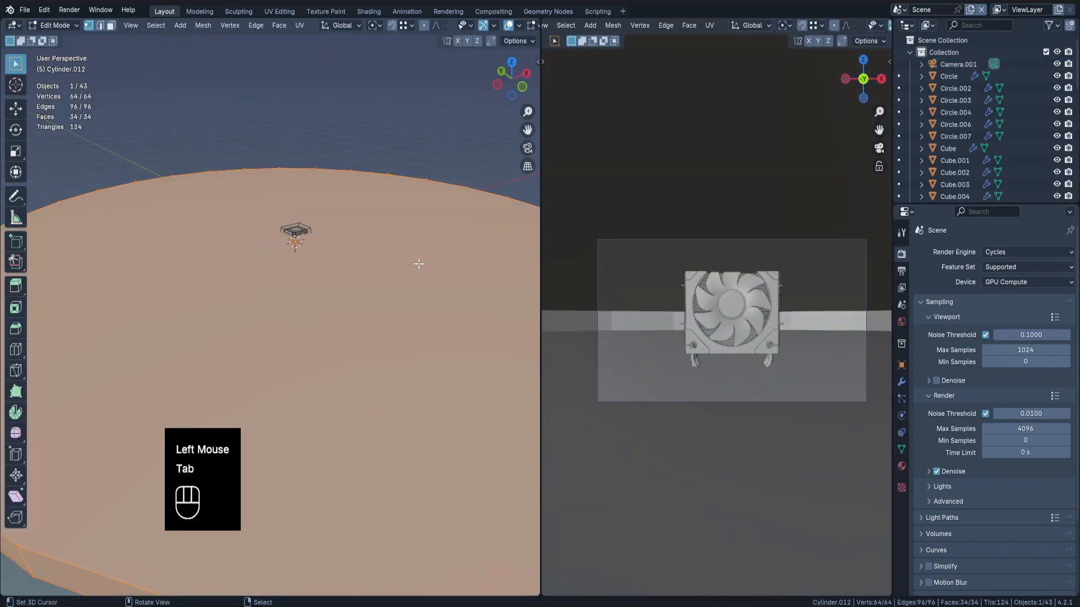
pyautogui.scroll(-5, 417, 263)
pyautogui.click(418, 270)
pyautogui.press('g')
pyautogui.press('z')
pyautogui.click(437, 233)
pyautogui.press('x')
pyautogui.click(431, 254)
# Lower the cylinder's entire mesh along Z so its floor lies beneath the cooler.
pyautogui.moveTo(406, 247); pyautogui.dragTo(400, 269, button='middle')
pyautogui.scroll(4, 400, 270)
pyautogui.press('a')
pyautogui.press('g')
pyautogui.press('z')
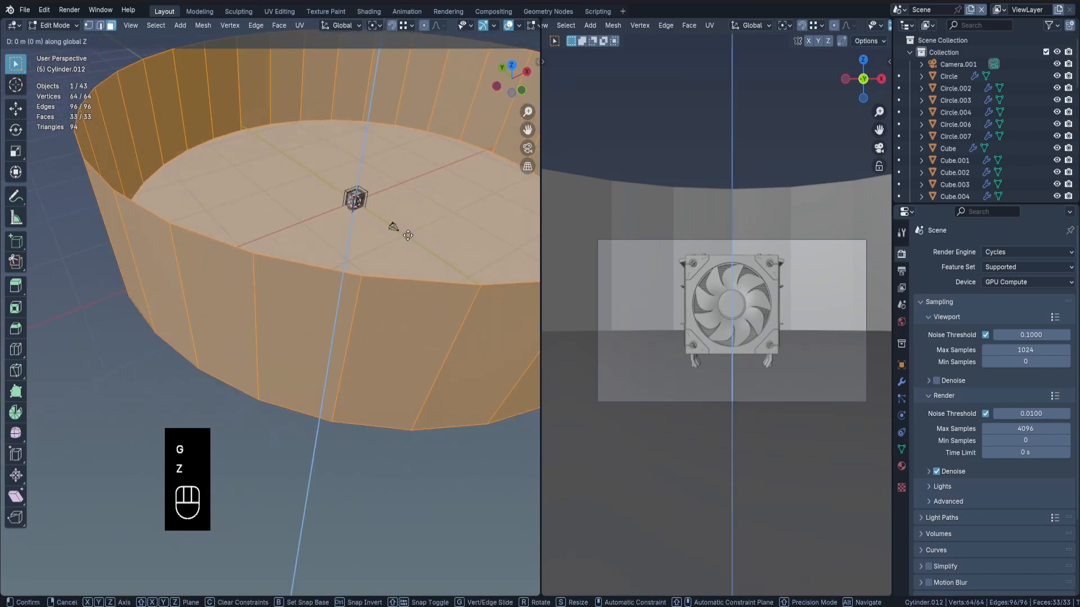
pyautogui.click(407, 272)
# Select the edge loop around the cylinder's floor and apply the cylinder's scale.
pyautogui.press('2')
pyautogui.keyDown('alt'); pyautogui.rightClick(230, 160); pyautogui.keyUp('alt')
pyautogui.hotkey('ctrl', 'b')
pyautogui.rightClick(428, 188)
pyautogui.press('Tab')
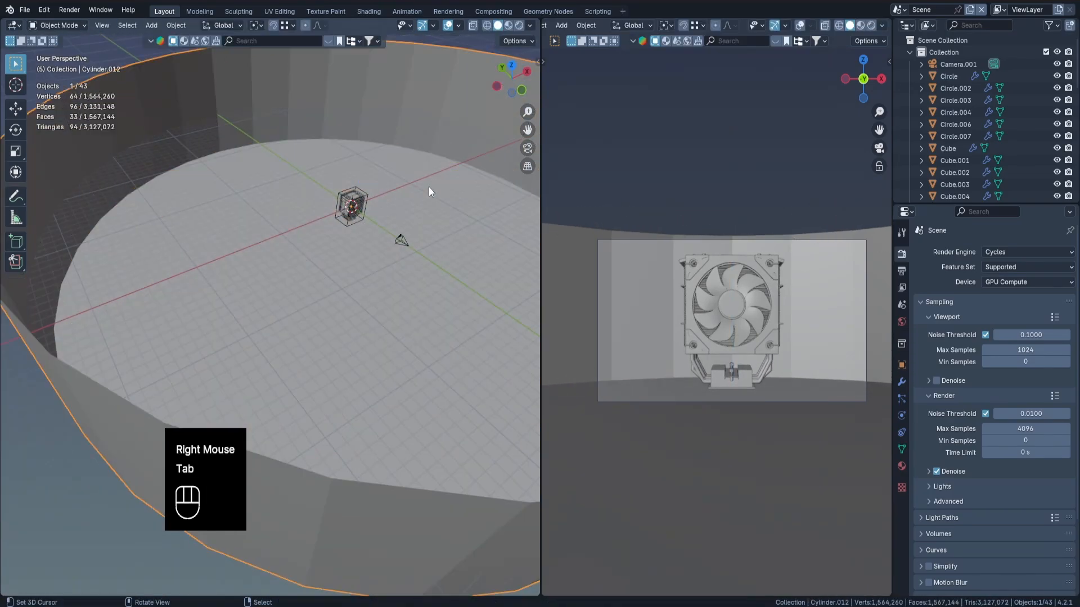
pyautogui.hotkey('ctrl', 'a')
pyautogui.click(360, 211)
# Bevel the floor's edge loop by about 5.24 m with 5 segments and shade the cylinder smooth.
pyautogui.press('Tab')
pyautogui.hotkey('ctrl', 'b')
pyautogui.scroll(4, 243, 195)
pyautogui.click(244, 195)
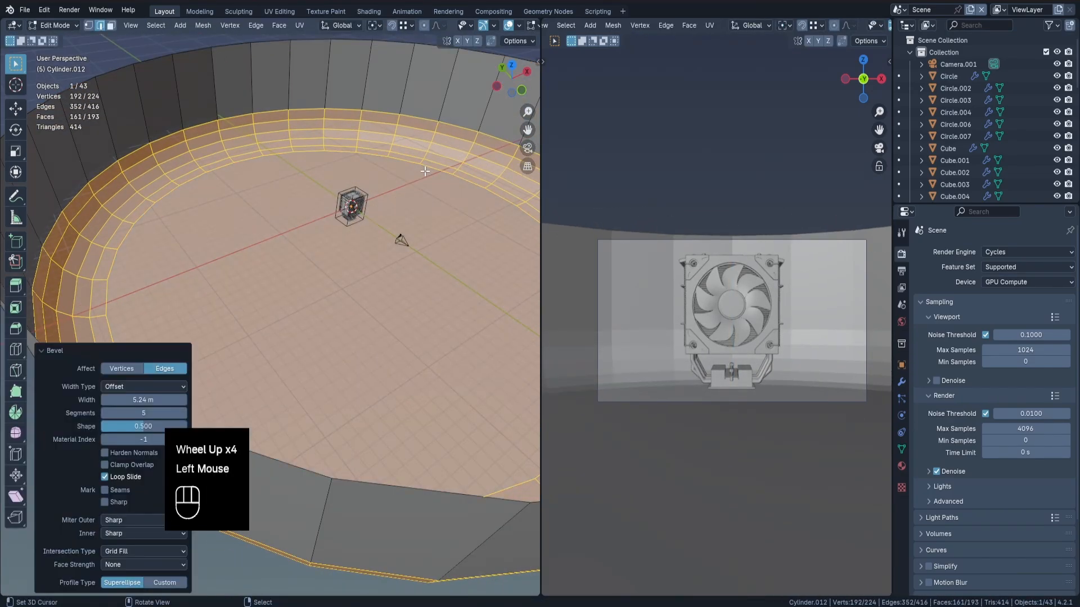
pyautogui.press('Tab')
pyautogui.press('w')
pyautogui.click(369, 123)
# Raise the cylinder's upper rim edge loop about 2.64 m along Z.
pyautogui.scroll(-1, 211, 154)
pyautogui.scroll(-1, 211, 160)
pyautogui.press('Tab')
pyautogui.press('2')
pyautogui.keyDown('alt'); pyautogui.rightClick(201, 98); pyautogui.keyUp('alt')
pyautogui.keyDown('alt'); pyautogui.rightClick(200, 98); pyautogui.keyUp('alt')
pyautogui.press('g')
pyautogui.press('z')
pyautogui.click(200, 86)
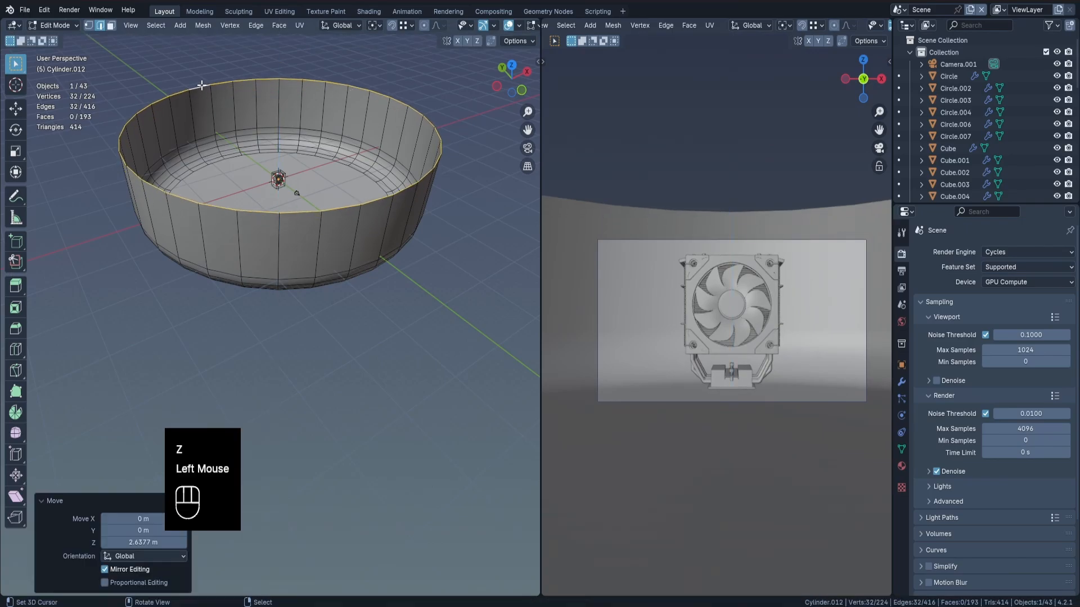
# Leave mesh editing and switch the camera view to rendered shading.
pyautogui.press('Tab')
pyautogui.press('z')
pyautogui.click(761, 280)
# Add an area light and move it horizontally to a spot in front of the cooler.
pyautogui.scroll(8, 274, 178)
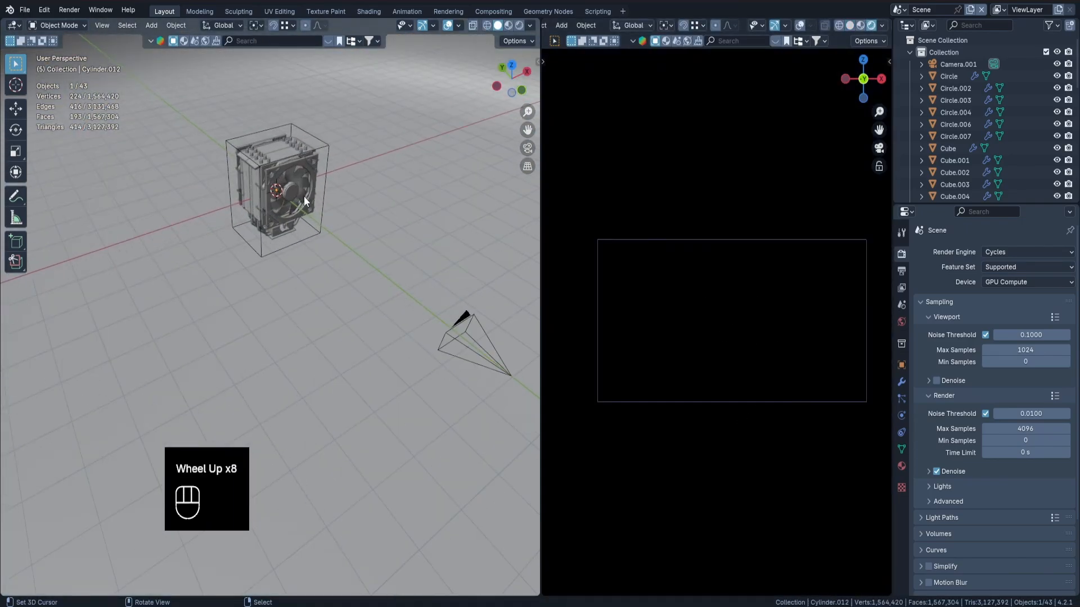
pyautogui.scroll(-3, 304, 196)
pyautogui.keyDown('shift'); pyautogui.moveTo(304, 196); pyautogui.dragTo(306, 258, button='middle'); pyautogui.keyUp('shift')
pyautogui.press('KP_7')
pyautogui.hotkey('shift', 'a')
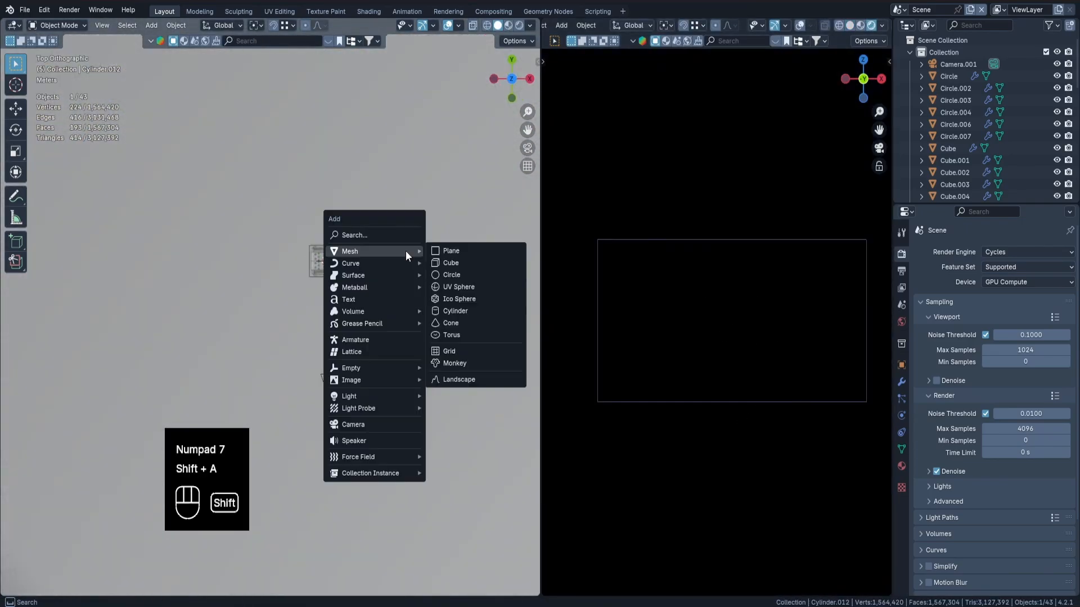
pyautogui.moveTo(355, 393)
pyautogui.click(444, 433)
pyautogui.press('g')
pyautogui.hotkey('shift', 'z')
pyautogui.click(356, 307)
# Raise the area light along Z above the cooler and resize it.
pyautogui.moveTo(356, 307); pyautogui.dragTo(339, 211, button='middle')
pyautogui.press('g')
pyautogui.press('z')
pyautogui.click(337, 170)
pyautogui.moveTo(338, 171); pyautogui.dragTo(427, 281, button='middle')
pyautogui.scroll(3, 298, 217)
pyautogui.press('s')
pyautogui.click(330, 227)
# Tilt the area light around the X axis in two rotations, the last by about 8.5°.
pyautogui.press('r')
pyautogui.press('x')
pyautogui.click(400, 265)
pyautogui.press('r')
pyautogui.press('x')
pyautogui.click(448, 333)
# Raise the area light about 1.39 m along Z.
pyautogui.moveTo(448, 333); pyautogui.dragTo(444, 270, button='middle')
pyautogui.press('g')
pyautogui.press('z')
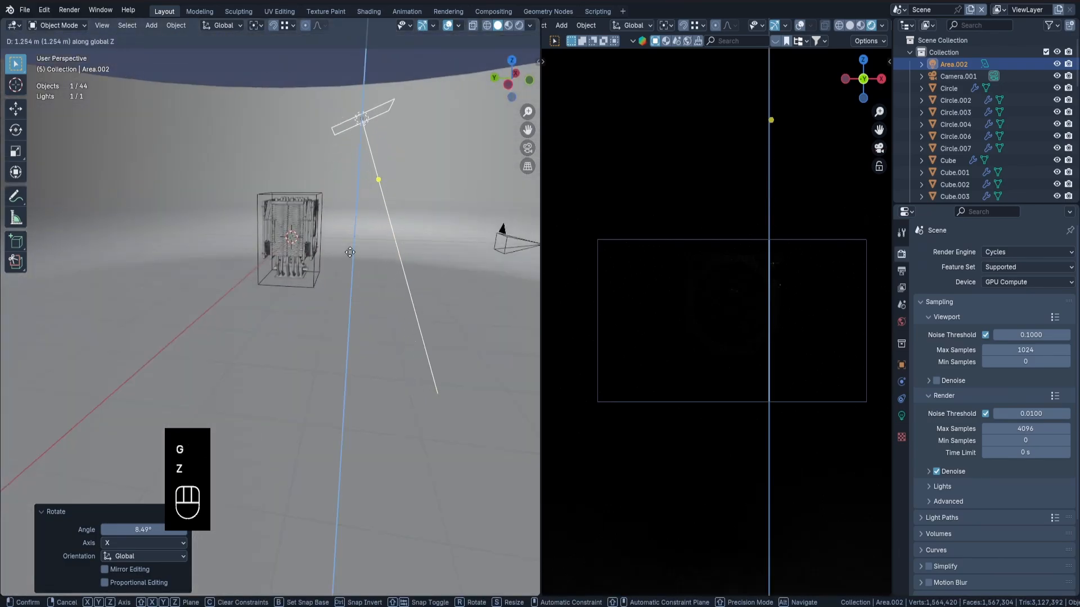
pyautogui.click(444, 191)
# Set the area light's power to 1000 W.
pyautogui.click(902, 417)
pyautogui.press('Return')
pyautogui.scroll(3, 746, 312)
pyautogui.scroll(-2, 589, 305)
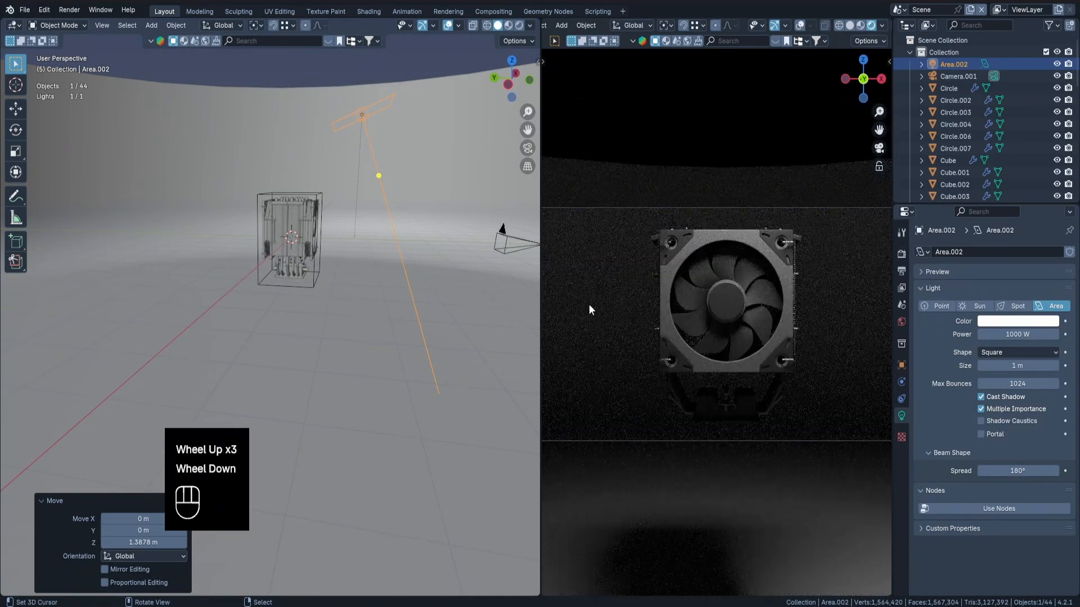
pyautogui.keyDown('shift'); pyautogui.moveTo(752, 316); pyautogui.dragTo(713, 298, button='middle'); pyautogui.keyUp('shift')
pyautogui.press('g')
pyautogui.press('z')
pyautogui.rightClick(341, 256)
# Shift the area light horizontally in top view by about 0.96 m in X and -0.16 m in Y.
pyautogui.scroll(2, 713, 298)
pyautogui.moveTo(293, 256); pyautogui.dragTo(267, 297, button='middle')
pyautogui.press('KP_7')
pyautogui.press('g')
pyautogui.hotkey('shift', 'z')
pyautogui.click(489, 306)
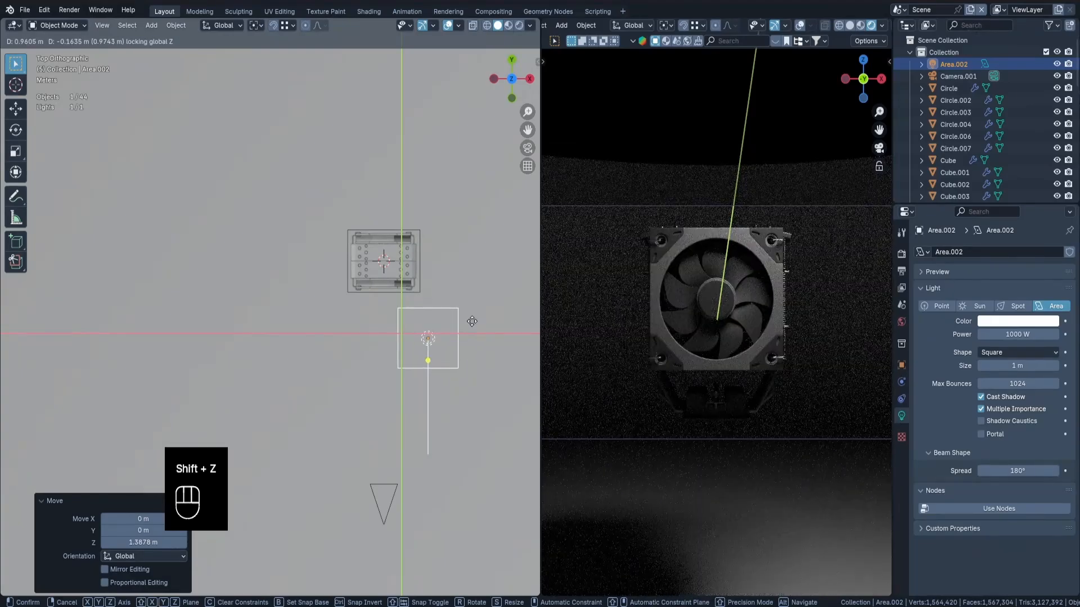
pyautogui.moveTo(489, 305); pyautogui.dragTo(440, 221, button='middle')
pyautogui.scroll(2, 440, 221)
pyautogui.press('g')
pyautogui.press('z')
pyautogui.rightClick(437, 255)
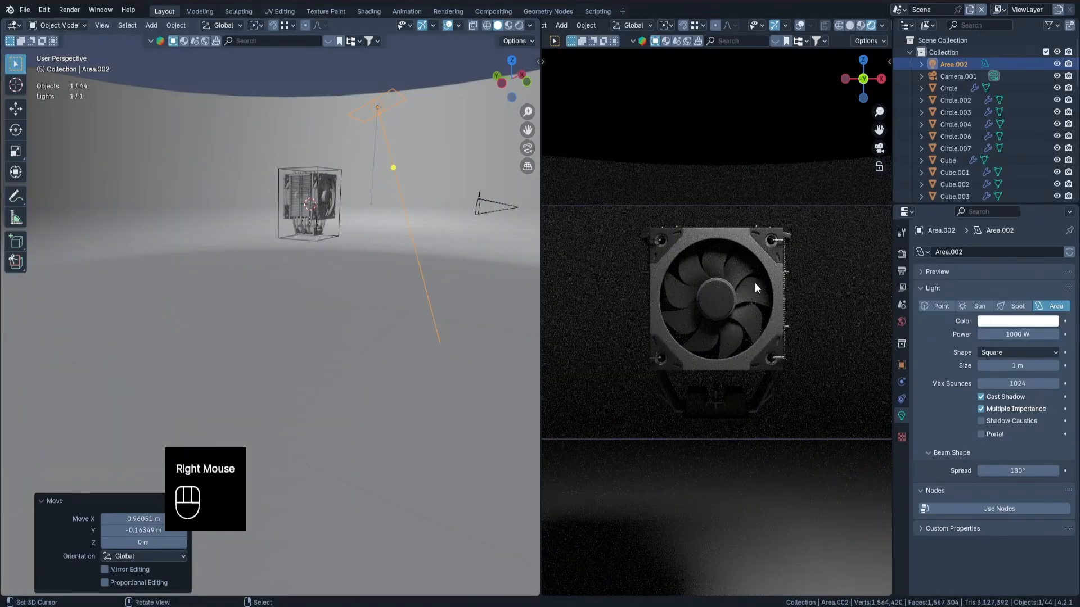
# Duplicate the area light, place the copy near the cooler, and scale the copy to about 0.754.
pyautogui.scroll(-2, 755, 282)
pyautogui.press('KP_7')
pyautogui.keyDown('shift'); pyautogui.moveTo(346, 209); pyautogui.dragTo(390, 299, button='middle'); pyautogui.keyUp('shift')
pyautogui.scroll(2, 406, 306)
pyautogui.scroll(1, 406, 305)
pyautogui.hotkey('shift', 'd')
pyautogui.click(402, 312)
pyautogui.press('s')
pyautogui.click(405, 312)
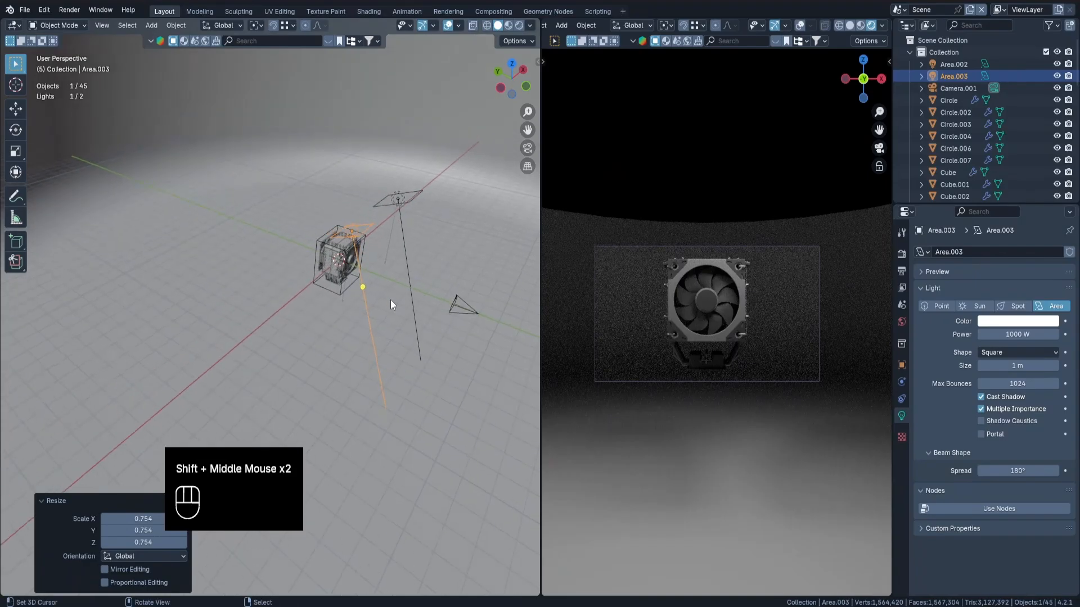
# Lower the duplicated area light about 3.42 m along Z.
pyautogui.press('g')
pyautogui.press('z')
pyautogui.click(731, 373)
pyautogui.scroll(3, 690, 350)
pyautogui.scroll(-3, 690, 350)
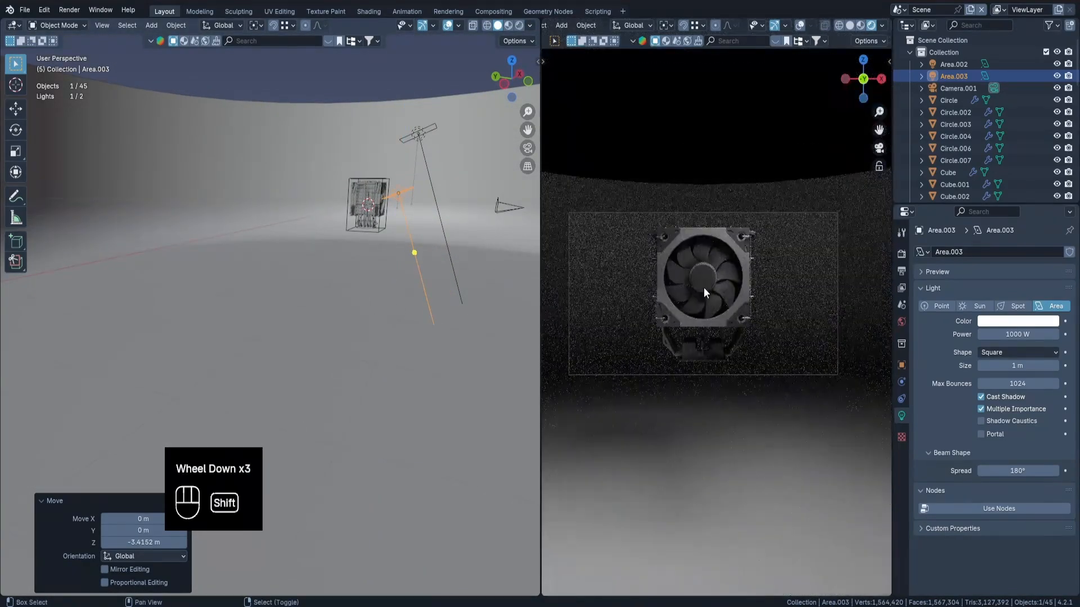
pyautogui.keyDown('shift'); pyautogui.moveTo(704, 288); pyautogui.dragTo(709, 305, button='middle'); pyautogui.keyUp('shift')
pyautogui.moveTo(371, 205); pyautogui.dragTo(373, 274, button='middle')
pyautogui.scroll(3, 373, 274)
pyautogui.press('g')
pyautogui.press('x')
pyautogui.rightClick(480, 258)
# Reposition the duplicated area light along the Y axis.
pyautogui.press('g')
pyautogui.press('y')
pyautogui.click(439, 248)
pyautogui.moveTo(438, 248); pyautogui.dragTo(399, 315, button='middle')
pyautogui.moveTo(399, 315); pyautogui.dragTo(388, 247, button='middle')
# Split the 3D viewports into upper and lower areas, with solid and rendered camera views side by side above.
pyautogui.moveTo(538, 593); pyautogui.dragTo(534, 413)
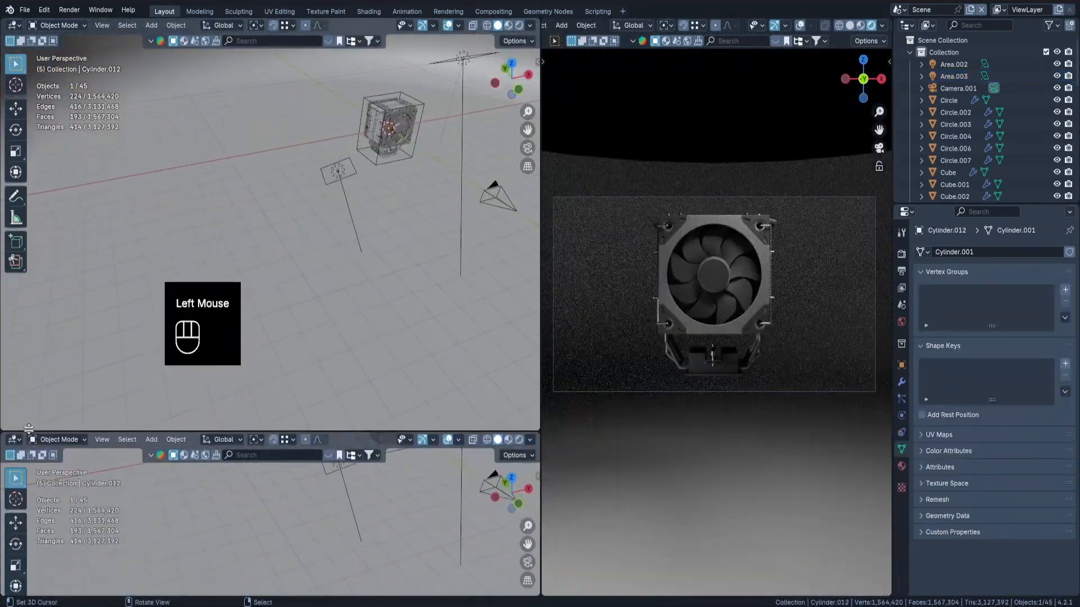
pyautogui.moveTo(538, 416); pyautogui.dragTo(498, 402)
pyautogui.hotkey('ctrl', 'z')
pyautogui.hotkey('ctrl', 'shift', 'z')
pyautogui.moveTo(2, 19); pyautogui.dragTo(528, 34)
pyautogui.click(484, 25)
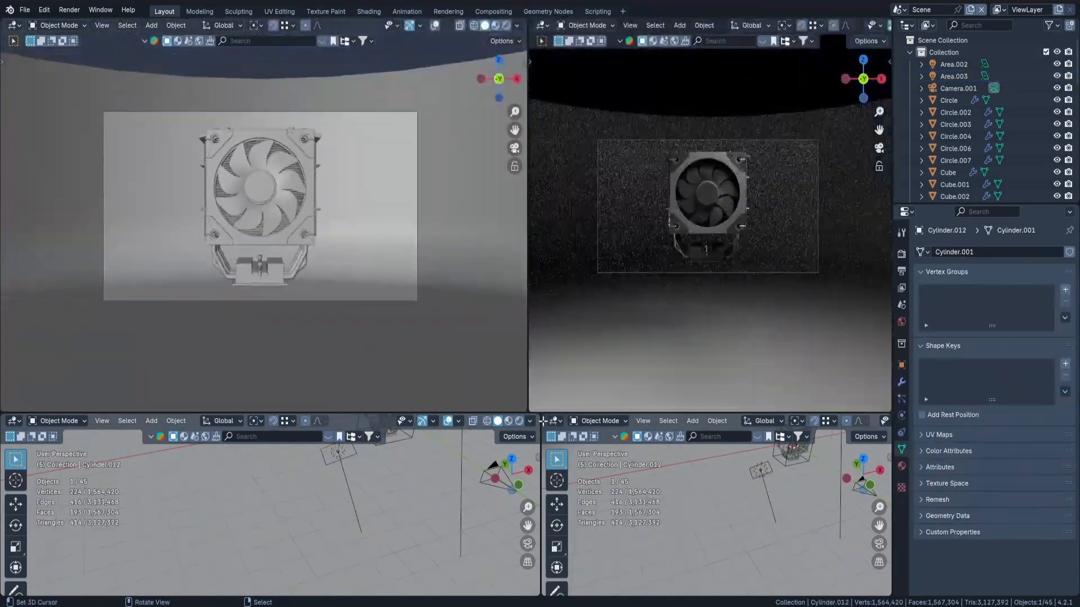
# Join the two lower viewports into one area and change it to the Shader Editor.
pyautogui.moveTo(543, 416); pyautogui.dragTo(275, 448)
pyautogui.click(14, 421)
pyautogui.click(45, 532)
# Enable Render Region in the output settings and show the overlays in the solid camera view.
pyautogui.click(902, 254)
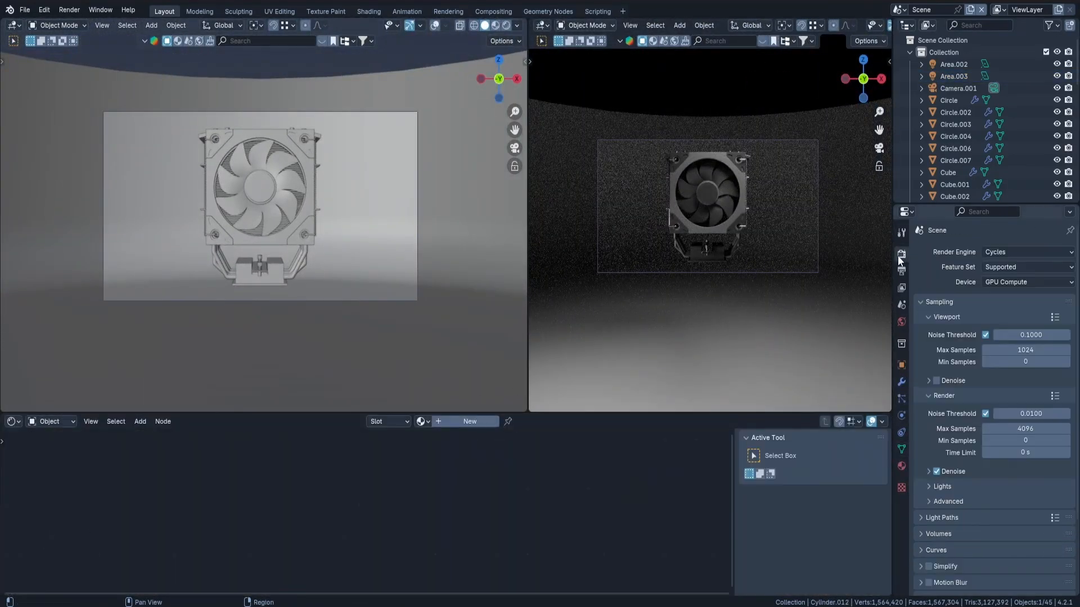
pyautogui.click(901, 271)
pyautogui.click(985, 334)
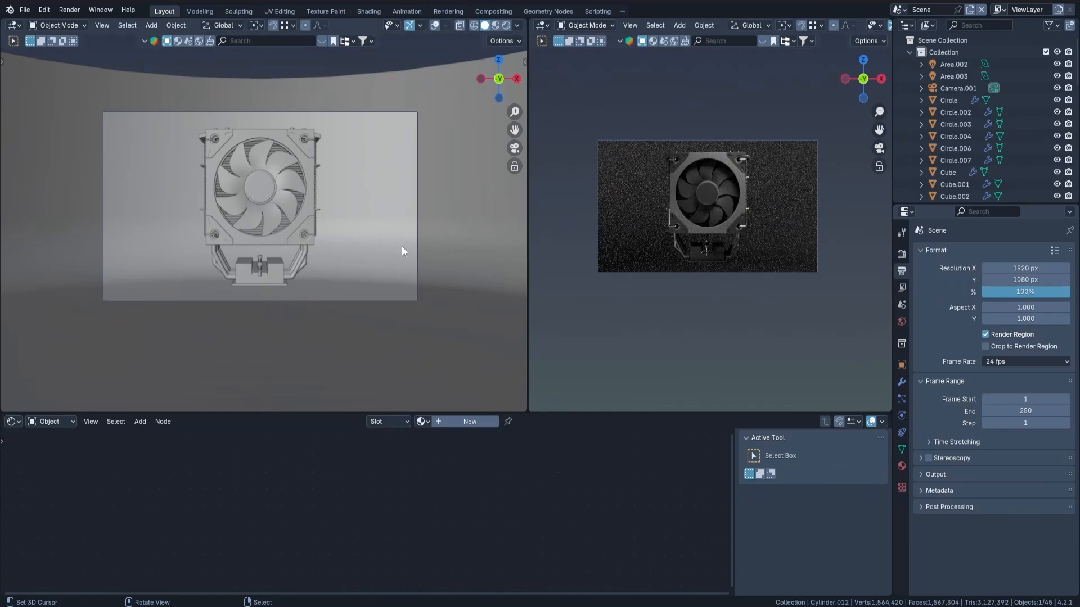
pyautogui.click(436, 26)
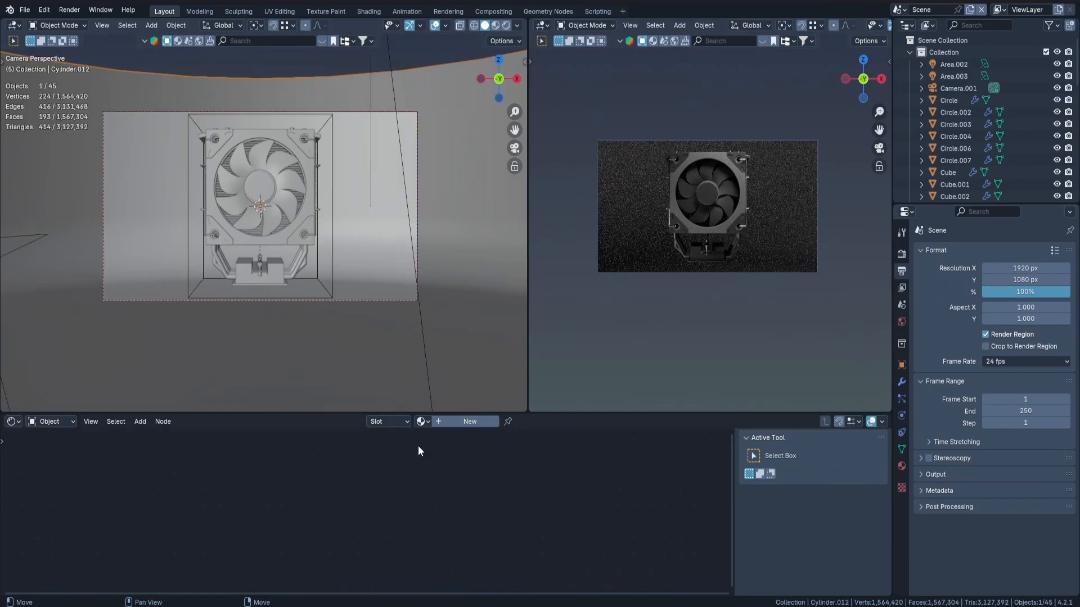
# Create a material named Background for the backdrop cylinder and set its roughness to 1.
pyautogui.click(461, 423)
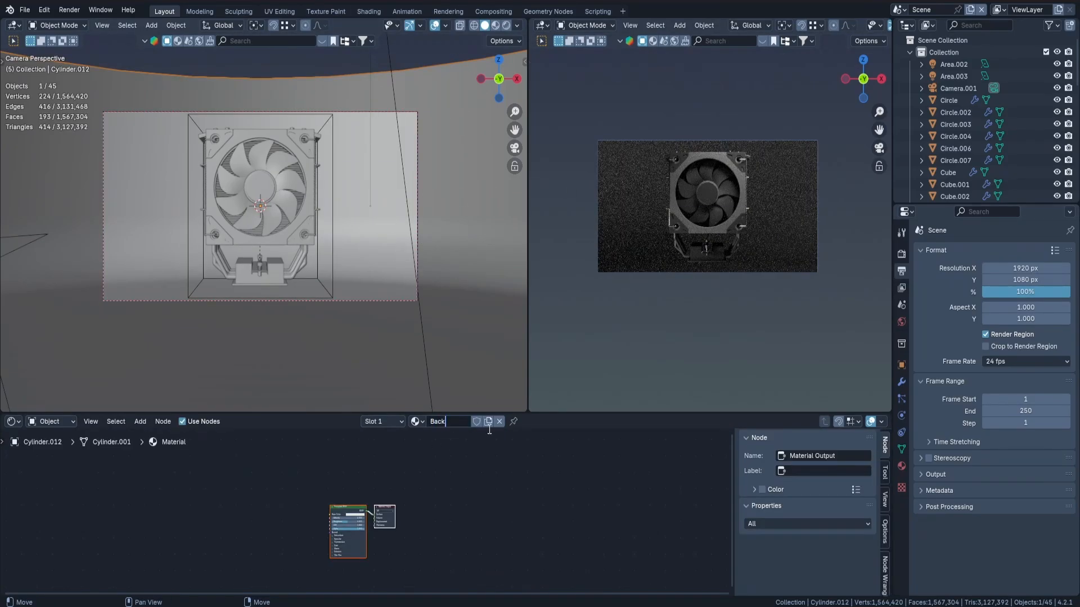
pyautogui.scroll(10, 408, 522)
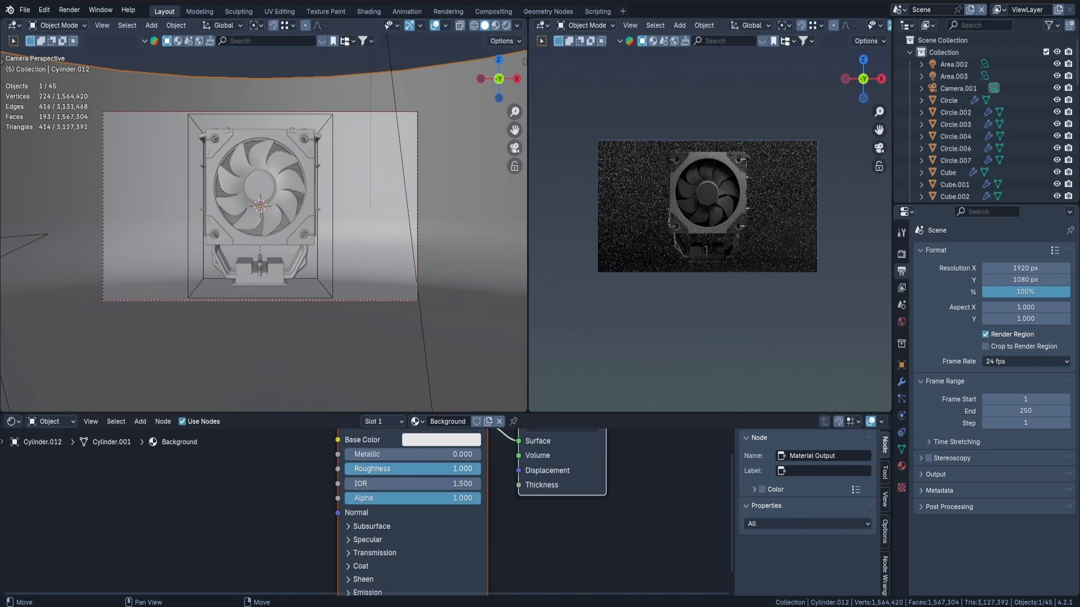
pyautogui.moveTo(408, 539); pyautogui.dragTo(338, 538)
# Darken the Background material's base color to a value of 0.05.
pyautogui.moveTo(419, 475); pyautogui.dragTo(333, 565, button='middle')
pyautogui.click(353, 497)
pyautogui.moveTo(441, 332); pyautogui.dragTo(441, 376)
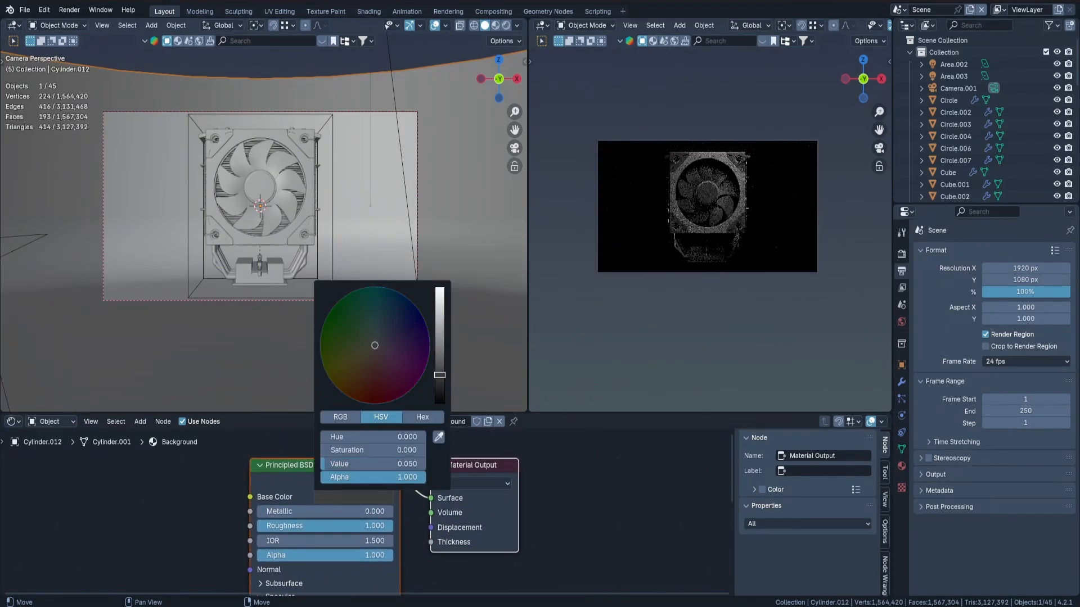
# Raise the backdrop cylinder about 4.34 m along Z, then lower it by about 0.25 m.
pyautogui.scroll(-3, 290, 248)
pyautogui.press('g')
pyautogui.press('z')
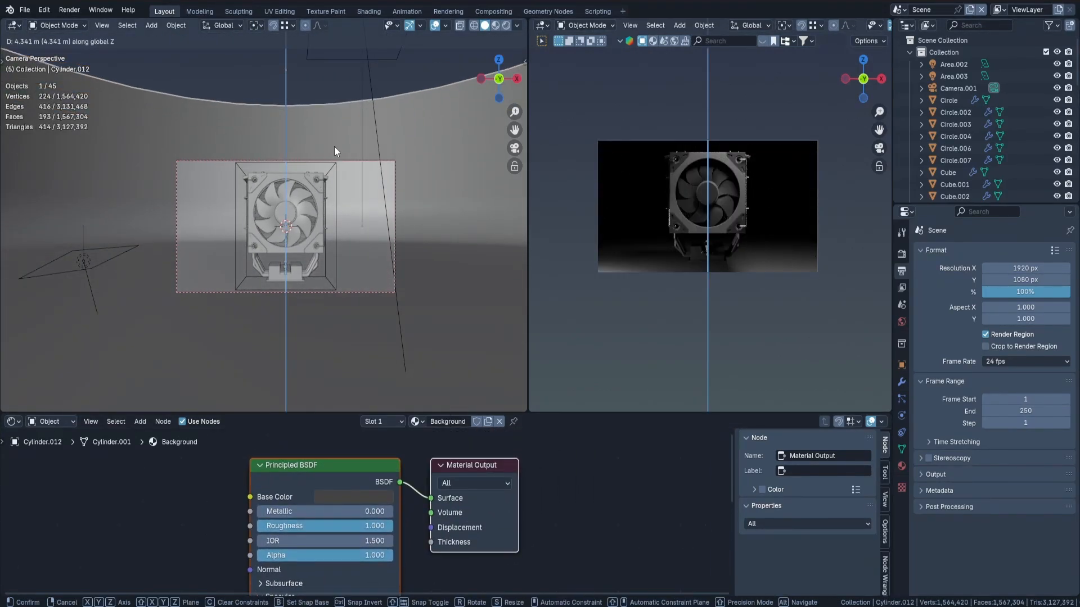
pyautogui.click(334, 151)
pyautogui.press('g')
pyautogui.press('z')
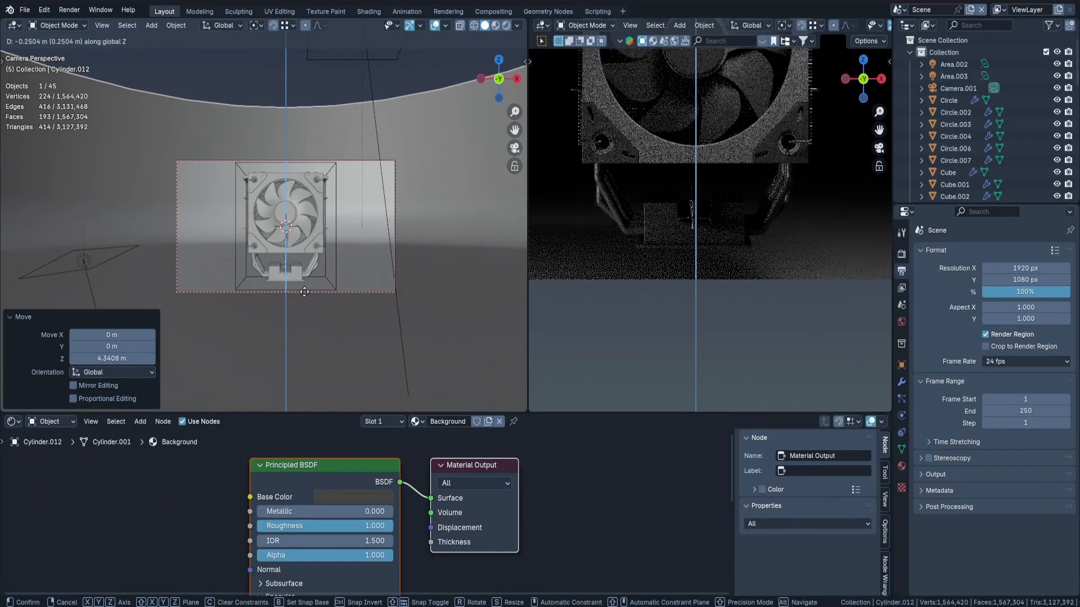
pyautogui.click(304, 292)
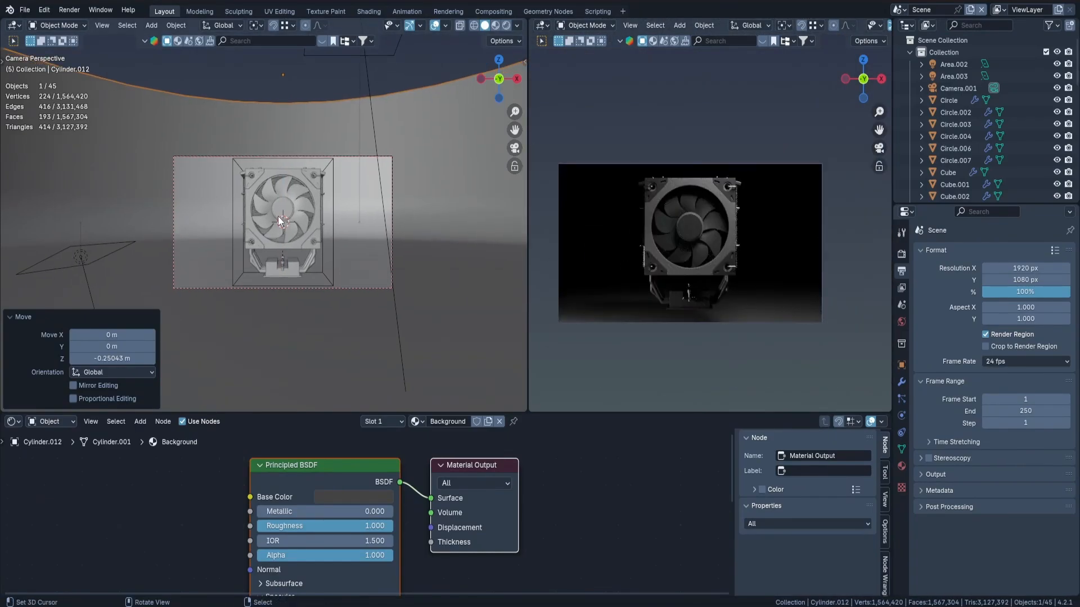
# Snap the 3D cursor to the fan's center hub and add a mesh plane there.
pyautogui.rightClick(286, 210)
pyautogui.scroll(5, 286, 208)
pyautogui.hotkey('shift', 's')
pyautogui.click(341, 238)
pyautogui.hotkey('shift', 'a')
pyautogui.moveTo(403, 50)
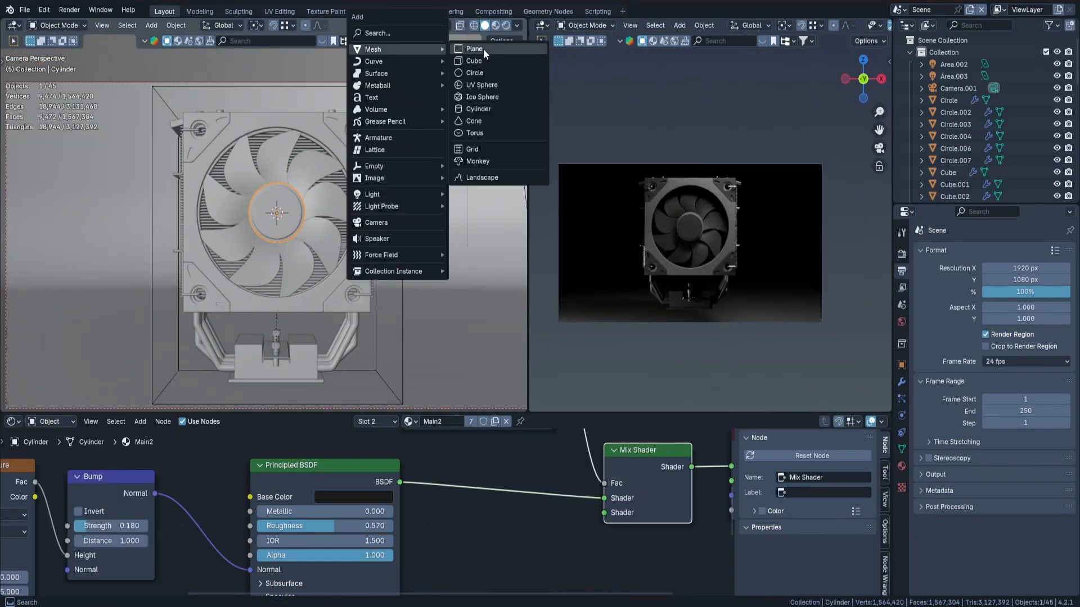
pyautogui.click(484, 49)
# Rotate the new plane 90 degrees about the X axis so it stands upright.
pyautogui.moveTo(293, 208); pyautogui.dragTo(401, 272, button='middle')
pyautogui.press('r')
pyautogui.press('x')
pyautogui.press('9')
pyautogui.press('0')
pyautogui.press('Return')
# Move the plane along Y to behind the cooler and enlarge it by a factor of about 1.267.
pyautogui.press('g')
pyautogui.press('y')
pyautogui.click(295, 235)
pyautogui.press('s')
pyautogui.click(335, 243)
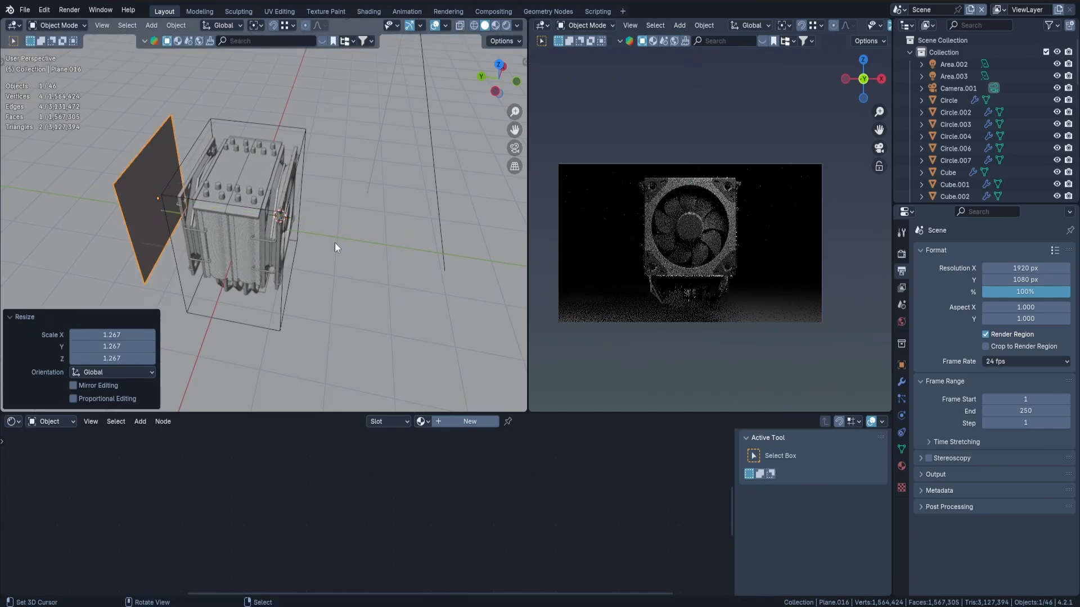
# Create a material named Emission for the plane.
pyautogui.click(470, 421)
pyautogui.doubleClick(453, 422)
pyautogui.write('Emission')
# Enlarge the plane uniformly to a scale of about 1.874 on all axes.
pyautogui.keyDown('shift'); pyautogui.moveTo(388, 270); pyautogui.dragTo(402, 225, button='middle'); pyautogui.keyUp('shift')
pyautogui.moveTo(402, 225); pyautogui.dragTo(411, 168, button='middle')
pyautogui.press('s')
pyautogui.hotkey('shift', 'z')
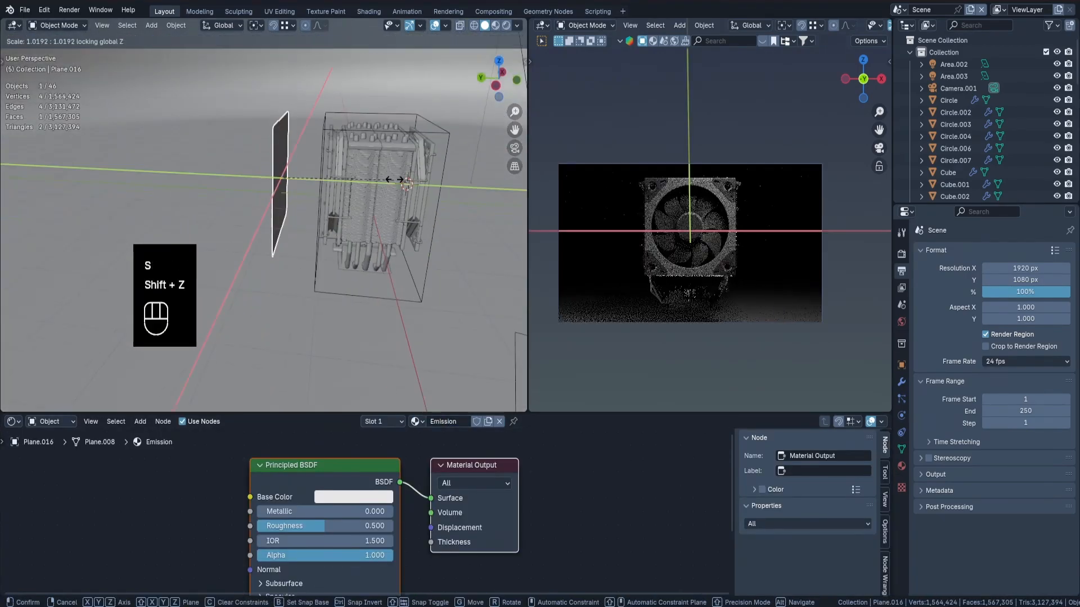
pyautogui.rightClick(419, 176)
pyautogui.press('s')
pyautogui.click(482, 171)
# Parent the plane behind the cooler to the cooler's box-shaped empty and check the link with a trial move of the empty.
pyautogui.moveTo(482, 171); pyautogui.dragTo(300, 191, button='middle')
pyautogui.keyDown('shift'); pyautogui.rightClick(277, 91); pyautogui.keyUp('shift')
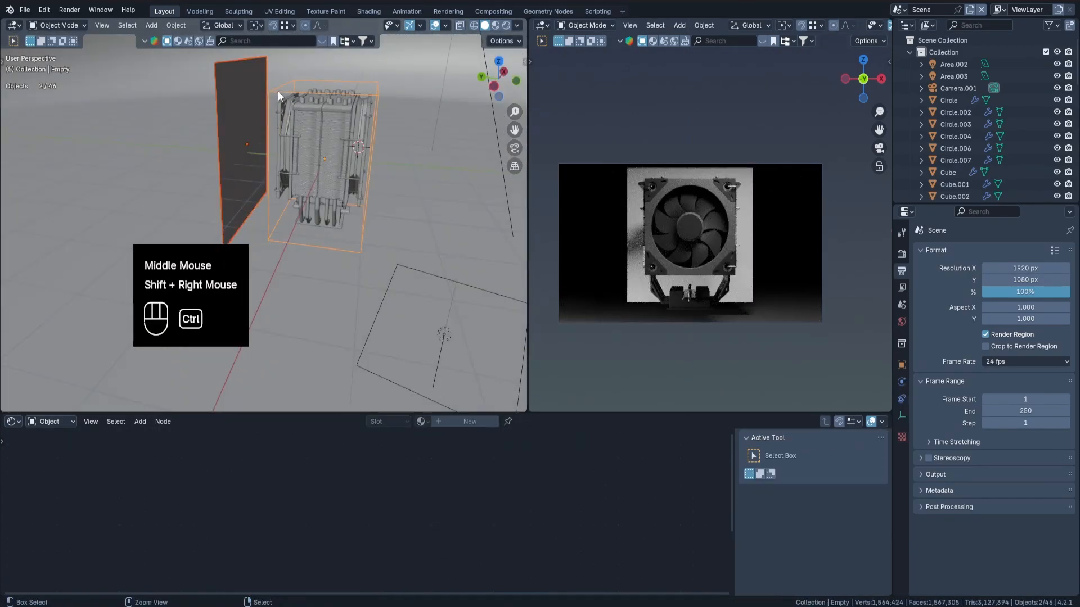
pyautogui.hotkey('ctrl', 'p')
pyautogui.rightClick(222, 99)
pyautogui.rightClick(279, 93)
pyautogui.press('g')
pyautogui.rightClick(487, 147)
# Set the emission strength of the plane's Emission material to 4.
pyautogui.rightClick(255, 102)
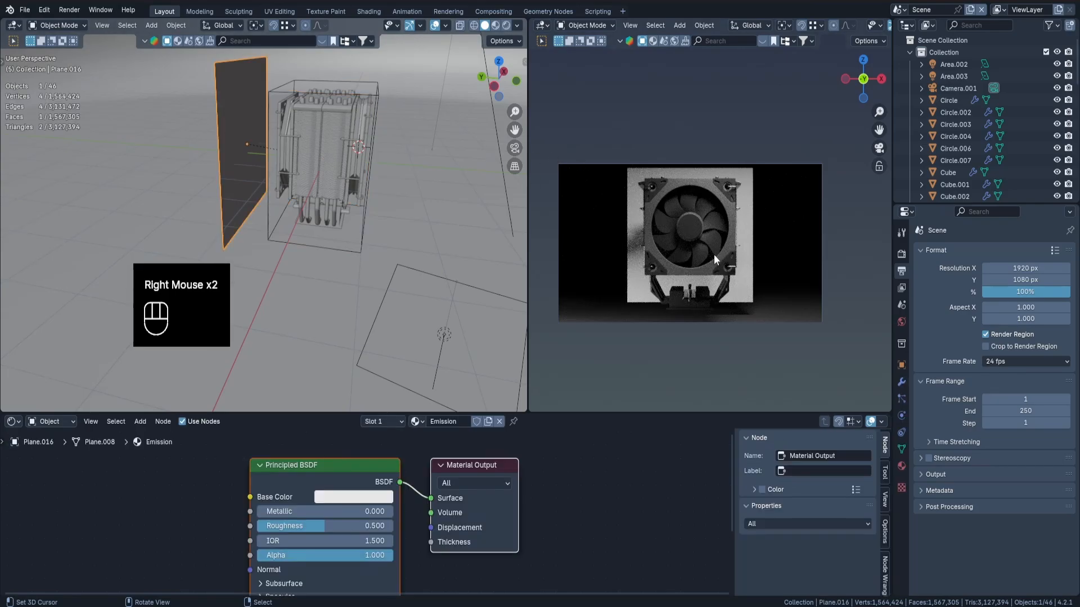
pyautogui.moveTo(451, 512); pyautogui.dragTo(469, 481, button='middle')
pyautogui.moveTo(348, 492); pyautogui.dragTo(410, 493)
pyautogui.moveTo(406, 527); pyautogui.dragTo(414, 417, button='middle')
pyautogui.click(307, 510)
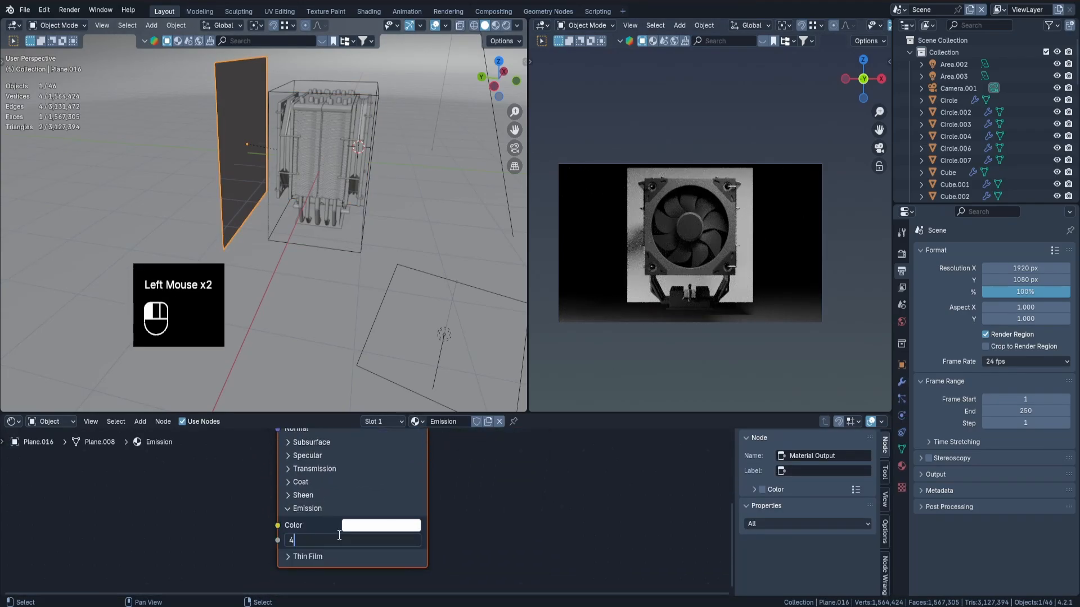
pyautogui.press('Return')
# Turn off the plane's ray visibility for Camera, Diffuse, Volume Scatter and Shadow.
pyautogui.click(901, 367)
pyautogui.scroll(-2, 976, 423)
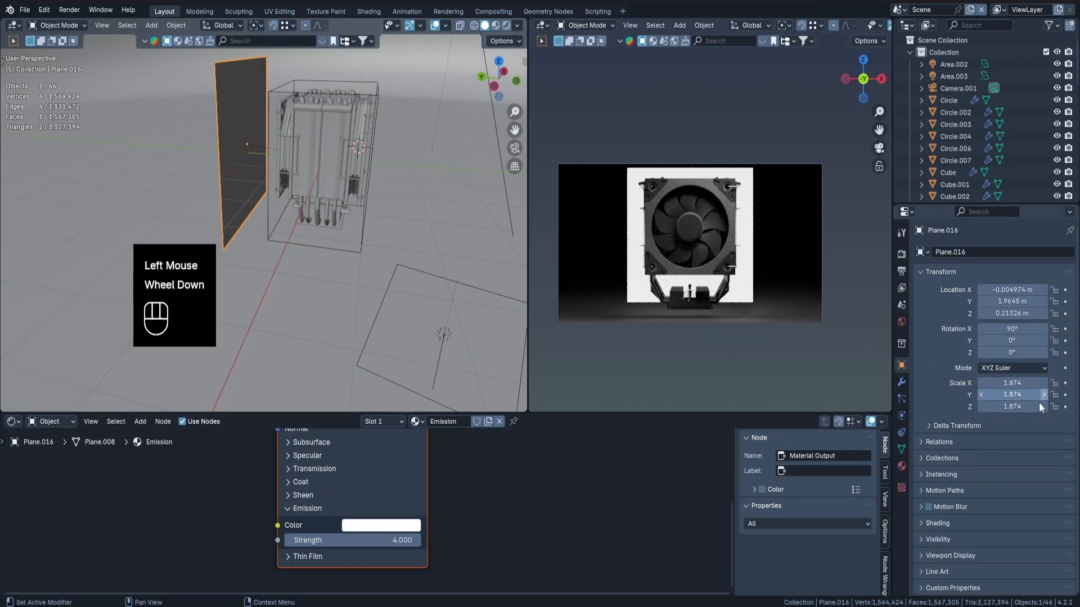
pyautogui.scroll(-4, 975, 421)
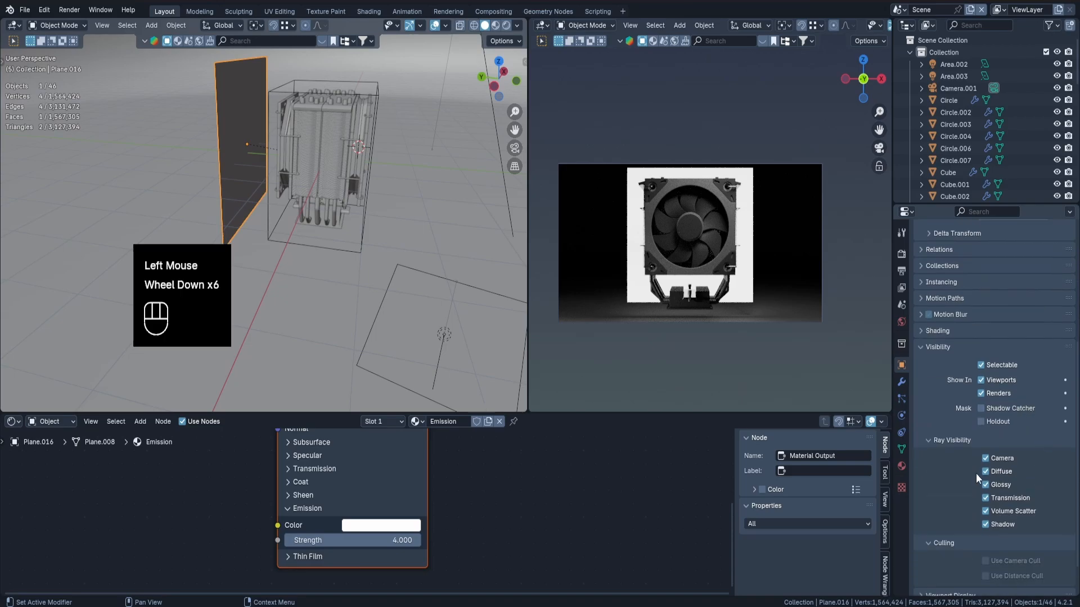
pyautogui.click(985, 457)
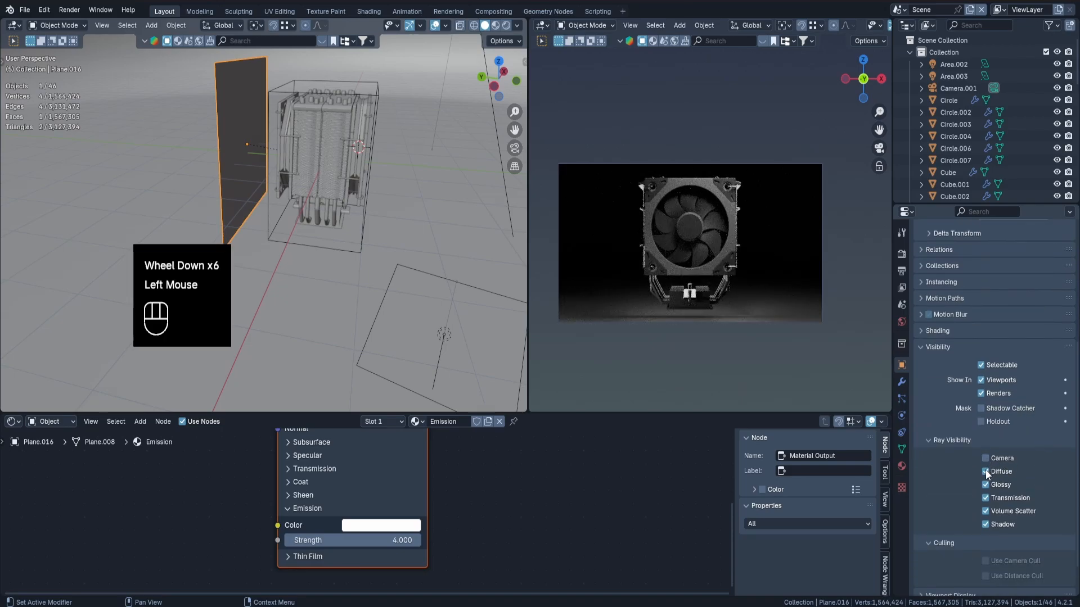
pyautogui.click(985, 472)
pyautogui.click(984, 471)
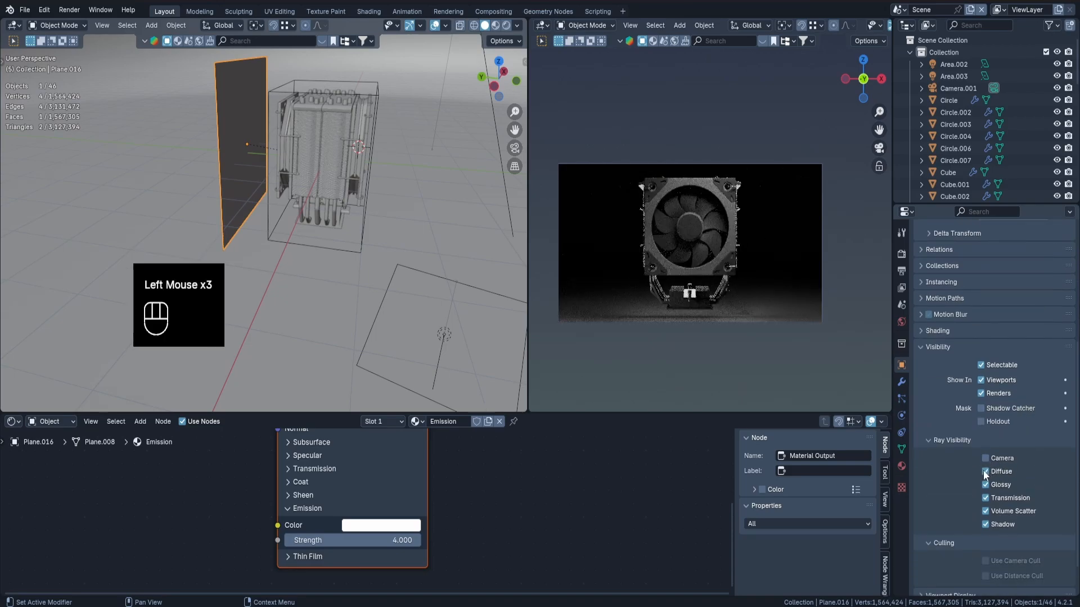
pyautogui.click(984, 470)
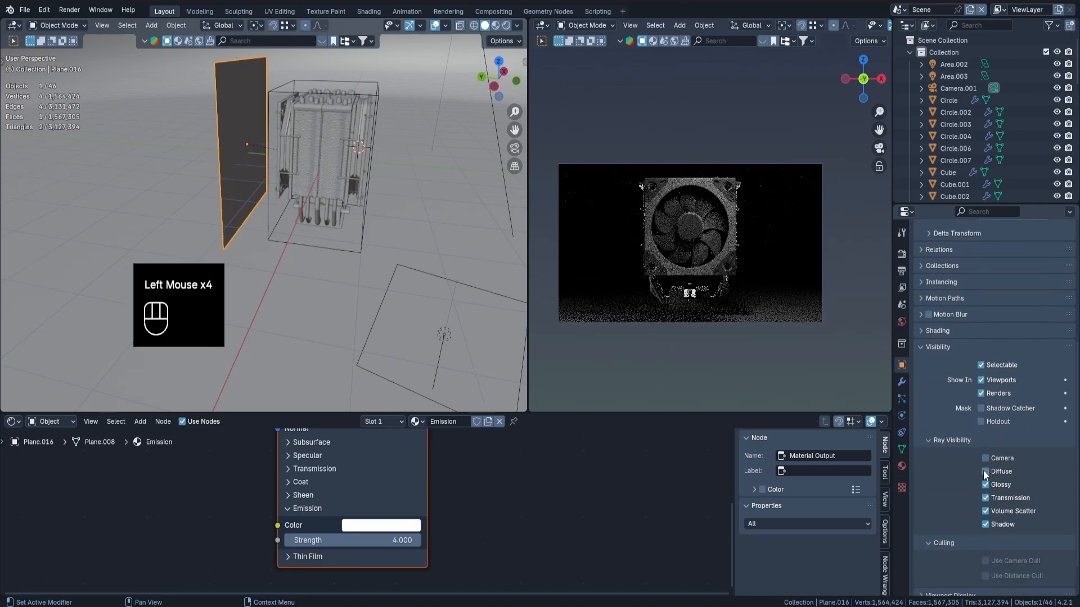
pyautogui.click(985, 511)
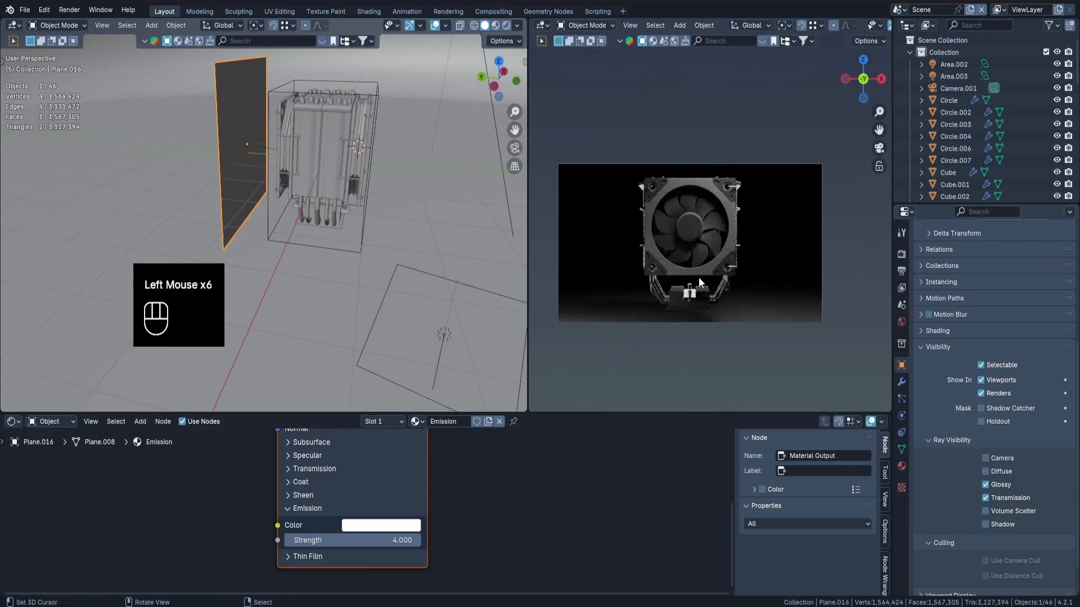
pyautogui.scroll(3, 683, 267)
pyautogui.scroll(-1, 686, 275)
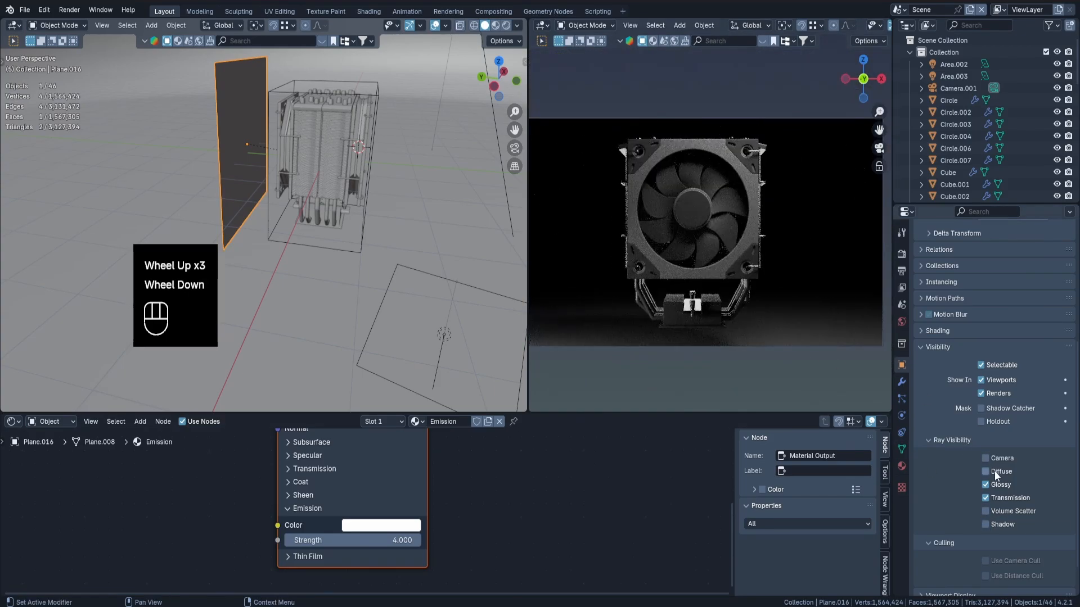
# Preview the cooler's lighting with a trial rotation of its empty about Z, leaving the original orientation in place.
pyautogui.rightClick(367, 243)
pyautogui.press('r')
pyautogui.press('z')
pyautogui.rightClick(394, 223)
# Select the emission plane, return to the camera view and apply the plane's scale.
pyautogui.rightClick(248, 180)
pyautogui.moveTo(247, 180); pyautogui.dragTo(164, 187, button='middle')
pyautogui.press('KP_0')
pyautogui.hotkey('ctrl', 'a')
pyautogui.click(355, 182)
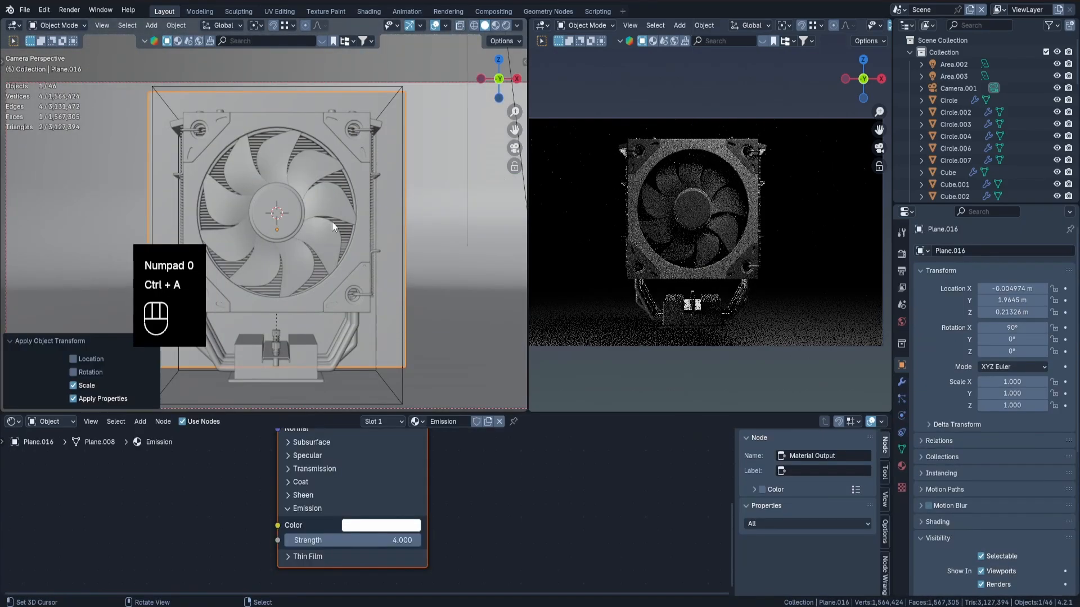
pyautogui.keyDown('shift'); pyautogui.moveTo(332, 226); pyautogui.dragTo(407, 224, button='middle'); pyautogui.keyUp('shift')
pyautogui.press('s')
pyautogui.rightClick(500, 231)
pyautogui.press('g')
pyautogui.press('z')
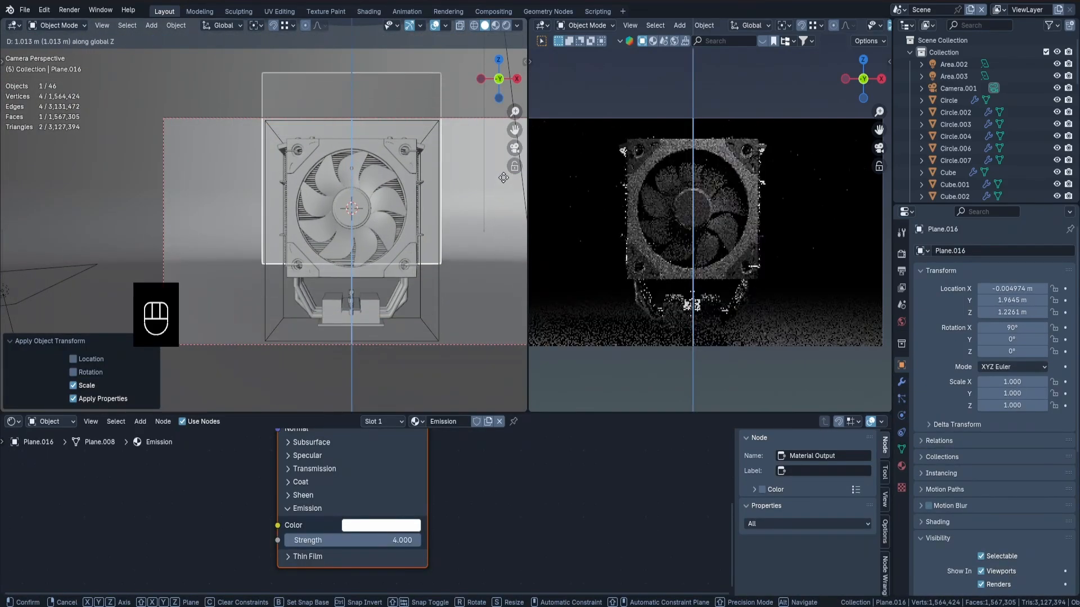
pyautogui.rightClick(461, 248)
# Widen the emission plane by a factor of about 1.513 along X and stretch it taller along Z.
pyautogui.scroll(-2, 461, 248)
pyautogui.press('s')
pyautogui.press('x')
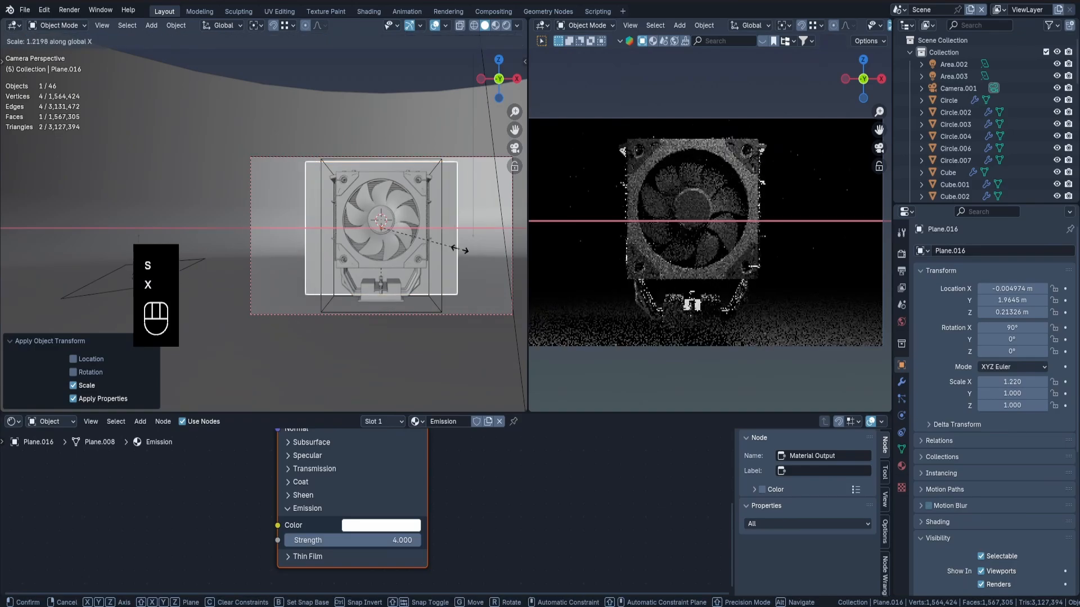
pyautogui.click(478, 251)
pyautogui.press('s')
pyautogui.press('y')
pyautogui.press('z')
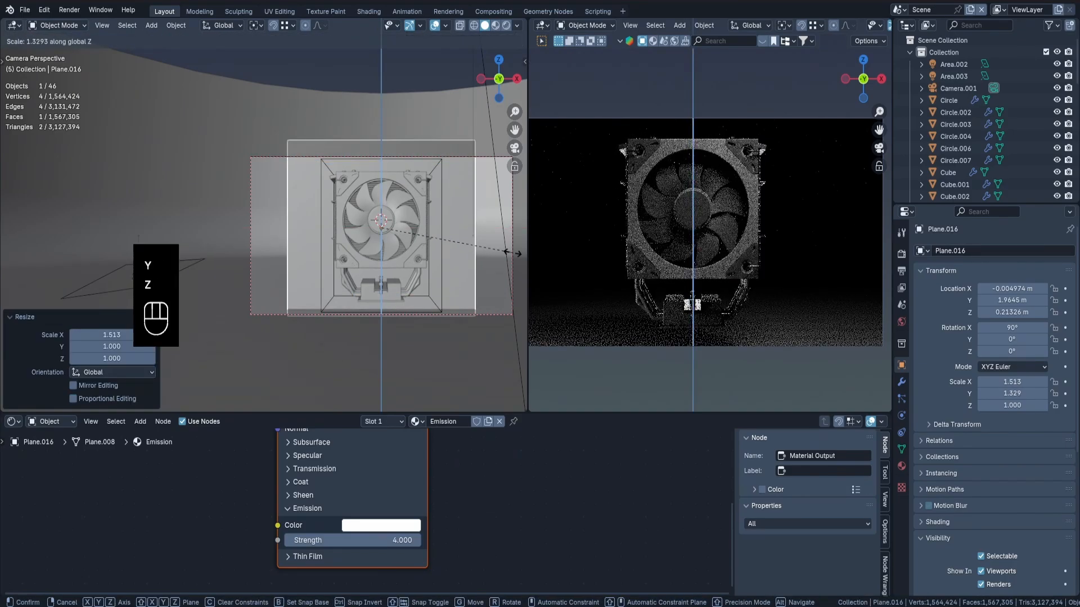
pyautogui.click(500, 258)
# Apply the scale of the widened emission plane.
pyautogui.rightClick(442, 207)
pyautogui.rightClick(442, 207)
pyautogui.hotkey('ctrl', 'a')
pyautogui.press('s')
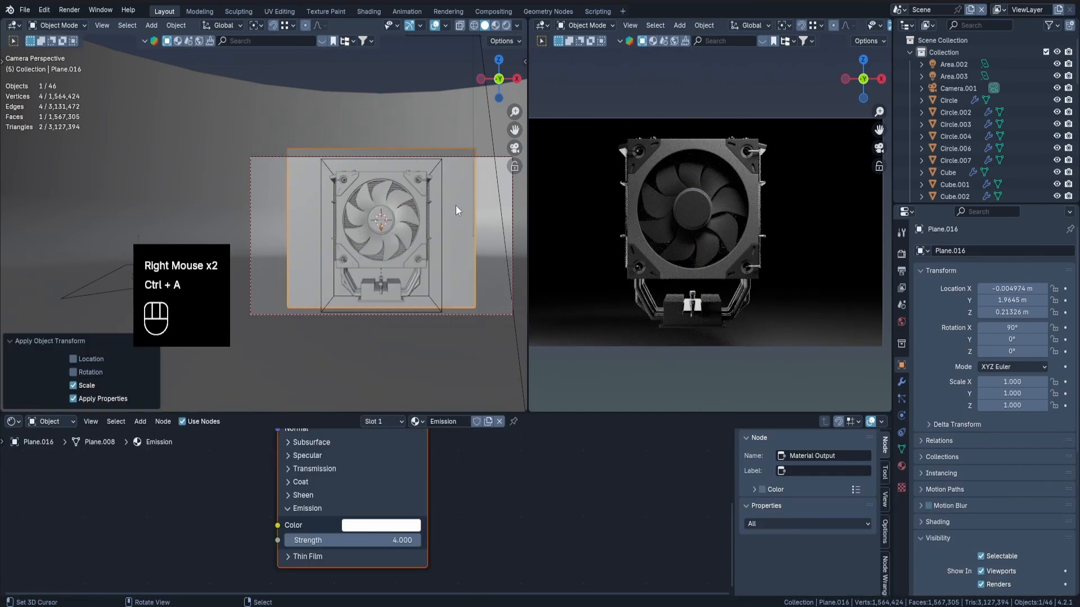
# Examine the lighting on the cooler's sides by trial-rotating its empty about 30 degrees around Z without keeping the rotation.
pyautogui.rightClick(443, 194)
pyautogui.rightClick(443, 194)
pyautogui.press('r')
pyautogui.press('z')
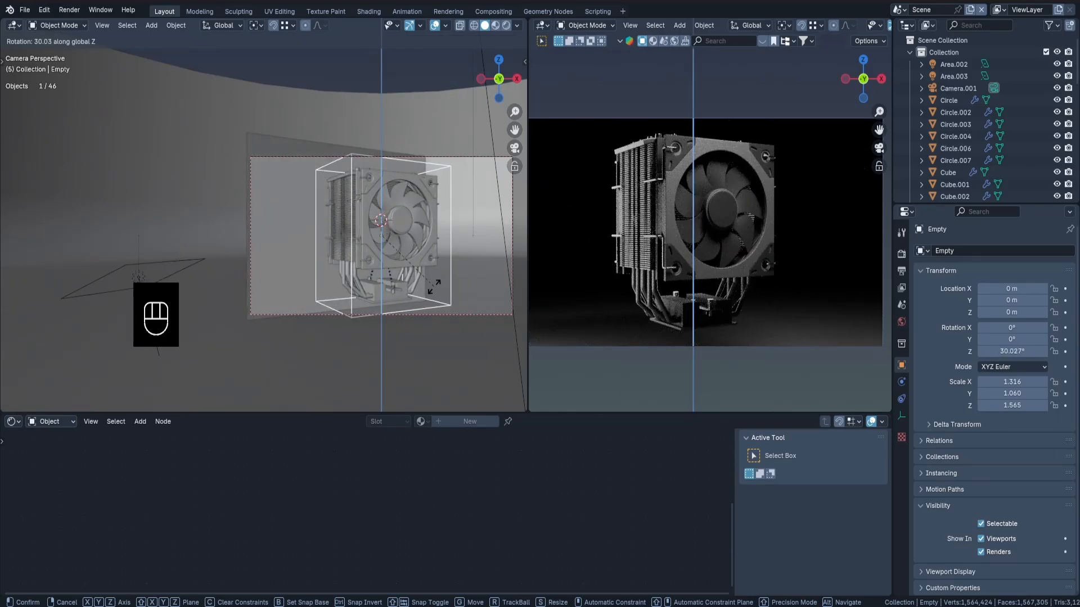
pyautogui.rightClick(467, 282)
pyautogui.scroll(1, 588, 168)
pyautogui.scroll(-1, 586, 167)
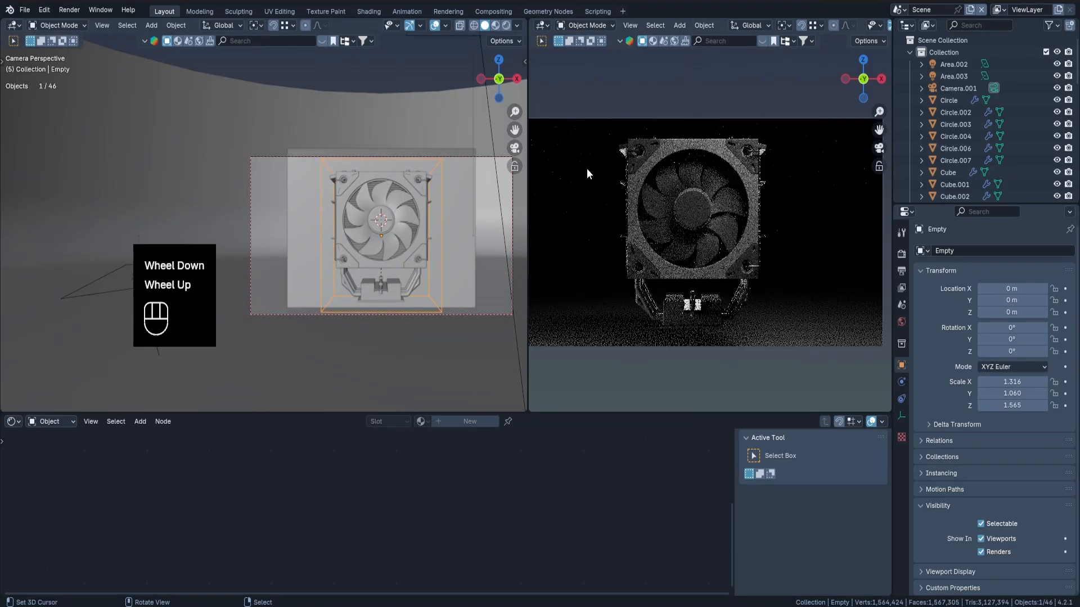
# Set the Cycles final render's maximum samples to 300.
pyautogui.keyDown('shift'); pyautogui.moveTo(586, 167); pyautogui.dragTo(578, 159, button='middle'); pyautogui.keyUp('shift')
pyautogui.scroll(-1, 578, 159)
pyautogui.click(901, 271)
pyautogui.click(901, 254)
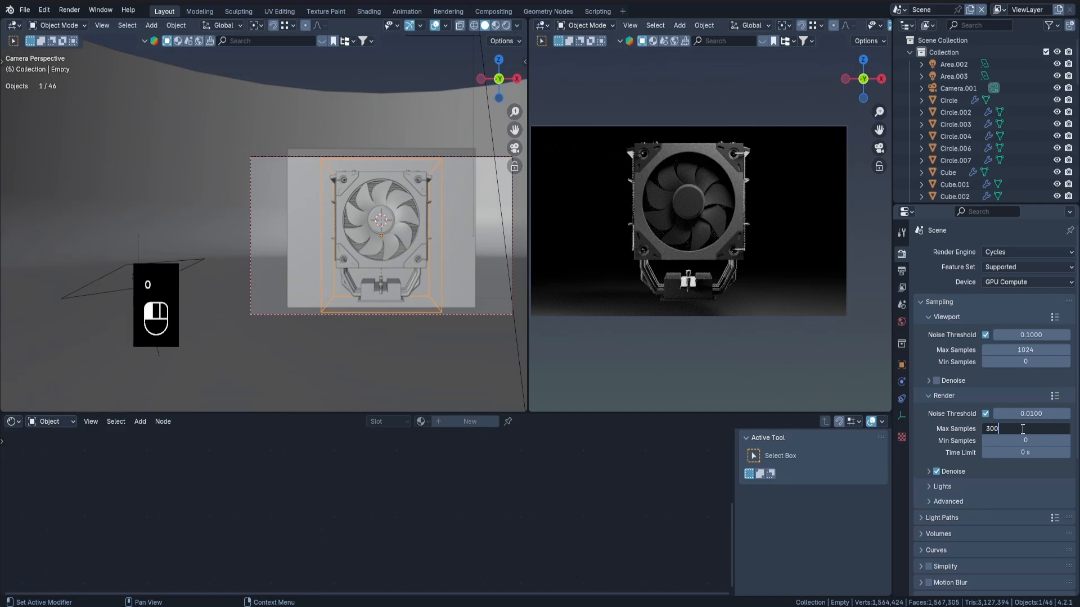
# Change the color management view transform to Filmic and its look to High Contrast.
pyautogui.scroll(-5, 956, 450)
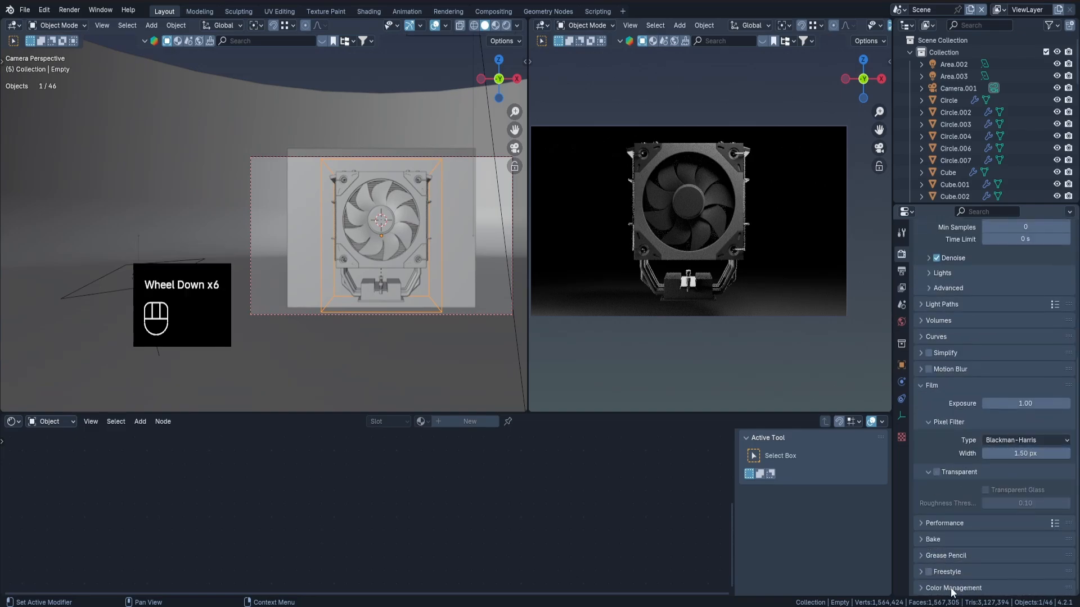
pyautogui.scroll(-5, 953, 591)
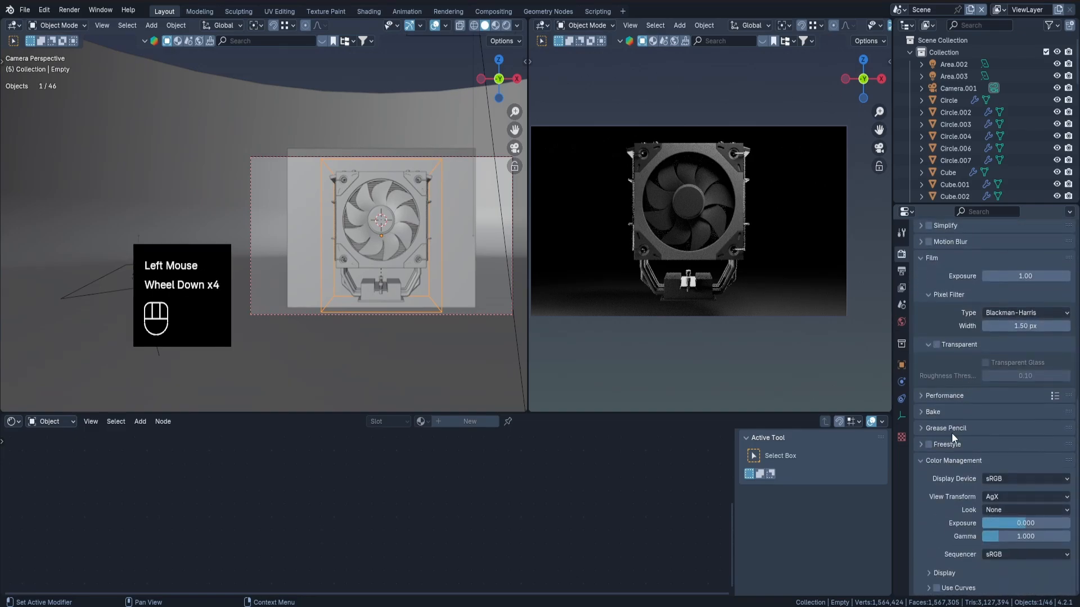
pyautogui.click(1005, 497)
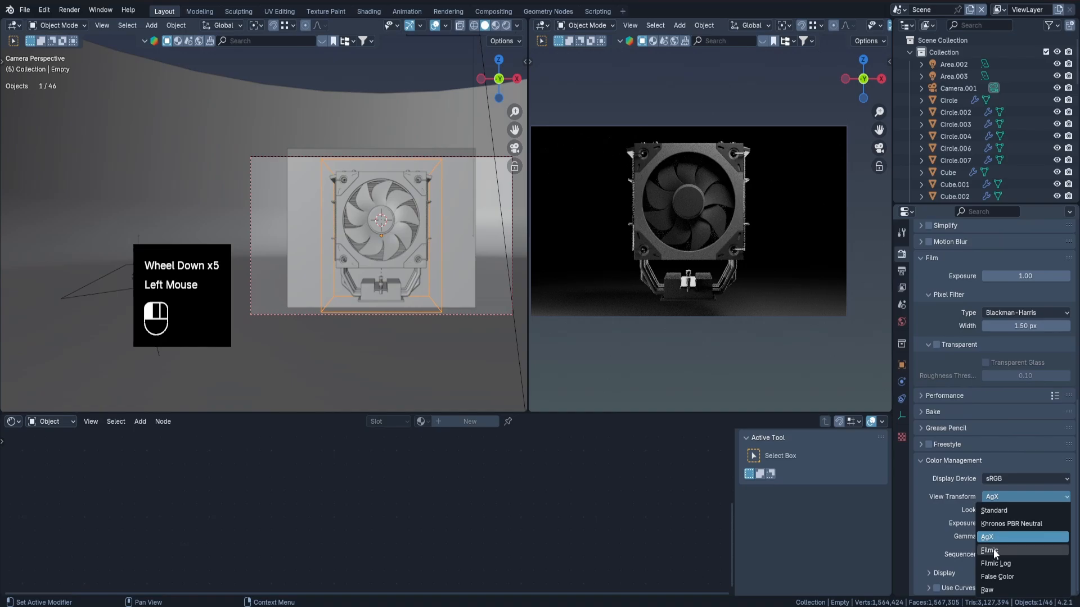
pyautogui.click(991, 550)
pyautogui.click(993, 510)
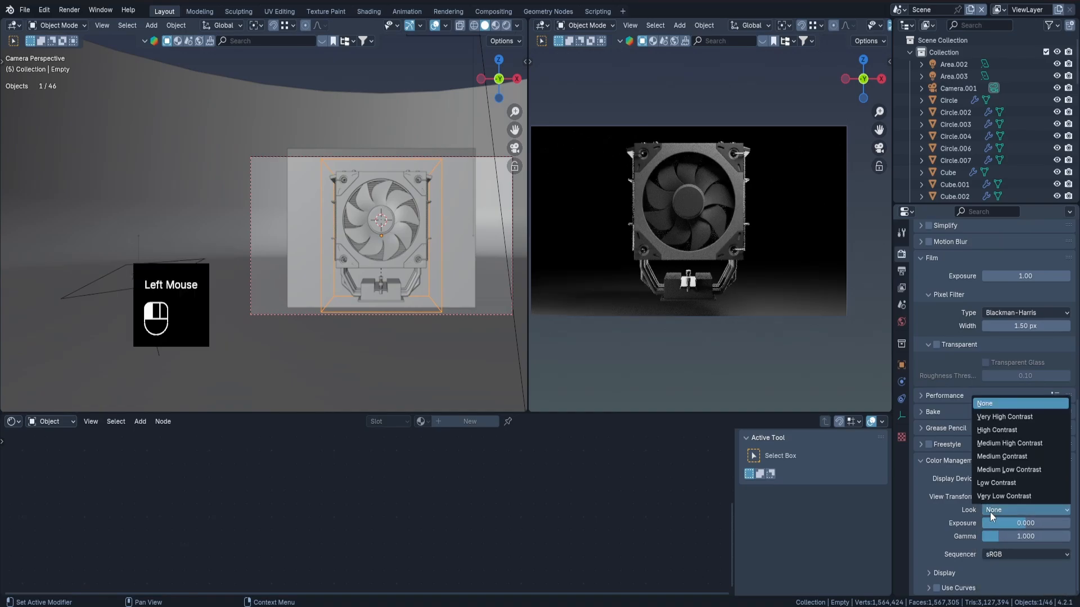
pyautogui.click(1001, 428)
# Try the Medium High Contrast and Very High Contrast looks and return to High Contrast.
pyautogui.scroll(-1, 676, 296)
pyautogui.keyDown('shift'); pyautogui.moveTo(676, 296); pyautogui.dragTo(686, 281, button='middle'); pyautogui.keyUp('shift')
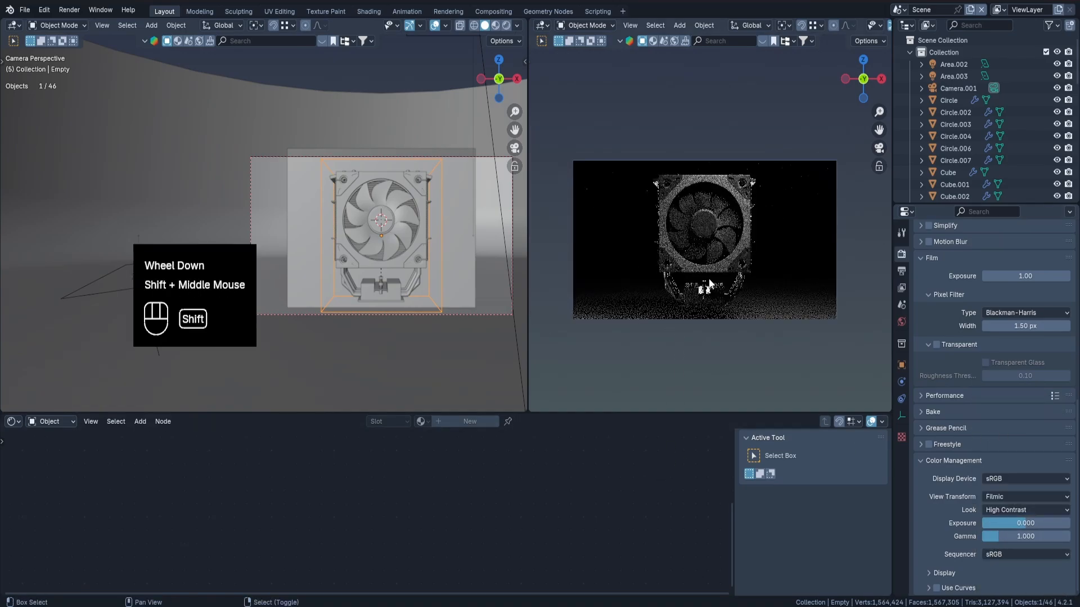
pyautogui.scroll(2, 686, 281)
pyautogui.click(998, 508)
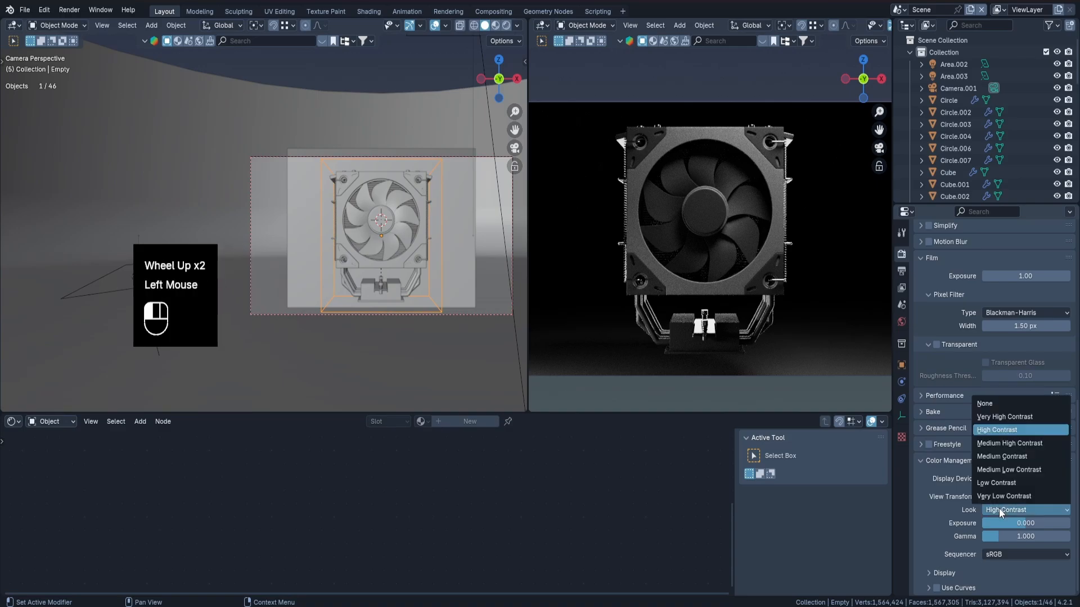
pyautogui.click(998, 445)
pyautogui.click(1001, 505)
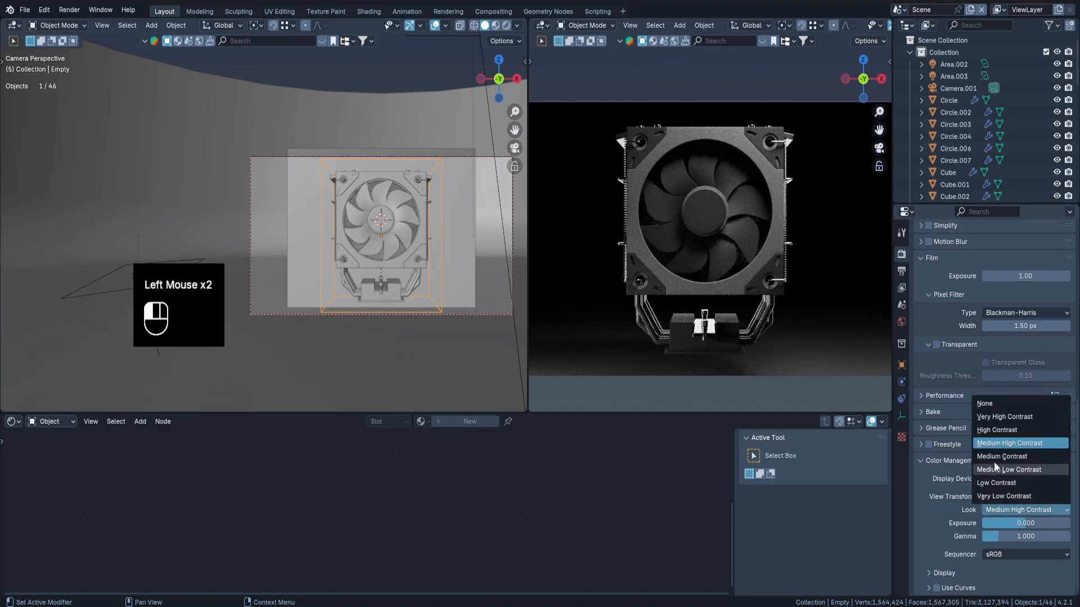
pyautogui.click(994, 463)
pyautogui.click(1002, 510)
pyautogui.click(996, 430)
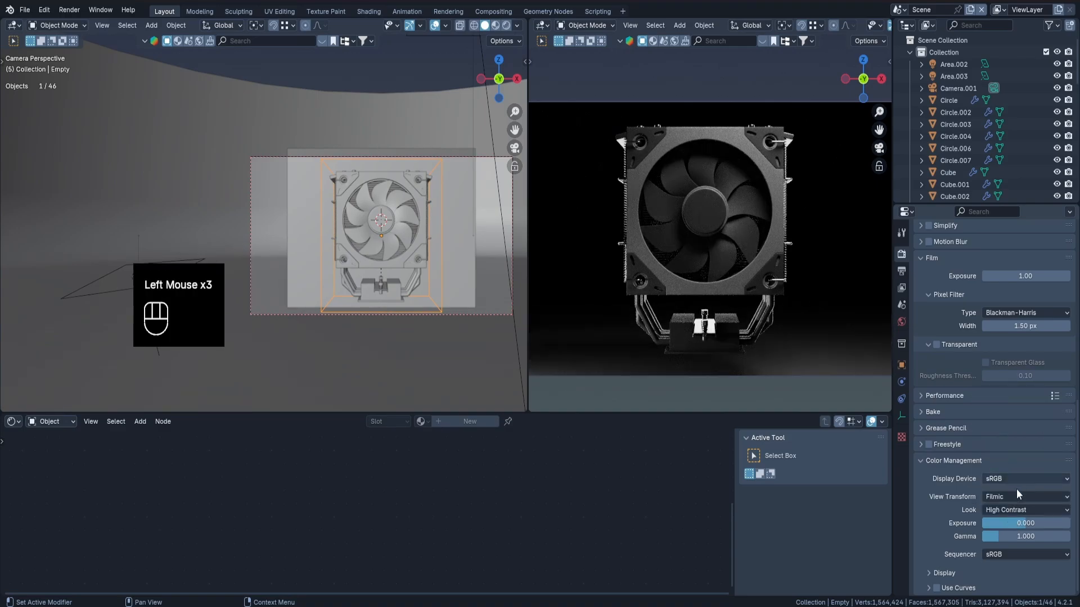
pyautogui.click(1012, 509)
pyautogui.click(994, 417)
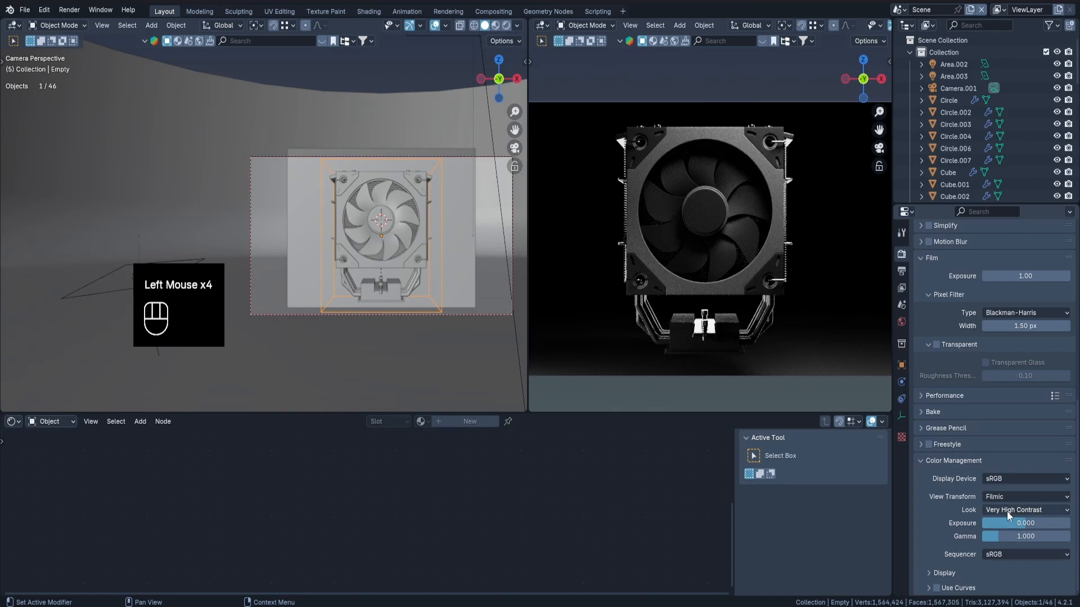
pyautogui.click(999, 432)
# Switch the Shader Editor from object to World shader nodes.
pyautogui.scroll(-2, 738, 334)
pyautogui.keyDown('shift'); pyautogui.moveTo(738, 334); pyautogui.dragTo(724, 274, button='middle'); pyautogui.keyUp('shift')
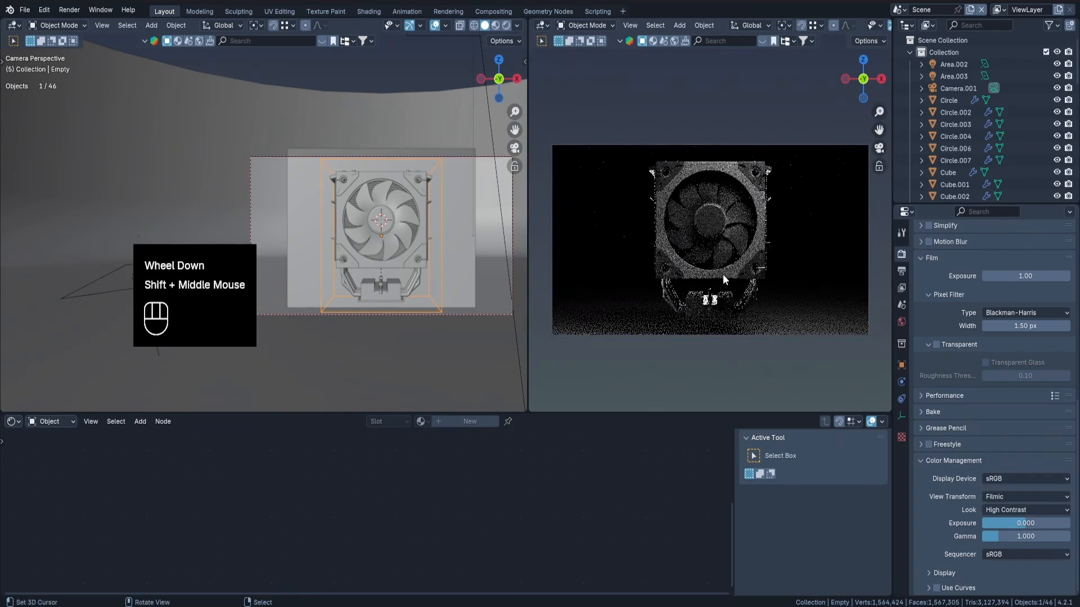
pyautogui.click(63, 423)
pyautogui.click(67, 460)
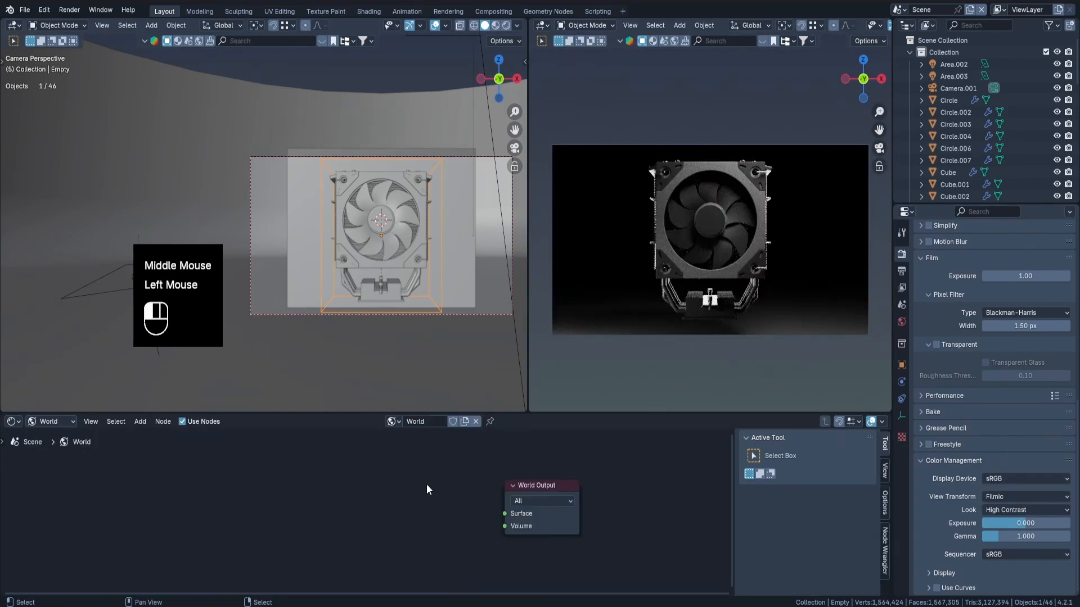
# Add a Principled Volume node to the world shader and connect it to the World Output's Volume input.
pyautogui.hotkey('shift', 'a')
pyautogui.write('volu')
pyautogui.click(453, 505)
pyautogui.click(443, 516)
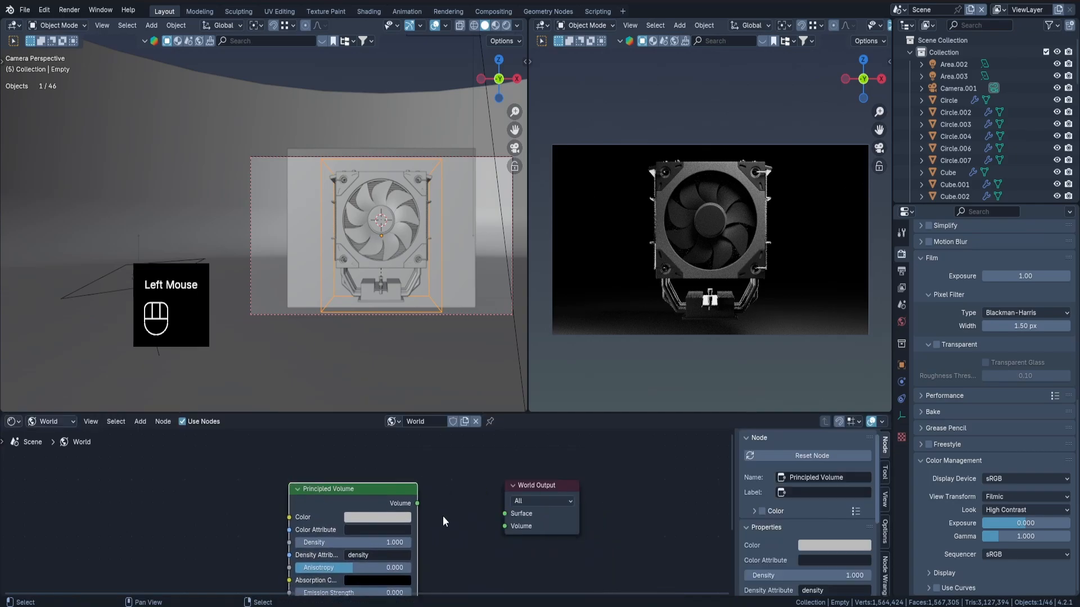
pyautogui.moveTo(505, 513); pyautogui.dragTo(504, 527)
# Try a Principled Volume density of 0.01, then settle on a density of 0.001.
pyautogui.click(376, 548)
pyautogui.write('.01')
pyautogui.press('Return')
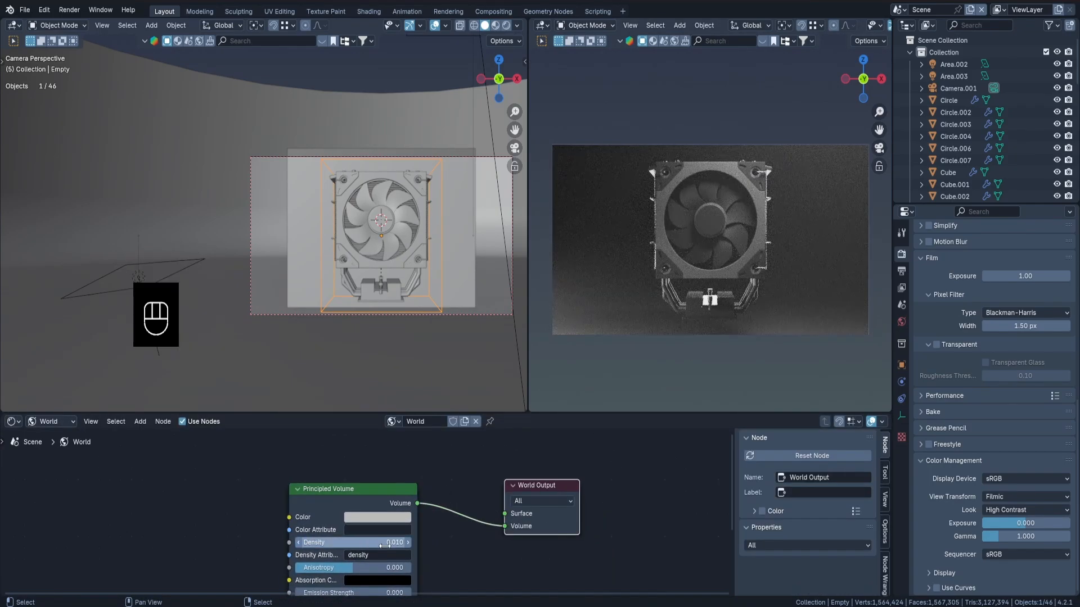
pyautogui.moveTo(376, 547)
pyautogui.keyDown('shift'); pyautogui.mouseDown()
pyautogui.moveTo(365, 546)
pyautogui.moveTo(386, 547)
pyautogui.moveTo(376, 547)
pyautogui.mouseUp(); pyautogui.keyUp('shift')
pyautogui.keyDown('shift'); pyautogui.click(376, 546); pyautogui.keyUp('shift')
pyautogui.write('.00')
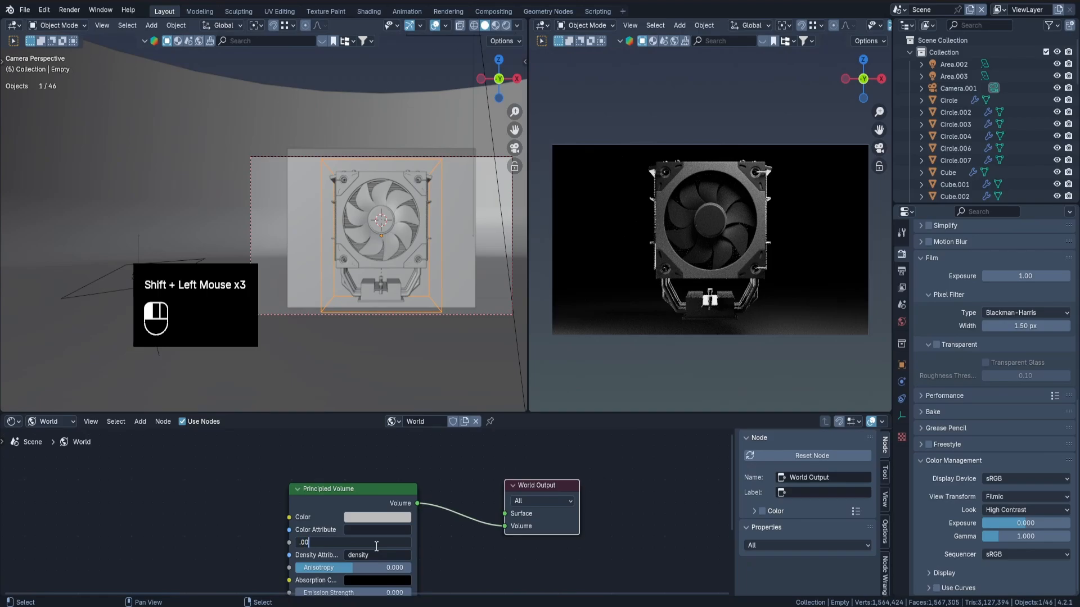
pyautogui.write('1')
pyautogui.click(377, 547)
pyautogui.press('Return')
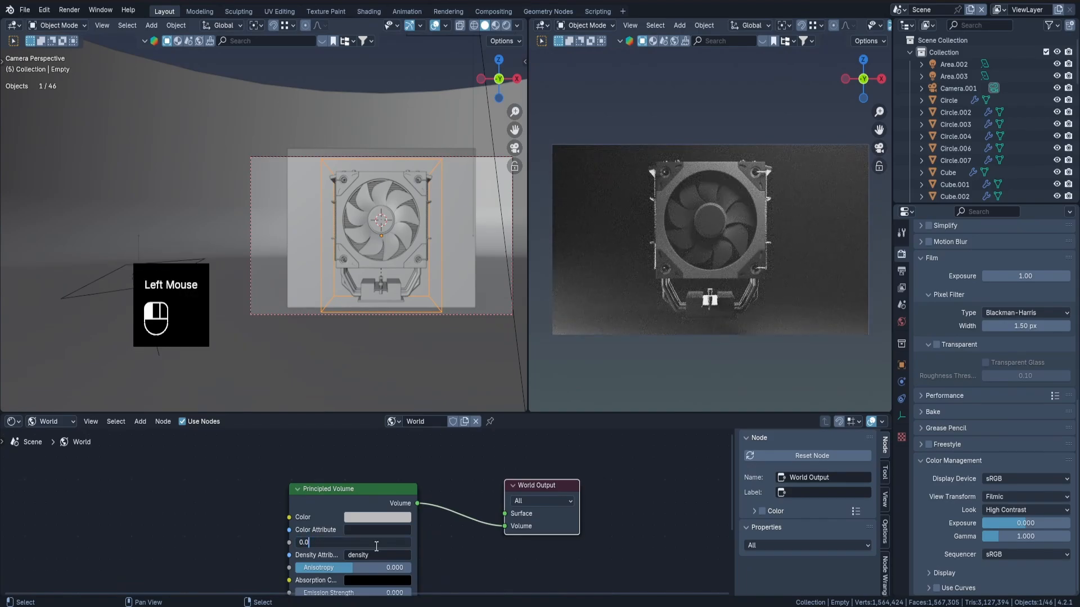
pyautogui.click(376, 546)
pyautogui.click(364, 543)
pyautogui.write('.001')
pyautogui.press('Return')
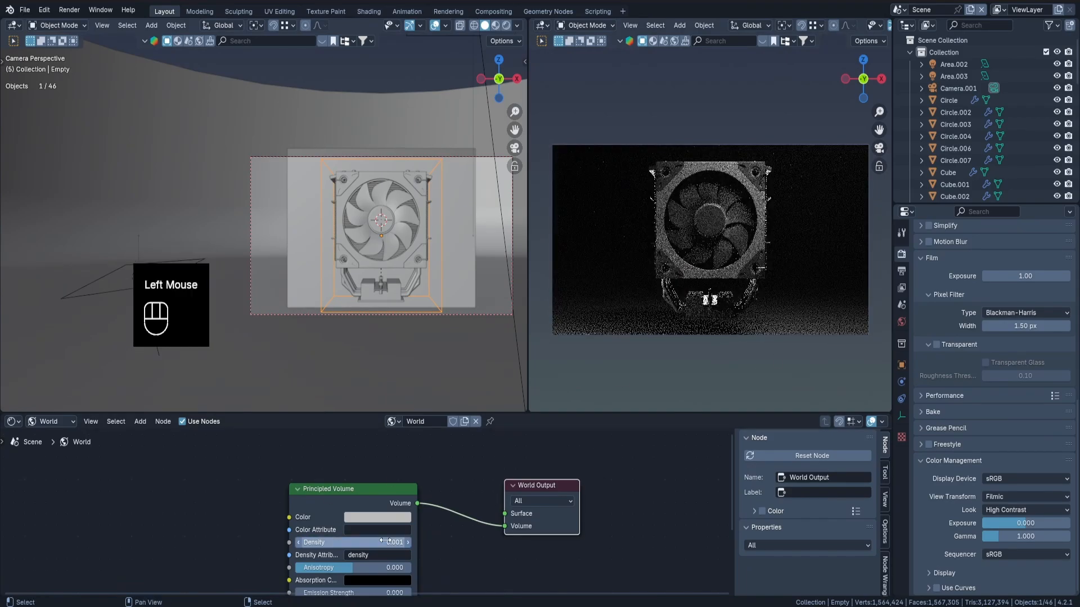
# Set the Principled Volume's color to white and inspect the cooler in the rendered view.
pyautogui.click(377, 517)
pyautogui.moveTo(451, 366); pyautogui.dragTo(451, 339)
pyautogui.scroll(2, 700, 240)
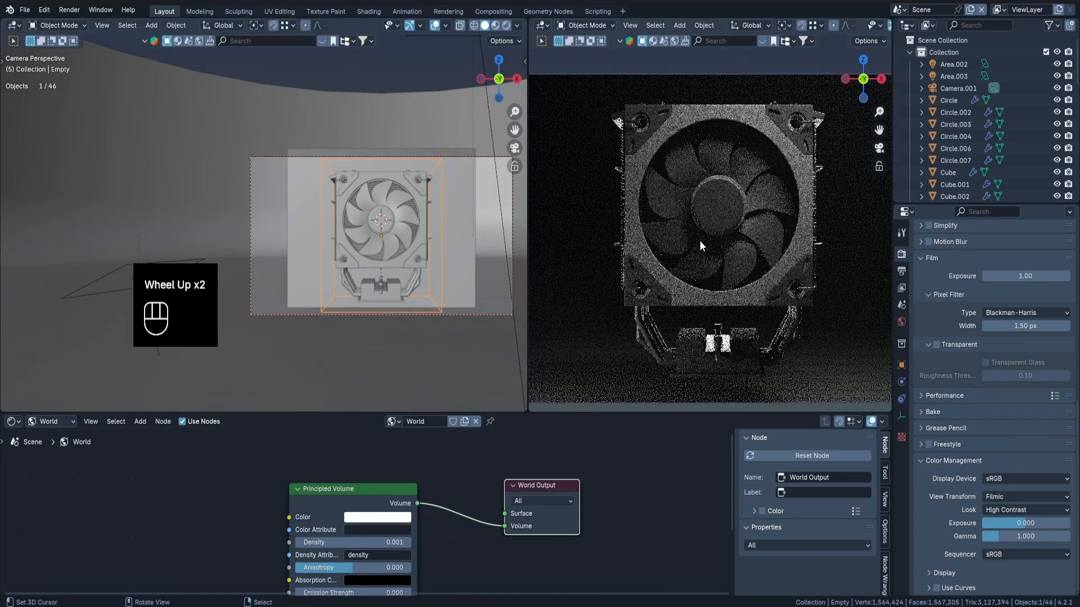
pyautogui.scroll(-2, 700, 241)
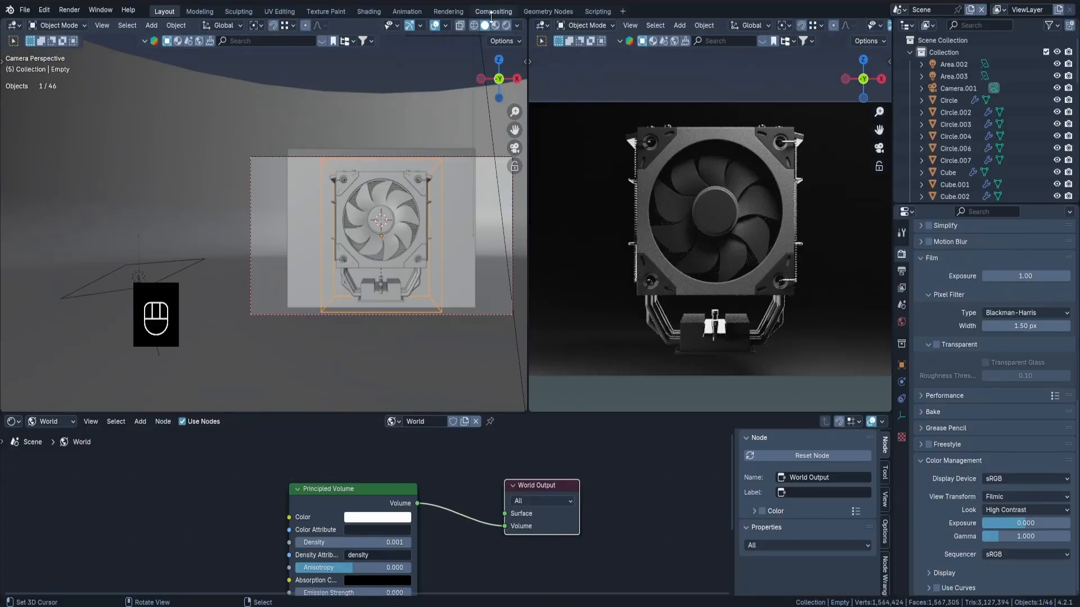
# In the Compositing workspace, insert a Glare node between Render Layers and both the Viewer and Composite outputs.
pyautogui.click(493, 12)
pyautogui.hotkey('shift', 'a')
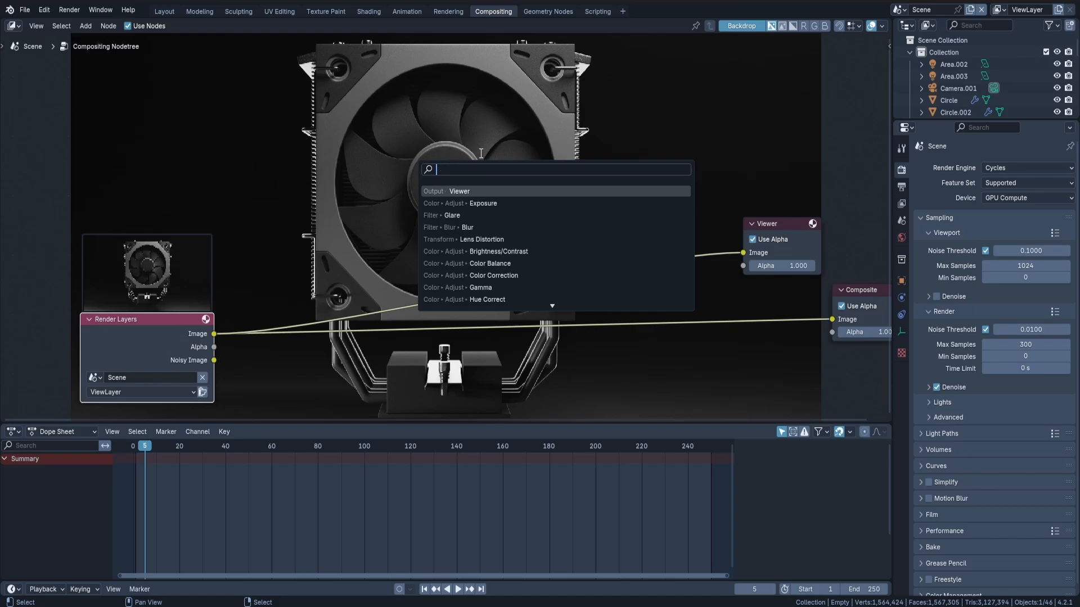
pyautogui.press('Return')
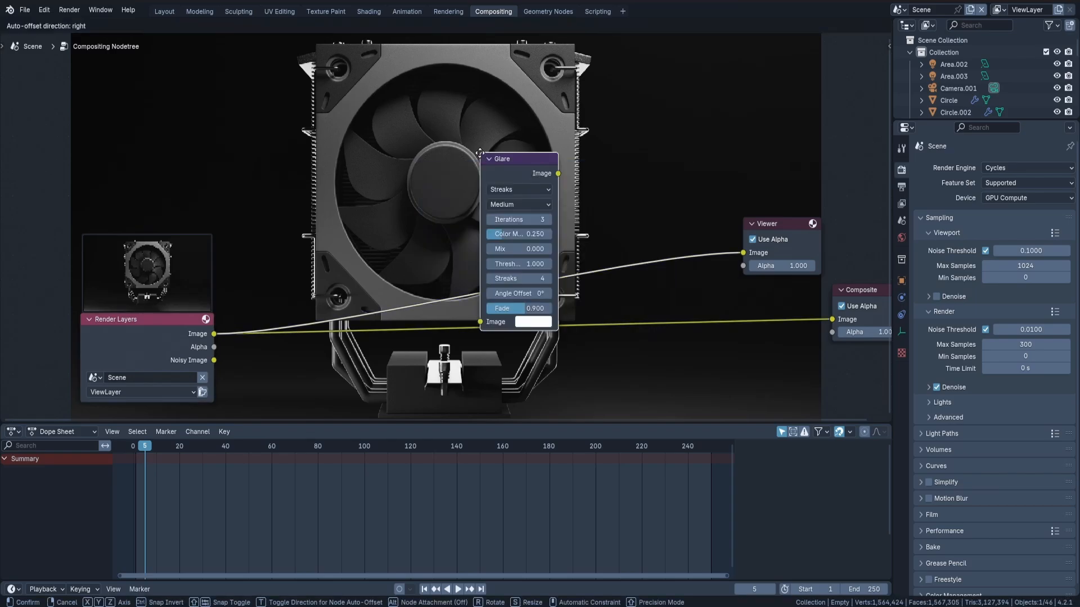
pyautogui.click(302, 286)
pyautogui.moveTo(381, 305); pyautogui.dragTo(613, 313)
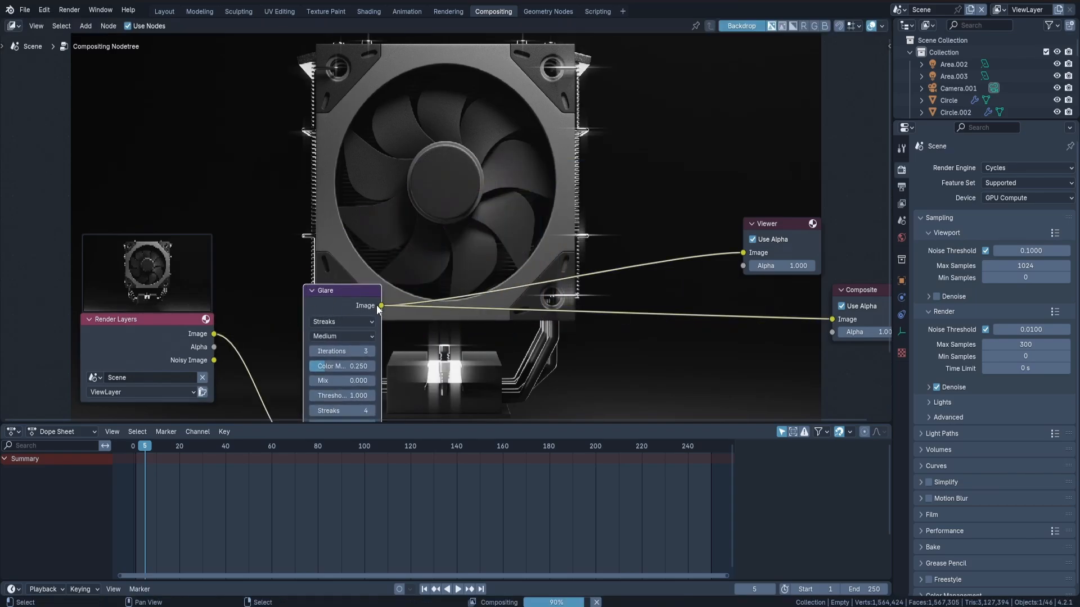
# Change the Glare node's type to Fog Glow with a threshold of 0.960 and a size of 7.
pyautogui.moveTo(345, 295); pyautogui.dragTo(542, 213)
pyautogui.scroll(4, 563, 245)
pyautogui.click(551, 240)
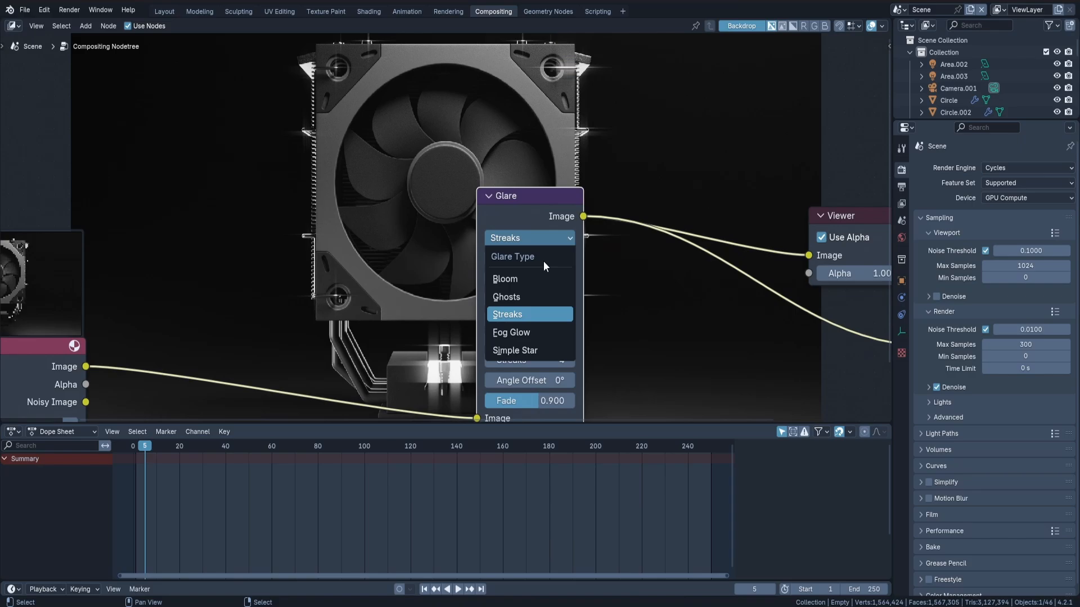
pyautogui.click(522, 333)
pyautogui.click(572, 319)
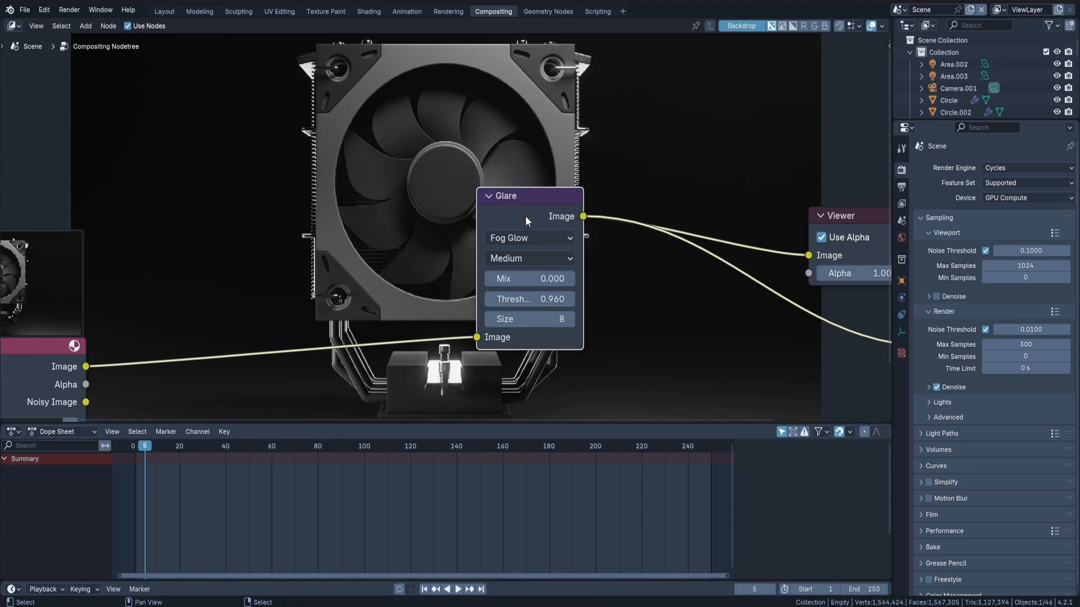
pyautogui.press('m')
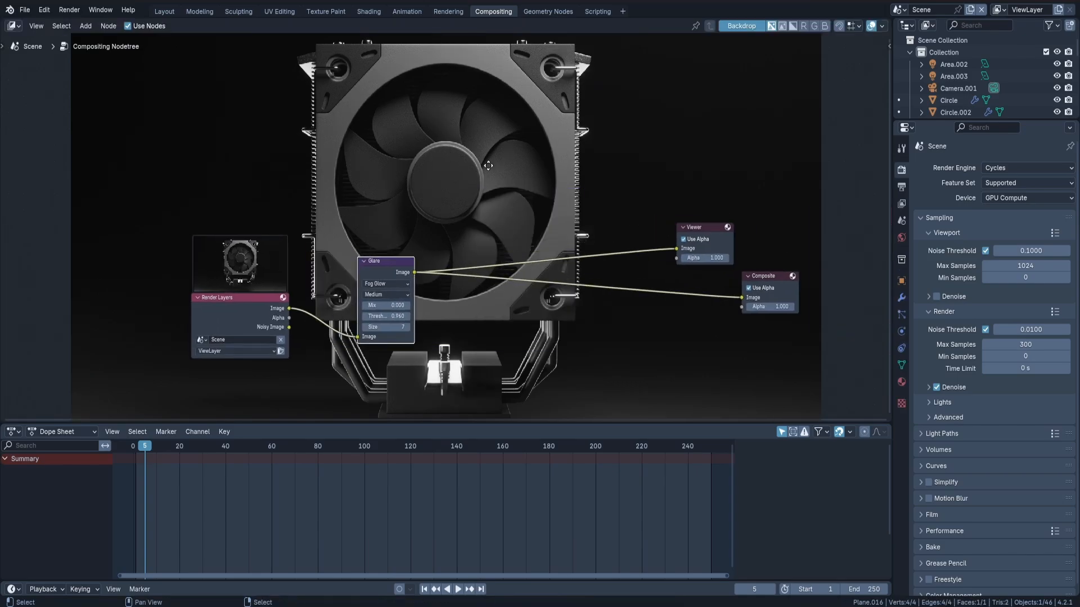
# Insert a Blur node between Render Layers and Glare, with a blur size of 1 in X and Y.
pyautogui.moveTo(421, 198); pyautogui.dragTo(437, 205, button='middle')
pyautogui.moveTo(406, 269); pyautogui.dragTo(428, 274)
pyautogui.hotkey('shift', 'a')
pyautogui.write('blur')
pyautogui.press('Return')
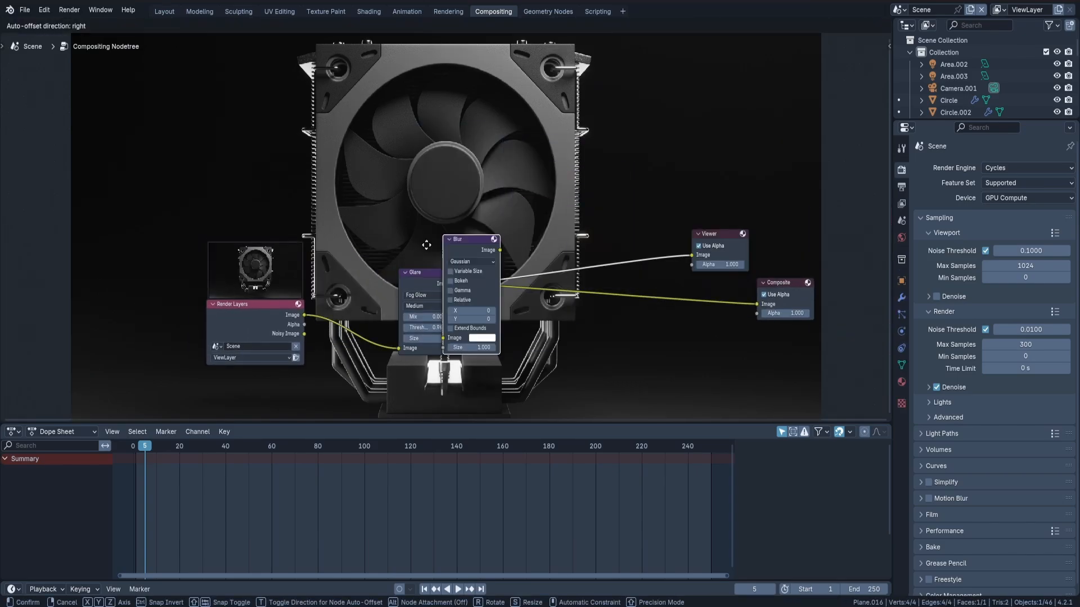
pyautogui.click(346, 245)
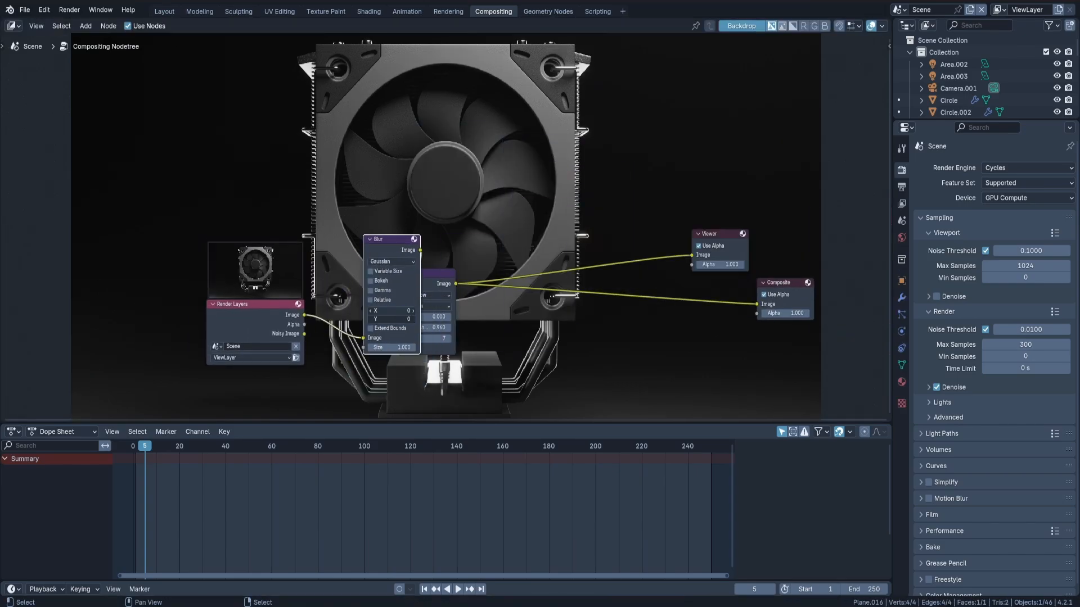
pyautogui.scroll(1, 393, 313)
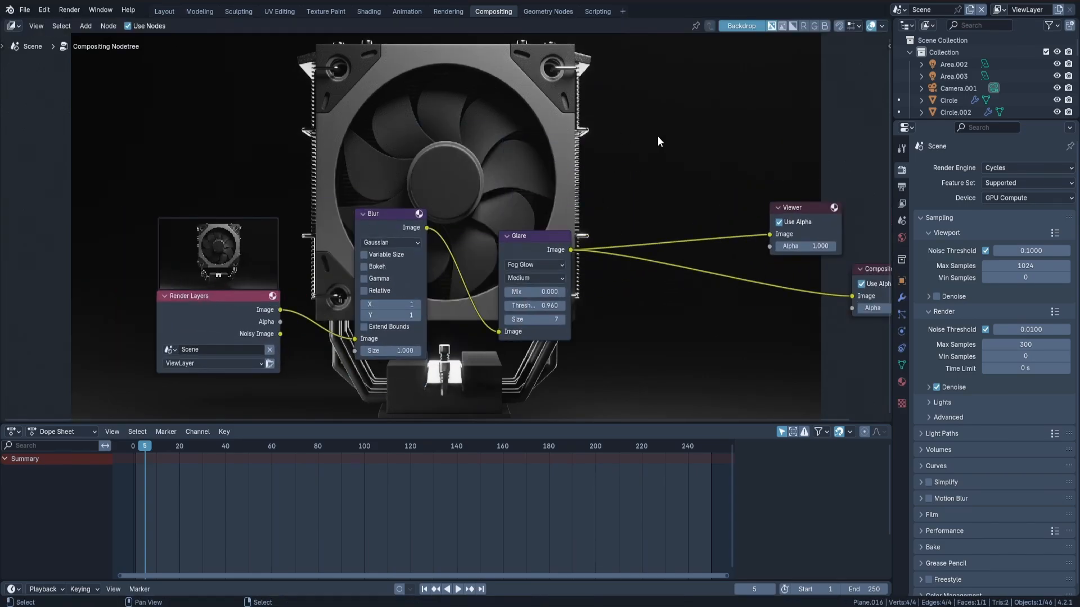
# Add a Brightness/Contrast node after Glare, feeding both the Viewer and Composite, and set its contrast to 0.310.
pyautogui.hotkey('shift', 'a')
pyautogui.write('c')
pyautogui.click(731, 158)
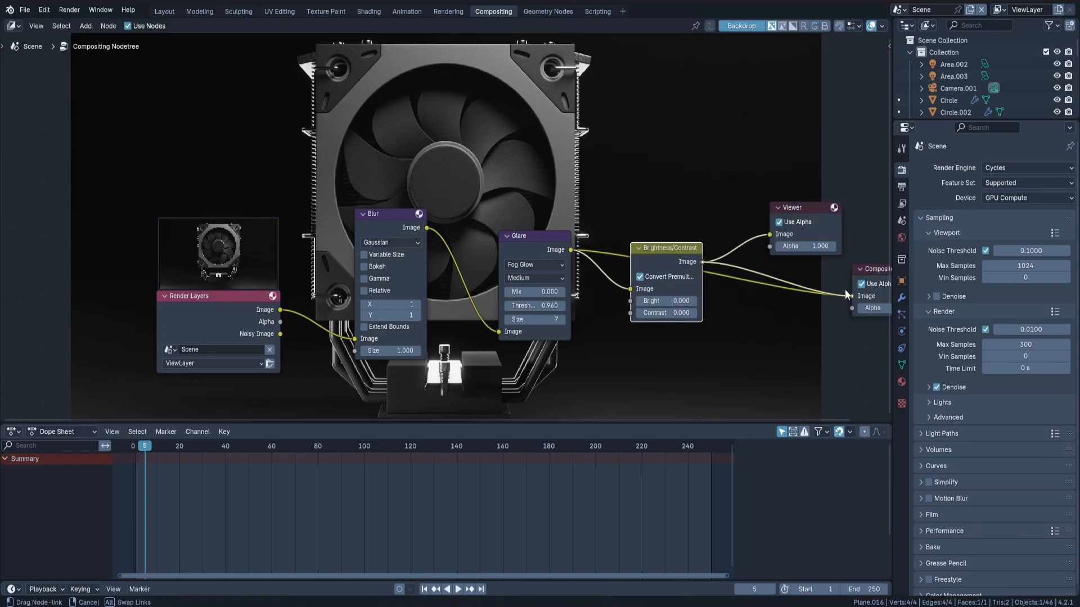
pyautogui.click(669, 291)
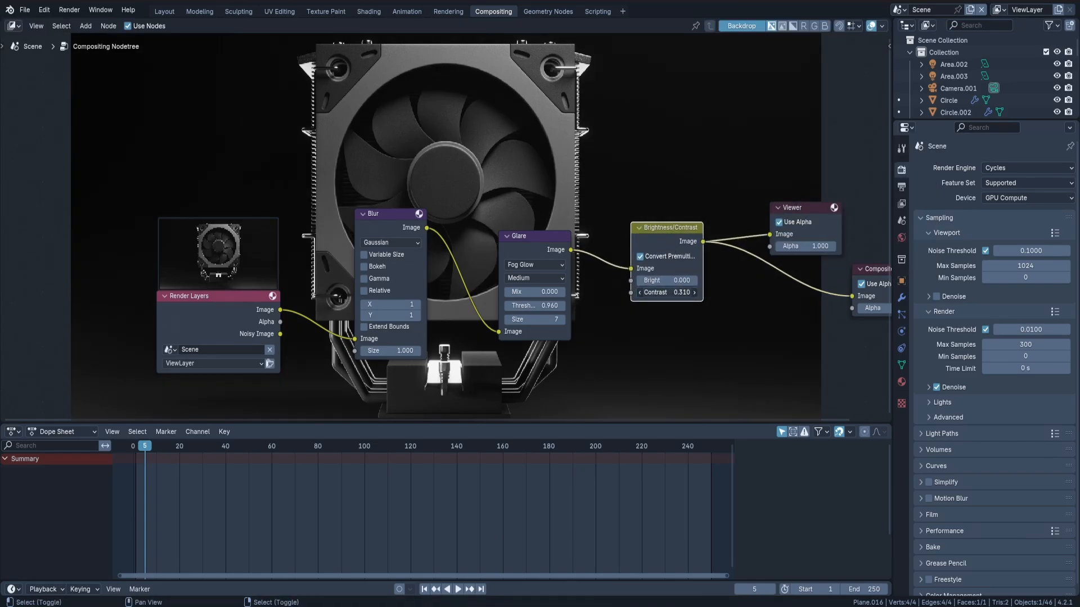
# Move the compositor nodes down, clear of the fan in the backdrop image.
pyautogui.moveTo(371, 192); pyautogui.dragTo(598, 336)
pyautogui.press('g')
pyautogui.click(553, 416)
pyautogui.scroll(-4, 565, 217)
pyautogui.moveTo(569, 211); pyautogui.dragTo(423, 267, button='middle')
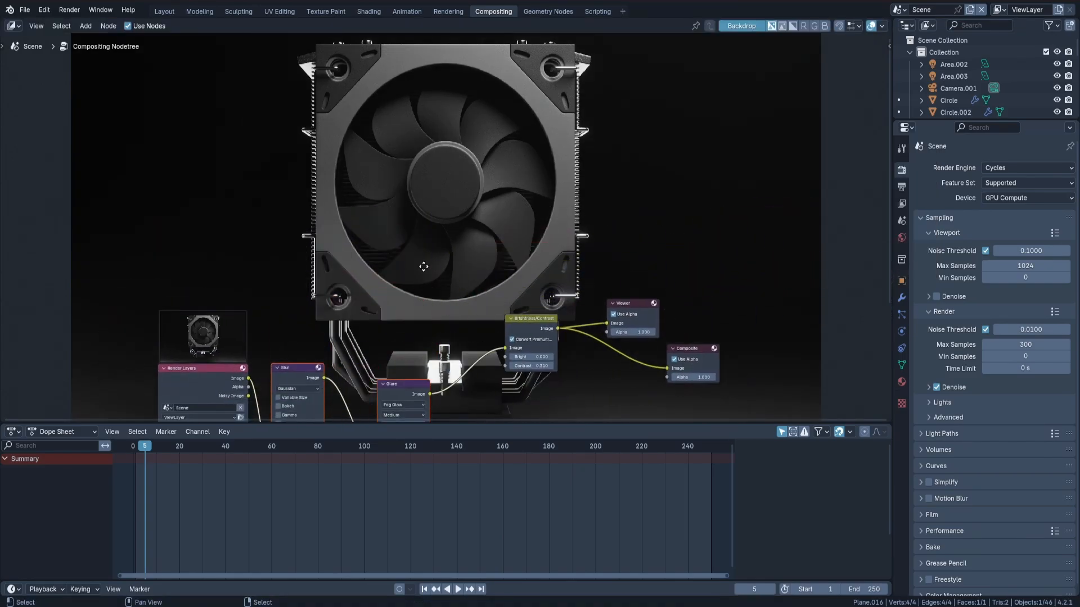
pyautogui.scroll(3, 538, 345)
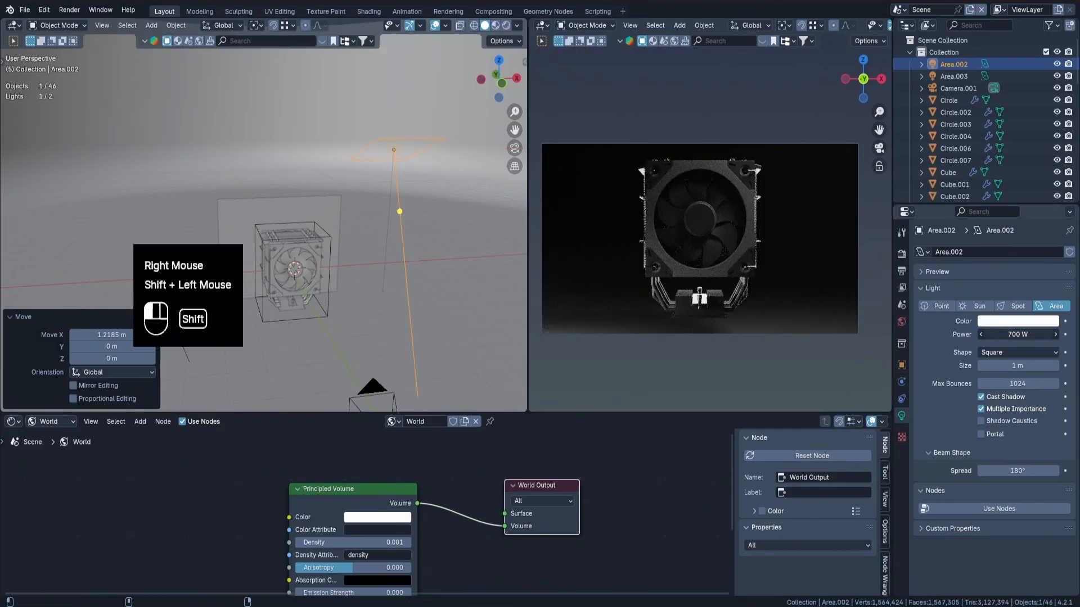
# Set the power of the Area.002 light to 900 W.
pyautogui.write('0')
pyautogui.press('Return')
pyautogui.scroll(3, 687, 229)
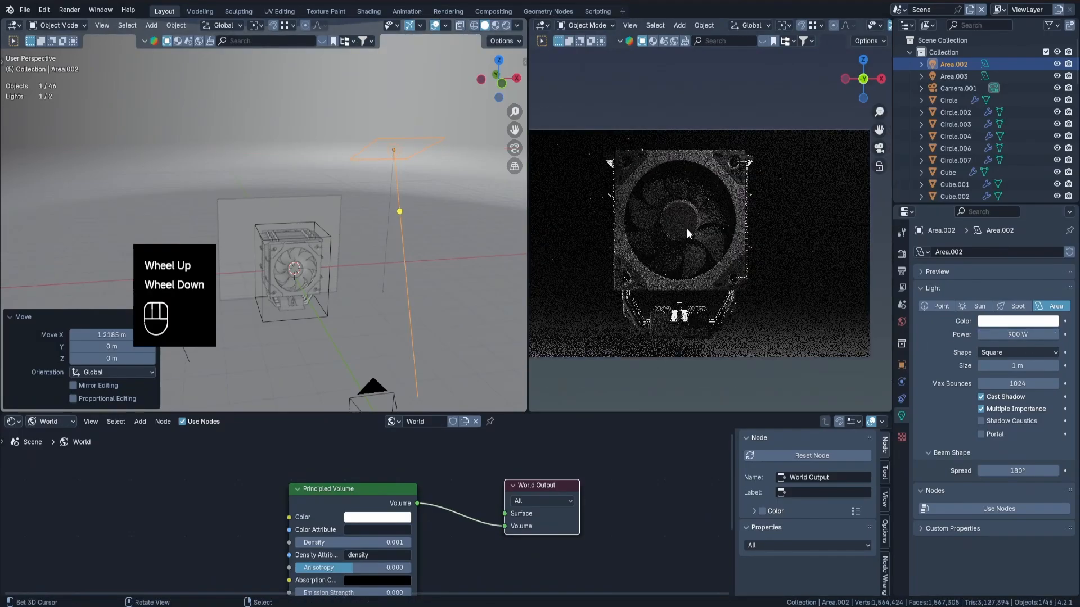
# Replace the Shader Editor with the Timeline and set the animation's end frame to 120.
pyautogui.click(13, 421)
pyautogui.click(229, 460)
pyautogui.scroll(-4, 429, 477)
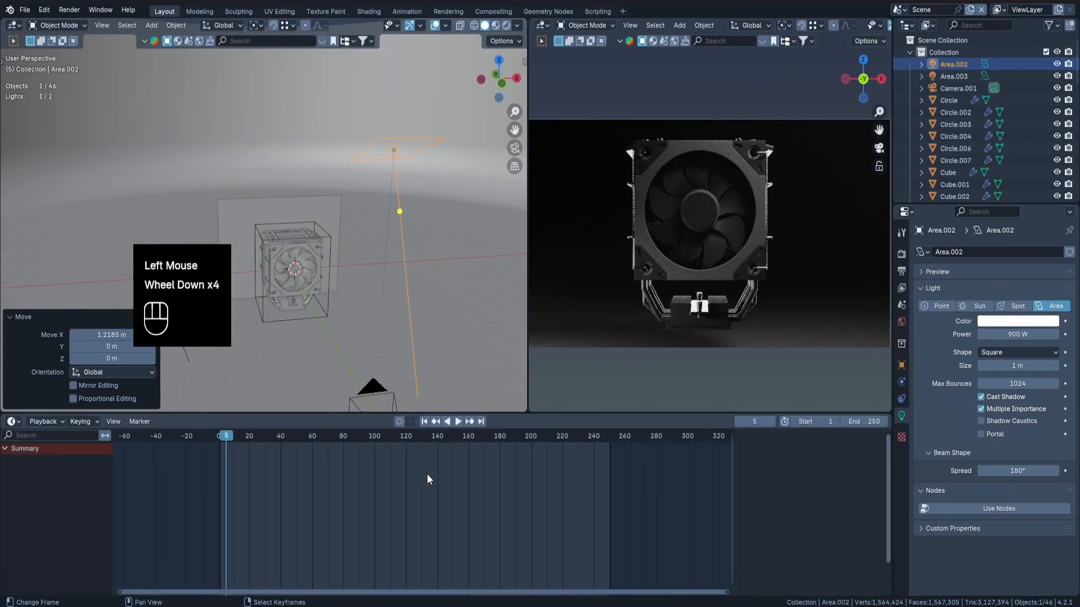
pyautogui.click(850, 421)
pyautogui.write('120')
pyautogui.press('Return')
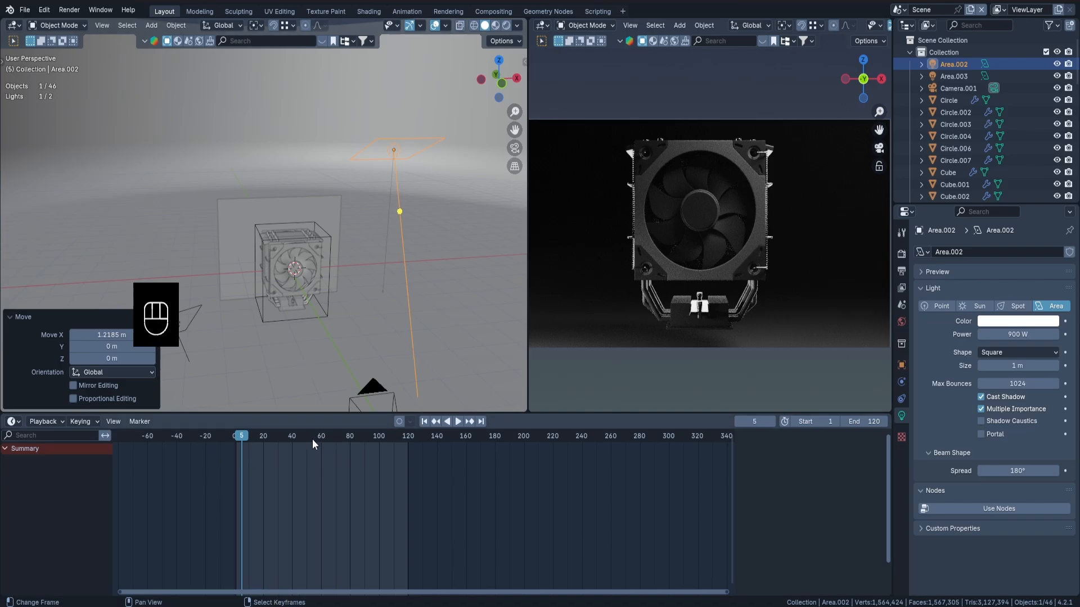
# Keyframe the Area.002 light's power at 0 W on frame 0 and 900 W on frame 72.
pyautogui.click(235, 442)
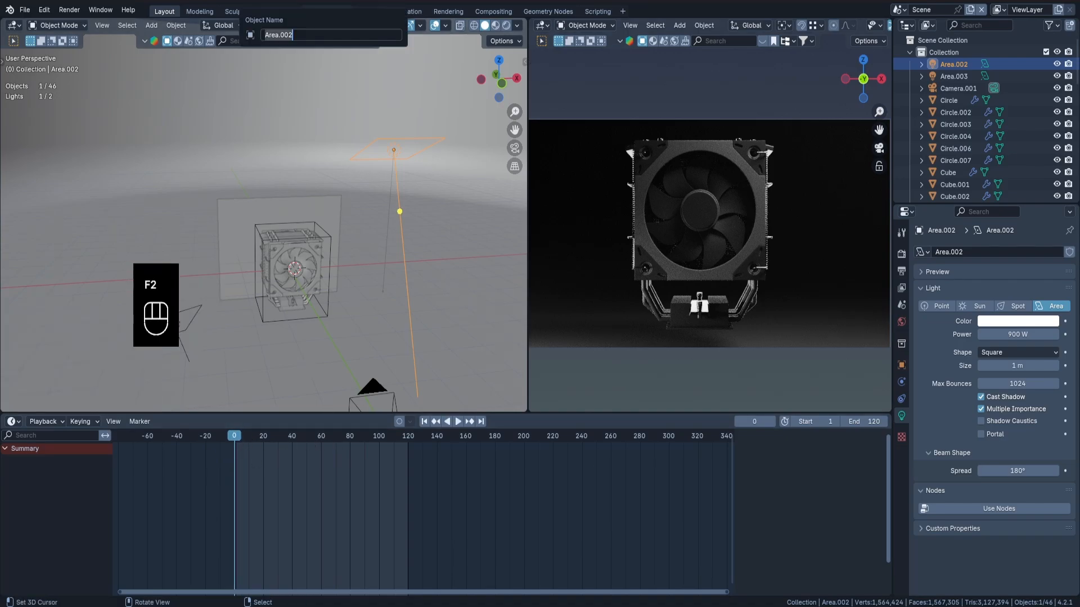
pyautogui.press('Escape')
pyautogui.keyDown('shift'); pyautogui.moveTo(298, 281); pyautogui.dragTo(335, 248, button='middle'); pyautogui.keyUp('shift')
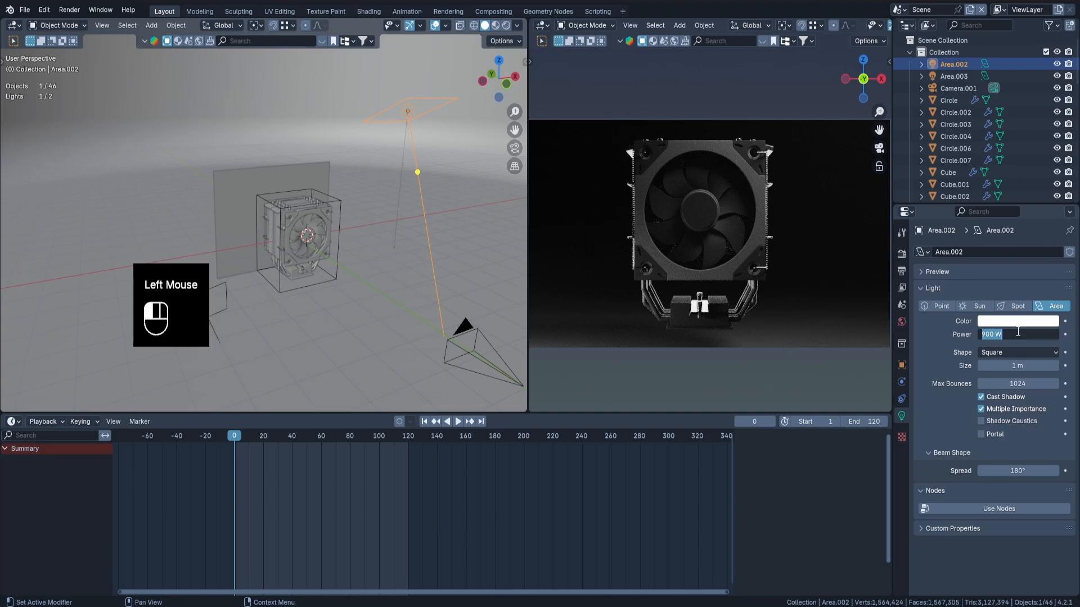
pyautogui.write('0')
pyautogui.press('Return')
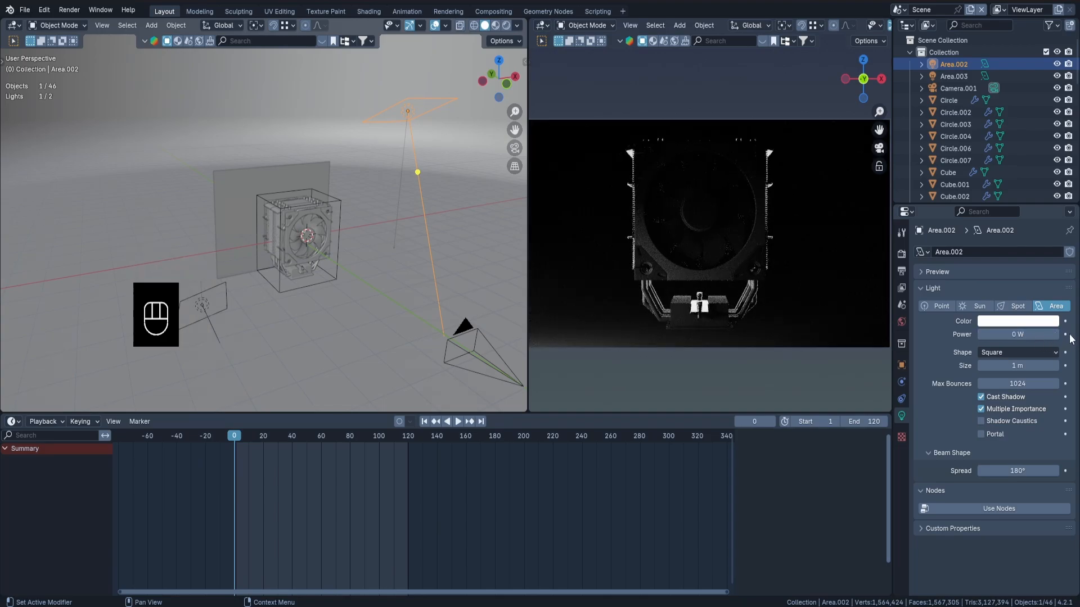
pyautogui.click(1065, 334)
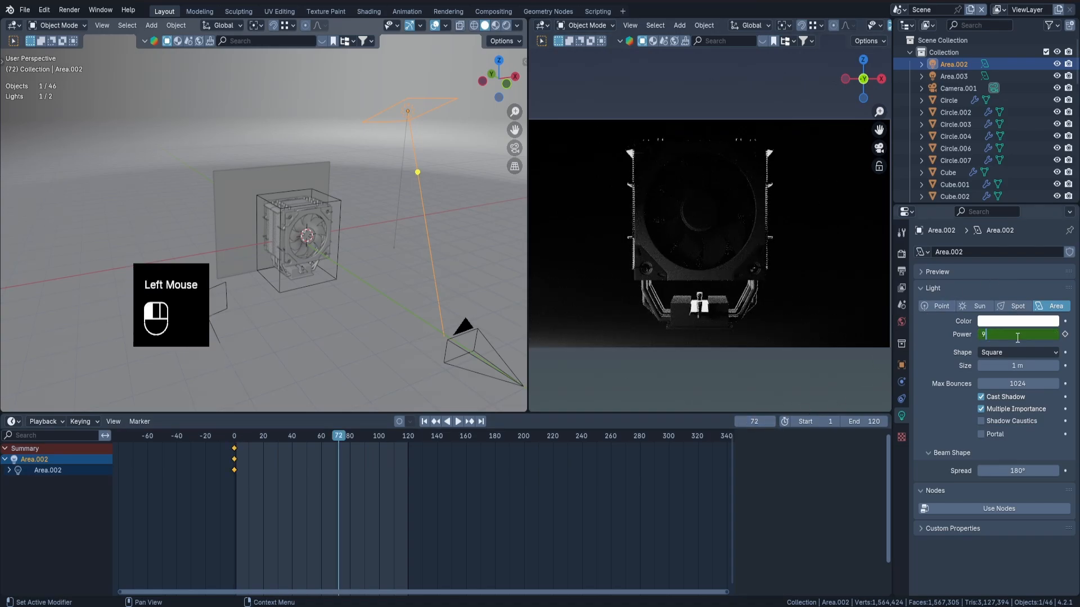
pyautogui.click(1065, 335)
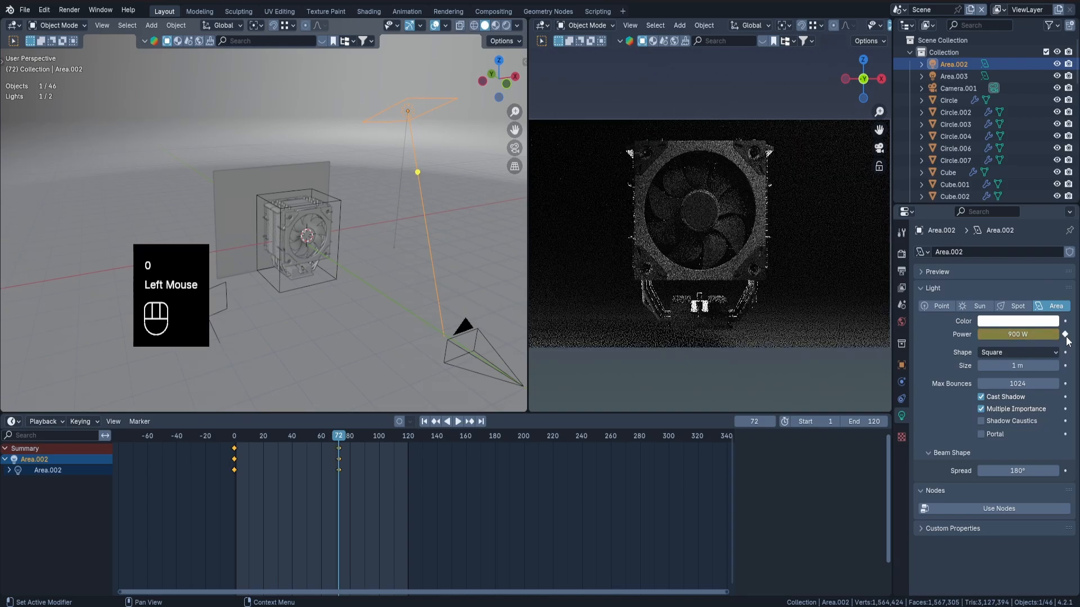
pyautogui.moveTo(339, 442)
pyautogui.mouseDown()
pyautogui.moveTo(257, 447)
pyautogui.moveTo(320, 443)
pyautogui.mouseUp()
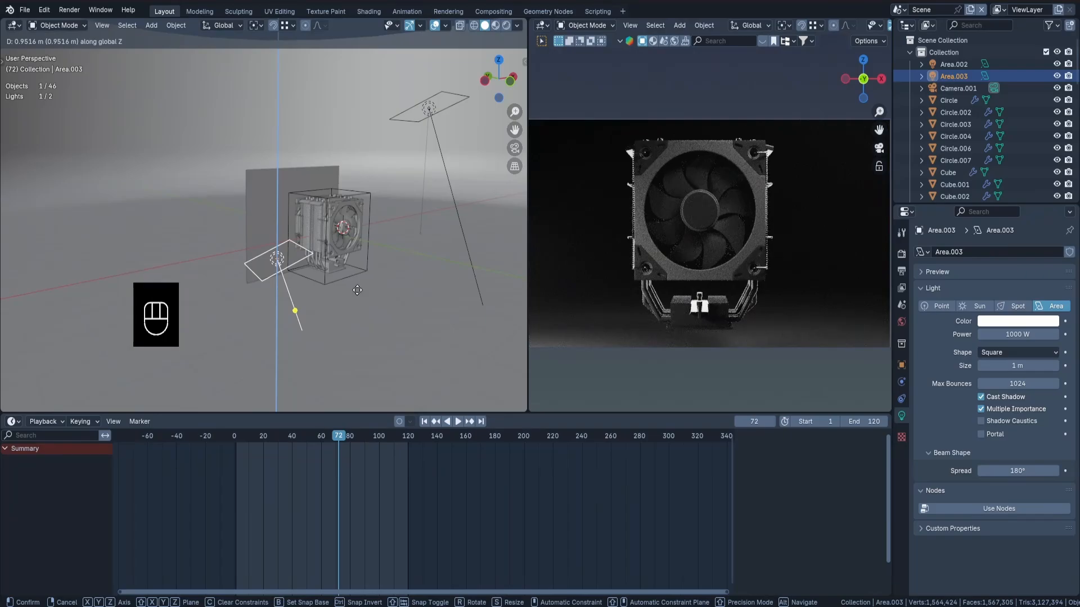
# Raise the Area.003 light about 0.95 m along Z and set its power to 750 W.
pyautogui.click(357, 290)
pyautogui.press('Return')
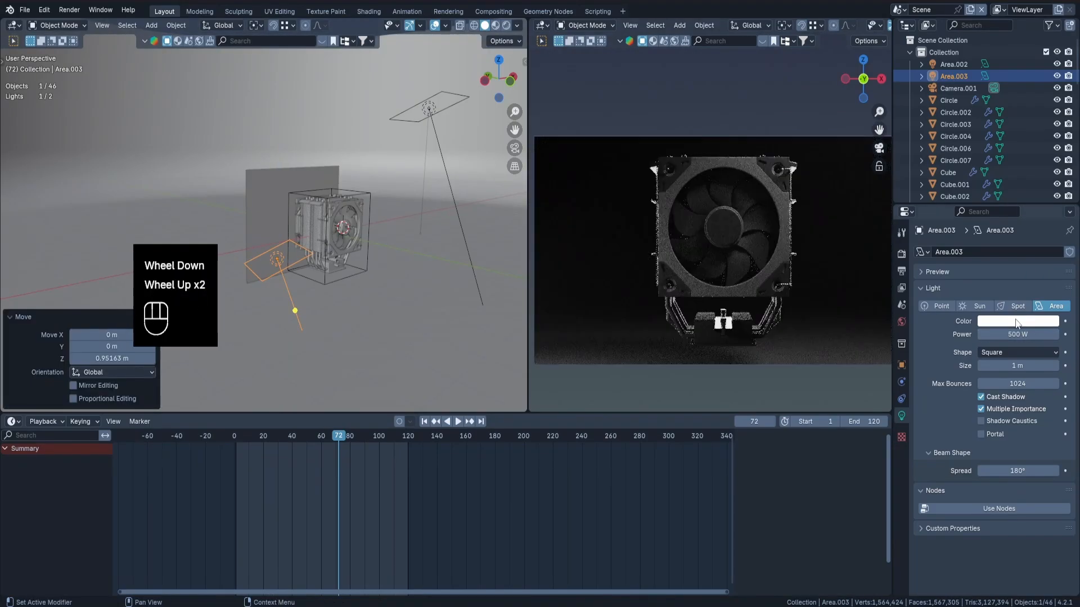
pyautogui.write('50')
pyautogui.press('Return')
# Keyframe the Area.003 light's power at 0 W on frame 0.
pyautogui.moveTo(339, 438); pyautogui.dragTo(234, 444)
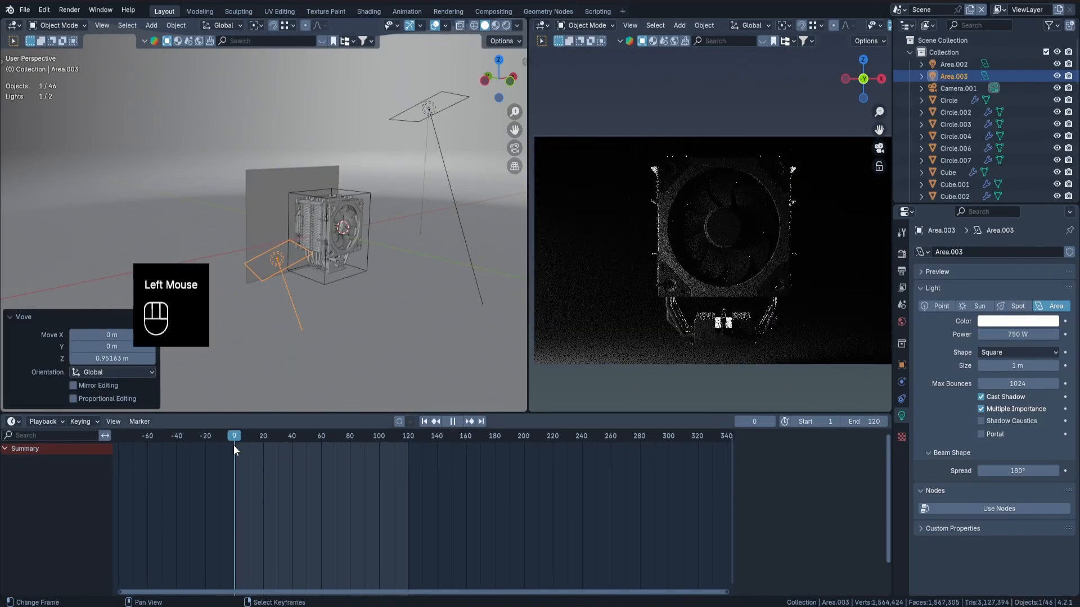
pyautogui.click(1025, 335)
pyautogui.write('0')
pyautogui.press('Return')
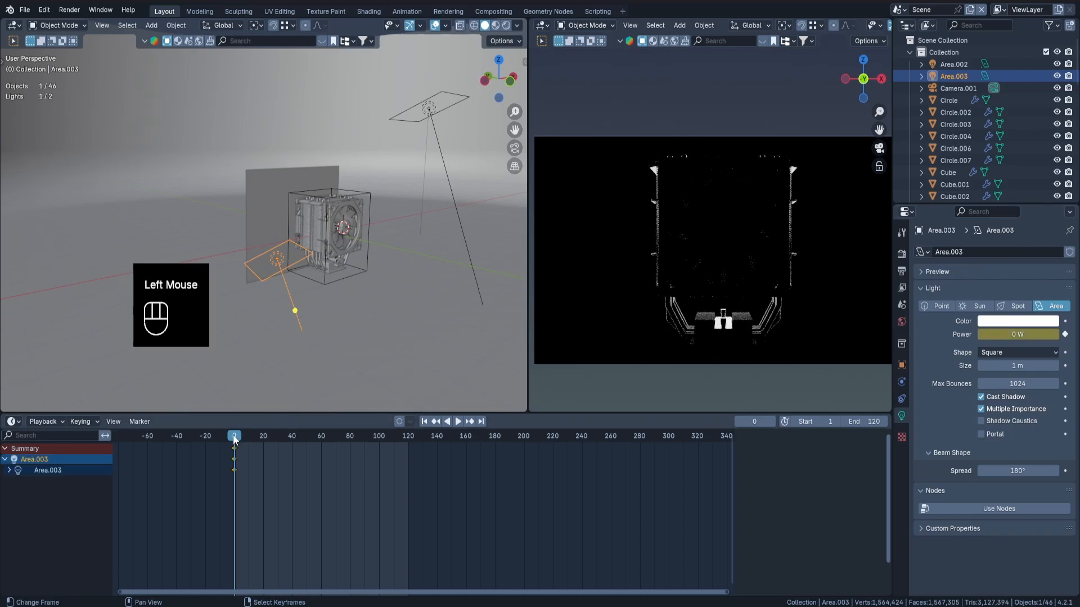
# Keyframe the Area.003 light's power at 750 W on frame 72.
pyautogui.click(339, 438)
pyautogui.click(1015, 334)
pyautogui.write('750')
pyautogui.press('Return')
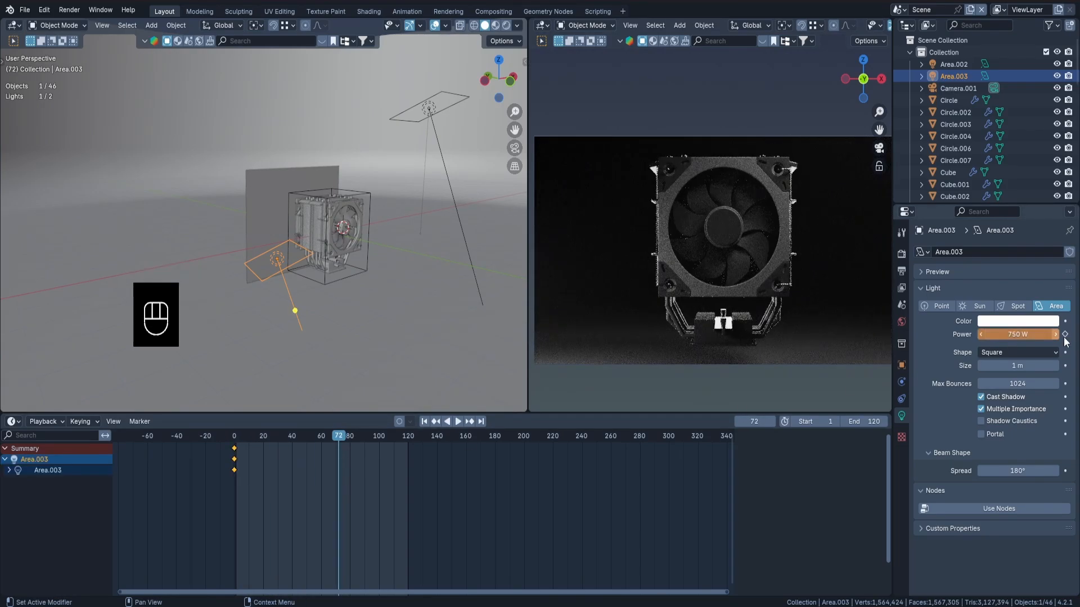
pyautogui.click(1065, 334)
# Play the animation from frame 0 to check how the two area lights fade in.
pyautogui.moveTo(338, 438); pyautogui.dragTo(234, 439)
pyautogui.press('space')
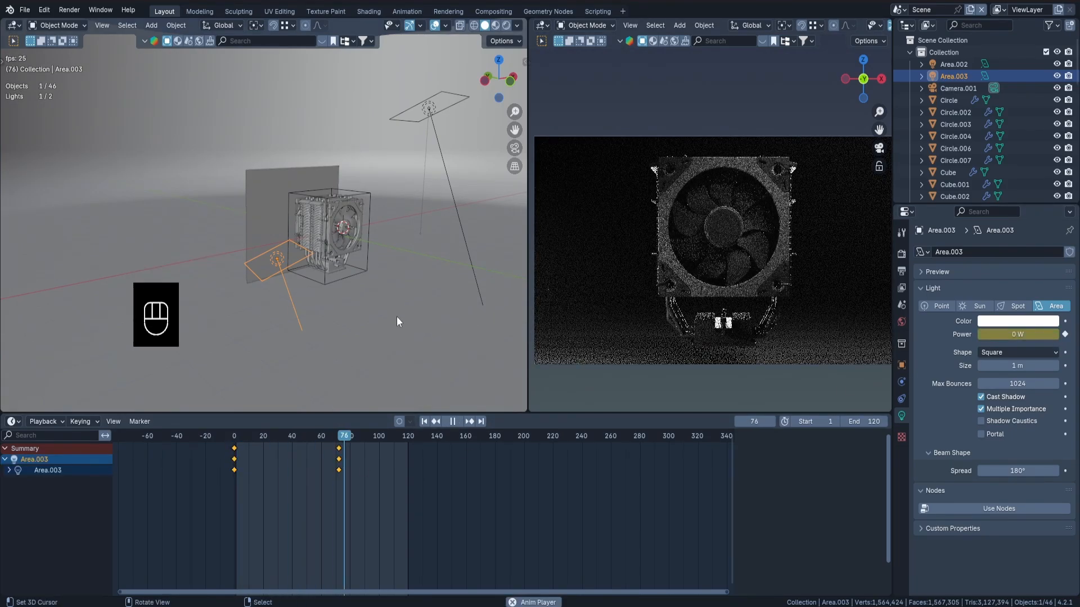
pyautogui.press('space')
# Keyframe the Emission strength of the emissive plane behind the cooler at 0 on frame 0.
pyautogui.rightClick(255, 211)
pyautogui.click(901, 466)
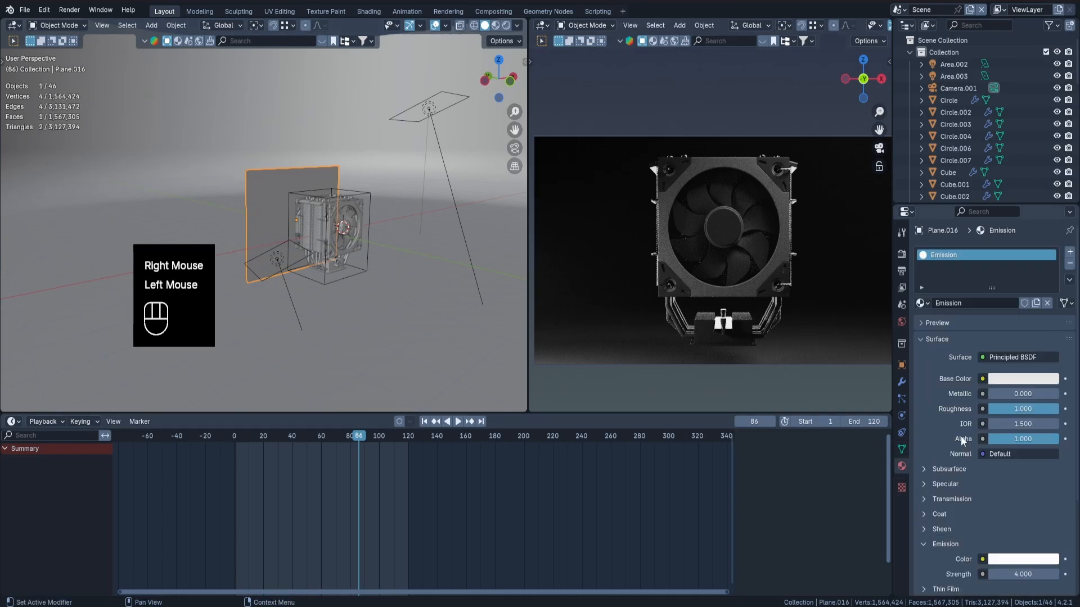
pyautogui.scroll(-6, 990, 366)
pyautogui.click(232, 453)
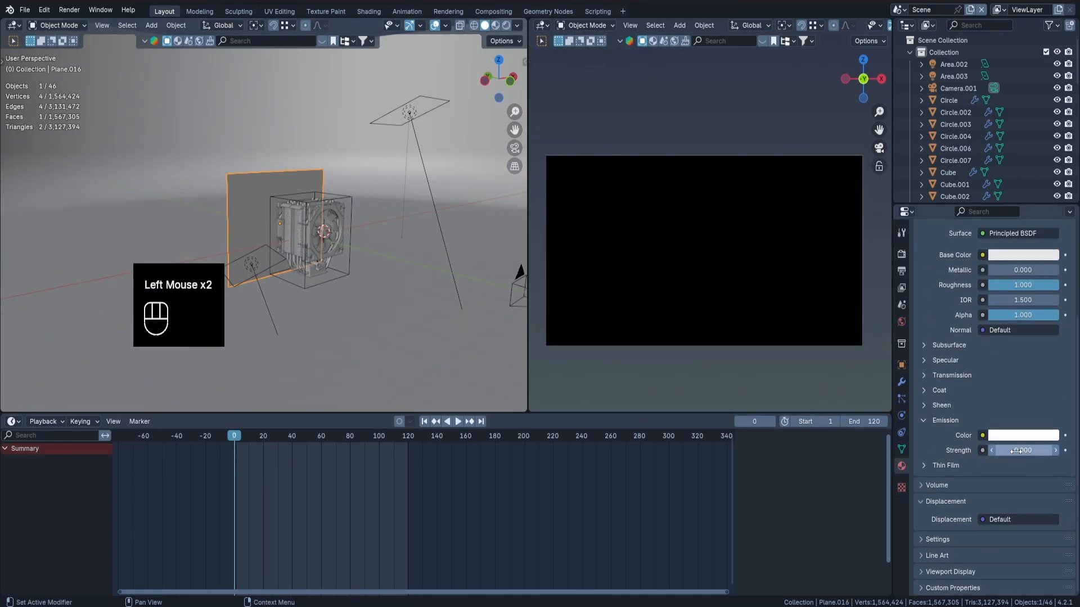
# Keyframe the emissive plane's Emission strength at 4 on frame 45 and scrub through the frames to check the fade-in.
pyautogui.doubleClick(300, 437)
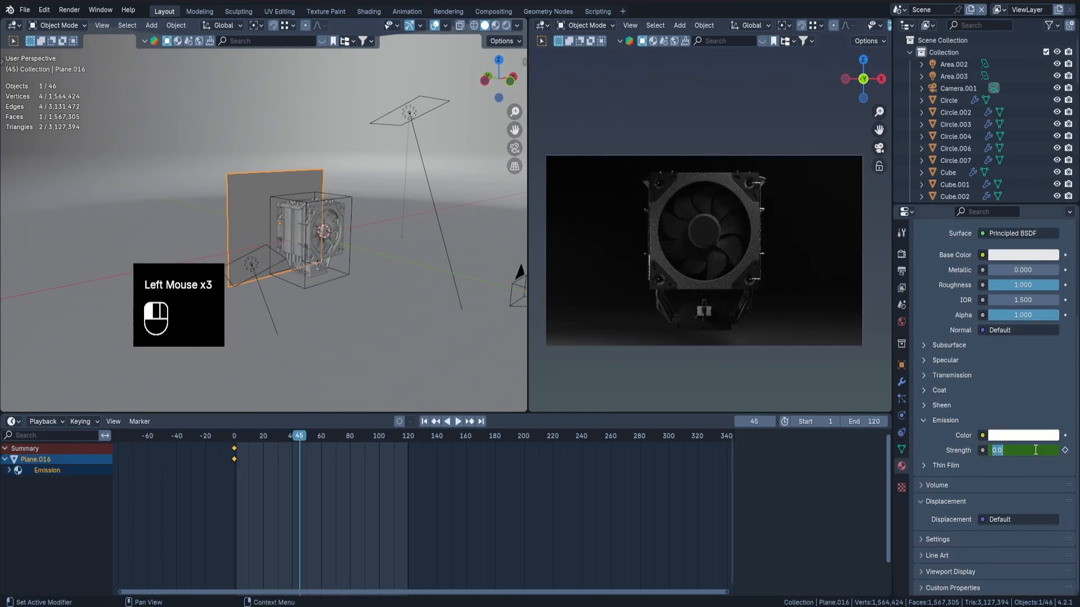
pyautogui.moveTo(296, 440); pyautogui.dragTo(239, 458)
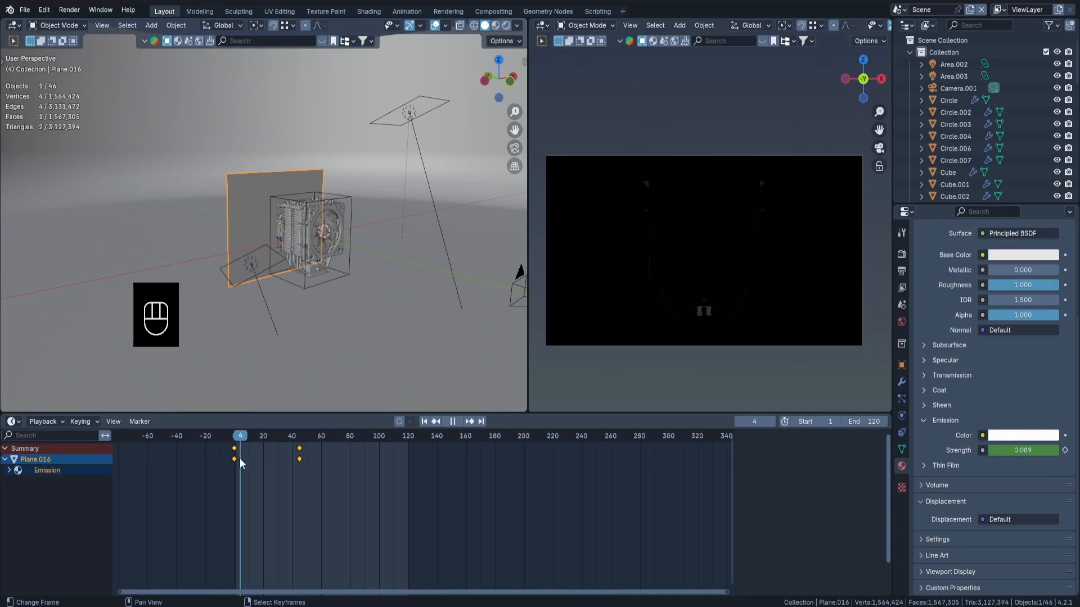
pyautogui.moveTo(457, 312); pyautogui.dragTo(419, 318, button='middle')
pyautogui.moveTo(275, 437); pyautogui.dragTo(329, 438)
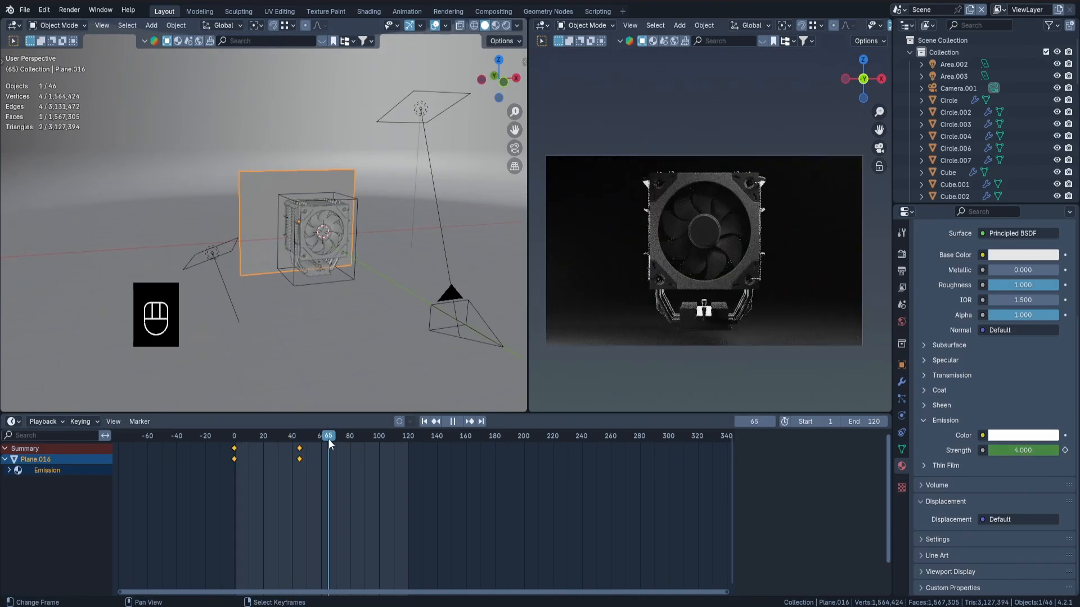
# Keyframe the location and rotation of the Empty around the cooler, all at 0, on frame 80.
pyautogui.press('n')
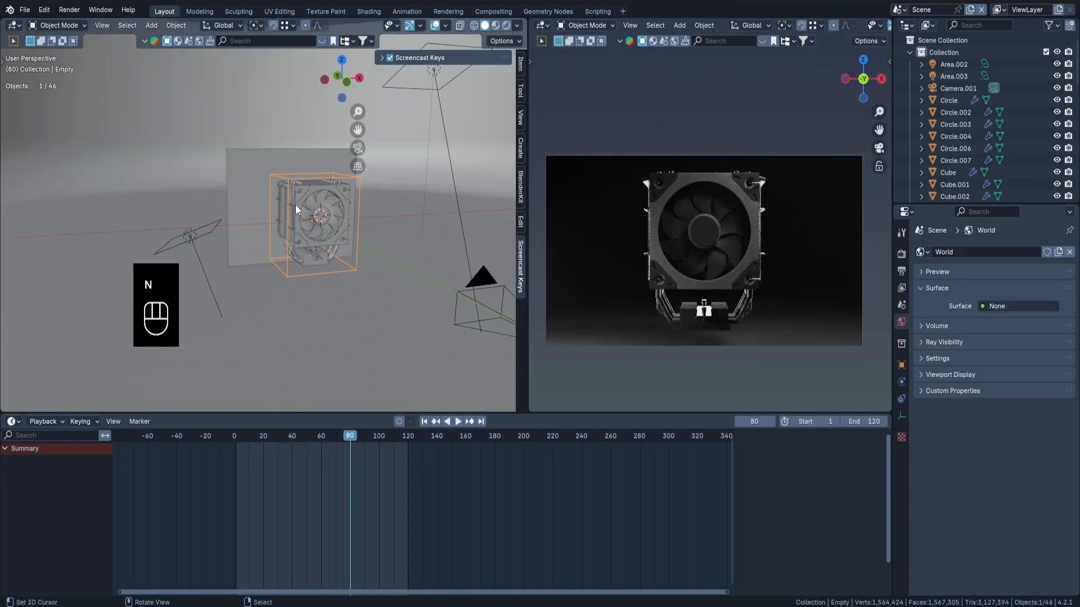
pyautogui.click(520, 64)
pyautogui.keyDown('shift'); pyautogui.moveTo(349, 227); pyautogui.dragTo(322, 231, button='middle'); pyautogui.keyUp('shift')
pyautogui.scroll(1, 322, 231)
pyautogui.press('i')
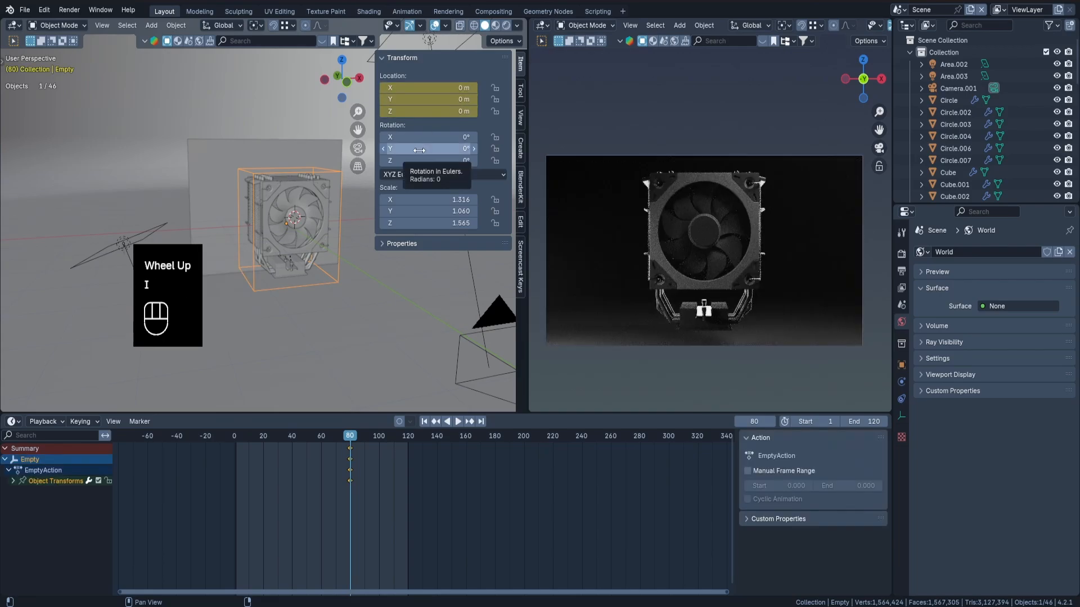
pyautogui.press('i')
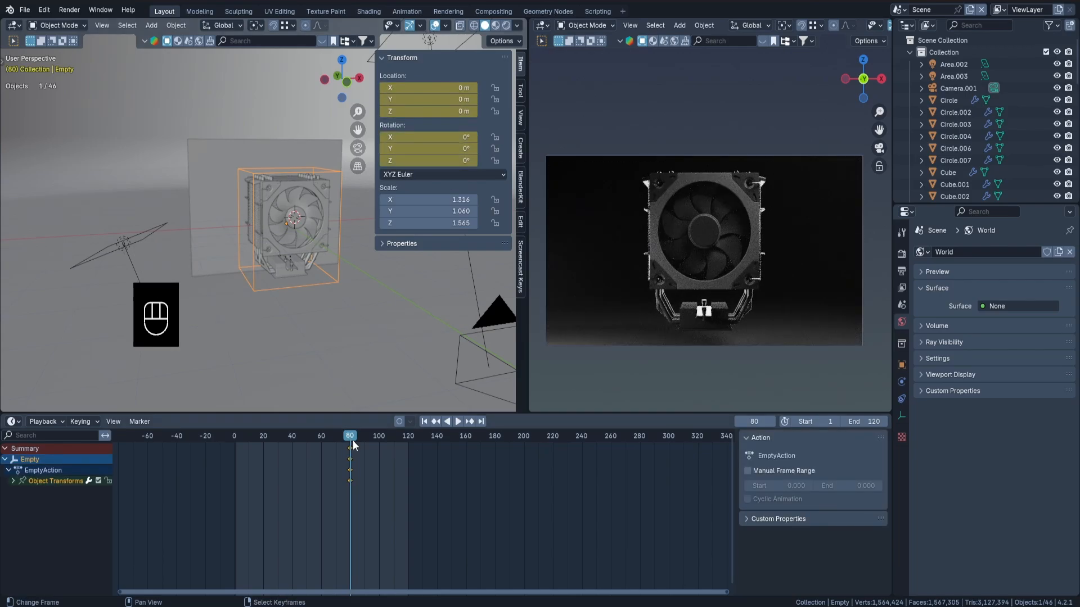
# Rotate the Empty about 33.9° around Z on frame 130 and keyframe its Z rotation.
pyautogui.moveTo(349, 440); pyautogui.dragTo(422, 444)
pyautogui.press('r')
pyautogui.press('z')
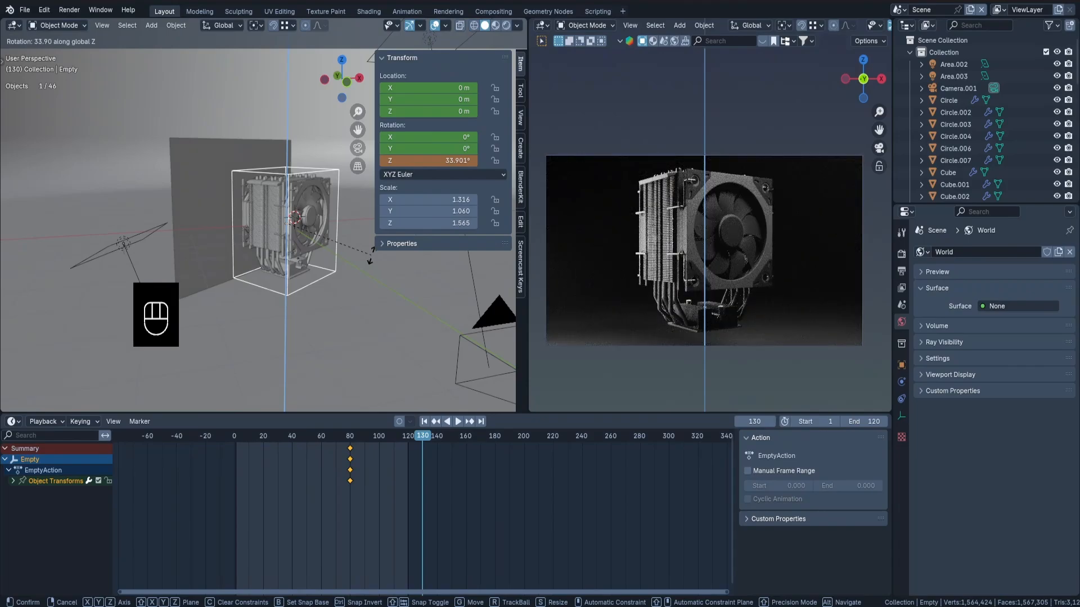
pyautogui.click(371, 250)
pyautogui.keyDown('shift'); pyautogui.moveTo(371, 250); pyautogui.dragTo(313, 210, button='middle'); pyautogui.keyUp('shift')
pyautogui.scroll(1, 312, 209)
pyautogui.rightClick(425, 161)
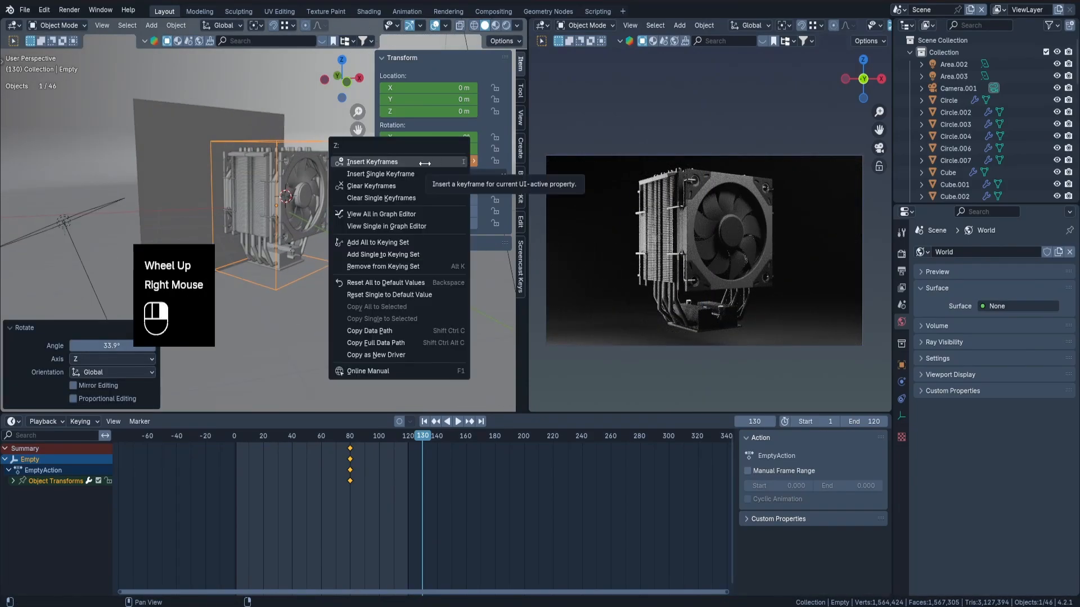
pyautogui.click(380, 174)
# Play the animation from the start to check how the cooler turns.
pyautogui.moveTo(418, 436); pyautogui.dragTo(235, 453)
pyautogui.press('space')
pyautogui.press('space')
pyautogui.click(349, 442)
# Try to tilt the Empty on frame 1 by about -11.9° around global Z and -10.2° around local Y.
pyautogui.press('z')
pyautogui.moveTo(311, 283); pyautogui.dragTo(371, 289, button='middle')
pyautogui.press('r')
pyautogui.press('z')
pyautogui.click(366, 320)
pyautogui.press('r')
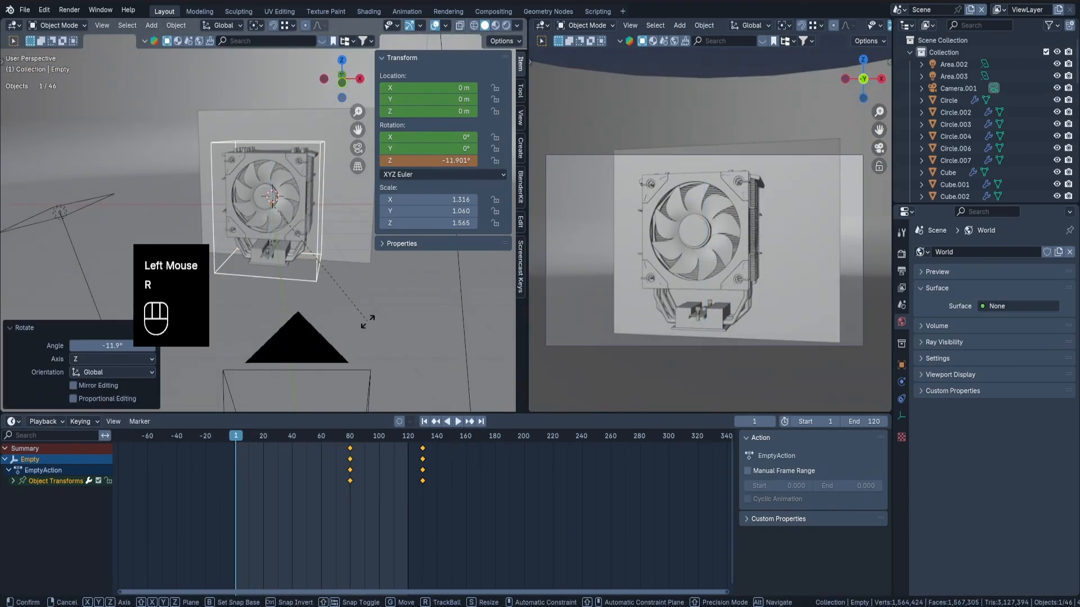
pyautogui.press('y')
pyautogui.press('y')
pyautogui.click(371, 282)
pyautogui.press('z')
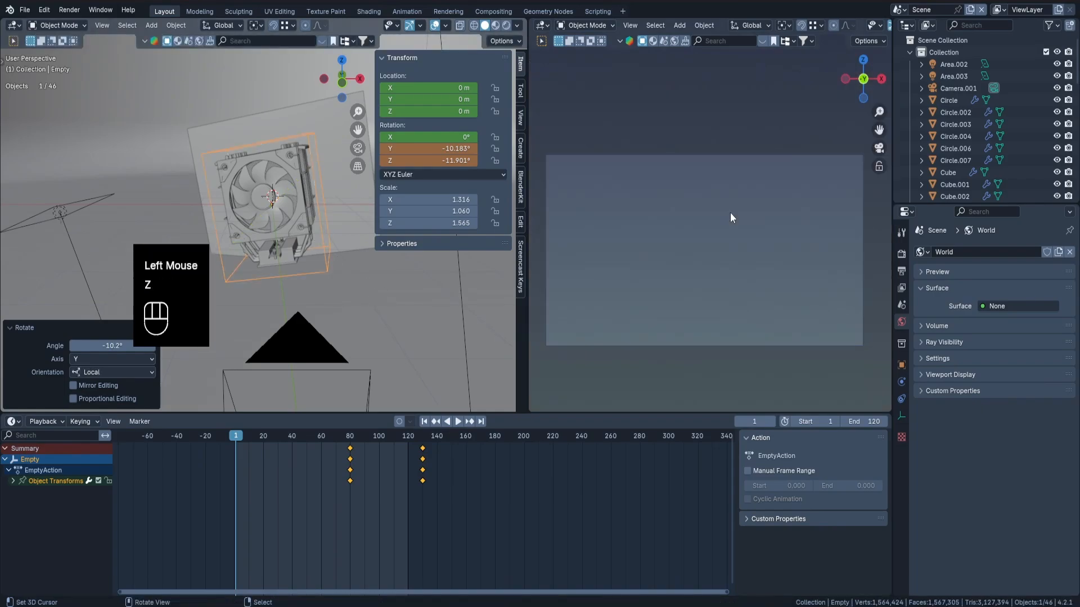
# Play the animation briefly and undo the Empty's unkeyed tilt.
pyautogui.press('space')
pyautogui.press('space')
pyautogui.hotkey('ctrl', 'z')
pyautogui.hotkey('ctrl', 'z')
pyautogui.hotkey('ctrl', 'z')
pyautogui.hotkey('ctrl', 'shift', 'z')
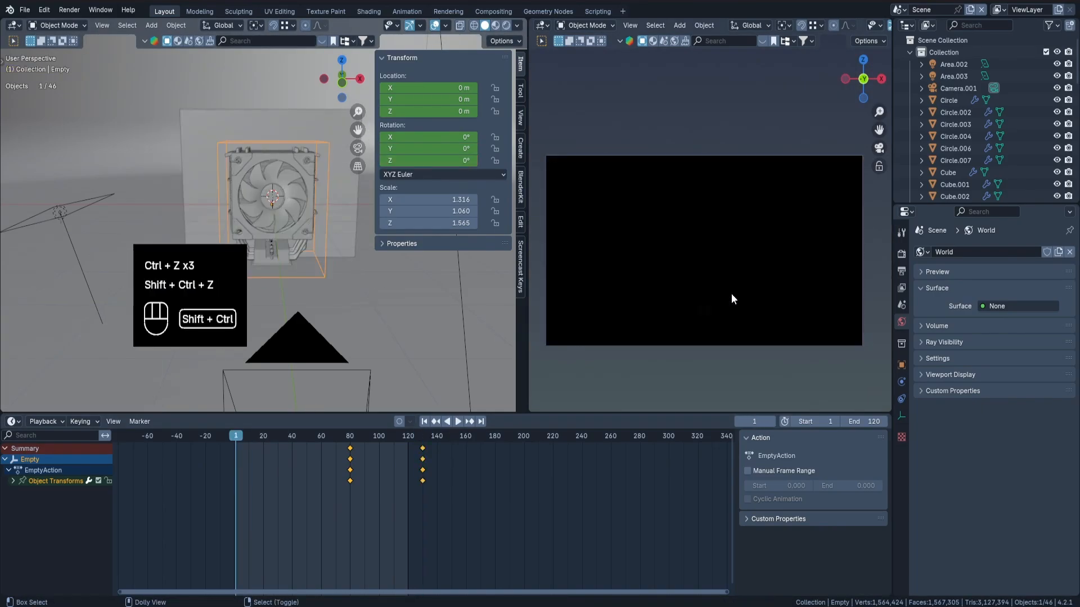
# Rotate the Empty about -16.7° around Z and -12.3° around local Y on frame 1, and keyframe both rotations.
pyautogui.press('r')
pyautogui.press('z')
pyautogui.click(396, 315)
pyautogui.press('r')
pyautogui.press('y')
pyautogui.press('y')
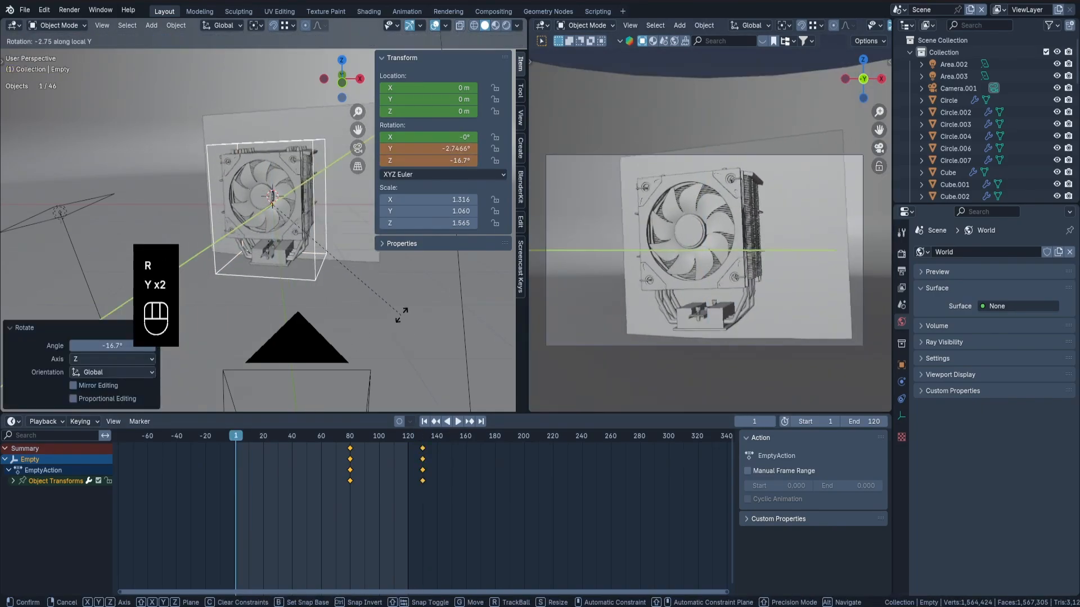
pyautogui.click(404, 283)
pyautogui.rightClick(465, 149)
pyautogui.click(465, 161)
pyautogui.rightClick(452, 162)
pyautogui.click(452, 163)
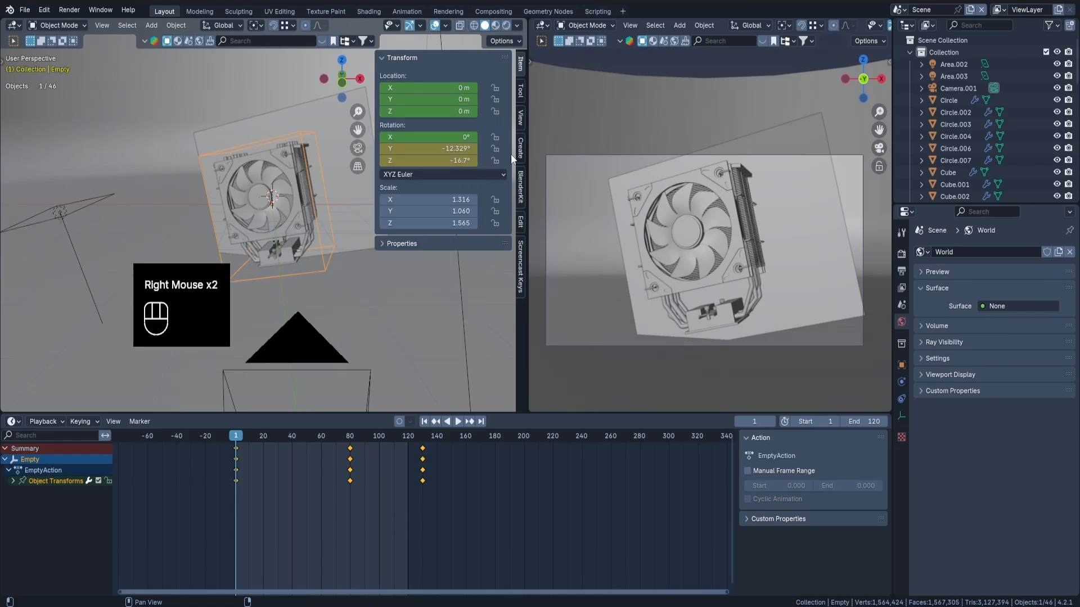
# Clear the Empty's location keyframes and play the animation from frame 0 in rendered shading.
pyautogui.rightClick(450, 110)
pyautogui.click(449, 121)
pyautogui.moveTo(355, 436); pyautogui.dragTo(235, 440)
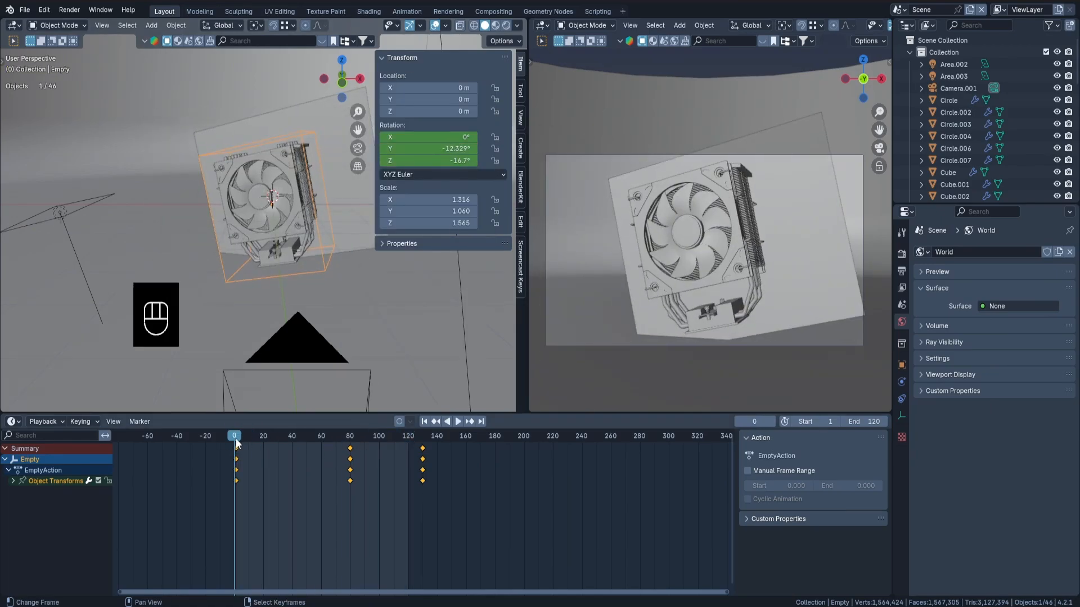
pyautogui.press('space')
pyautogui.press('space')
pyautogui.press('z')
# Replace the timeline with the Graph Editor and frame all of the Empty's rotation curves.
pyautogui.click(14, 422)
pyautogui.click(164, 480)
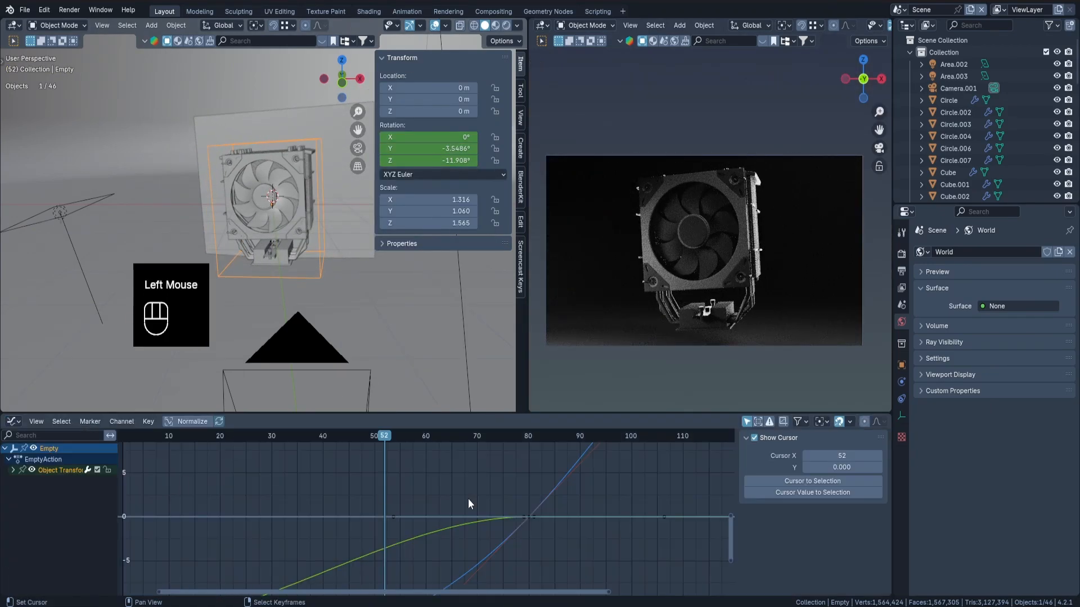
pyautogui.scroll(-2, 535, 497)
pyautogui.press('a')
pyautogui.press('KP_Decimal')
pyautogui.press('KP_Decimal')
pyautogui.scroll(1, 607, 337)
pyautogui.scroll(-2, 608, 337)
# Play the animation from the start in solid shading to compare the cooler's motion with its rotation curves.
pyautogui.click(216, 436)
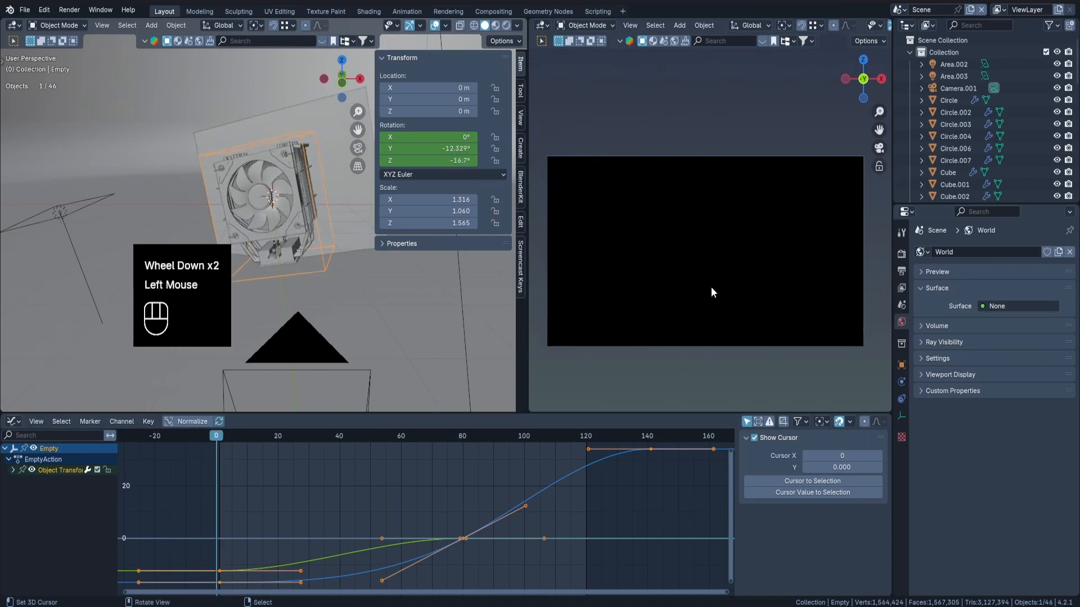
pyautogui.press('space')
pyautogui.press('z')
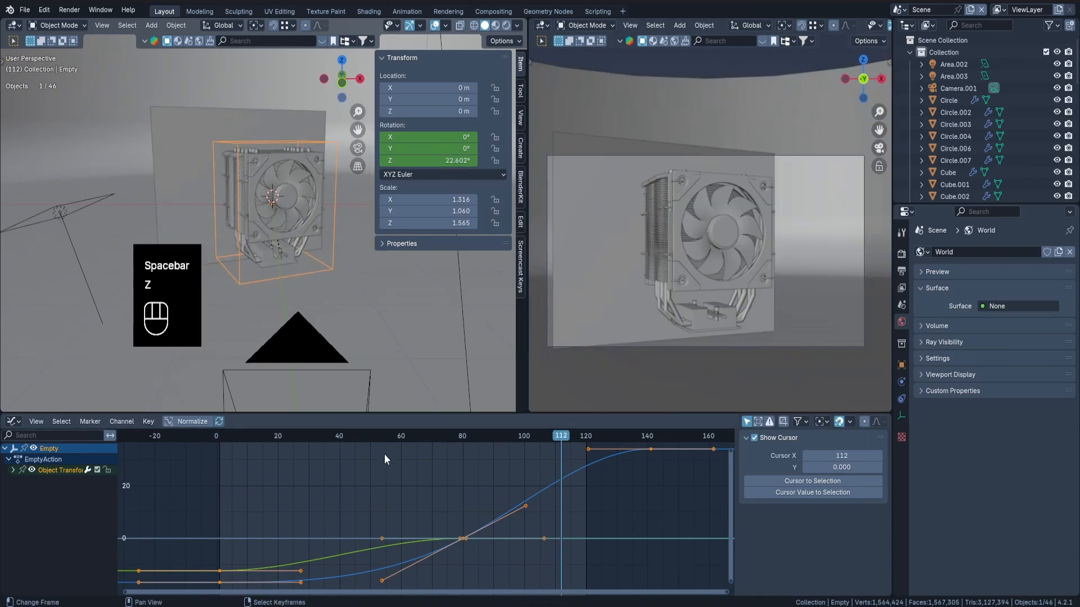
pyautogui.click(218, 449)
pyautogui.press('space')
pyautogui.scroll(-2, 487, 505)
pyautogui.keyDown('shift'); pyautogui.moveTo(487, 505); pyautogui.dragTo(436, 478, button='middle'); pyautogui.keyUp('shift')
pyautogui.press('space')
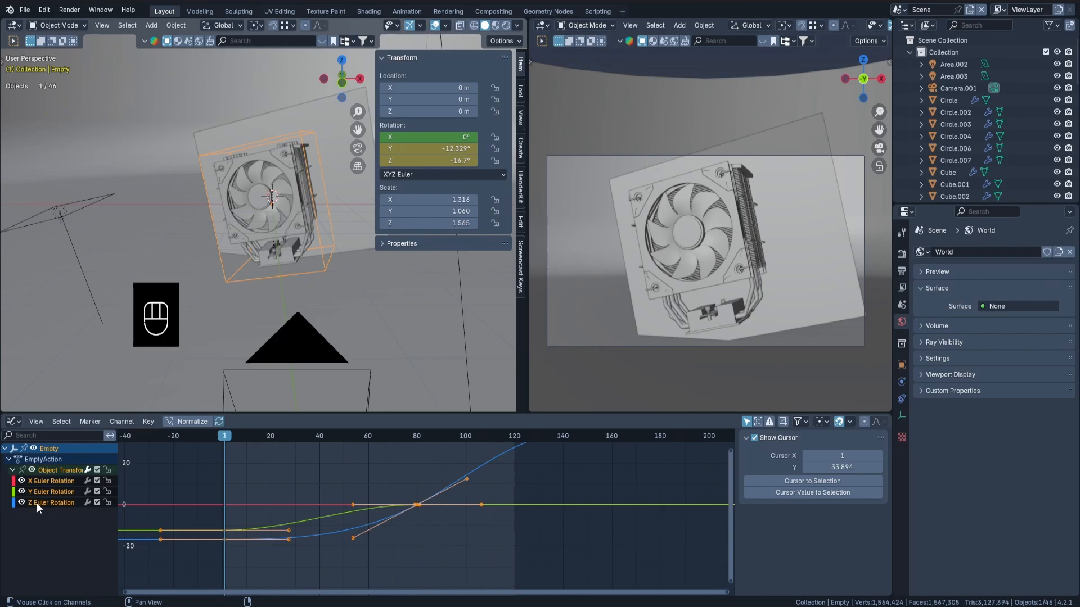
# Steepen the Z Euler Rotation curve at its frame 80 keyframe and shift its last keyframe to about frame 162.
pyautogui.doubleClick(38, 508)
pyautogui.press('KP_Decimal')
pyautogui.scroll(-3, 504, 512)
pyautogui.keyDown('shift'); pyautogui.moveTo(504, 511); pyautogui.dragTo(432, 540, button='middle'); pyautogui.keyUp('shift')
pyautogui.rightClick(432, 540)
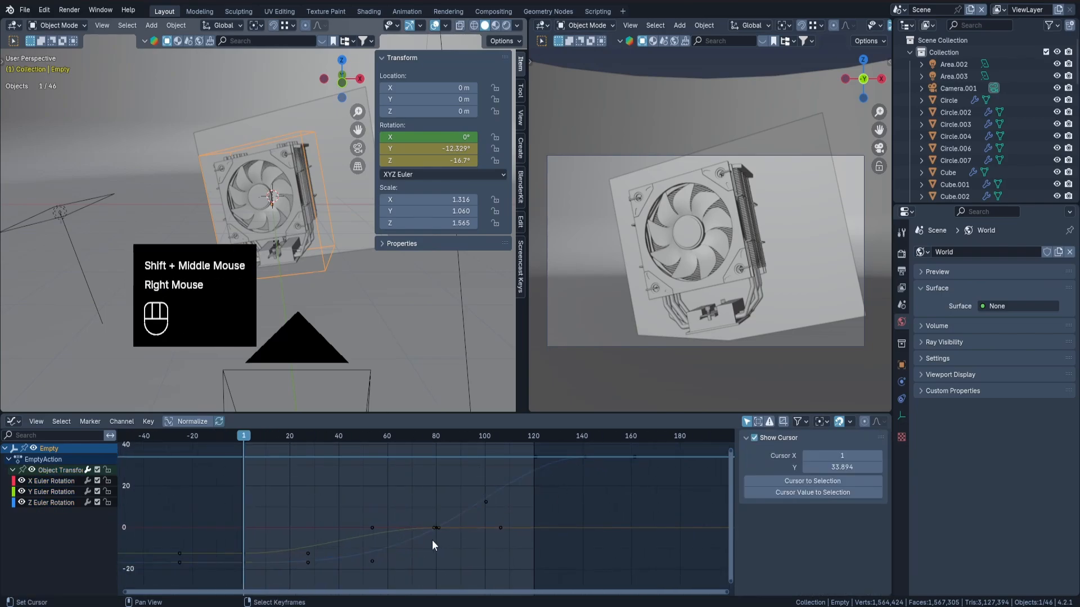
pyautogui.rightClick(436, 531)
pyautogui.rightClick(438, 530)
pyautogui.rightClick(439, 529)
pyautogui.rightClick(440, 530)
pyautogui.press('r')
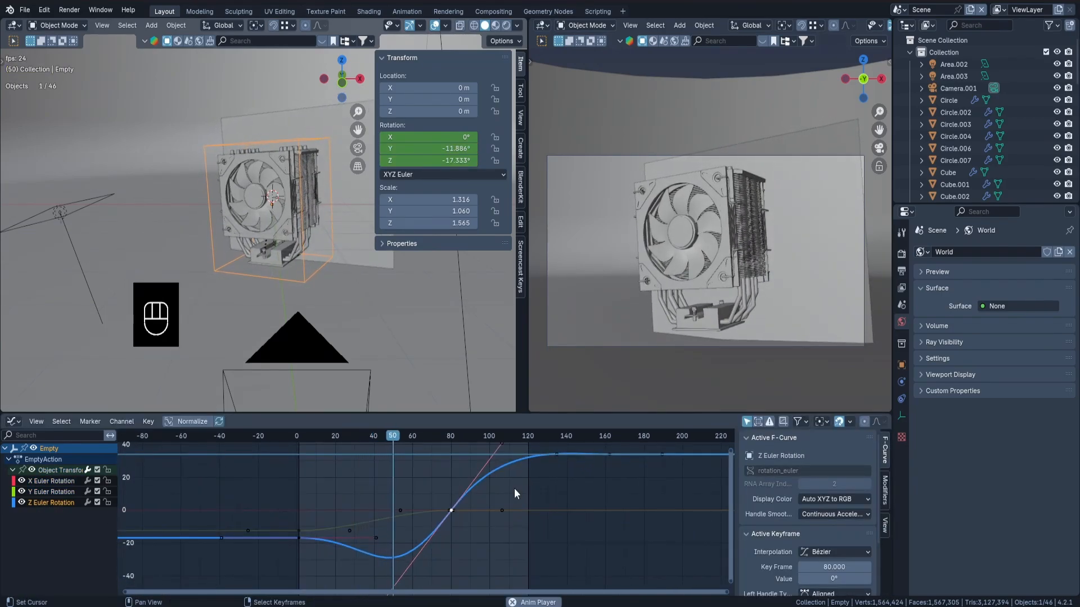
pyautogui.press('space')
pyautogui.rightClick(404, 518)
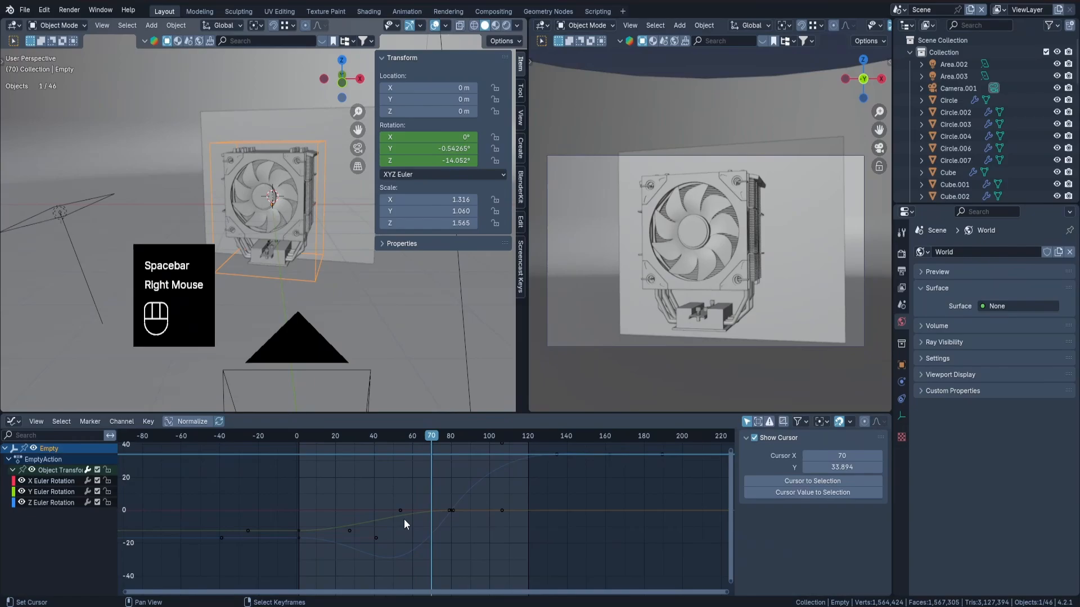
# Set the graph pivot to Individual Centers and lengthen the keyframe handles of the Y Euler Rotation curve.
pyautogui.doubleClick(55, 492)
pyautogui.press('KP_Decimal')
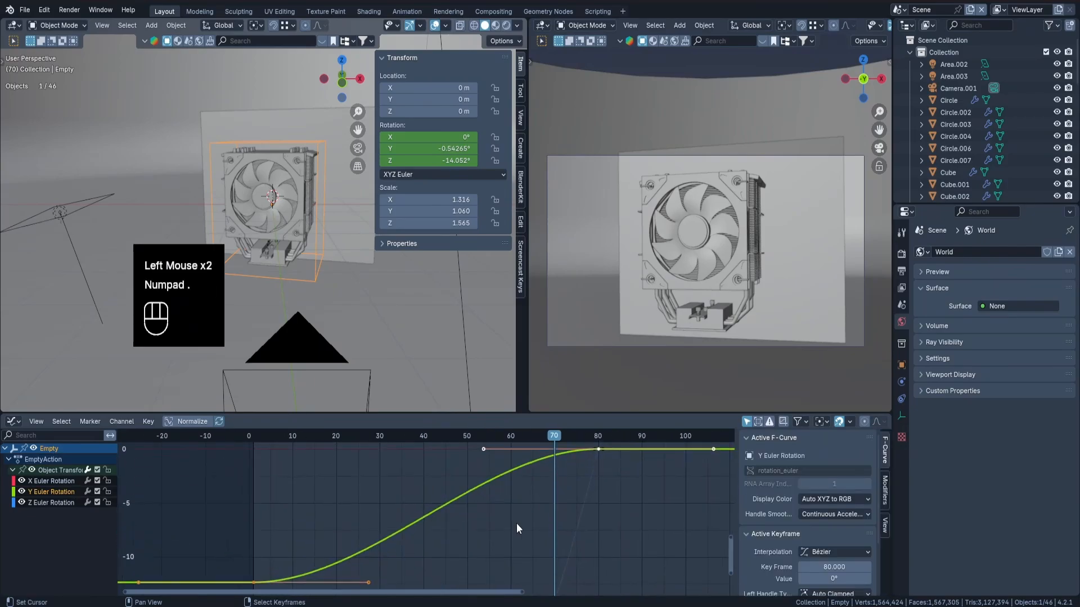
pyautogui.scroll(-3, 516, 529)
pyautogui.keyDown('shift'); pyautogui.moveTo(516, 529); pyautogui.dragTo(575, 489, button='middle'); pyautogui.keyUp('shift')
pyautogui.press('s')
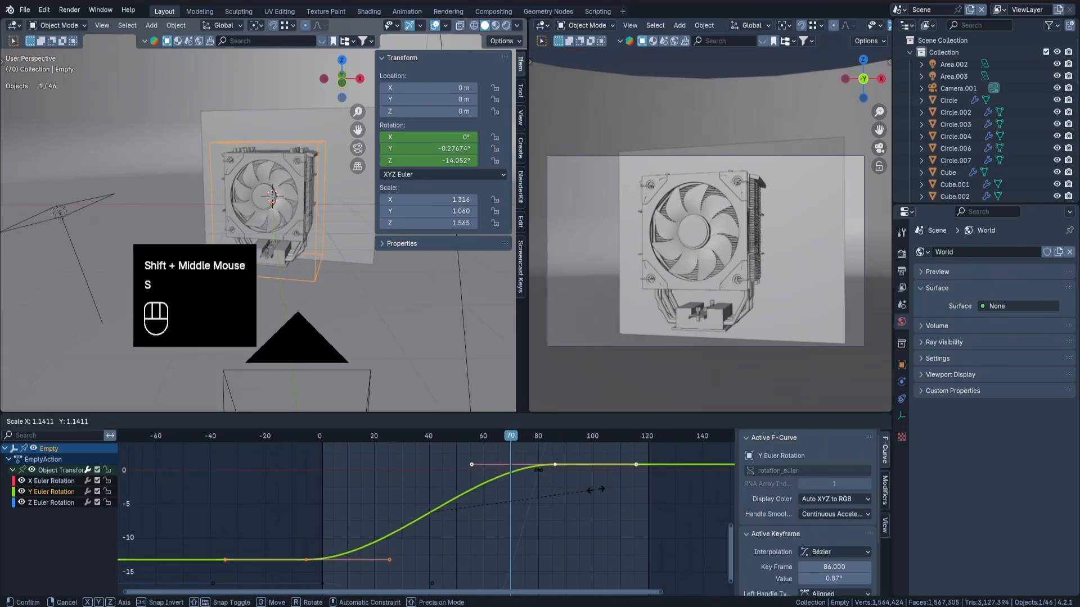
pyautogui.rightClick(595, 490)
pyautogui.click(822, 422)
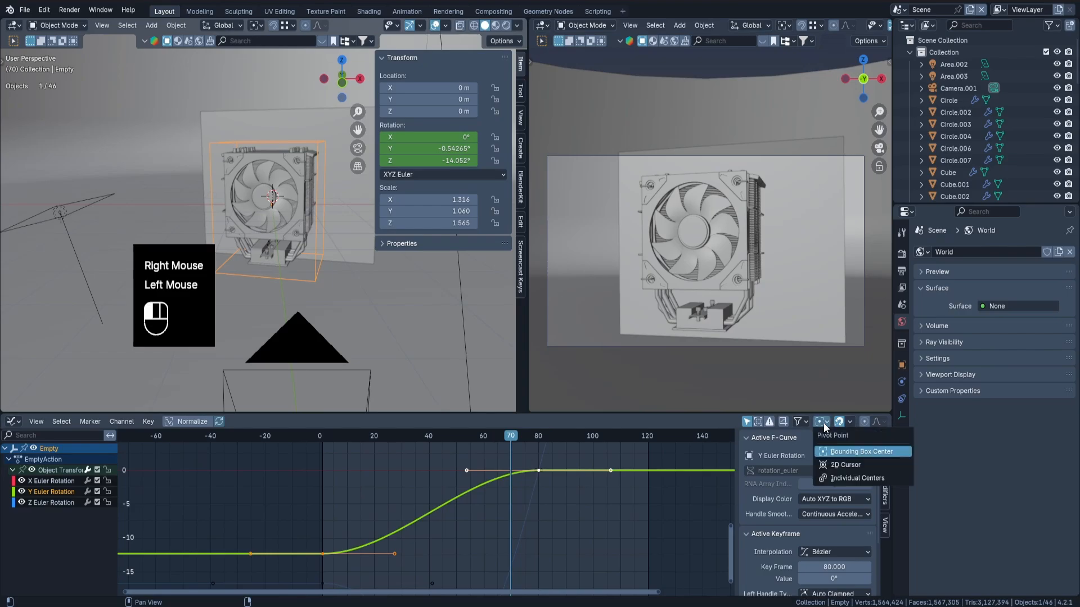
pyautogui.click(832, 476)
pyautogui.press('s')
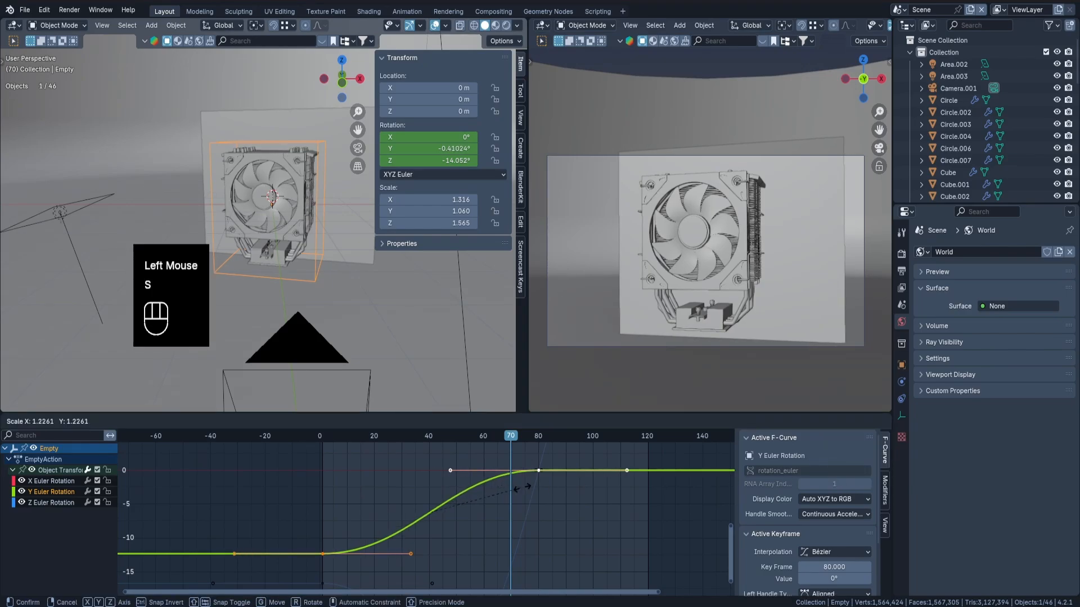
pyautogui.click(335, 442)
# Return to the Timeline and keyframe the Empty's Y location at 0 m on frame 80.
pyautogui.click(13, 421)
pyautogui.click(165, 466)
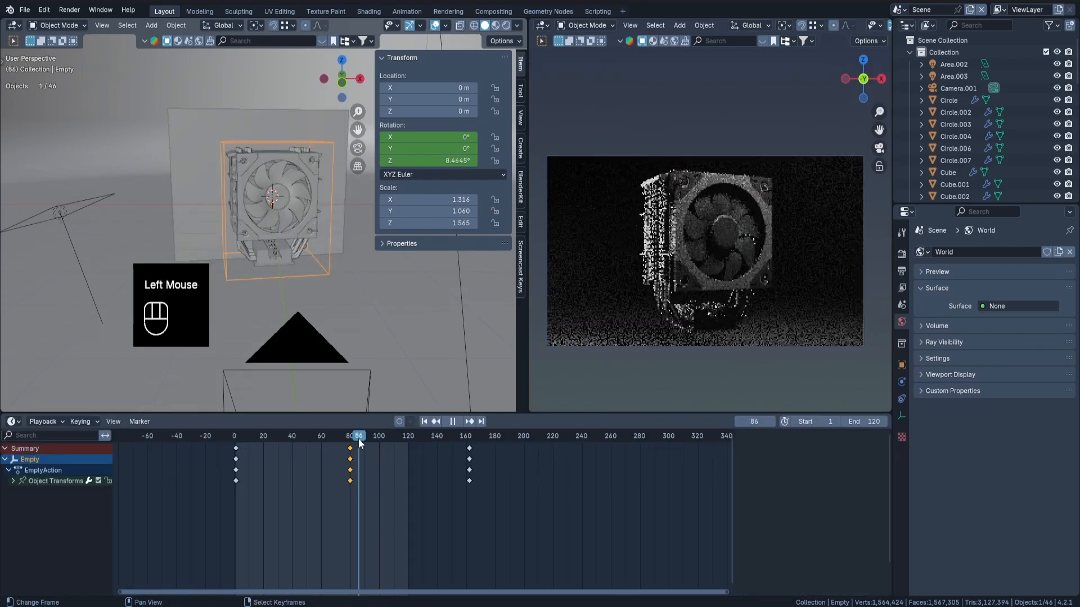
pyautogui.moveTo(359, 437); pyautogui.dragTo(350, 440)
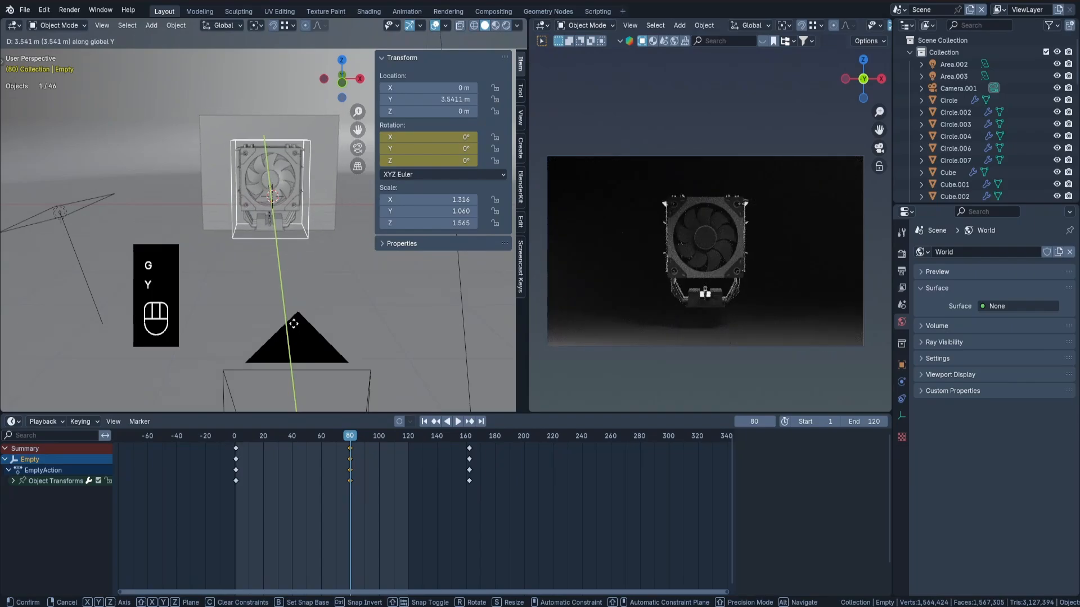
pyautogui.rightClick(419, 99)
pyautogui.rightClick(419, 97)
# Move the Empty about 2.3 m along Y on frame 1, keyframe its Y location and play the animation.
pyautogui.click(235, 438)
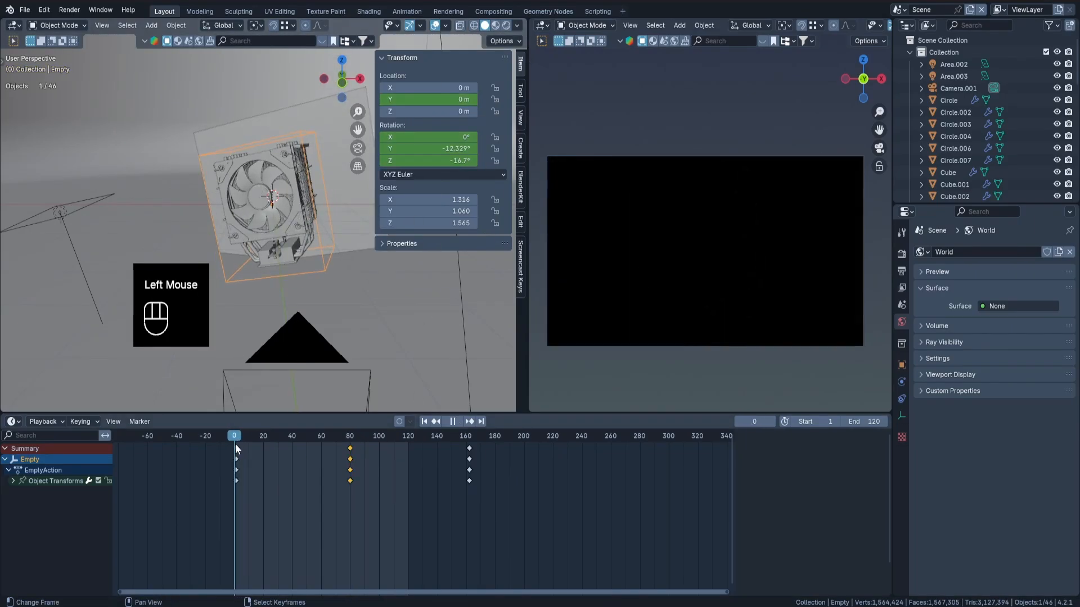
pyautogui.press('g')
pyautogui.press('y')
pyautogui.click(325, 323)
pyautogui.rightClick(419, 99)
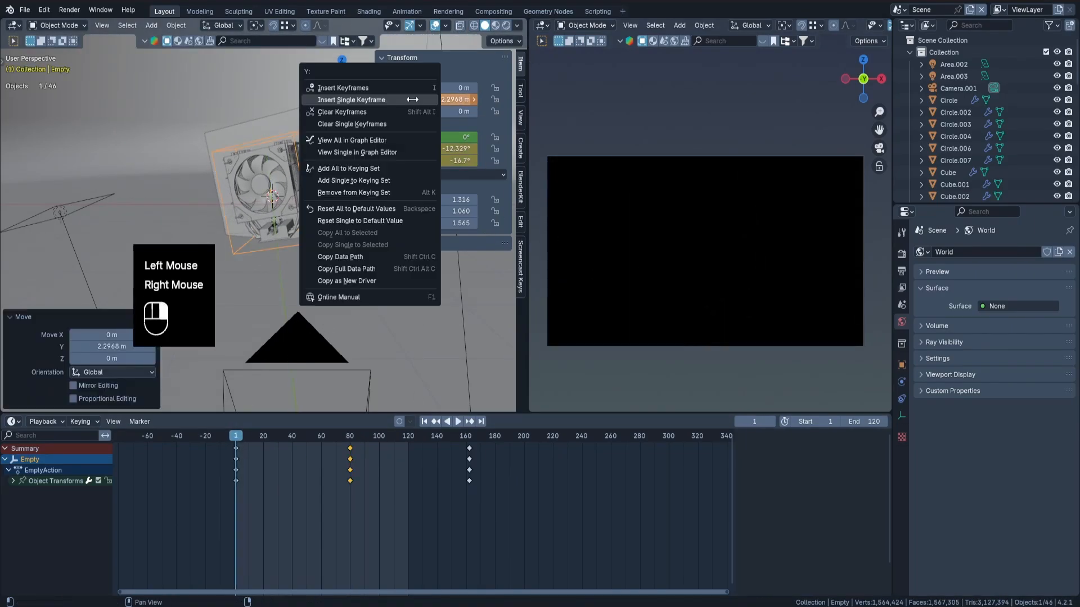
pyautogui.rightClick(419, 96)
pyautogui.press('space')
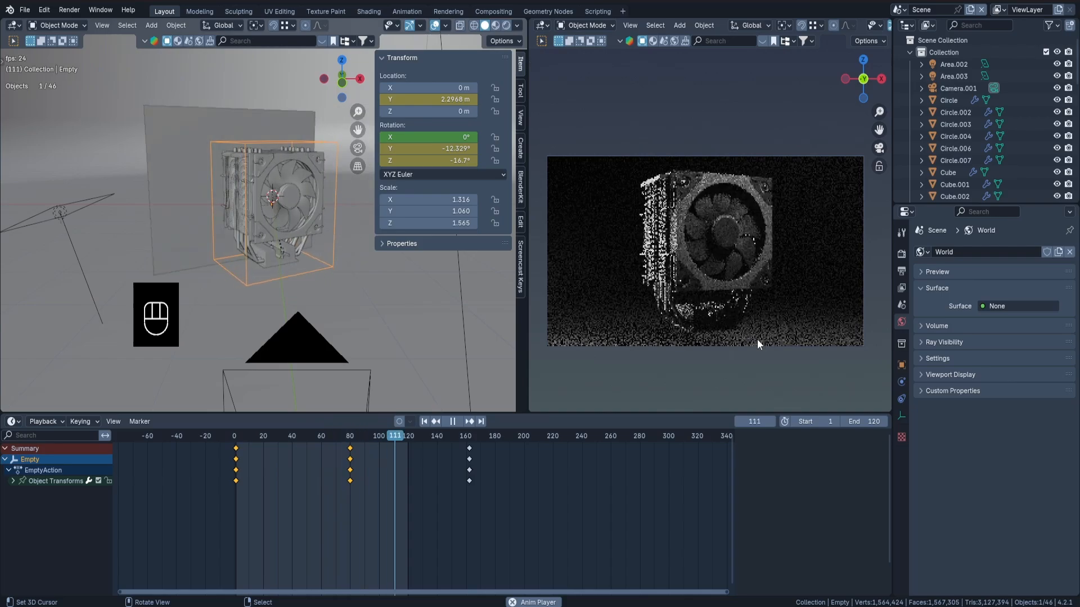
pyautogui.press('space')
# Switch the render engine to EEVEE and play the animation from frame 0 to preview the lighting and motion.
pyautogui.click(901, 253)
pyautogui.click(1027, 252)
pyautogui.press('e')
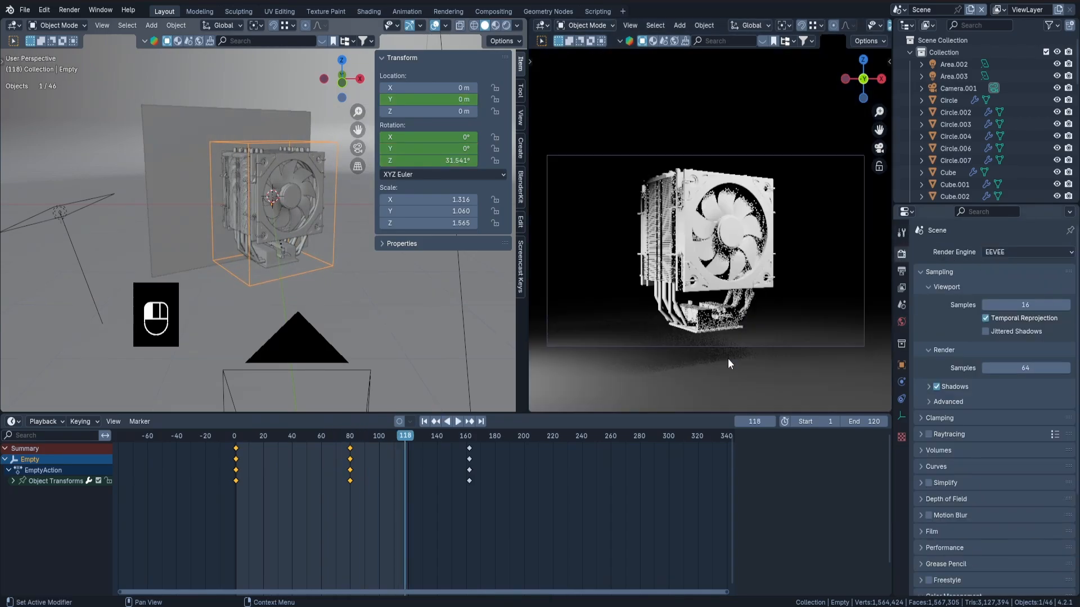
pyautogui.click(234, 438)
pyautogui.press('space')
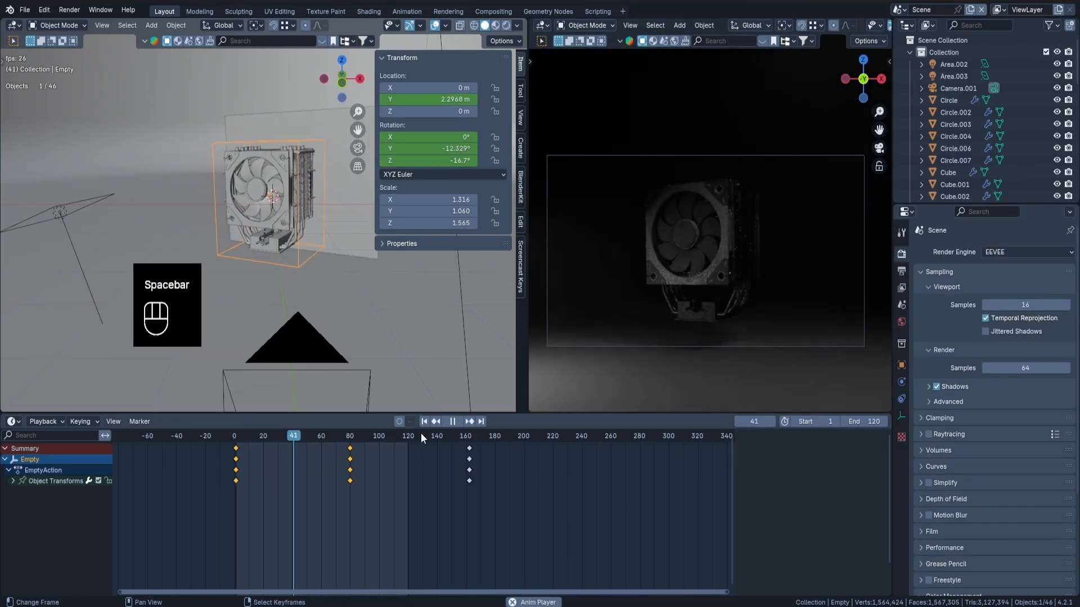
pyautogui.press('space')
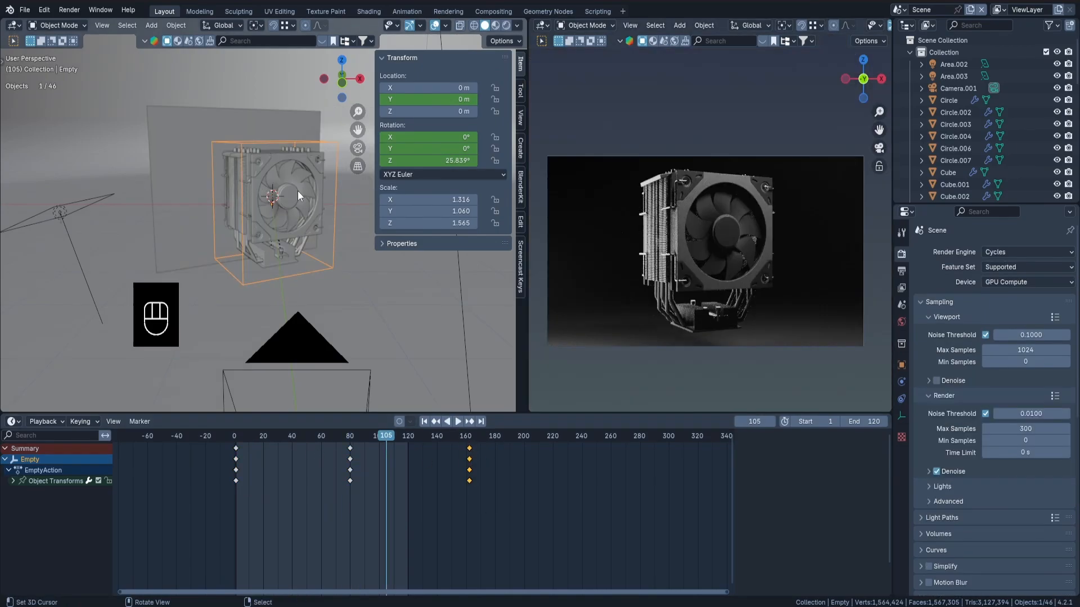
# Select the cooler's fan blades, go to frame 0 and test rotating them about their local Y axis.
pyautogui.rightClick(298, 191)
pyautogui.moveTo(390, 441); pyautogui.dragTo(235, 450)
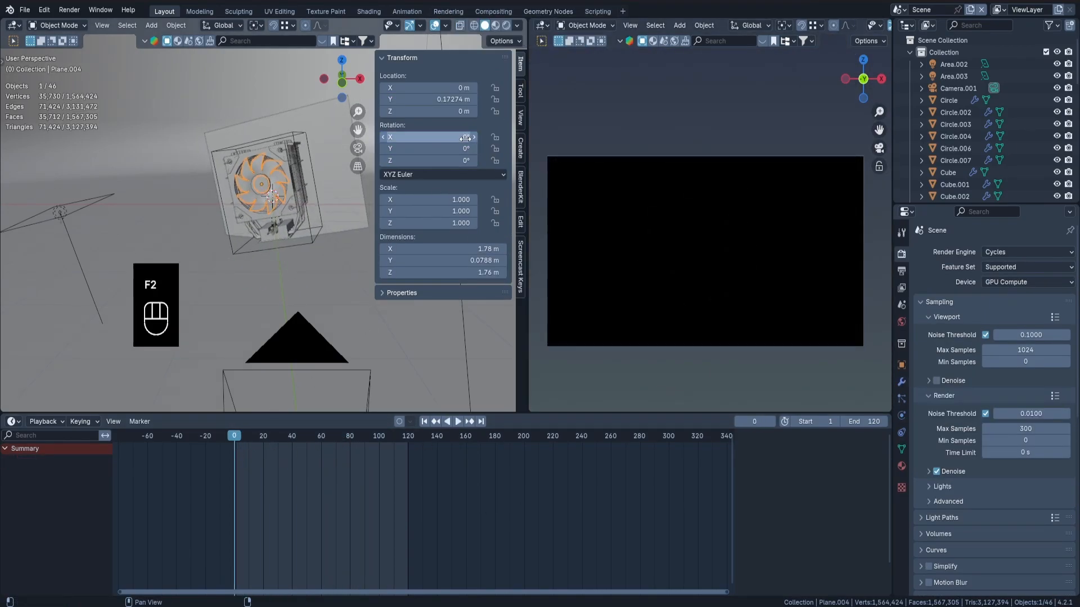
pyautogui.press('r')
pyautogui.press('y')
pyautogui.scroll(2, 261, 177)
pyautogui.press('y')
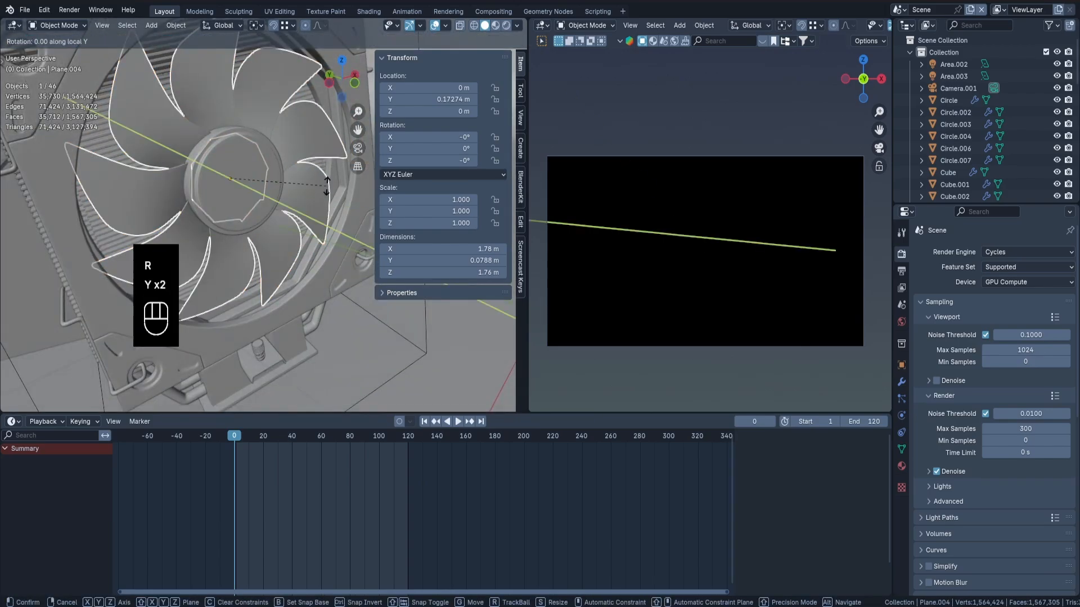
pyautogui.rightClick(248, 141)
# Keyframe the fan blades' Y rotation at 0° on frame 0.
pyautogui.scroll(-4, 283, 251)
pyautogui.scroll(2, 283, 252)
pyautogui.rightClick(433, 149)
pyautogui.click(432, 149)
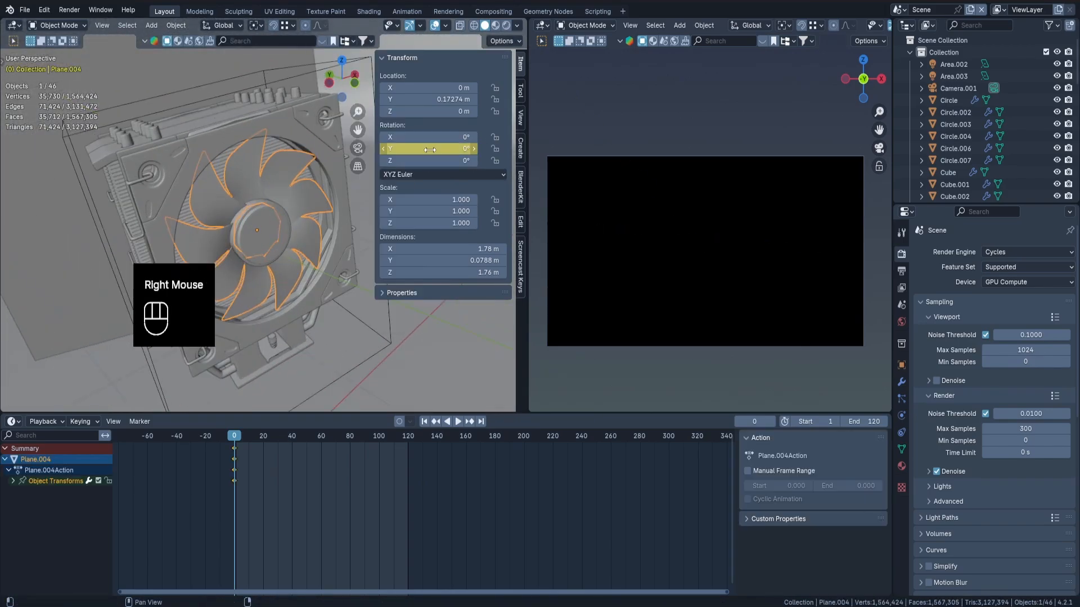
# On frame 145, set the fan blades' Y rotation to 2300° and keyframe it.
pyautogui.moveTo(436, 440); pyautogui.dragTo(445, 441)
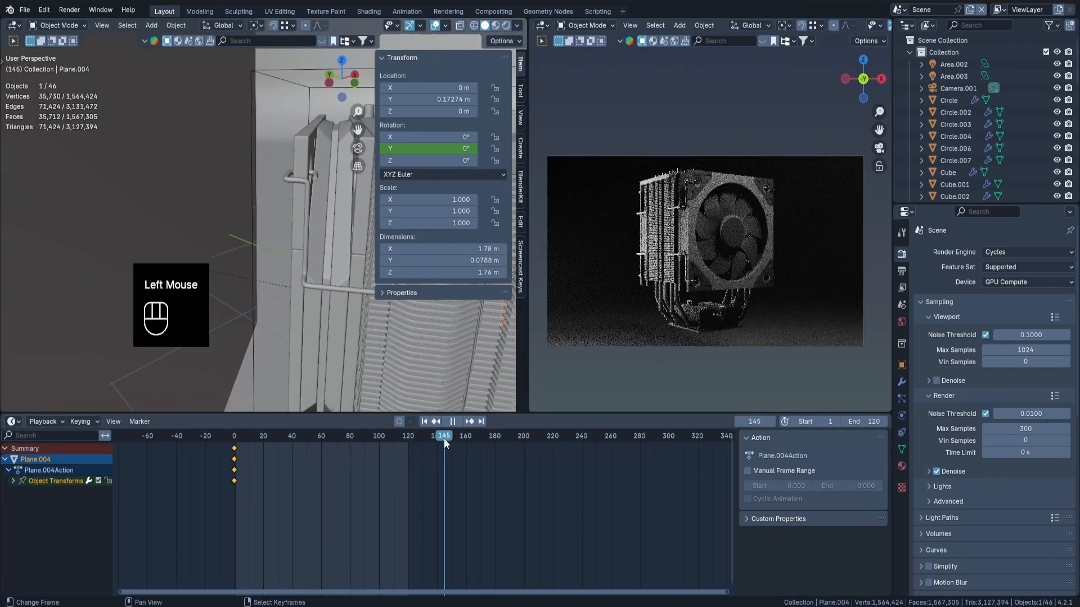
pyautogui.rightClick(438, 149)
pyautogui.click(436, 149)
pyautogui.scroll(-3, 312, 273)
pyautogui.moveTo(312, 273); pyautogui.dragTo(276, 270, button='middle')
pyautogui.keyDown('shift'); pyautogui.moveTo(276, 270); pyautogui.dragTo(281, 236, button='middle'); pyautogui.keyUp('shift')
pyautogui.scroll(1, 281, 236)
# Switch the Timeline to the Graph Editor and scale up the handles of all the fan blades' rotation keyframes.
pyautogui.moveTo(440, 441); pyautogui.dragTo(276, 478)
pyautogui.click(11, 421)
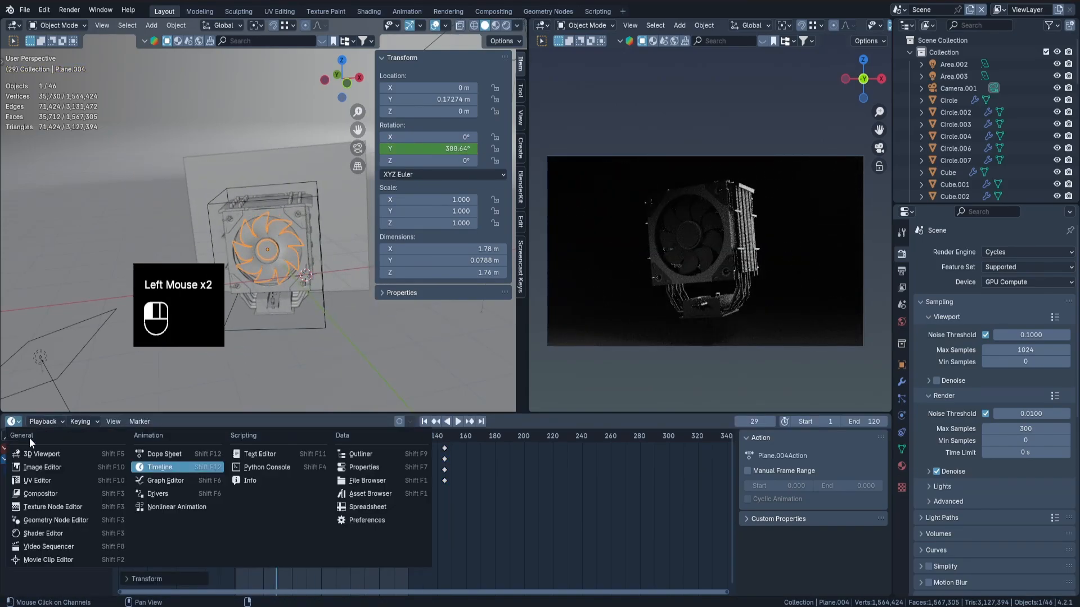
pyautogui.click(183, 481)
pyautogui.scroll(-2, 406, 511)
pyautogui.keyDown('shift'); pyautogui.moveTo(393, 509); pyautogui.dragTo(406, 512, button='middle'); pyautogui.keyUp('shift')
pyautogui.press('a')
pyautogui.press('KP_Decimal')
pyautogui.scroll(-5, 495, 503)
pyautogui.press('s')
pyautogui.click(703, 501)
# Play the animation from frame 0 to preview the fan's spin.
pyautogui.click(376, 440)
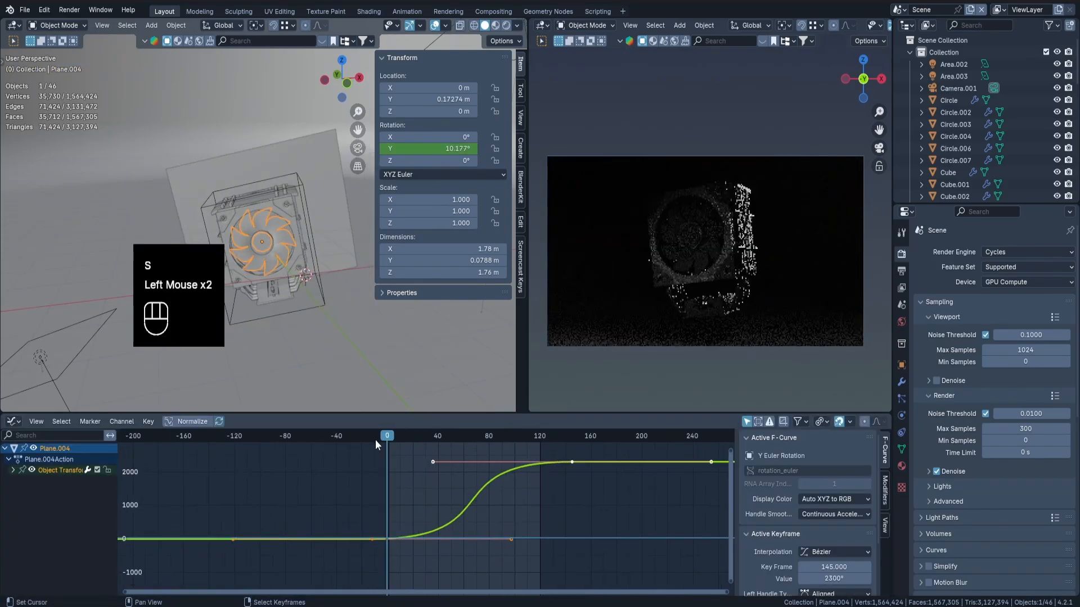
pyautogui.press('space')
pyautogui.scroll(4, 730, 240)
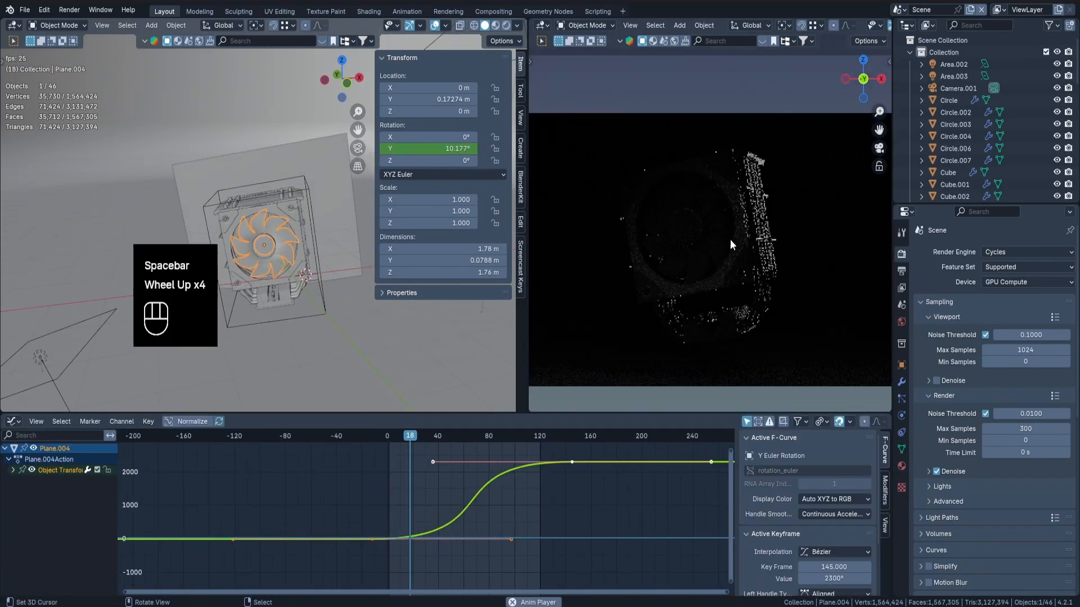
pyautogui.press('space')
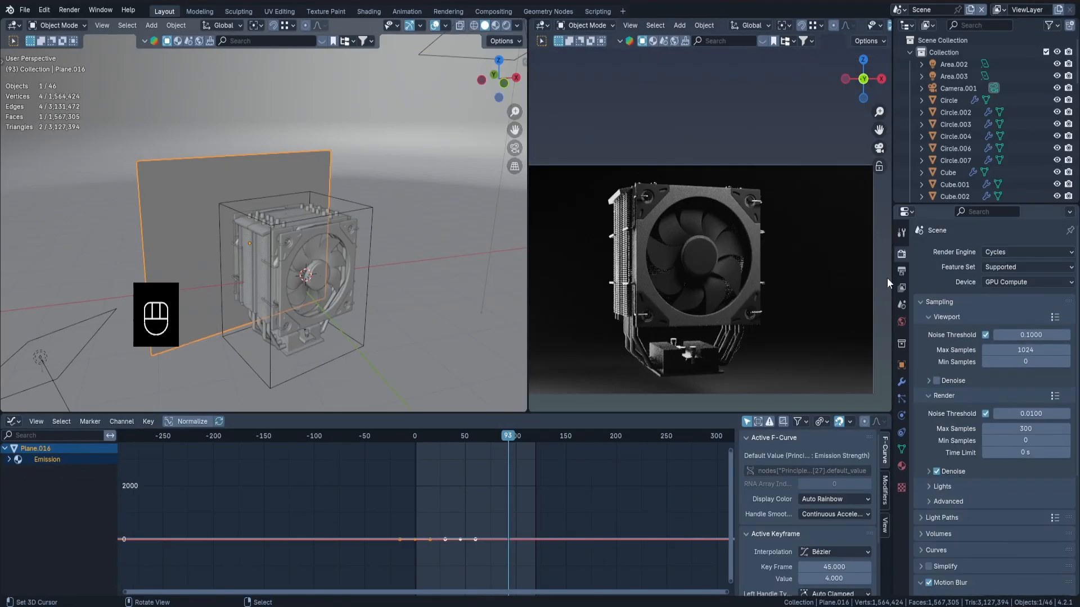
# Show the render output settings and open the output path for editing.
pyautogui.click(901, 272)
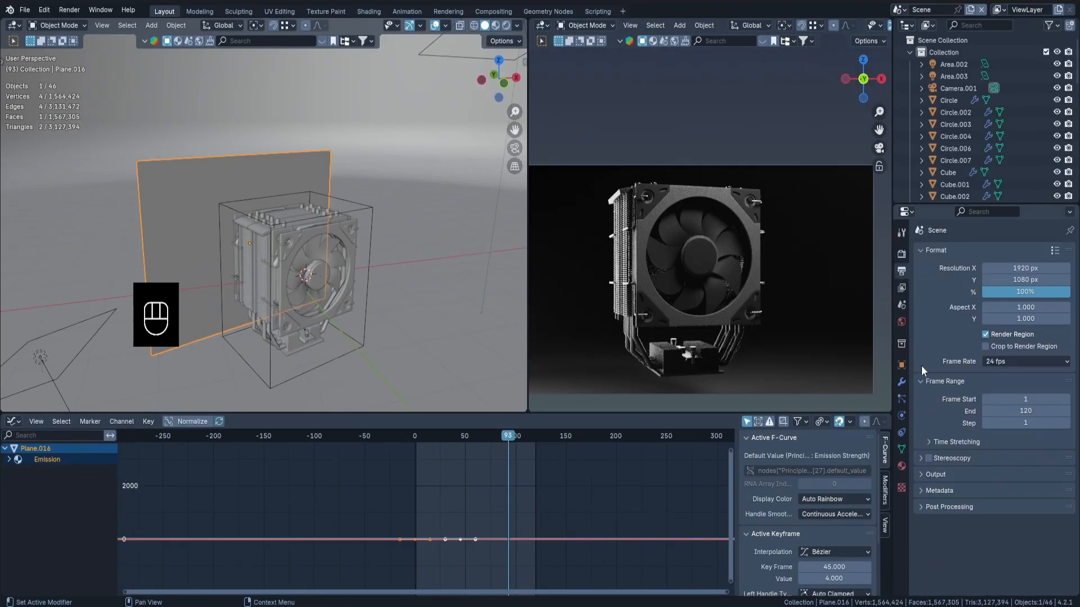
pyautogui.click(934, 474)
pyautogui.scroll(-5, 935, 474)
pyautogui.scroll(3, 1037, 497)
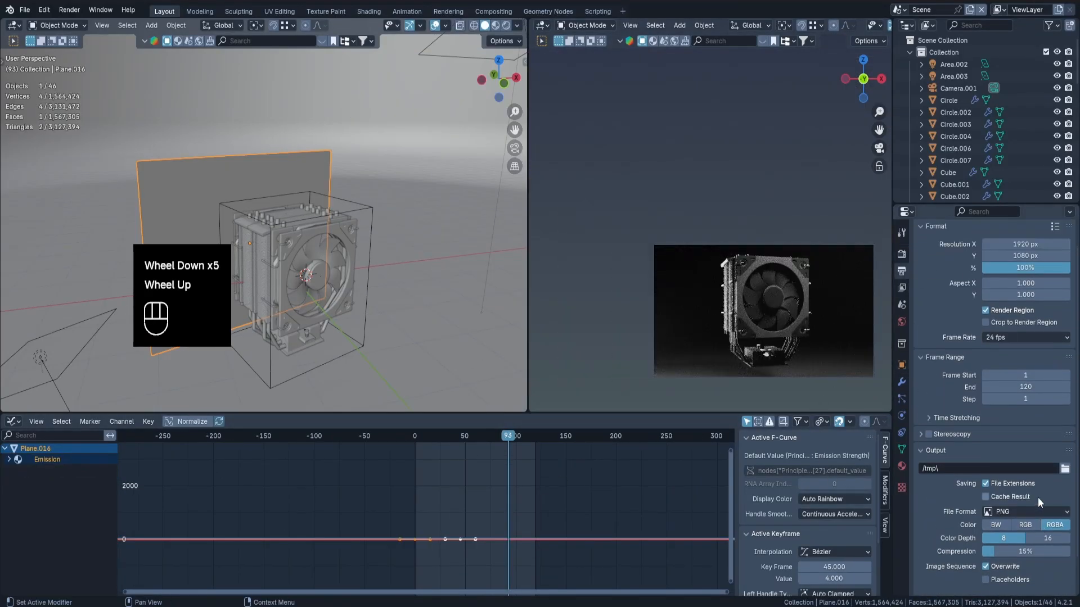
pyautogui.scroll(-2, 1011, 476)
pyautogui.click(1010, 471)
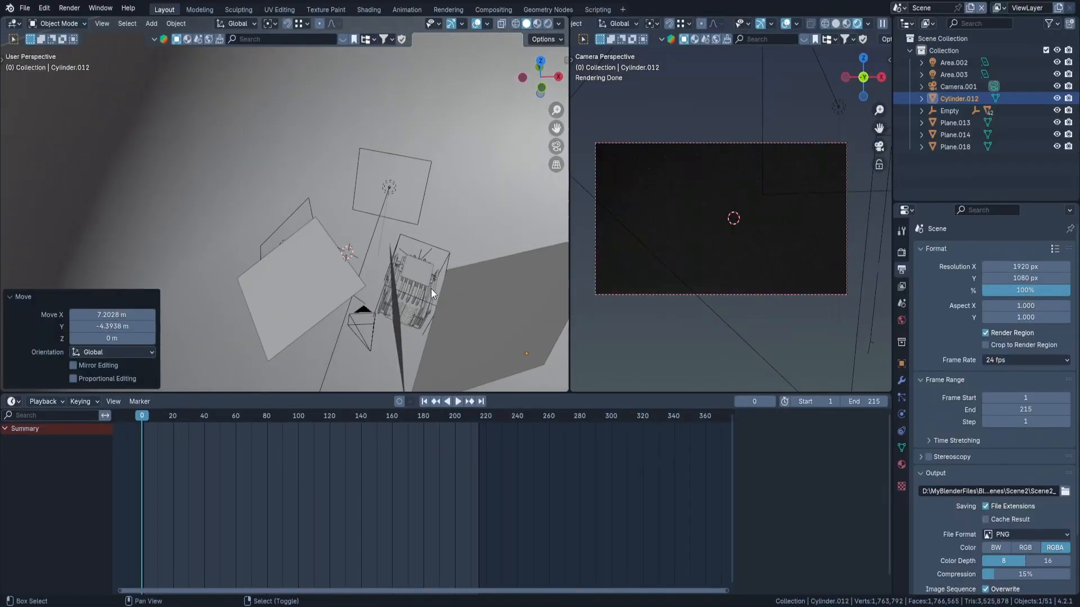
# In the second scene, select an object near the cooler, try moving it along Z and delete it.
pyautogui.moveTo(431, 289); pyautogui.dragTo(366, 202, button='middle')
pyautogui.rightClick(359, 200)
pyautogui.scroll(4, 365, 152)
pyautogui.press('g')
pyautogui.press('z')
pyautogui.rightClick(376, 168)
pyautogui.press('Delete')
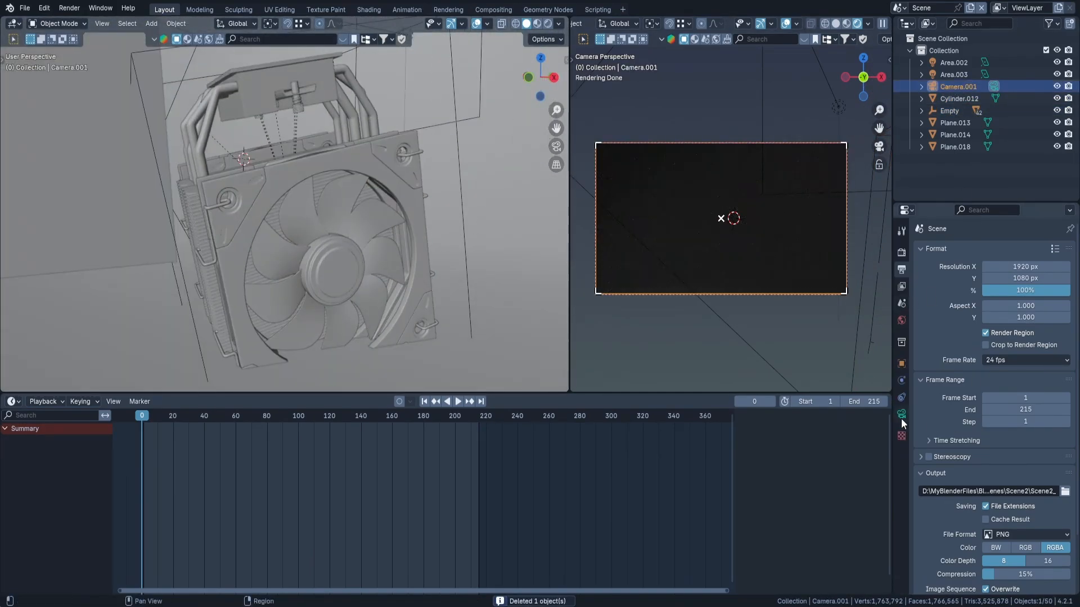
# Select the Empty and examine the camera, lights and planes around the cooler, ending in the camera view.
pyautogui.click(901, 417)
pyautogui.rightClick(463, 150)
pyautogui.moveTo(463, 150); pyautogui.dragTo(302, 204, button='middle')
pyautogui.scroll(-8, 352, 154)
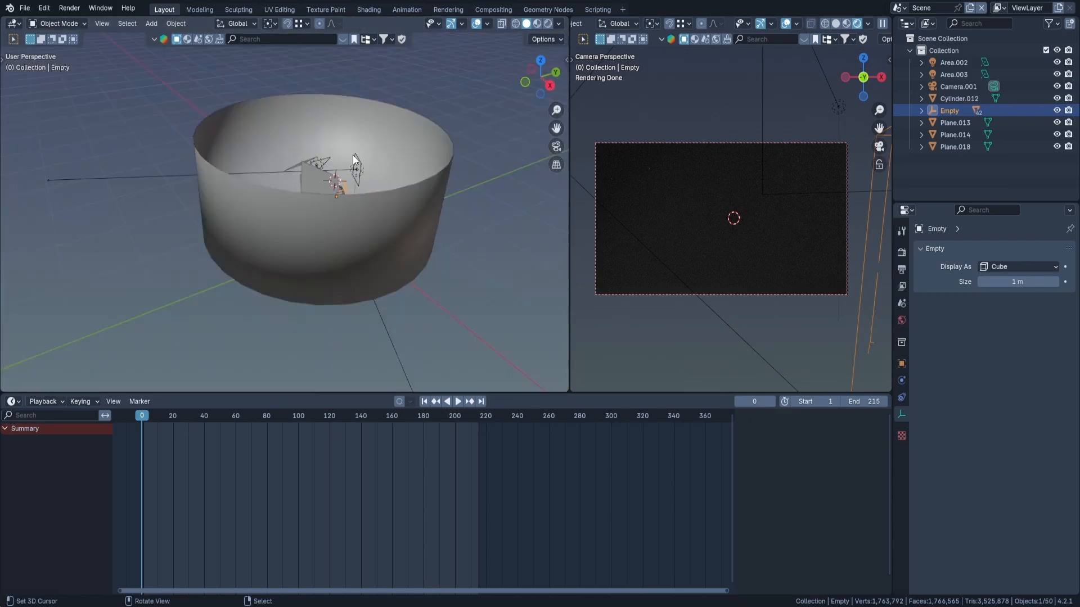
pyautogui.scroll(6, 352, 154)
pyautogui.moveTo(352, 154); pyautogui.dragTo(291, 244, button='middle')
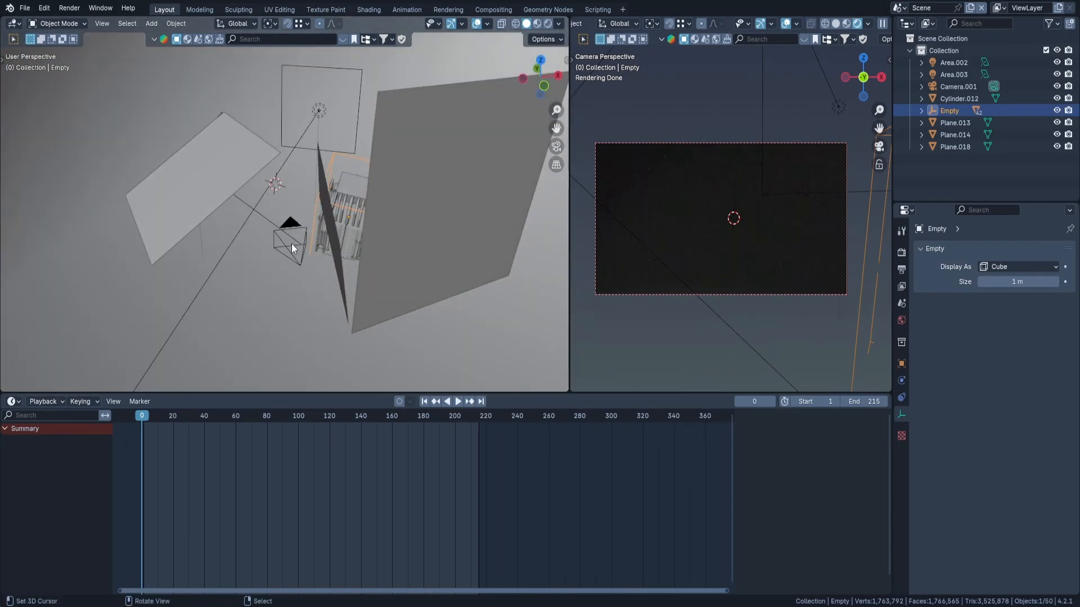
pyautogui.press('KP_0')
# Switch the Timeline to the Shader Editor and check the emission settings of Plane.018's material.
pyautogui.click(17, 403)
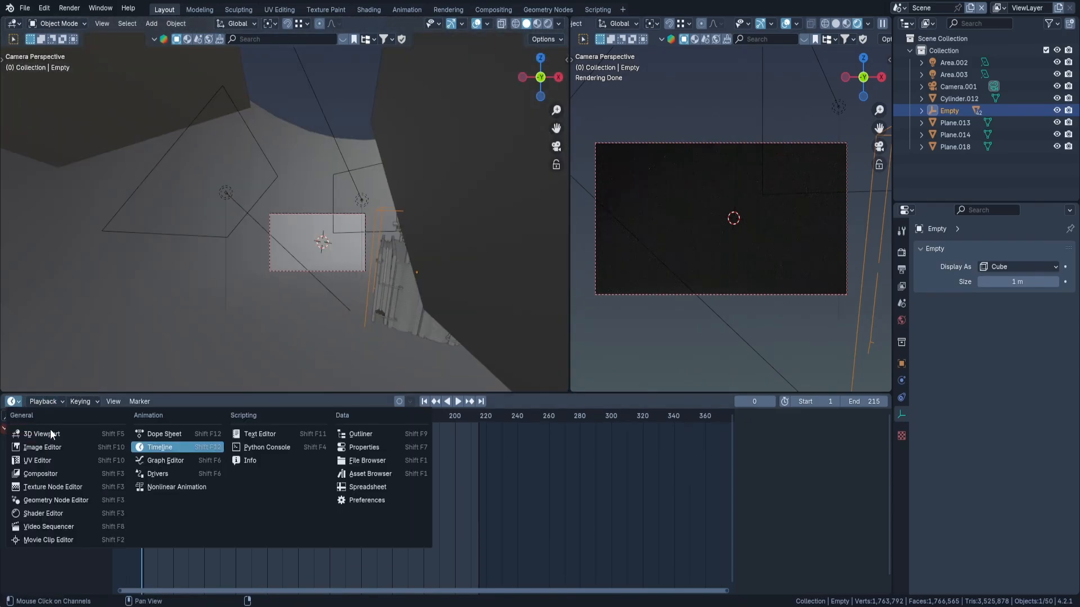
pyautogui.click(53, 511)
pyautogui.rightClick(459, 275)
pyautogui.scroll(4, 477, 497)
pyautogui.moveTo(478, 497); pyautogui.dragTo(496, 472, button='middle')
pyautogui.scroll(3, 484, 545)
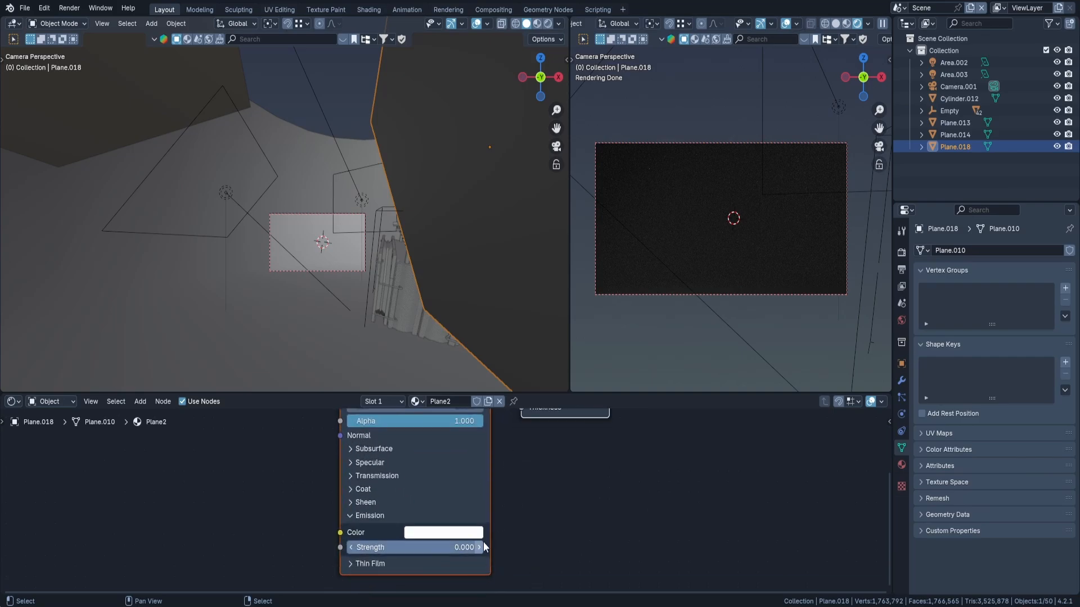
pyautogui.scroll(-3, 416, 506)
pyautogui.moveTo(445, 423); pyautogui.dragTo(404, 512, button='middle')
# Select each of the two area lights to review its power and shape settings.
pyautogui.scroll(1, 404, 508)
pyautogui.moveTo(285, 243); pyautogui.dragTo(227, 275, button='middle')
pyautogui.scroll(-4, 285, 261)
pyautogui.rightClick(243, 226)
pyautogui.rightClick(412, 266)
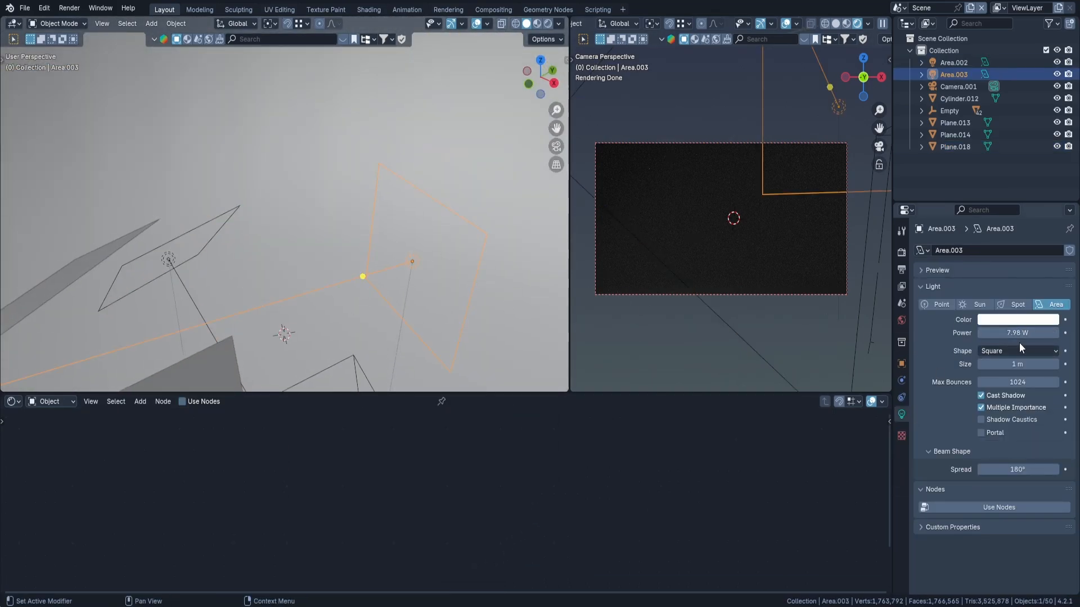
pyautogui.rightClick(173, 260)
# Select the emissive planes beside the cooler and check the emission strength of their shared material.
pyautogui.moveTo(321, 253); pyautogui.dragTo(389, 244, button='middle')
pyautogui.scroll(-4, 389, 244)
pyautogui.rightClick(395, 171)
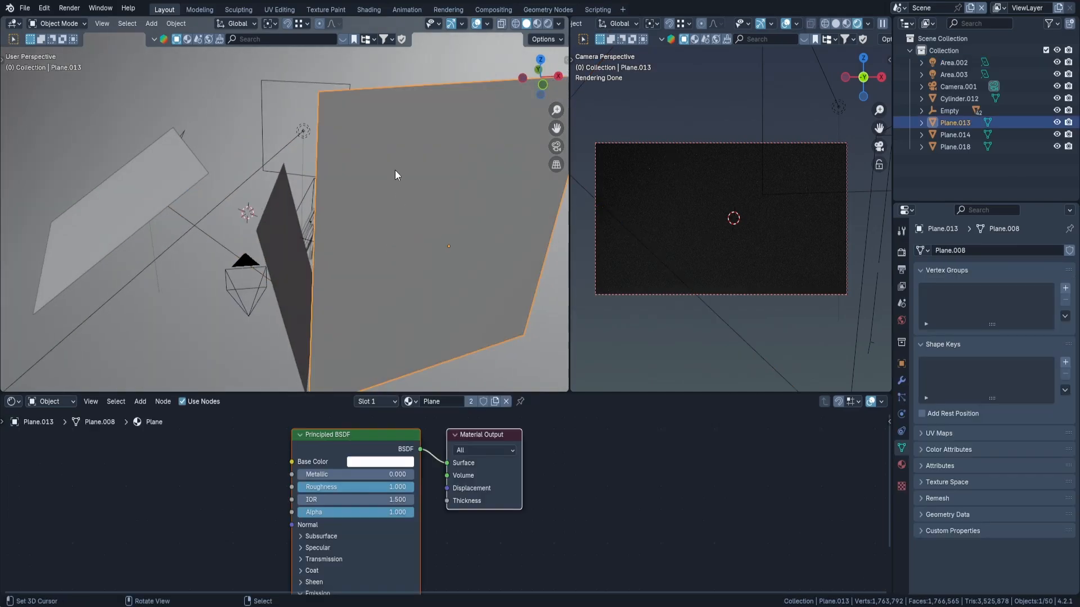
pyautogui.rightClick(141, 191)
pyautogui.scroll(-2, 437, 449)
pyautogui.moveTo(428, 585); pyautogui.dragTo(465, 497, button='middle')
pyautogui.scroll(5, 465, 499)
pyautogui.rightClick(354, 243)
pyautogui.moveTo(355, 243); pyautogui.dragTo(389, 234, button='middle')
# Switch the working viewport to Rendered shading and examine Plane.013 from several angles.
pyautogui.press('z')
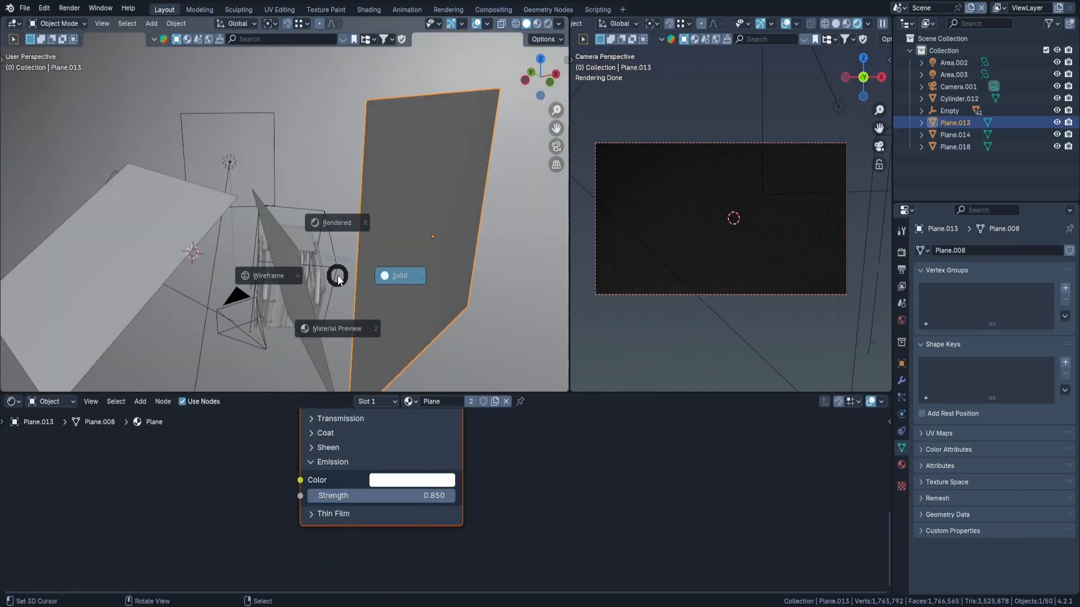
pyautogui.click(336, 199)
pyautogui.moveTo(336, 198); pyautogui.dragTo(412, 231, button='middle')
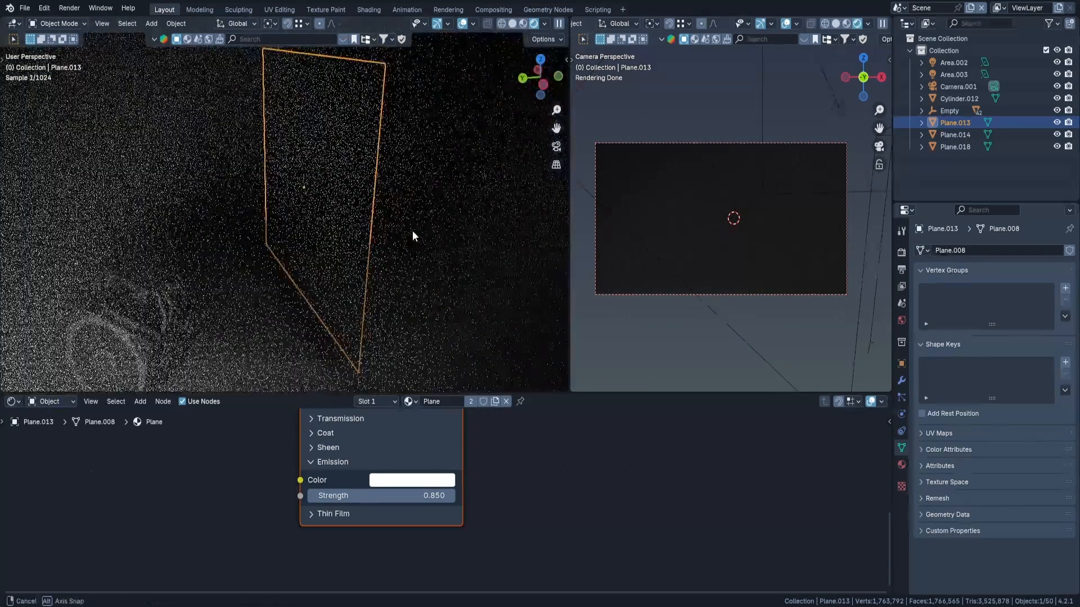
pyautogui.rightClick(325, 167)
pyautogui.moveTo(326, 166); pyautogui.dragTo(259, 164, button='middle')
pyautogui.rightClick(349, 180)
# In Plane.013's object visibility settings, turn off its Camera ray visibility.
pyautogui.click(901, 364)
pyautogui.scroll(-5, 989, 414)
pyautogui.click(977, 440)
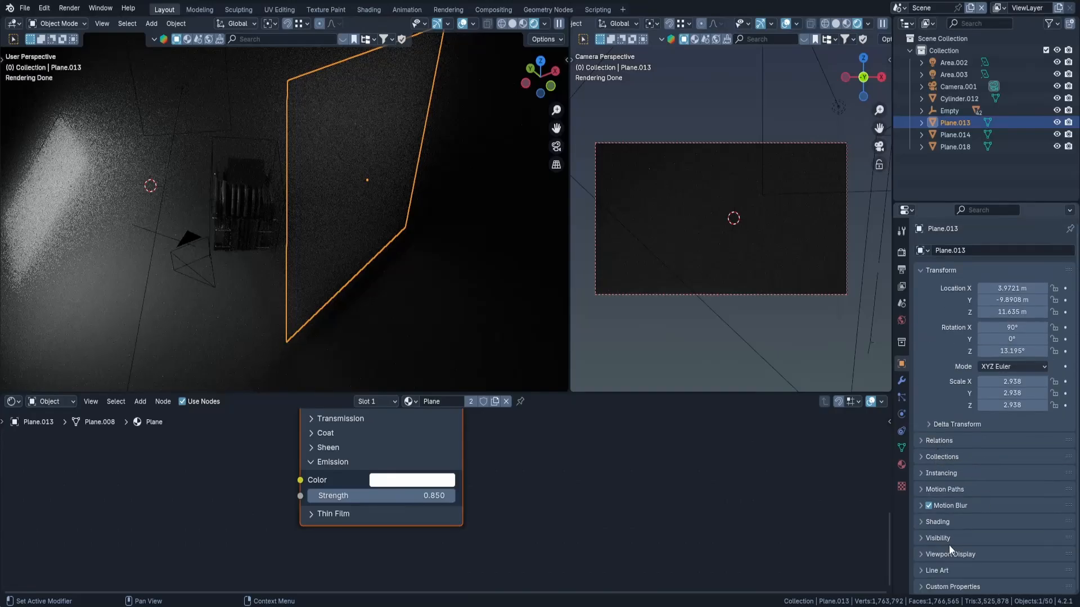
pyautogui.click(949, 541)
pyautogui.scroll(-10, 996, 448)
pyautogui.moveTo(323, 188); pyautogui.dragTo(422, 185, button='middle')
pyautogui.click(986, 417)
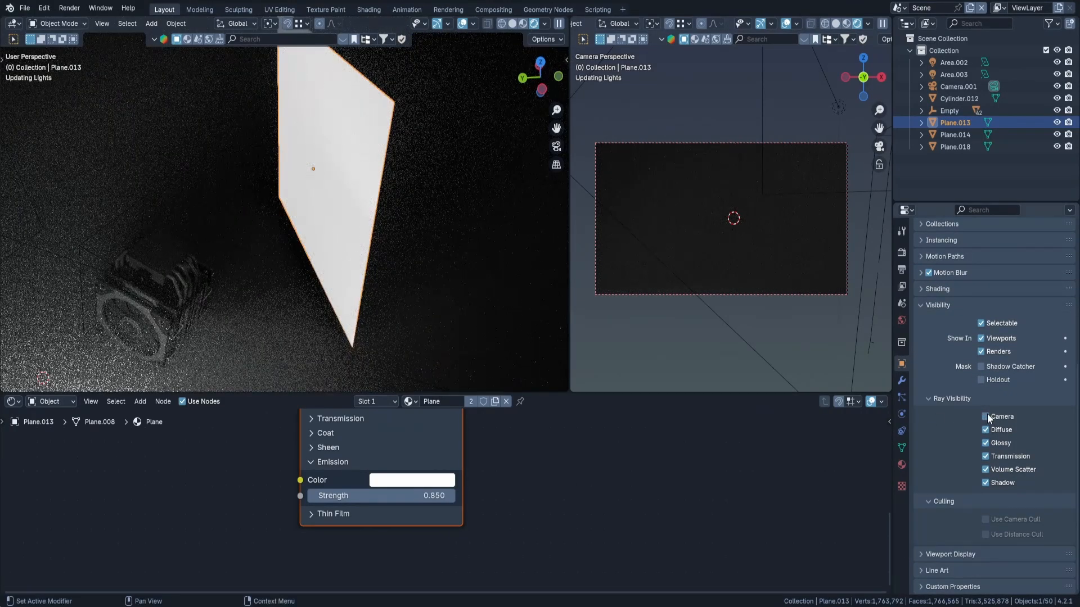
# Return the viewport to Solid shading, select Camera.001 and look through it with the transform values shown.
pyautogui.moveTo(537, 252); pyautogui.dragTo(430, 256, button='middle')
pyautogui.press('z')
pyautogui.click(344, 197)
pyautogui.rightClick(281, 259)
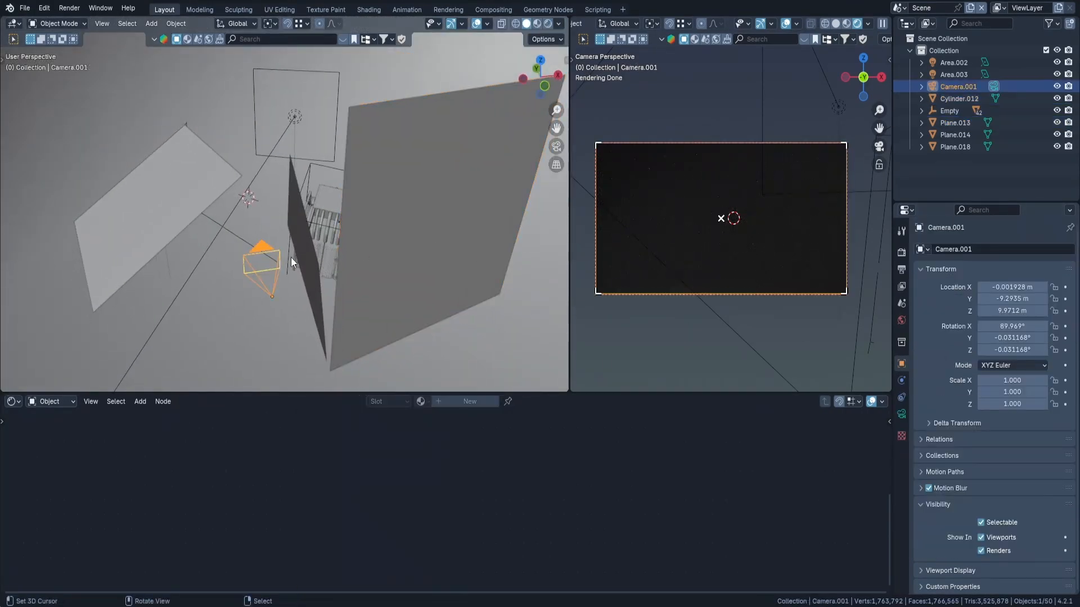
pyautogui.press('KP_0')
pyautogui.press('n')
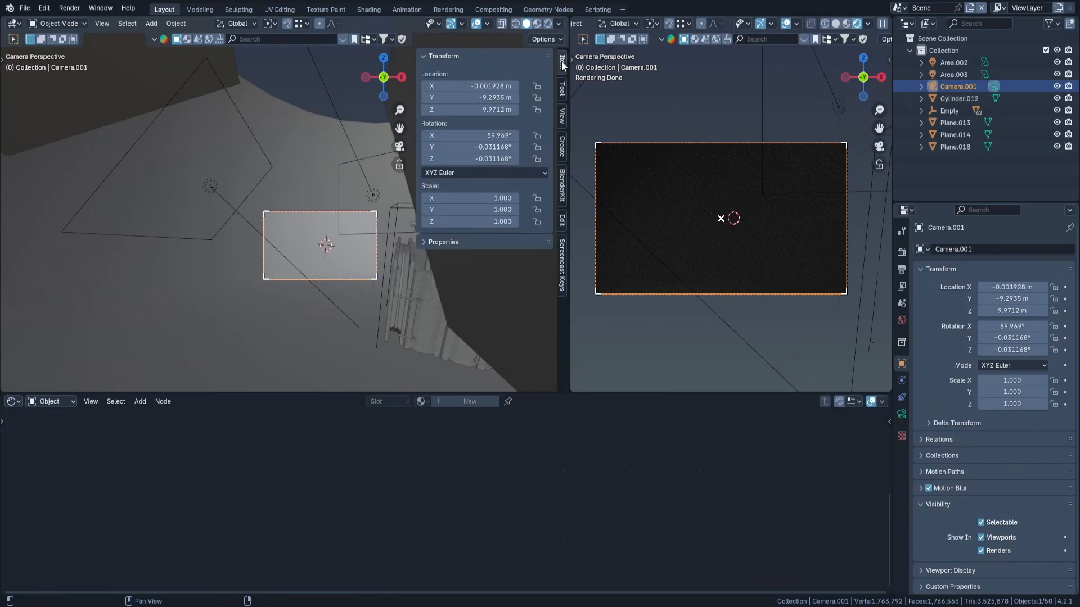
# Switch the Shader Editor back to the Timeline and select the Empty controlling the cooler.
pyautogui.click(13, 401)
pyautogui.click(171, 440)
pyautogui.click(314, 195)
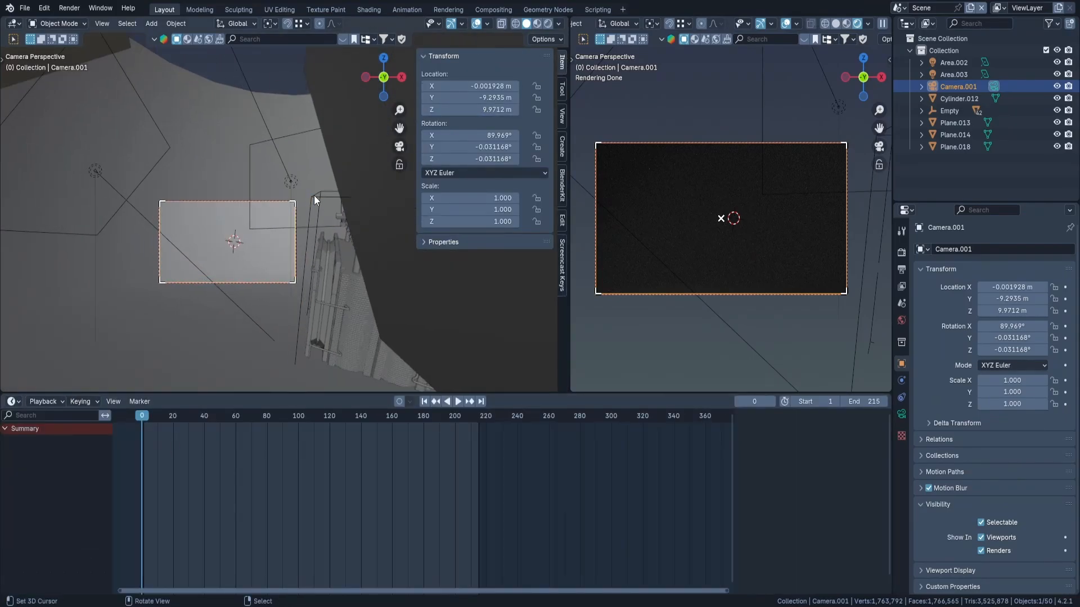
pyautogui.press('g')
pyautogui.hotkey('shift', 'z')
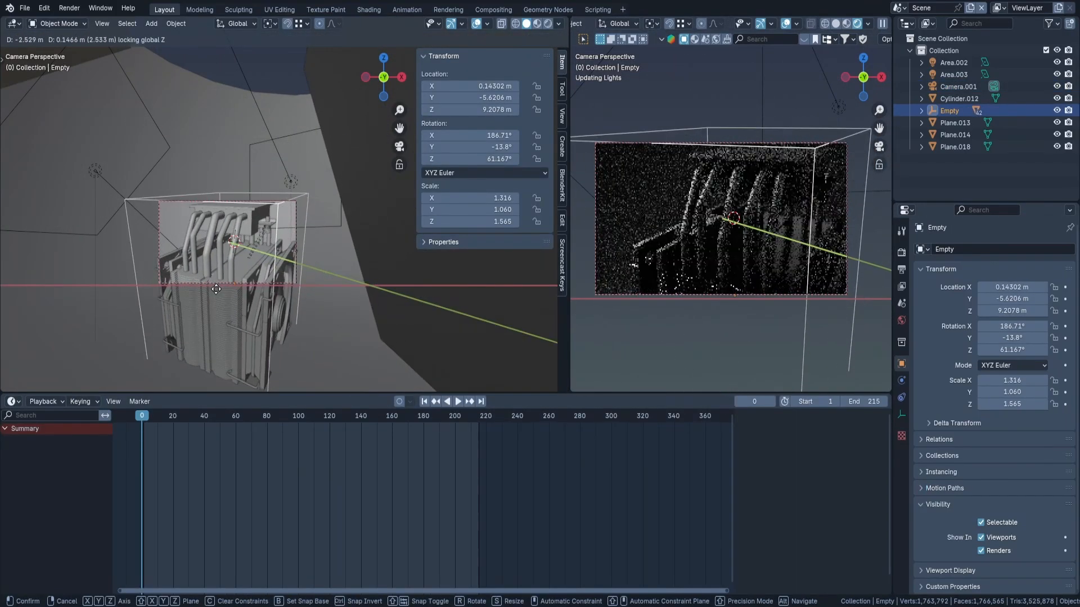
pyautogui.rightClick(195, 293)
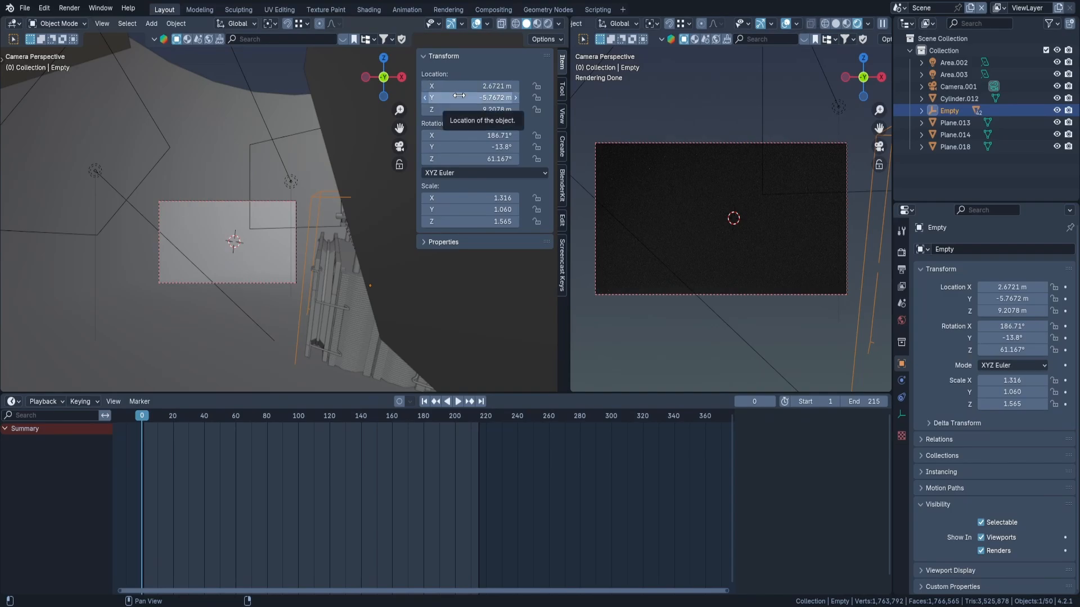
# Keyframe the Empty's location and rotation on frame 0.
pyautogui.press('i')
pyautogui.press('i')
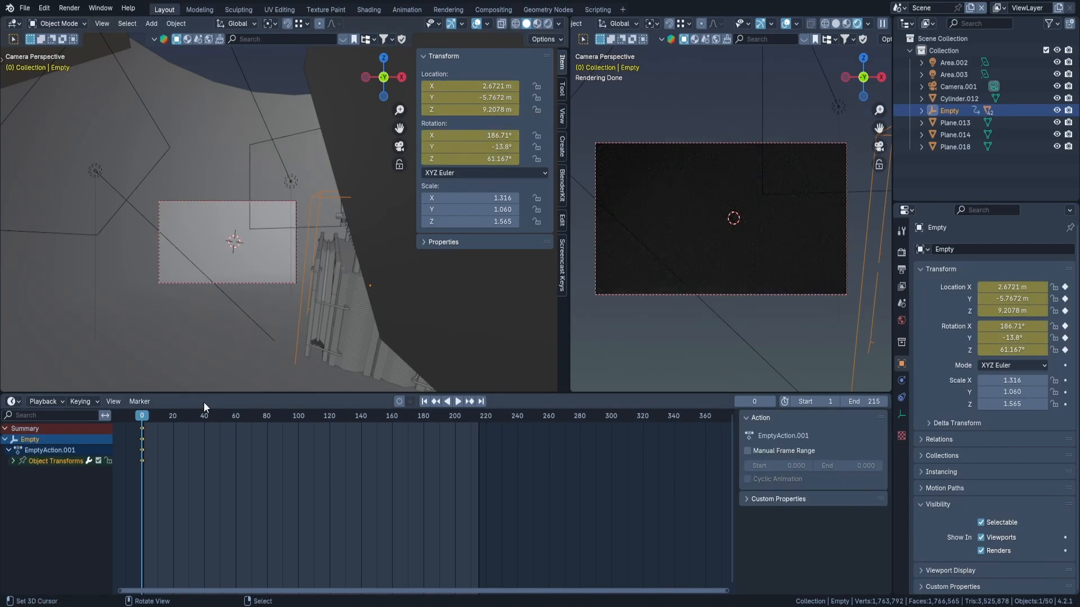
# On frame 100, move the Empty about -2.79 m along X and rotate it about local Z to roughly 120° Z rotation.
pyautogui.moveTo(142, 415); pyautogui.dragTo(299, 421)
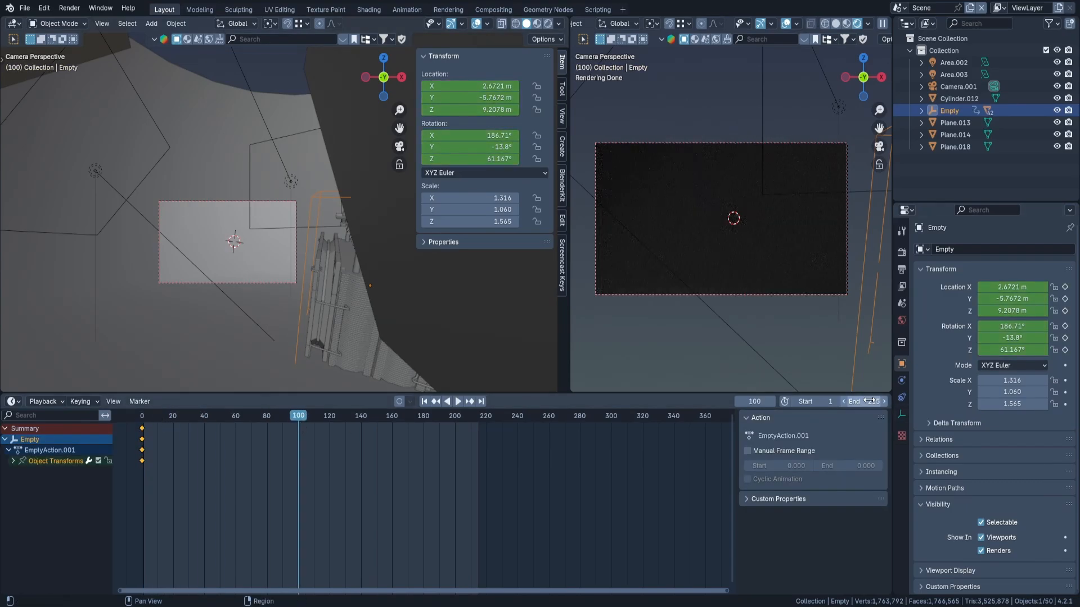
pyautogui.press('g')
pyautogui.press('x')
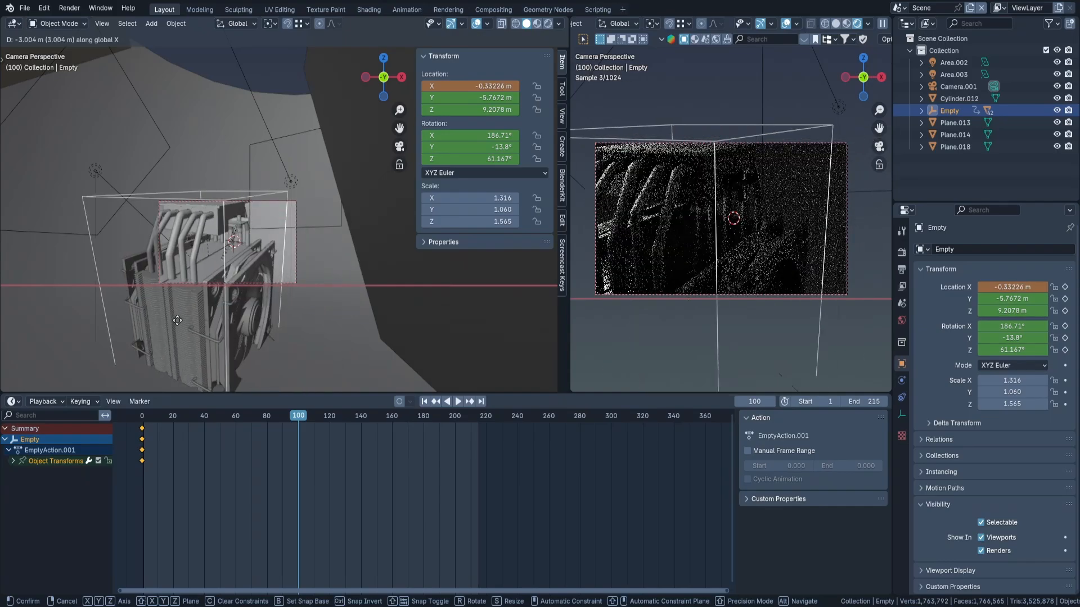
pyautogui.click(188, 321)
pyautogui.press('r')
pyautogui.press('z')
pyautogui.press('z')
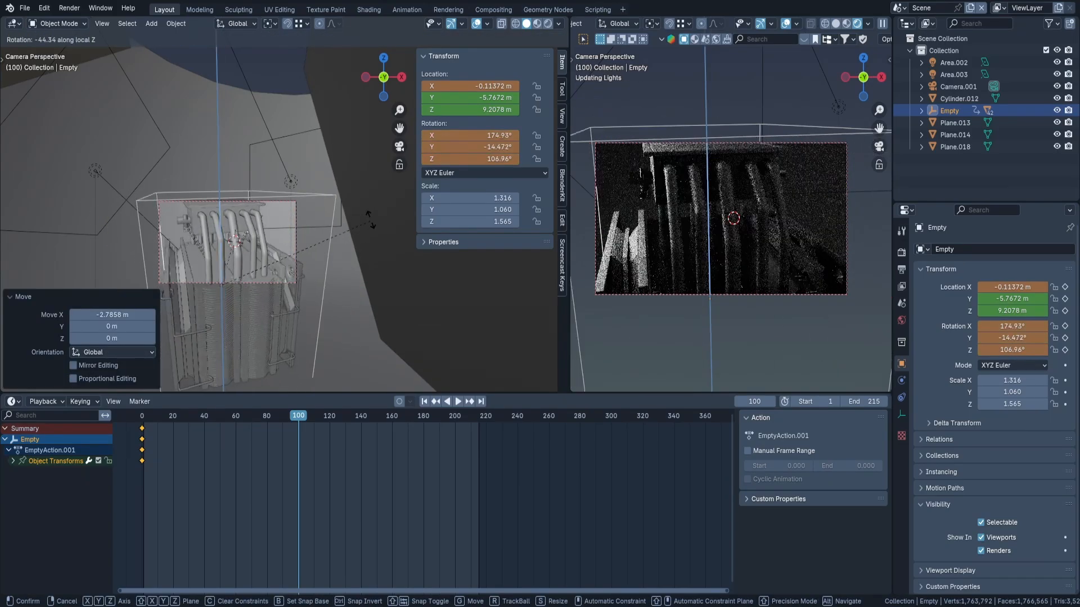
pyautogui.click(361, 182)
# Move the Empty about another -0.55 m along X and keyframe its location and rotation on frame 100.
pyautogui.press('g')
pyautogui.press('x')
pyautogui.click(332, 182)
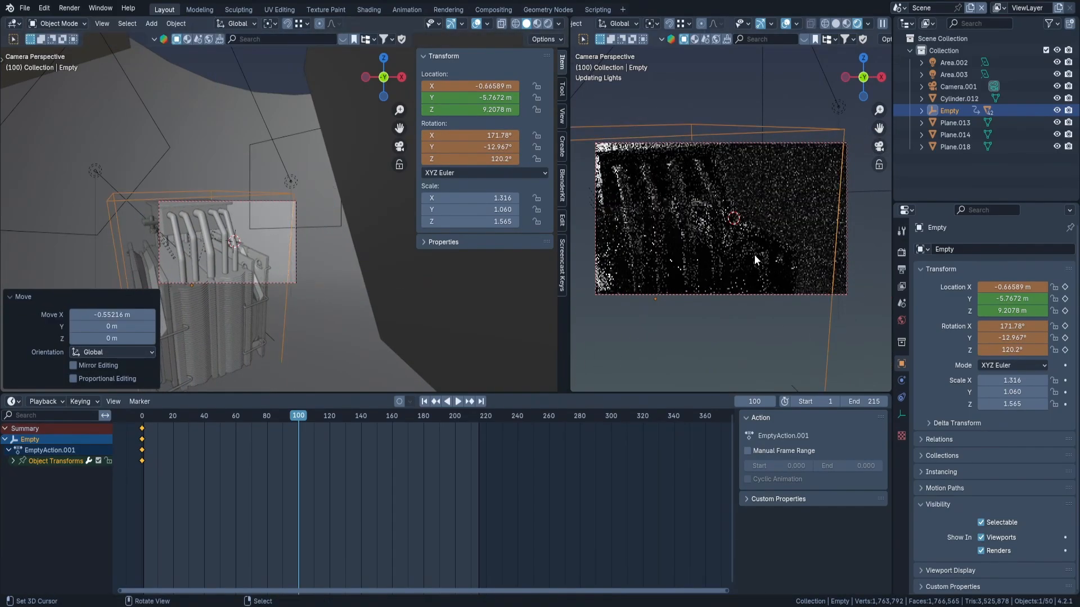
pyautogui.keyDown('shift'); pyautogui.moveTo(754, 254); pyautogui.dragTo(784, 244, button='middle'); pyautogui.keyUp('shift')
pyautogui.press('i')
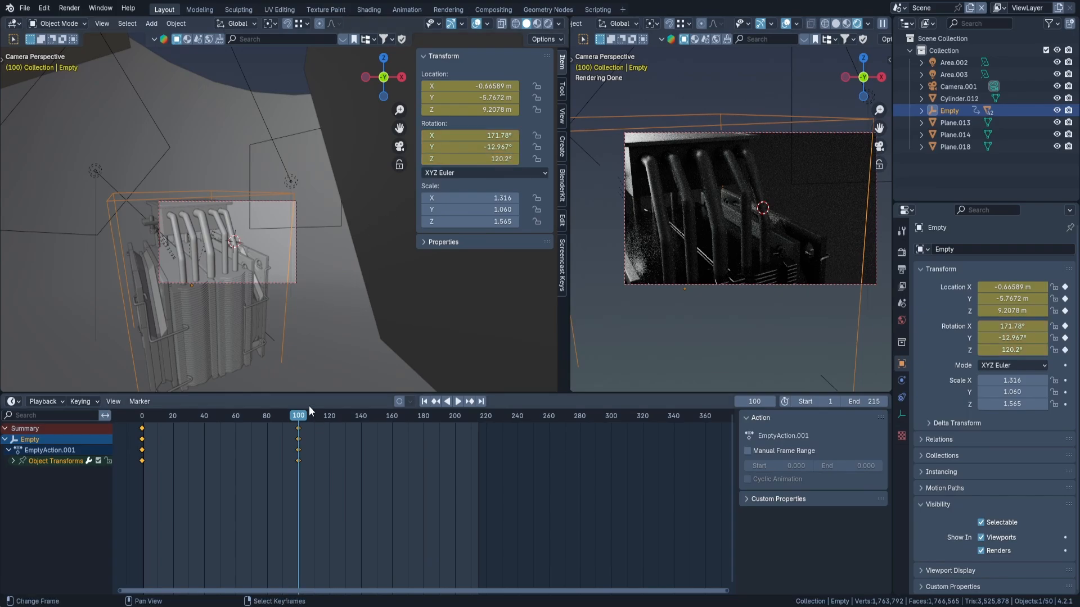
# Play the animation from the start to preview the cooler's movement across the camera.
pyautogui.hotkey('shift', 'Left')
pyautogui.press('space')
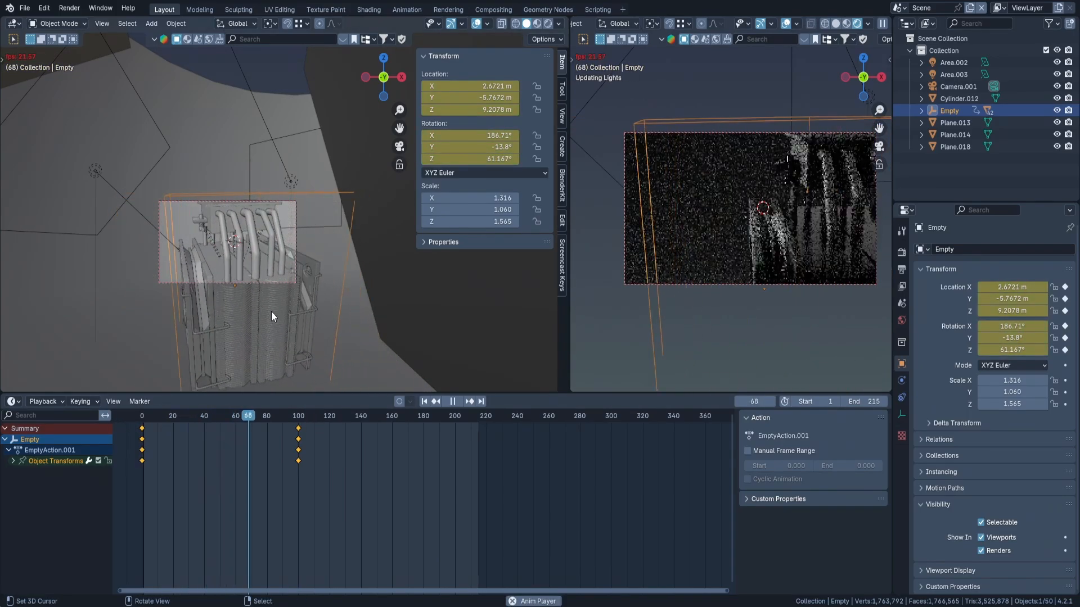
pyautogui.press('space')
# On frame 150, move the Empty about 1.02 m along X and rotate it about 65.2° around its local Z axis.
pyautogui.click(300, 417)
pyautogui.moveTo(371, 419); pyautogui.dragTo(376, 417)
pyautogui.press('g')
pyautogui.press('x')
pyautogui.click(344, 306)
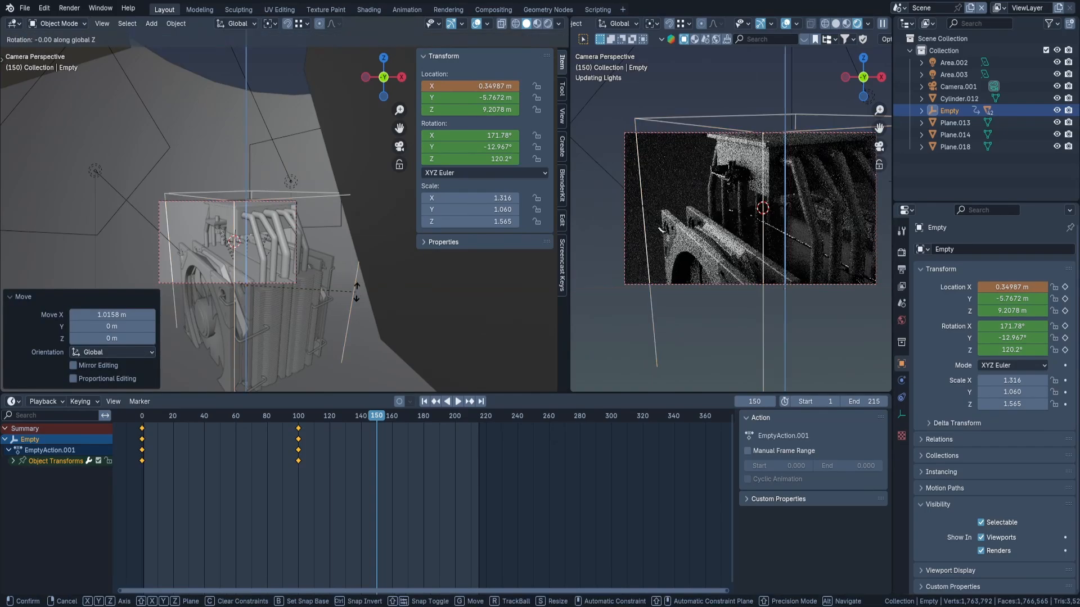
pyautogui.press('r')
pyautogui.press('z')
pyautogui.press('z')
pyautogui.click(267, 339)
# Move the Empty along X to about 0.63 m and keyframe its location and rotation on frame 150.
pyautogui.press('g')
pyautogui.press('x')
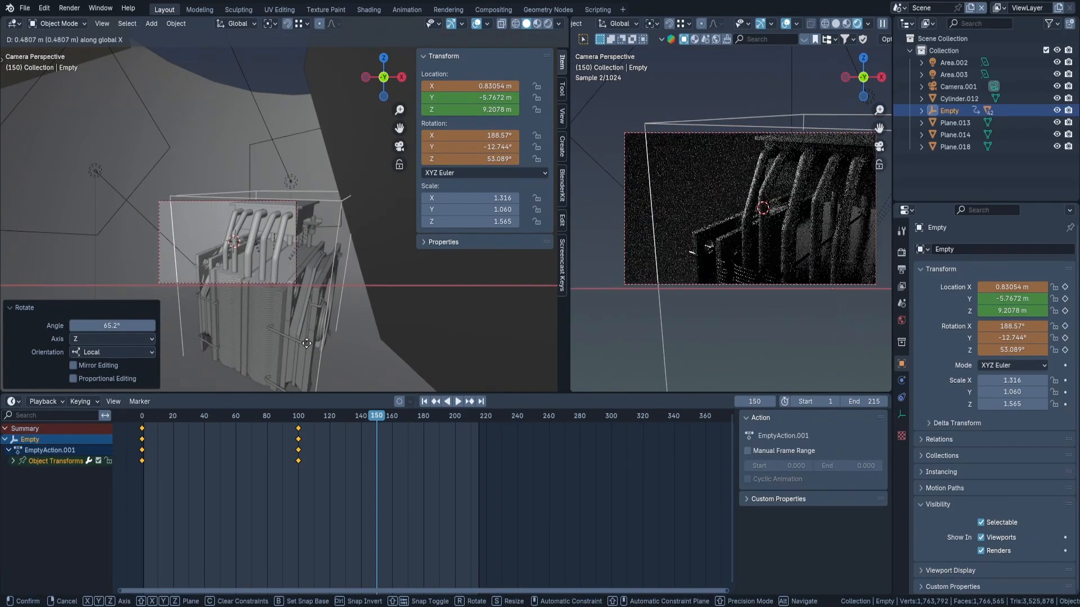
pyautogui.click(295, 344)
pyautogui.press('i')
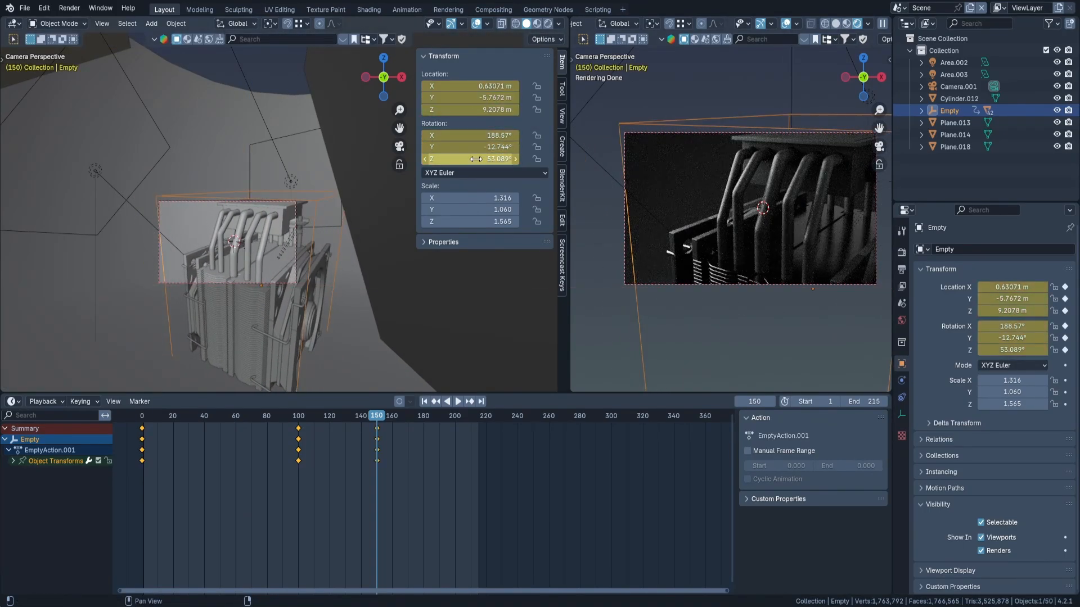
# Play the animation from about frame 50 to preview the cooler's turn up to frame 150.
pyautogui.click(222, 415)
pyautogui.press('space')
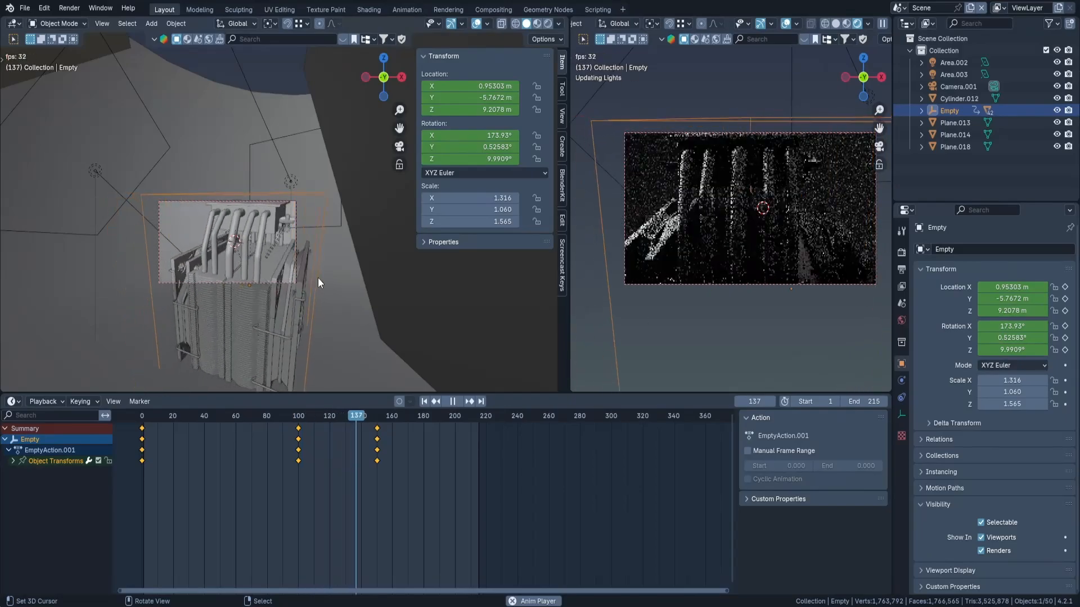
pyautogui.press('space')
# On frame 228, move the Empty along negative X and rotate it around local Z to roughly 185° Z rotation.
pyautogui.click(378, 418)
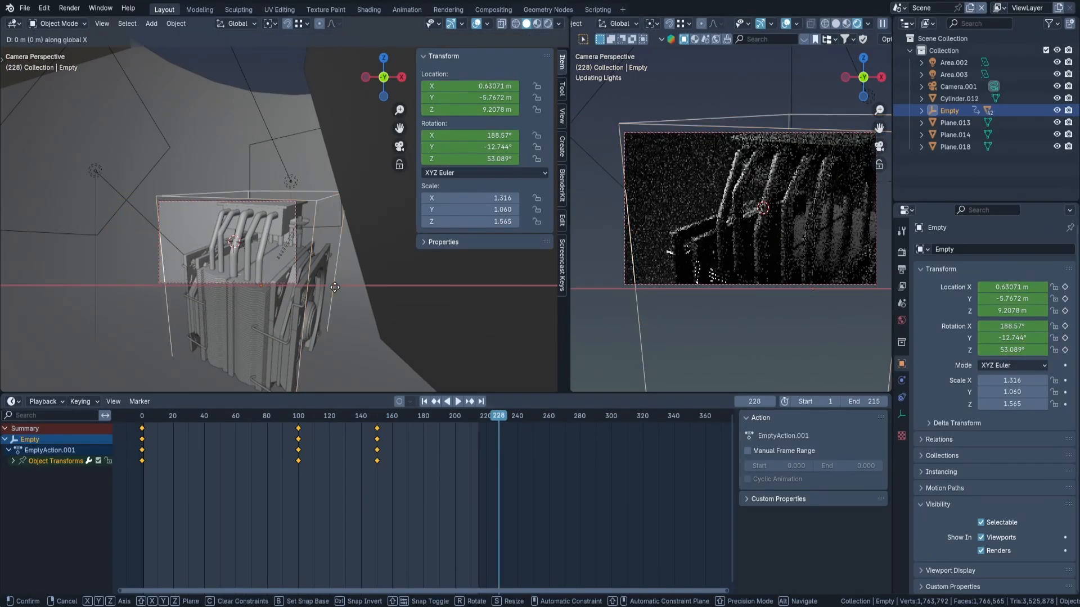
pyautogui.click(198, 289)
pyautogui.press('r')
pyautogui.press('z')
pyautogui.press('z')
pyautogui.click(53, 169)
# Move the Empty another -1.02 m or so along X and keyframe its location and rotation on frame 228.
pyautogui.press('g')
pyautogui.press('x')
pyautogui.click(563, 177)
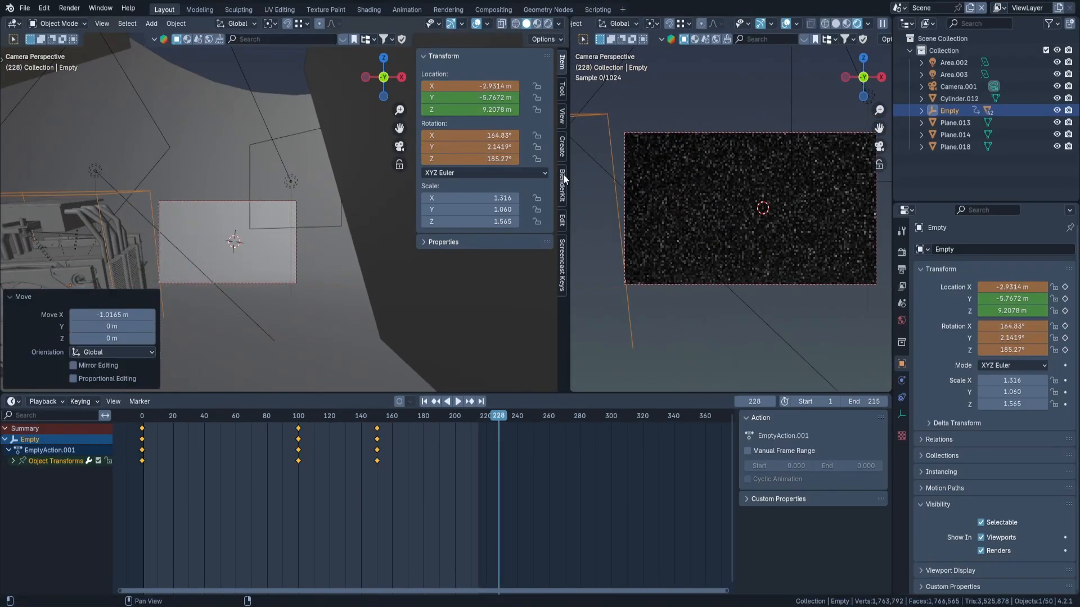
pyautogui.press('i')
pyautogui.press('i')
# Play the last part of the animation to preview the cooler's exit from the camera frame.
pyautogui.click(368, 417)
pyautogui.press('space')
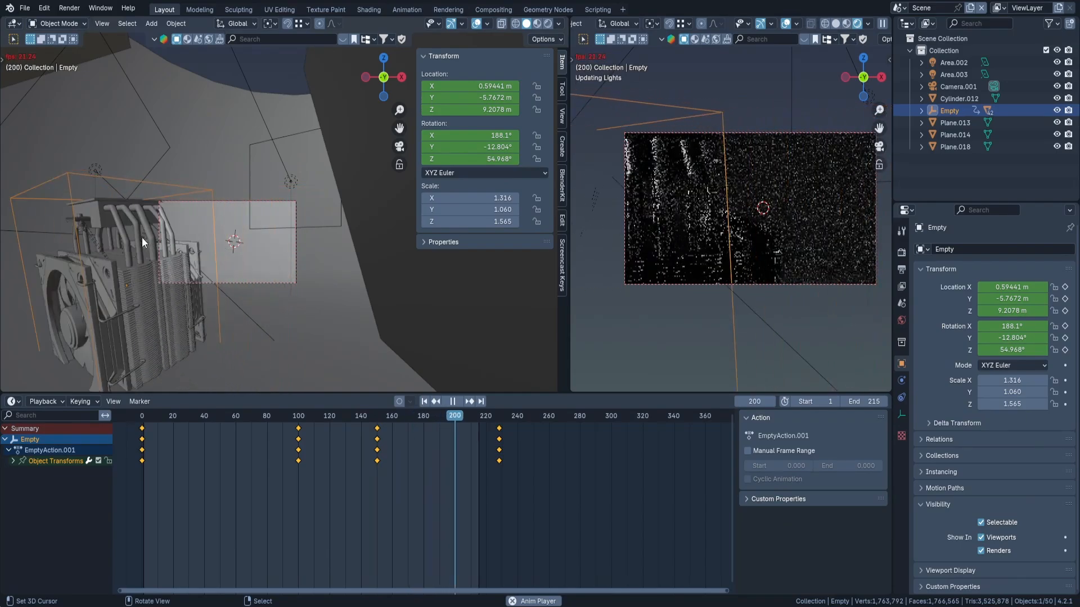
pyautogui.press('space')
pyautogui.click(454, 416)
pyautogui.press('space')
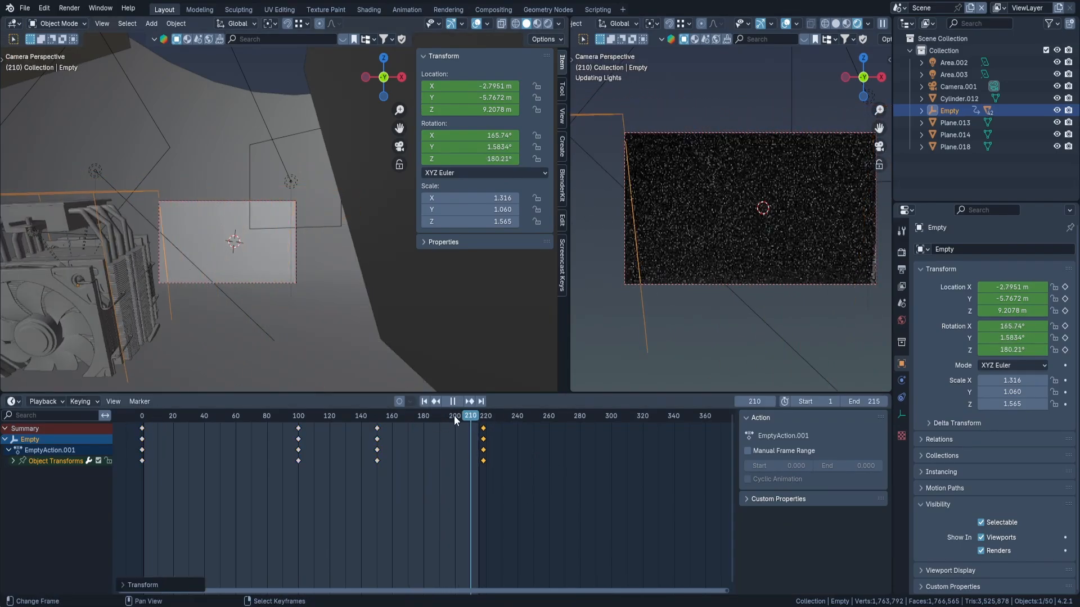
# Retime the Empty's last keyframe to frame 225, just past the end of the scene range.
pyautogui.moveTo(477, 422); pyautogui.dragTo(456, 418)
pyautogui.press('g')
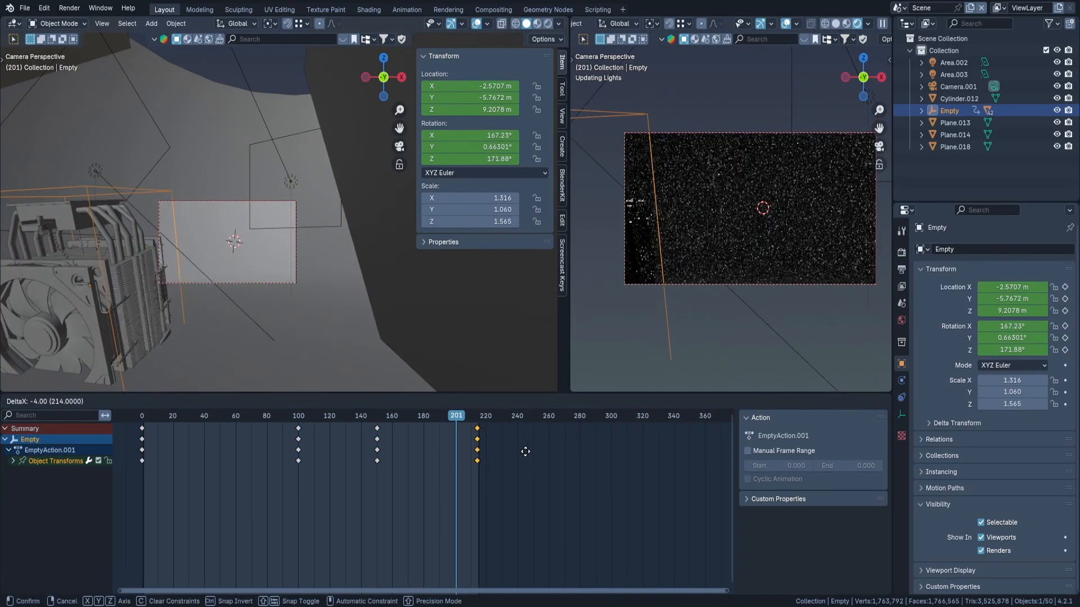
pyautogui.click(537, 448)
pyautogui.click(473, 417)
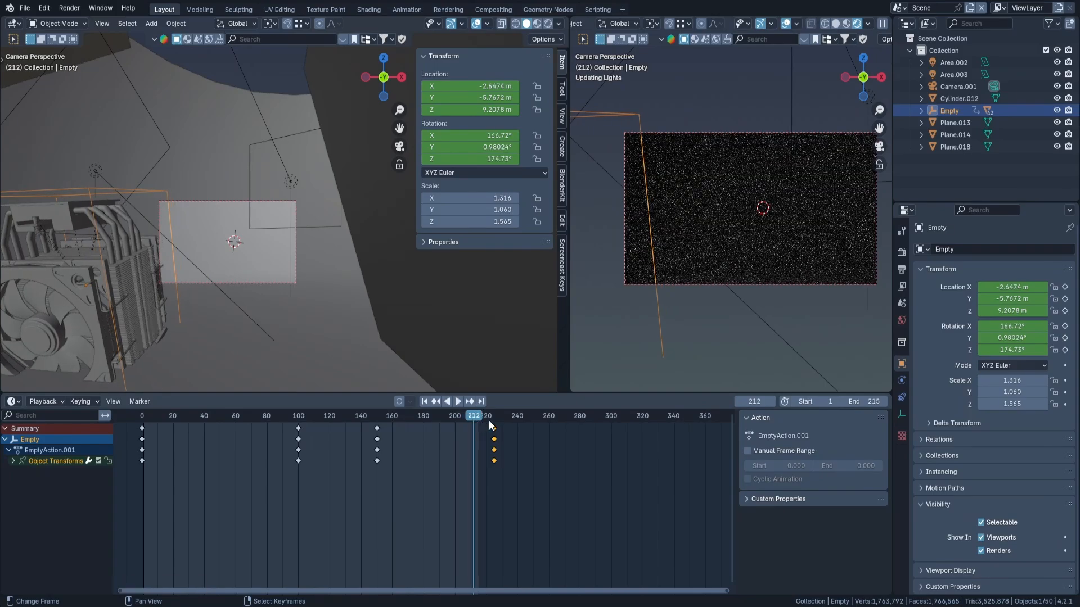
pyautogui.moveTo(475, 422); pyautogui.dragTo(478, 419)
pyautogui.press('g')
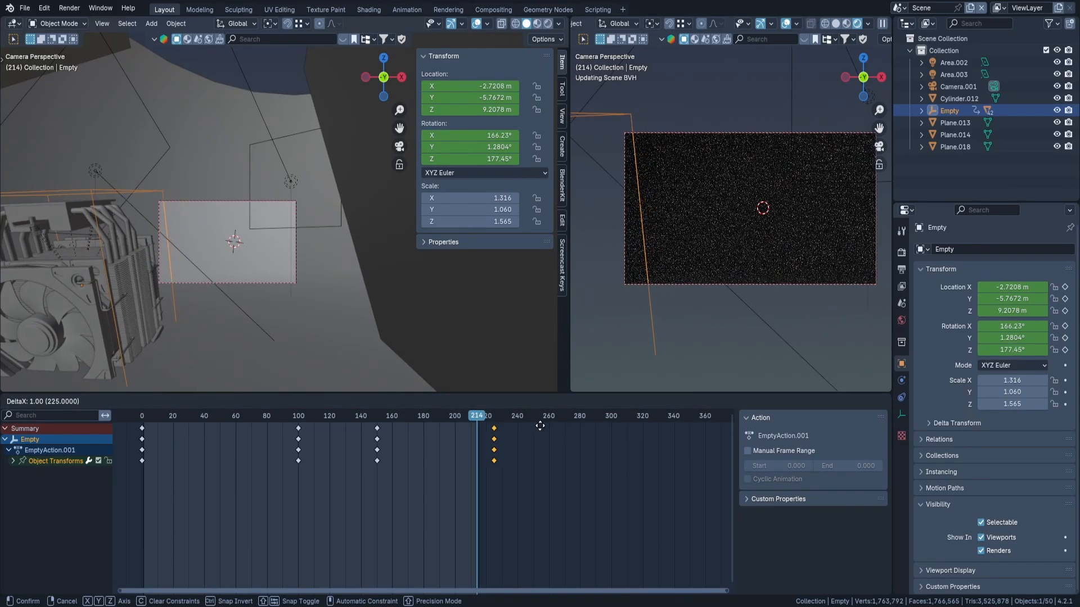
pyautogui.click(540, 426)
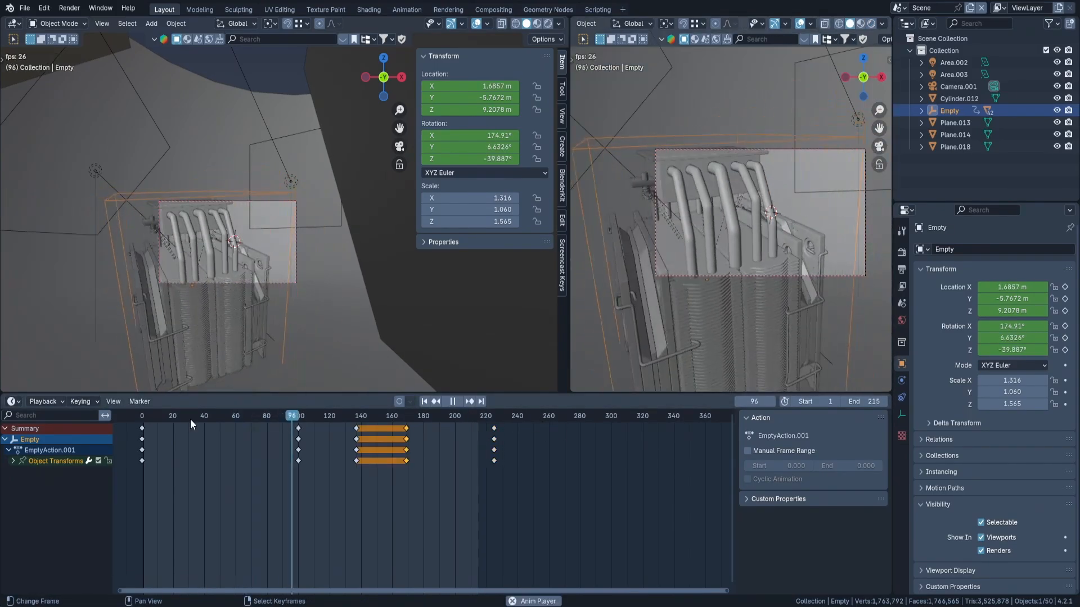
# Shift the Empty's frame 100 keyframe back to about frame 91 and play the animation to check the timing.
pyautogui.press('space')
pyautogui.moveTo(335, 475); pyautogui.dragTo(279, 421)
pyautogui.press('g')
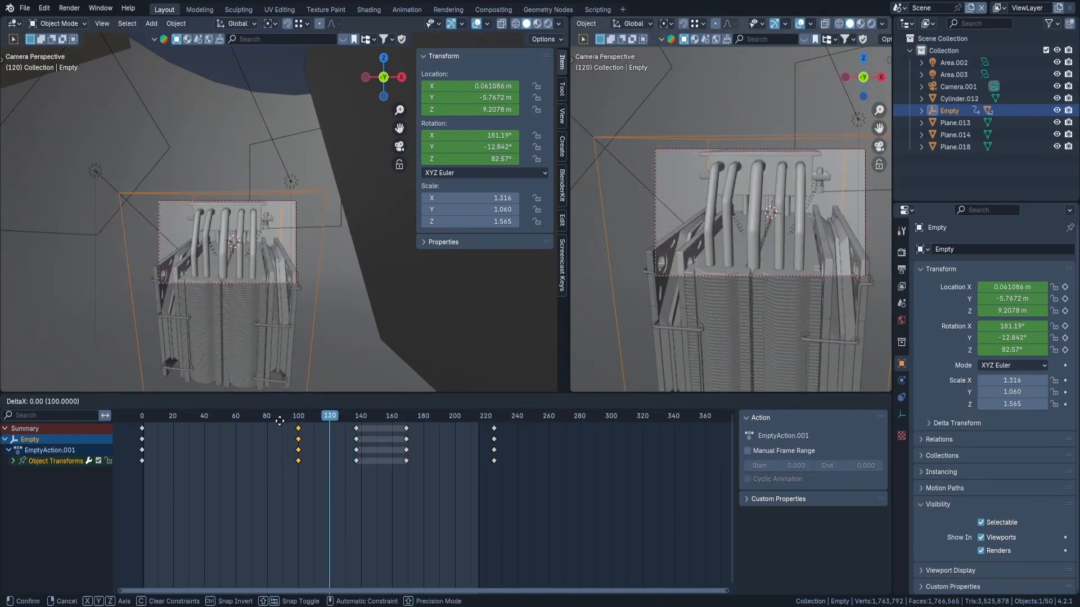
pyautogui.click(266, 422)
pyautogui.press('space')
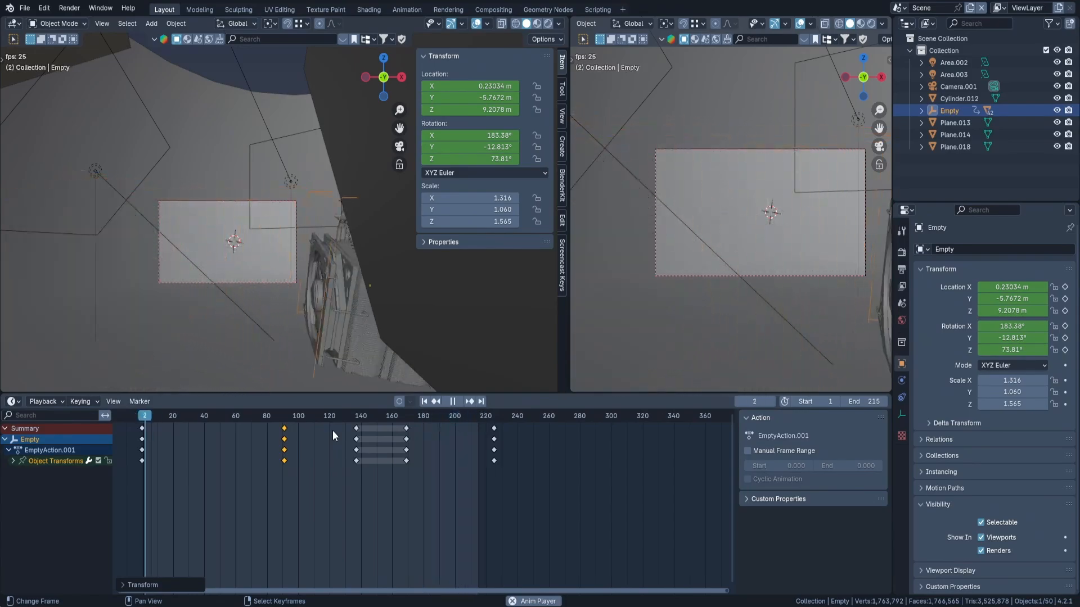
pyautogui.press('space')
# Shift the Empty's last keyframe back to about frame 222 and replay the animation from about frame 120.
pyautogui.click(477, 414)
pyautogui.moveTo(506, 504); pyautogui.dragTo(479, 417)
pyautogui.press('g')
pyautogui.click(515, 436)
pyautogui.click(328, 413)
pyautogui.press('space')
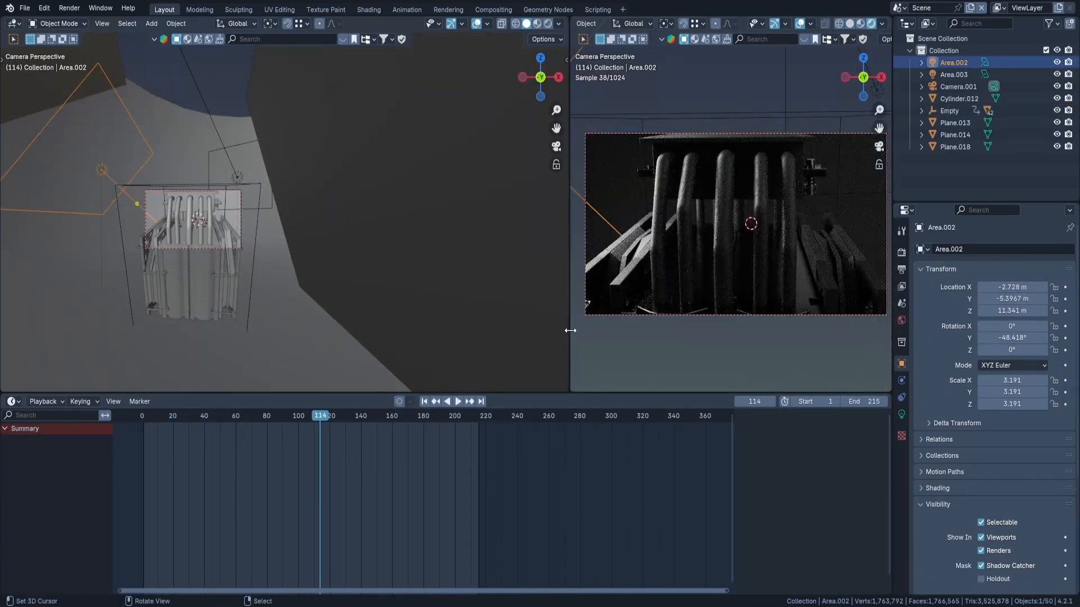
# Replace the Timeline with the Graph Editor and frame the Empty's X Location curve in it.
pyautogui.click(11, 401)
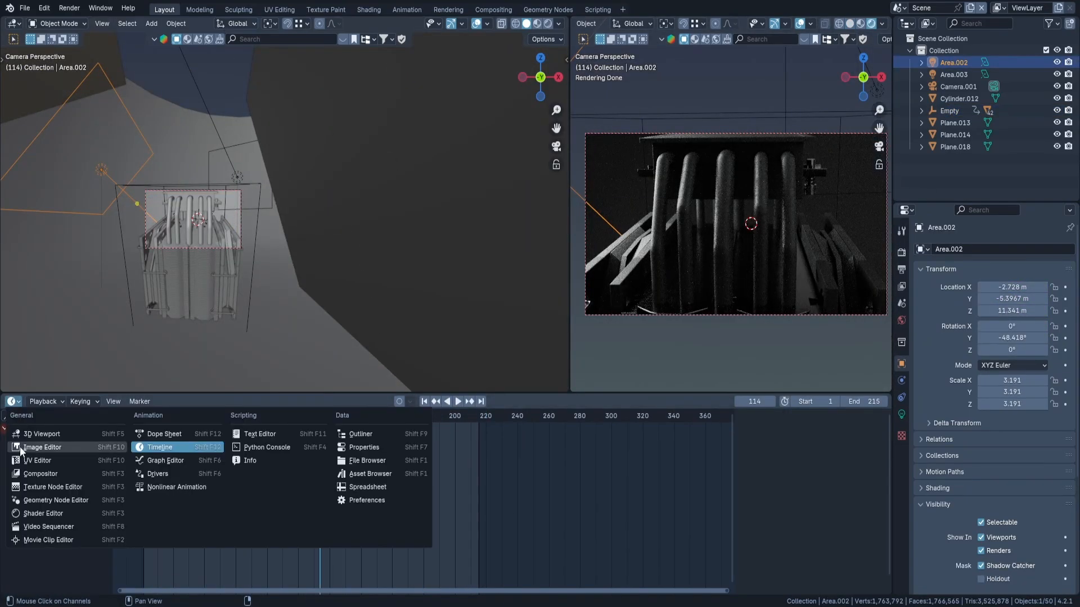
pyautogui.click(166, 461)
pyautogui.click(262, 191)
pyautogui.press('Home')
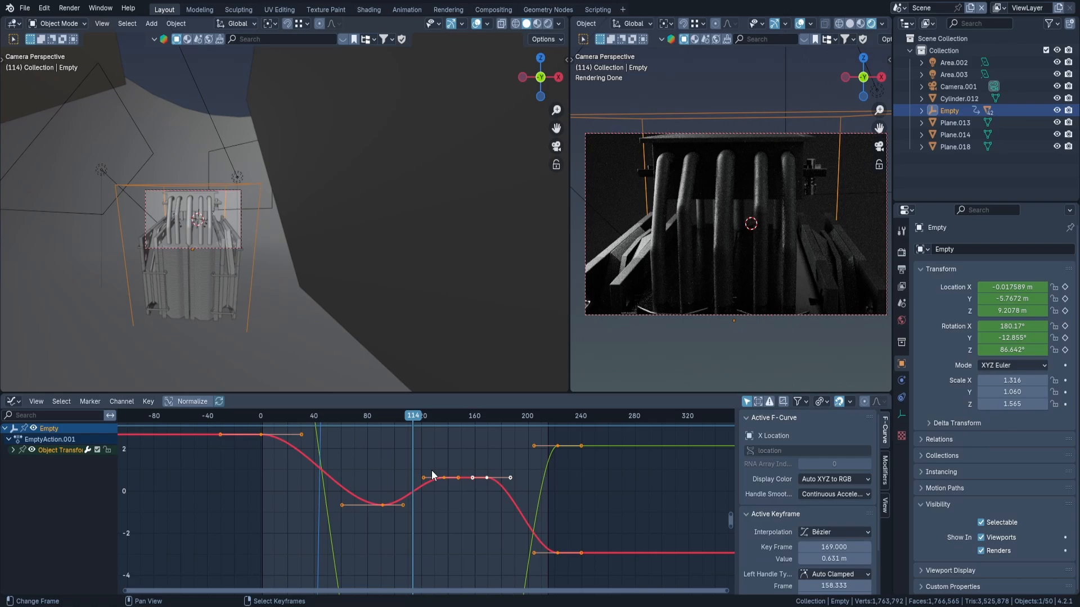
pyautogui.press('Home')
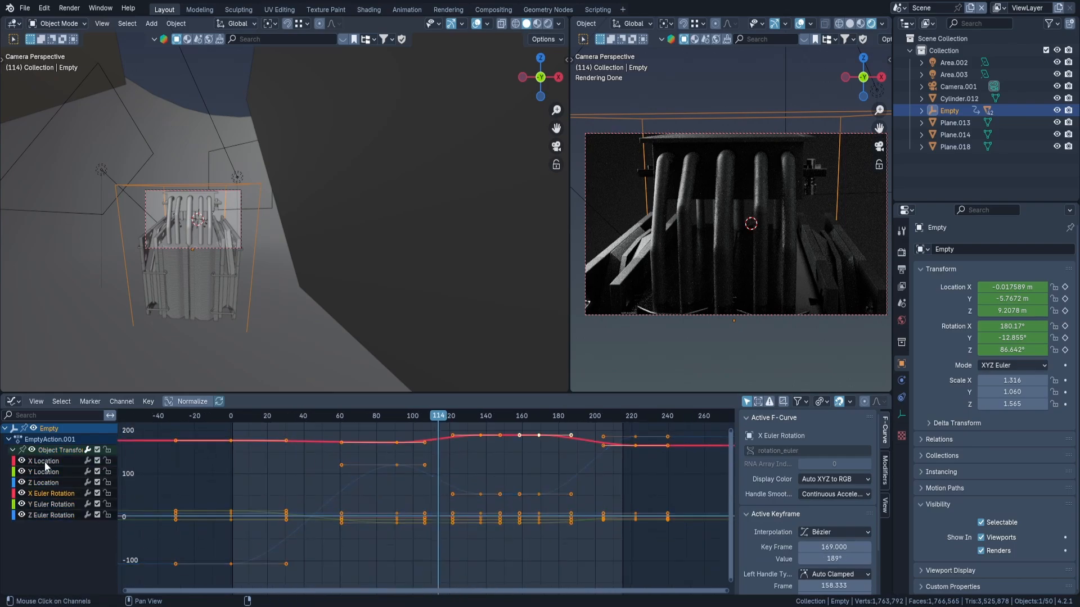
pyautogui.click(45, 461)
pyautogui.press('KP_Decimal')
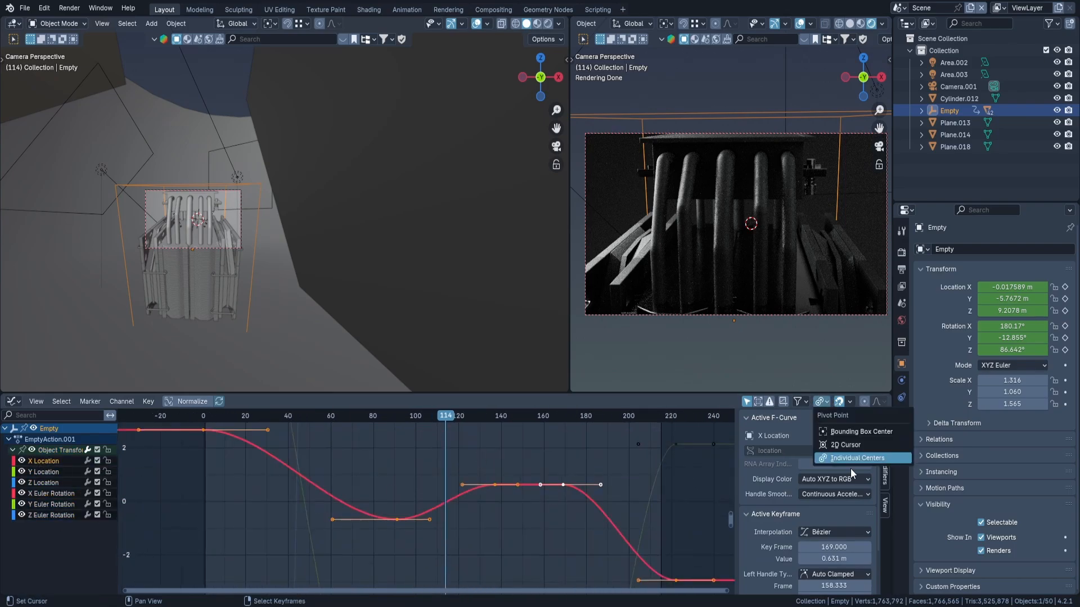
# Set the Graph Editor pivot to individual centers and preview the animation with the camera render viewport in Material Preview shading.
pyautogui.hotkey('shift', 'Left')
pyautogui.press('space')
pyautogui.press('space')
pyautogui.press('z')
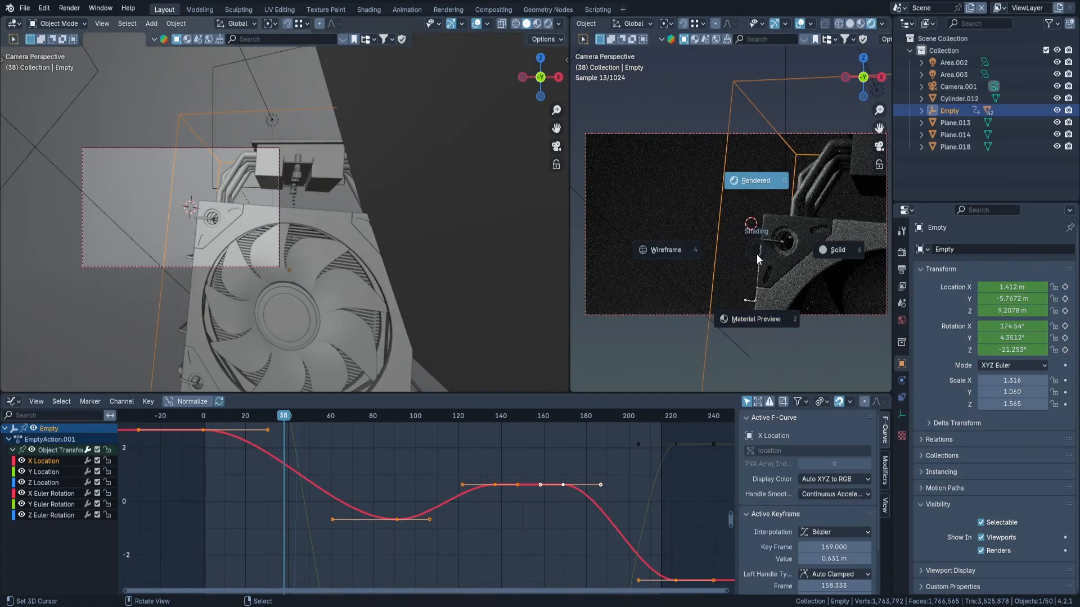
pyautogui.click(760, 321)
pyautogui.press('space')
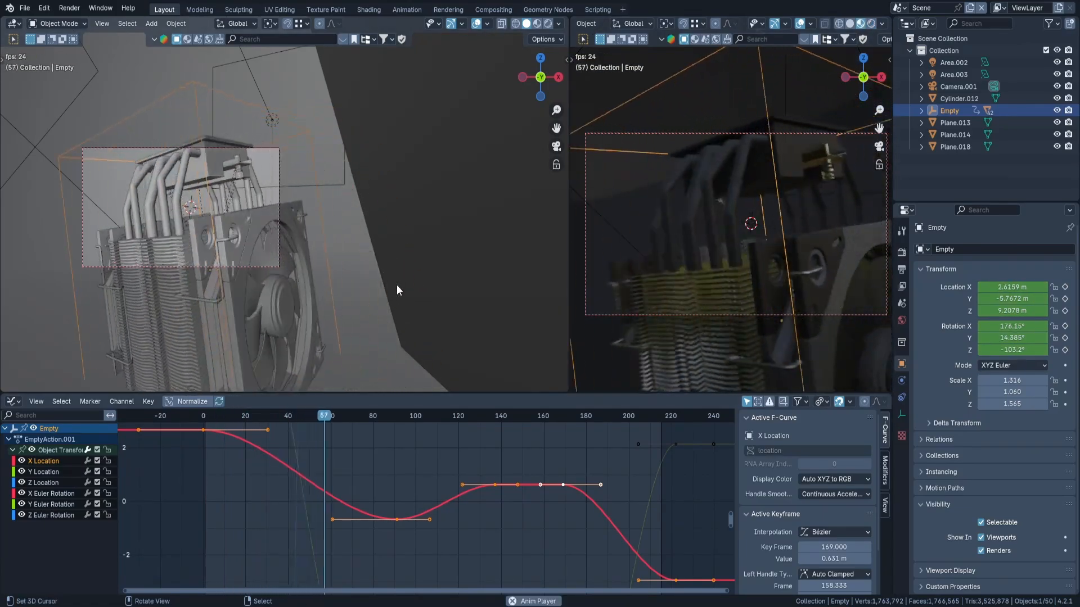
# Lengthen the X Location keyframe handles around their individual centers, check playback, and scale them back by about 0.87.
pyautogui.press('space')
pyautogui.press('s')
pyautogui.click(579, 513)
pyautogui.click(231, 416)
pyautogui.press('space')
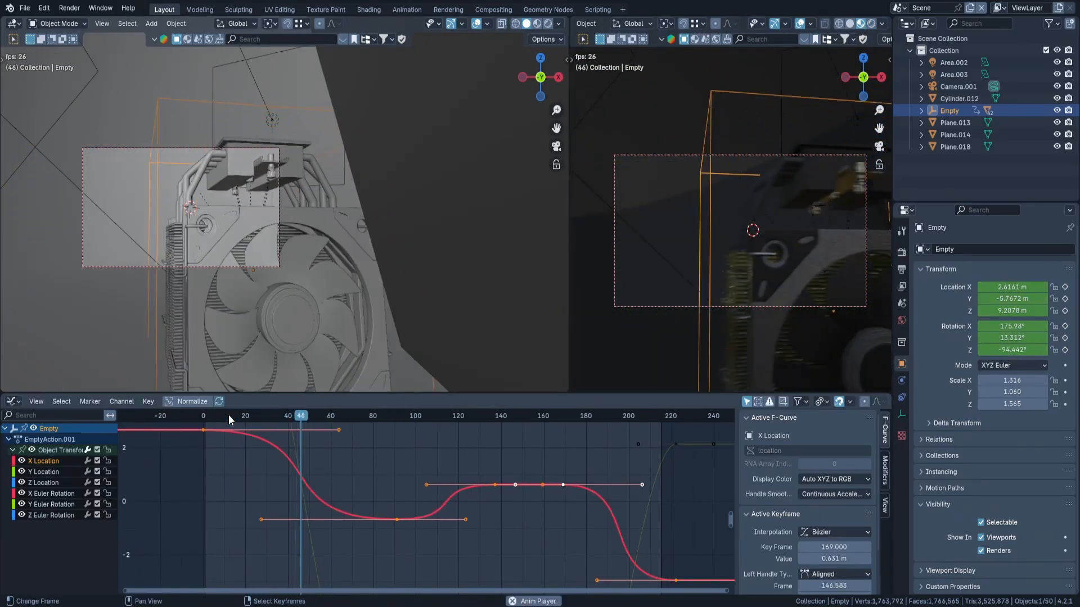
pyautogui.press('space')
pyautogui.press('s')
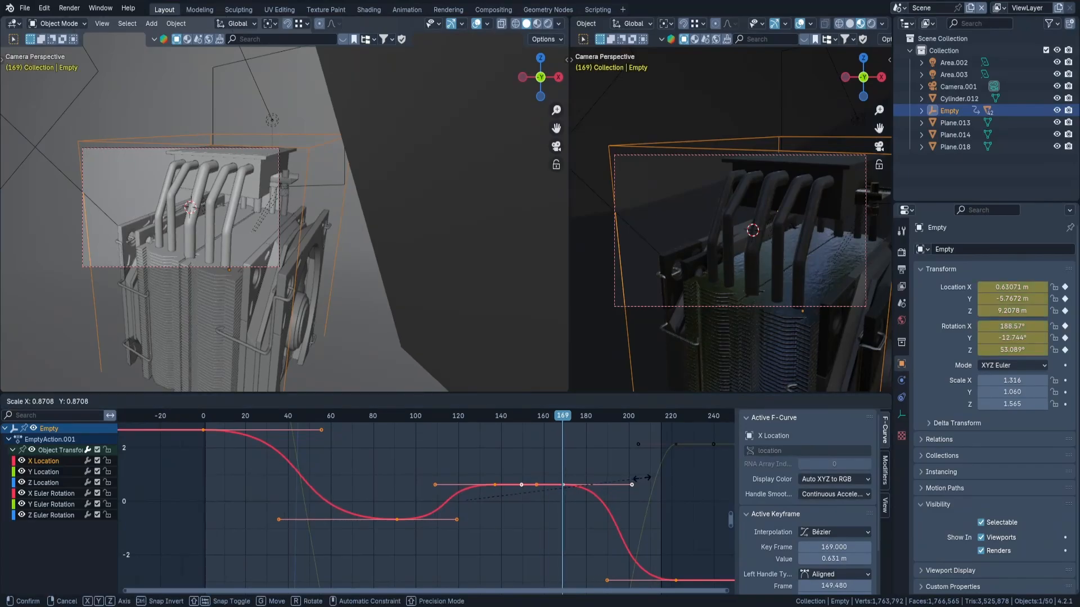
pyautogui.click(520, 494)
pyautogui.click(520, 494)
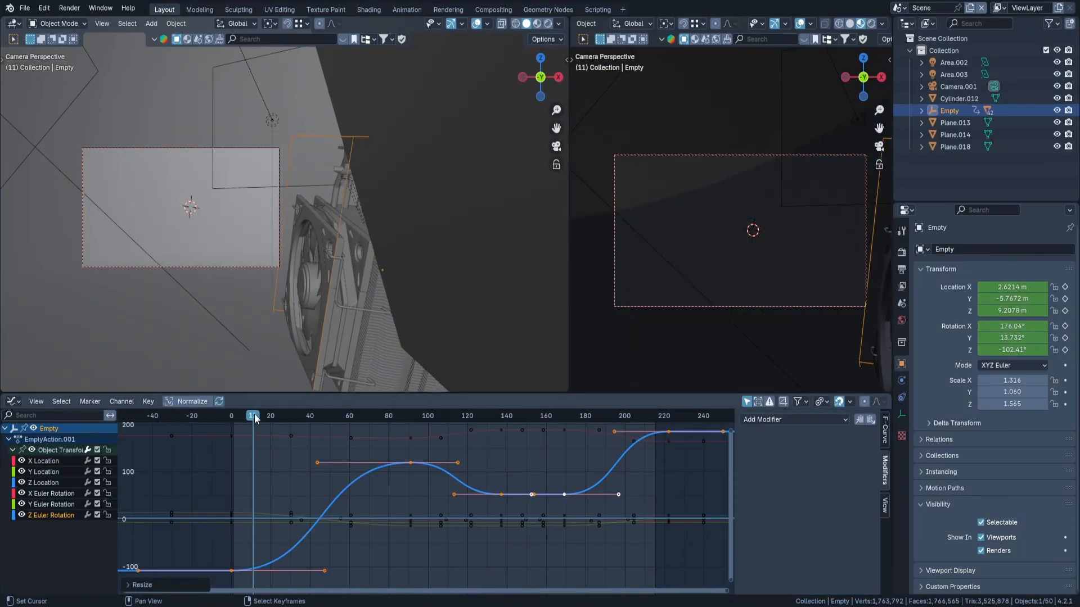
# Give the X Location curve a Noise modifier with scale 170.1, strength 0.1, offset 394.3 and phase 177.8, and copy it.
pyautogui.moveTo(254, 418); pyautogui.dragTo(264, 418)
pyautogui.click(766, 486)
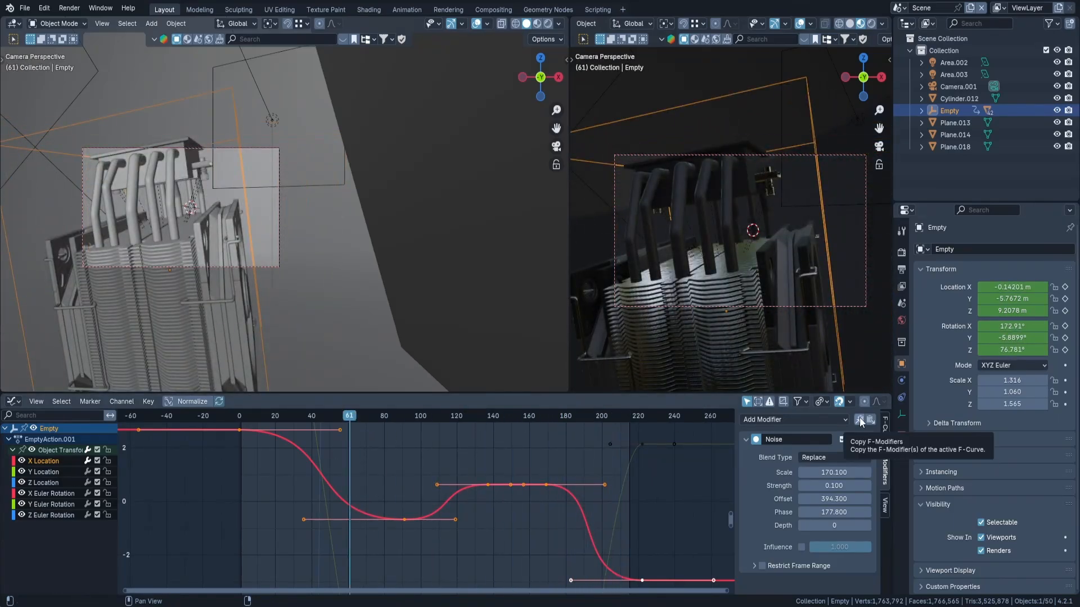
pyautogui.click(859, 418)
# Paste the copied Noise modifier onto the Y Location, Z Location and X Euler Rotation curves.
pyautogui.click(46, 472)
pyautogui.click(870, 420)
pyautogui.click(45, 484)
pyautogui.click(870, 420)
pyautogui.click(47, 494)
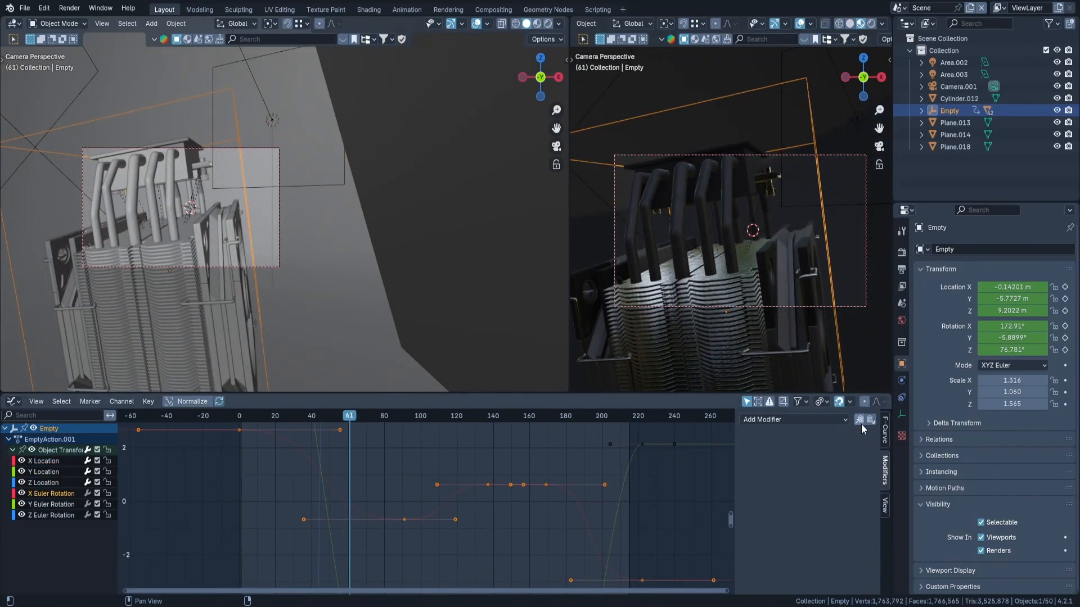
pyautogui.click(870, 420)
pyautogui.click(48, 505)
# Play the animation from the first frame to preview the noise on the Empty's movement.
pyautogui.hotkey('shift', 'Left')
pyautogui.press('space')
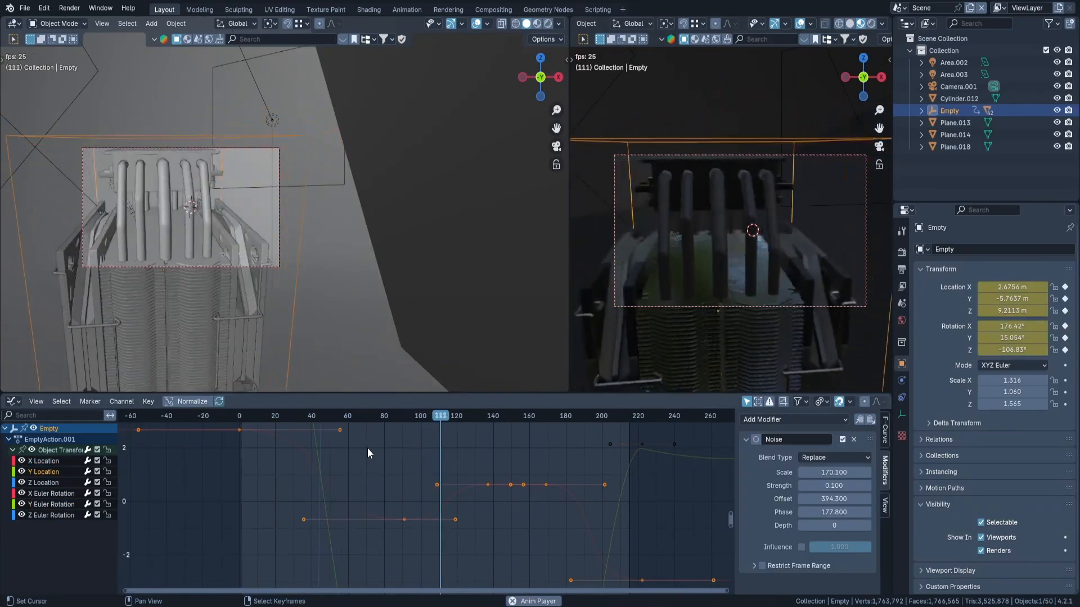
pyautogui.press('space')
pyautogui.click(367, 447)
# Adjust the Noise strength on the Empty's Y Location curve and replay the animation to judge the shake.
pyautogui.click(43, 473)
pyautogui.press('KP_Decimal')
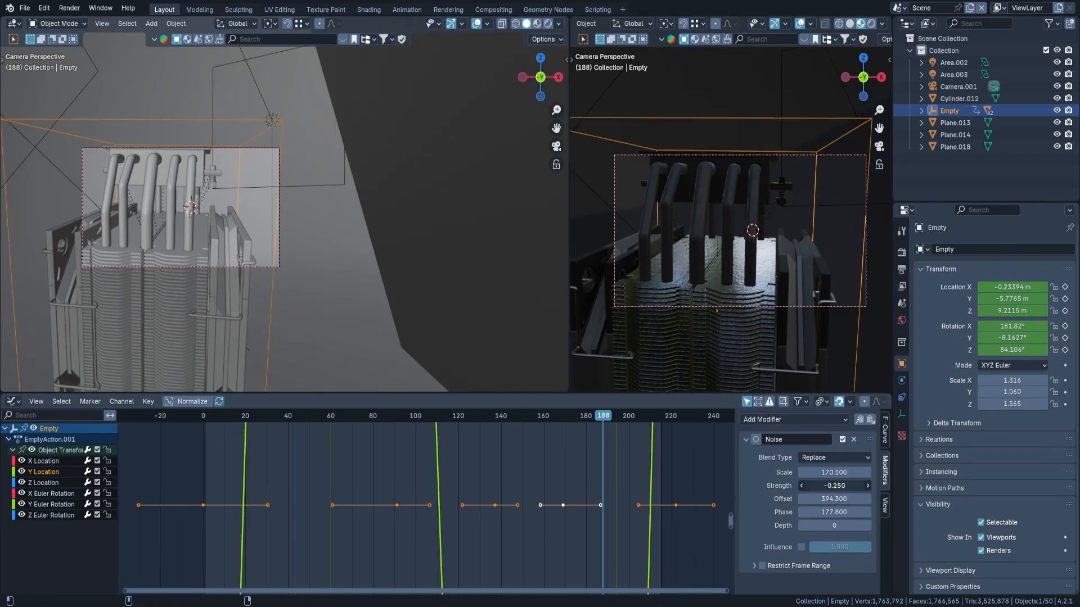
pyautogui.press('space')
pyautogui.moveTo(834, 486)
pyautogui.mouseDown()
pyautogui.moveTo(854, 486)
pyautogui.moveTo(799, 473)
pyautogui.moveTo(829, 486)
pyautogui.mouseUp()
pyautogui.moveTo(382, 416); pyautogui.dragTo(251, 412)
pyautogui.press('space')
pyautogui.click(44, 482)
pyautogui.press('space')
# Set the Z Euler Rotation curve's Noise scale to 28.6 and strength to 0.06, checking it during playback.
pyautogui.click(50, 515)
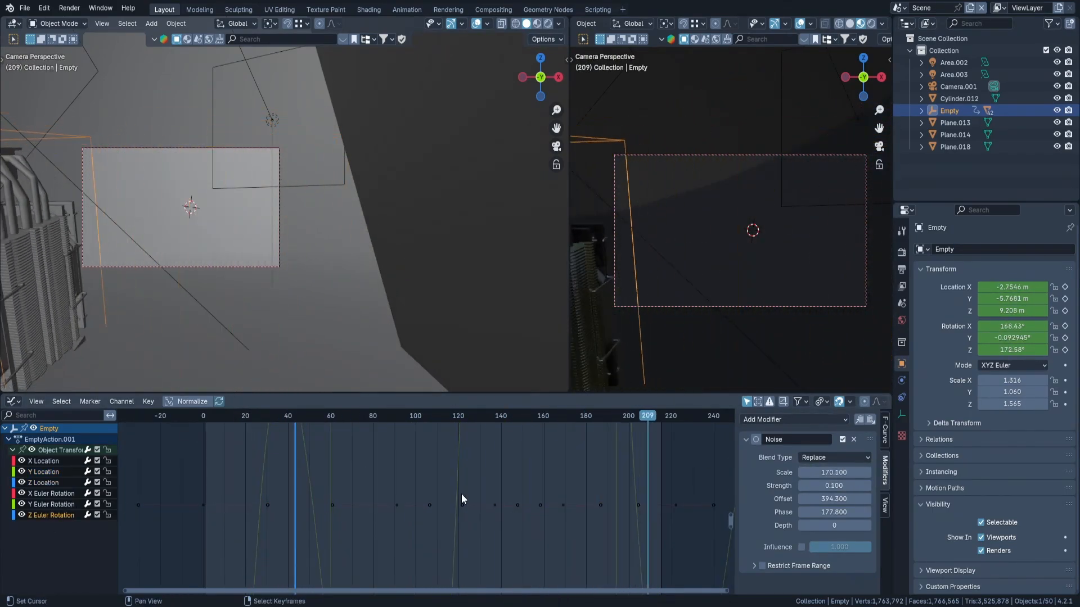
pyautogui.press('KP_Decimal')
pyautogui.press('space')
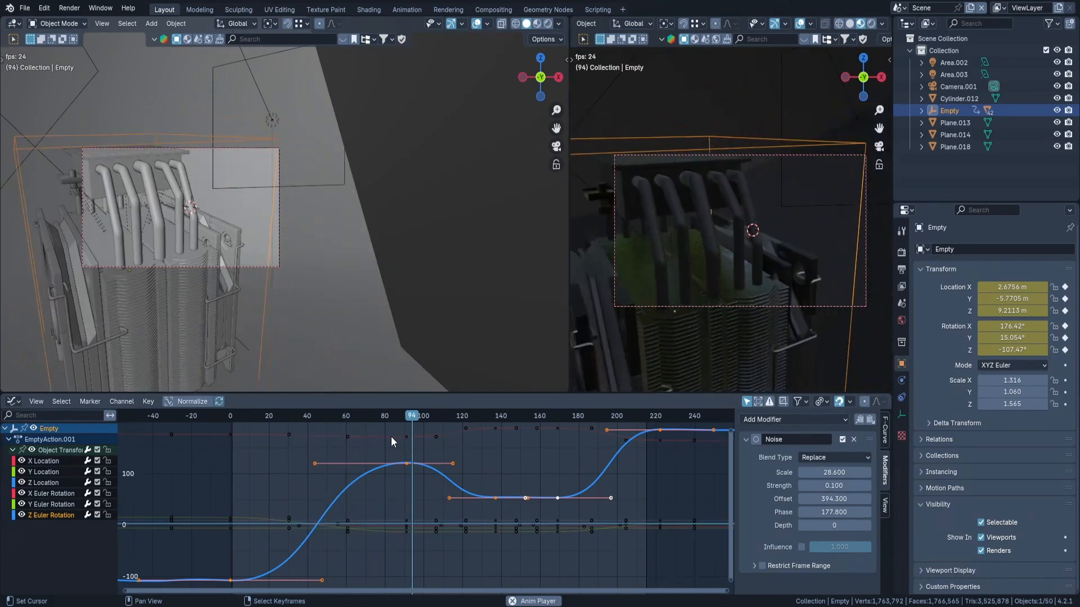
pyautogui.click(453, 413)
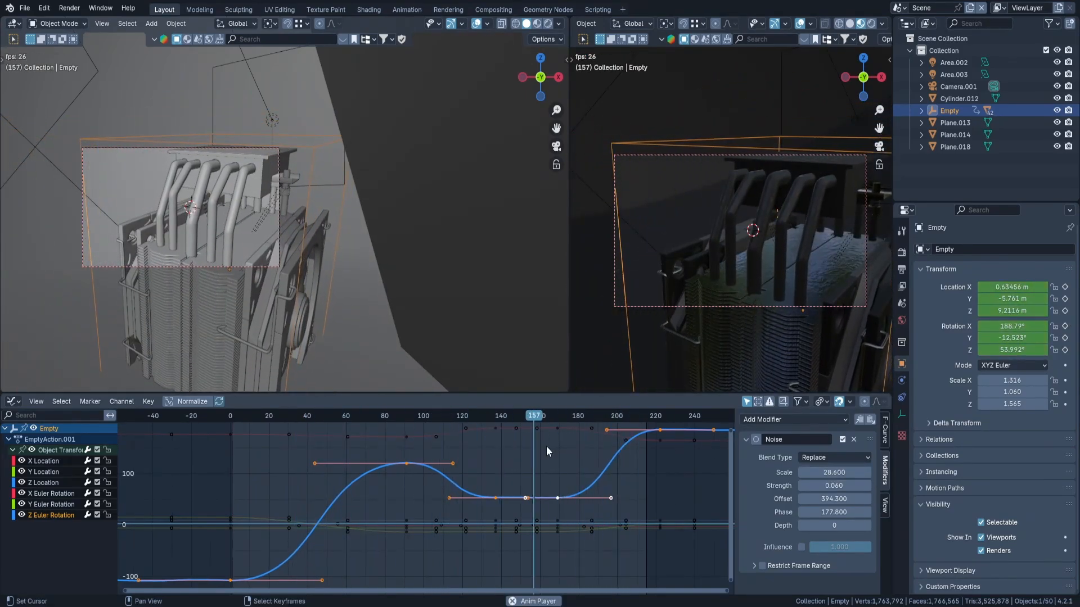
pyautogui.press('space')
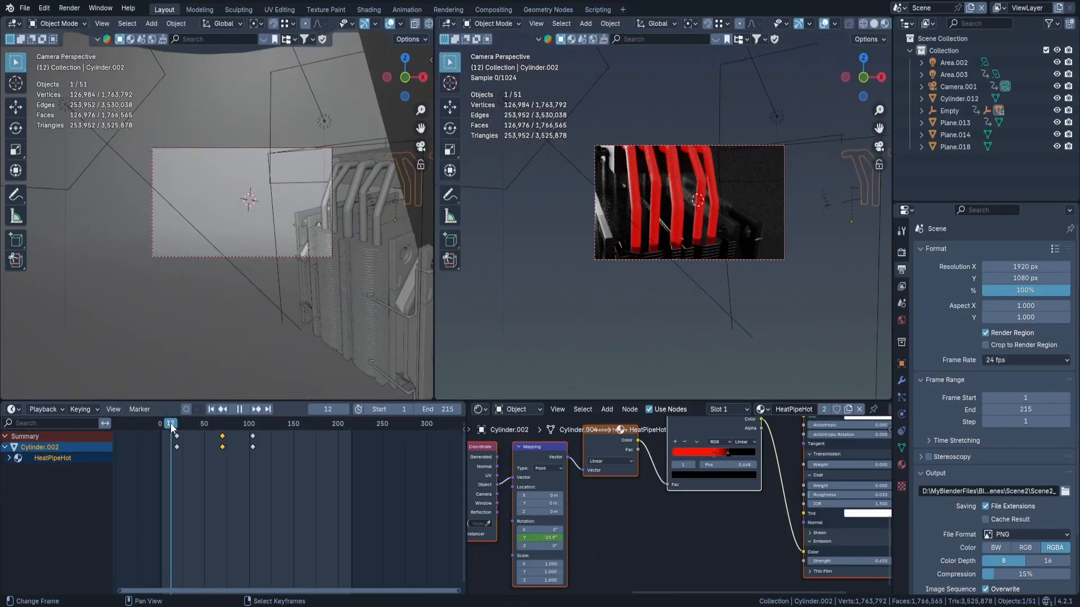
# Play the heat pipes' glow animation from frame 19 and examine the rendered pipes and the HeatPipeHot material nodes.
pyautogui.moveTo(170, 423); pyautogui.dragTo(177, 424)
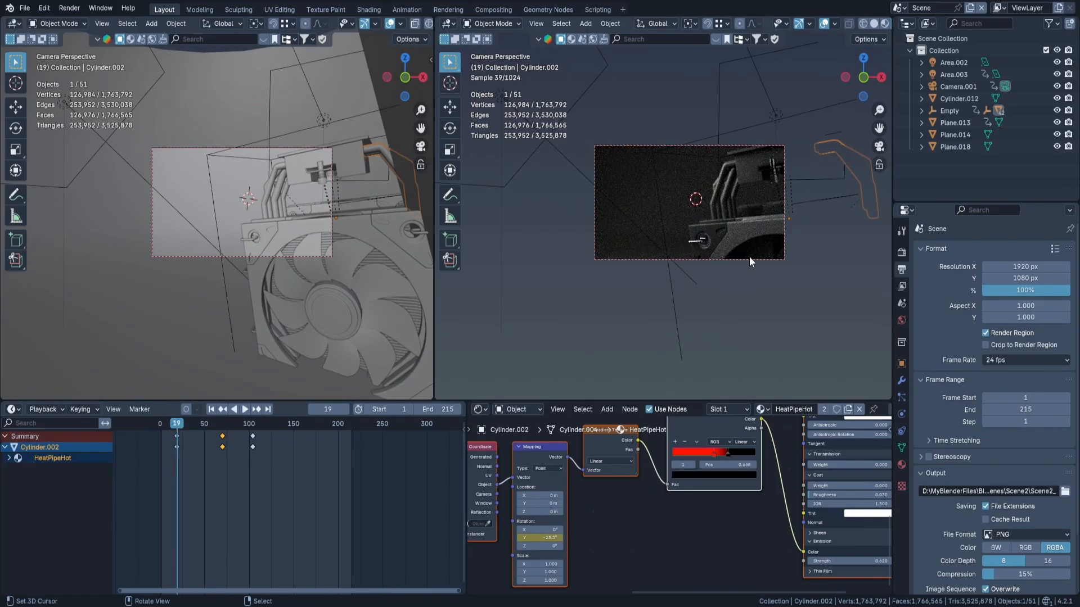
pyautogui.press('space')
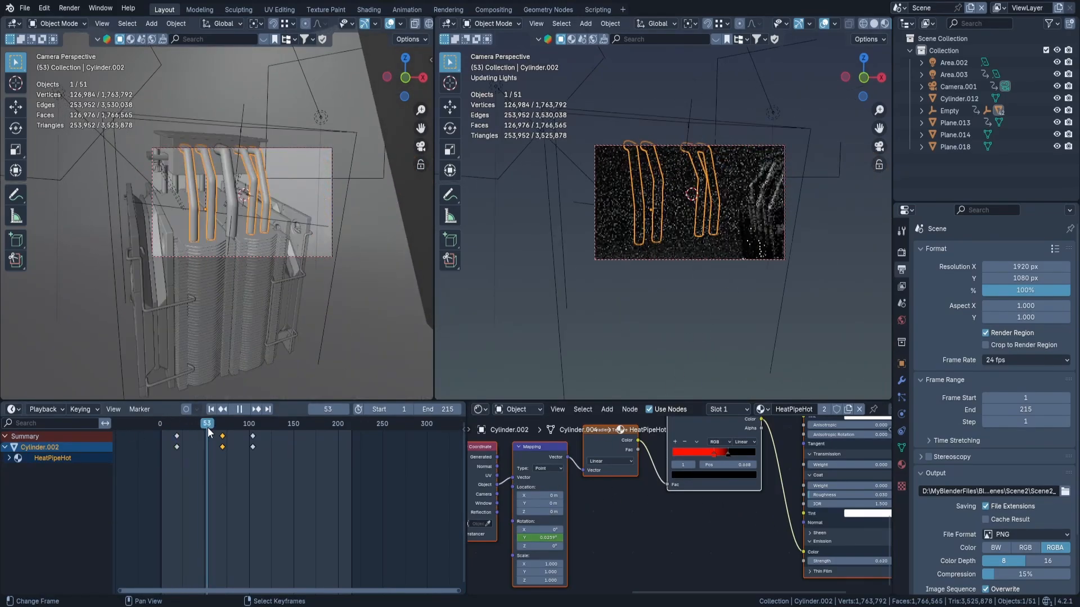
pyautogui.press('space')
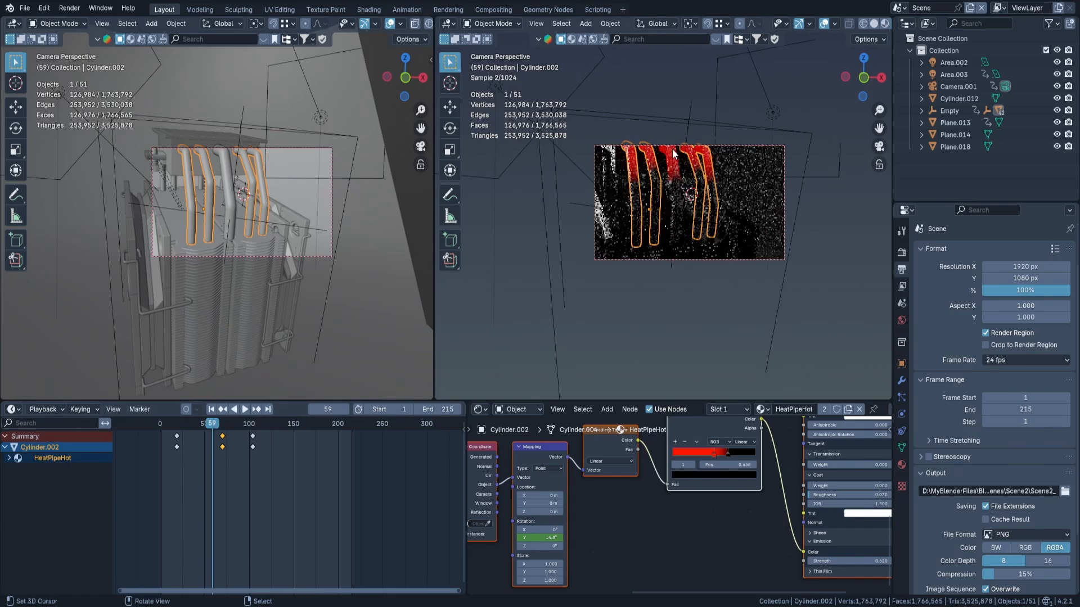
pyautogui.scroll(4, 672, 148)
pyautogui.scroll(-5, 696, 523)
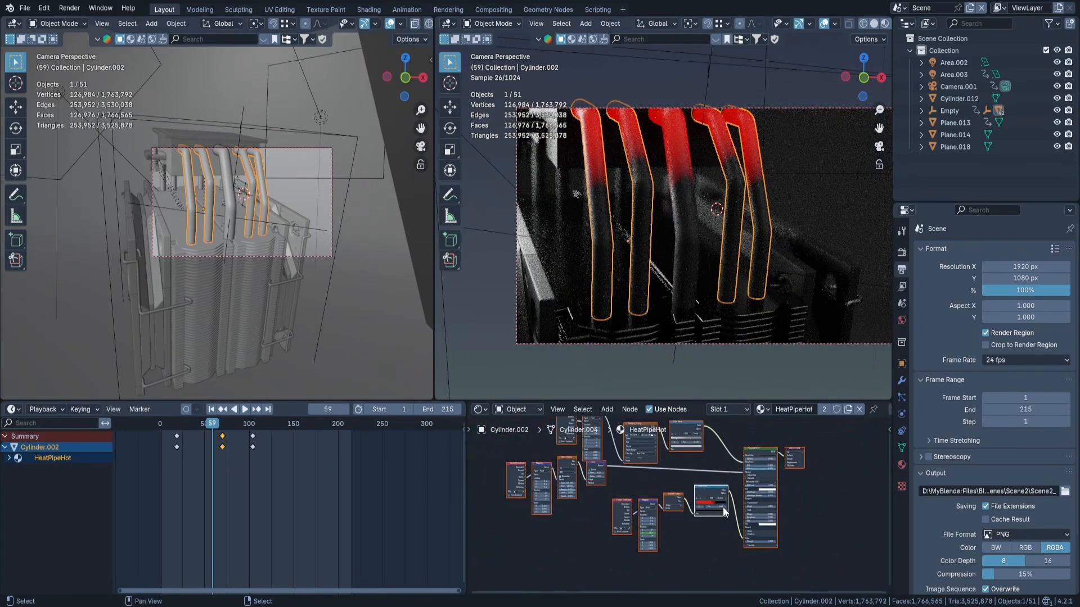
pyautogui.scroll(7, 723, 507)
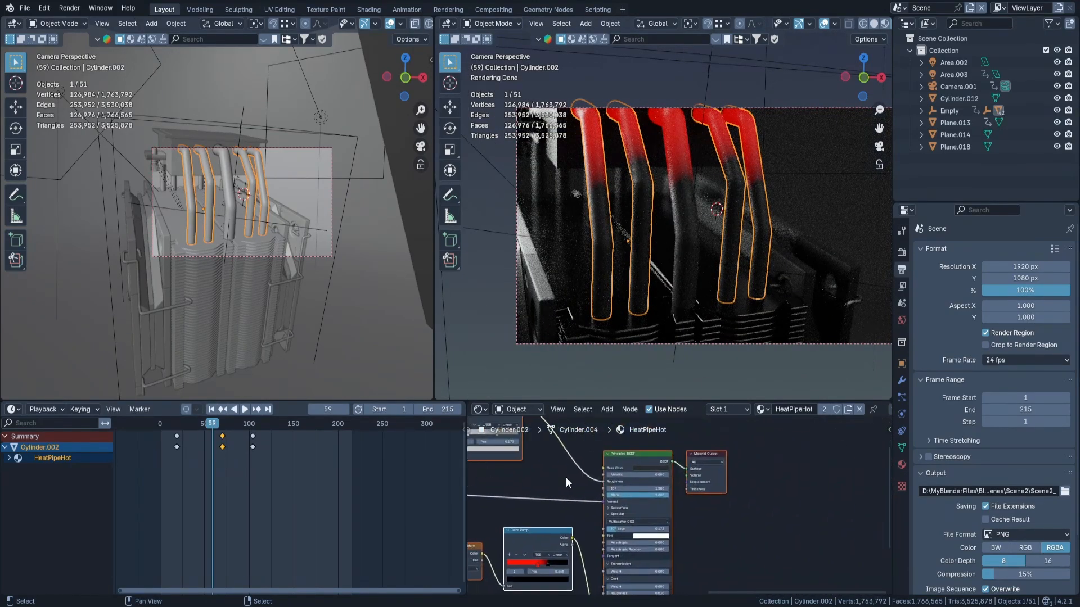
# Examine the HeatPipeHot material's glow nodes, from the Color Ramp back to the Gradient Texture, Mapping and Texture Coordinate nodes.
pyautogui.moveTo(652, 477); pyautogui.dragTo(657, 487, button='middle')
pyautogui.scroll(2, 658, 493)
pyautogui.moveTo(643, 534); pyautogui.dragTo(648, 428, button='middle')
pyautogui.scroll(-1, 606, 503)
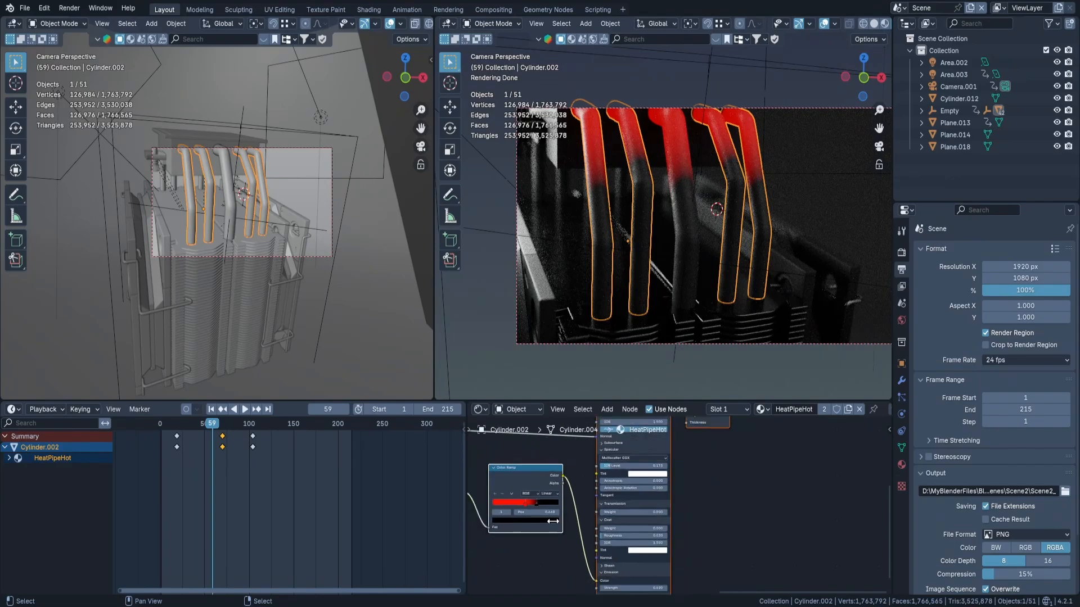
pyautogui.moveTo(553, 521); pyautogui.dragTo(728, 500, button='middle')
pyautogui.scroll(5, 596, 540)
pyautogui.moveTo(583, 551); pyautogui.dragTo(652, 536, button='middle')
pyautogui.scroll(-4, 585, 558)
pyautogui.scroll(5, 659, 485)
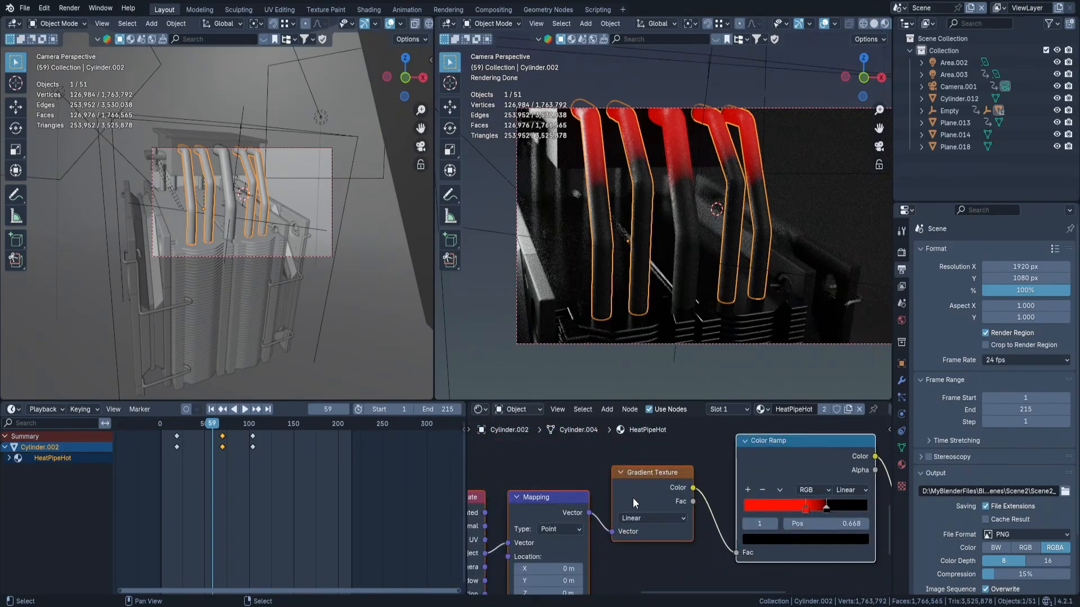
pyautogui.moveTo(633, 498); pyautogui.dragTo(653, 511, button='middle')
pyautogui.moveTo(651, 397); pyautogui.dragTo(652, 336)
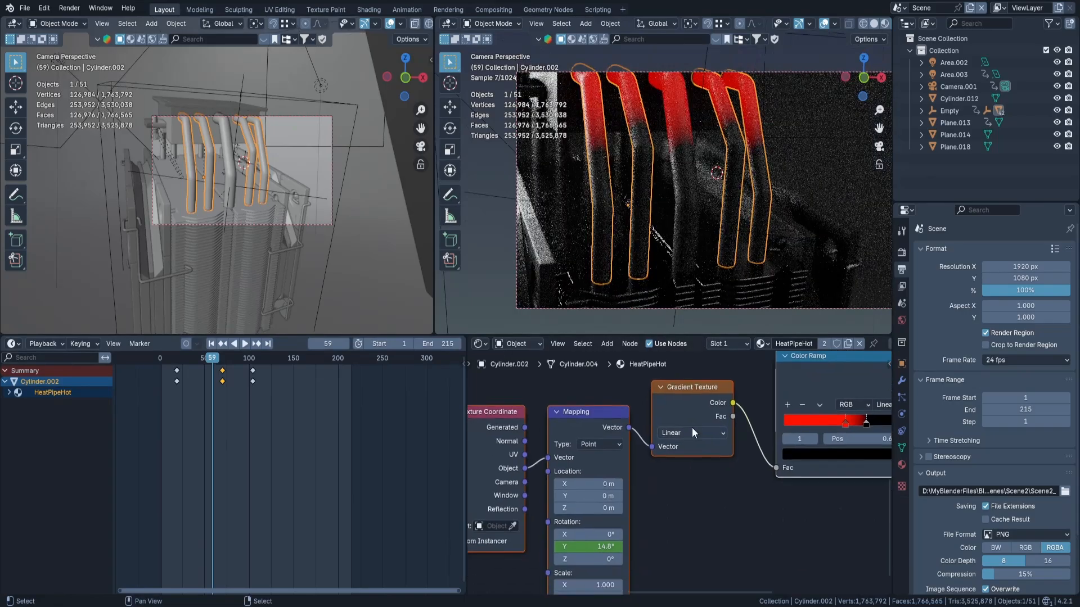
pyautogui.moveTo(578, 523); pyautogui.dragTo(668, 489, button='middle')
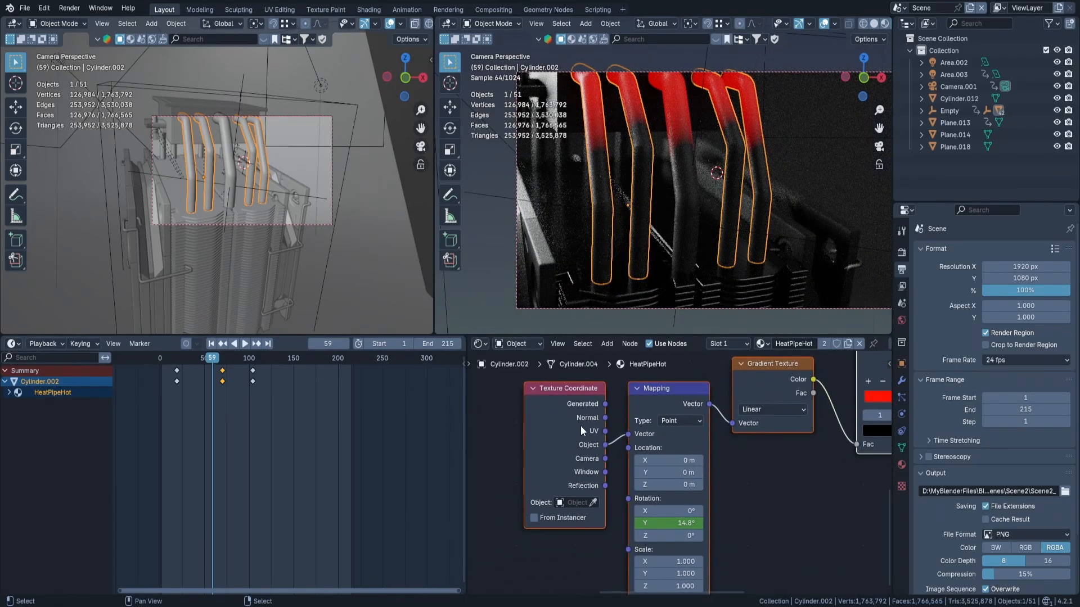
# Try moving the glow Color Ramp's black stop to position 1.000 and varying the Mapping node's Y rotation.
pyautogui.moveTo(810, 417); pyautogui.dragTo(534, 482, button='middle')
pyautogui.scroll(-1, 734, 437)
pyautogui.moveTo(655, 466); pyautogui.dragTo(721, 465)
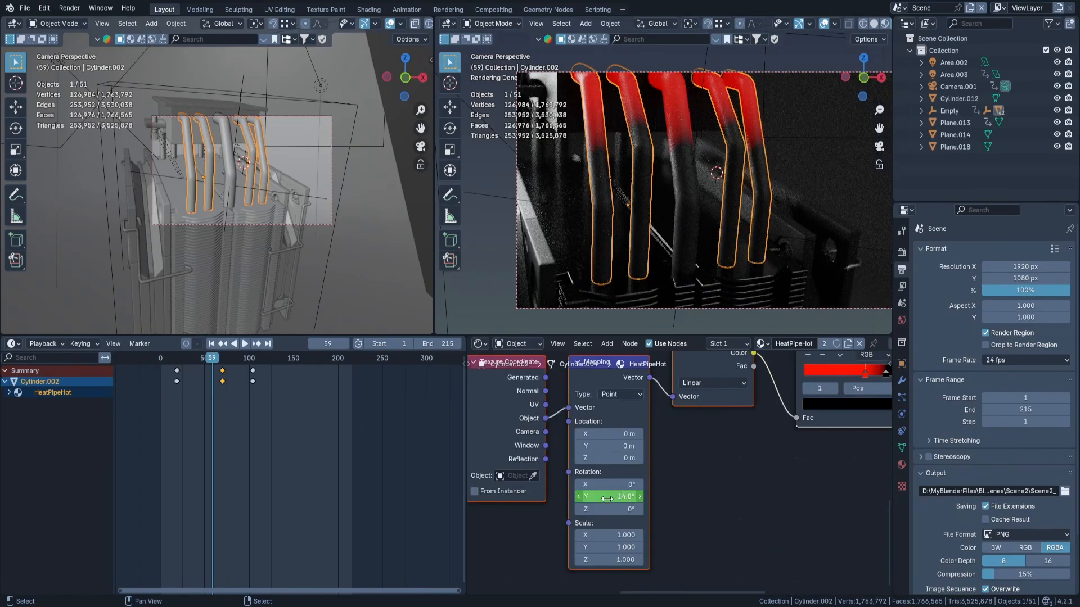
pyautogui.moveTo(609, 497)
pyautogui.mouseDown()
pyautogui.moveTo(626, 497)
pyautogui.moveTo(614, 497)
pyautogui.mouseUp()
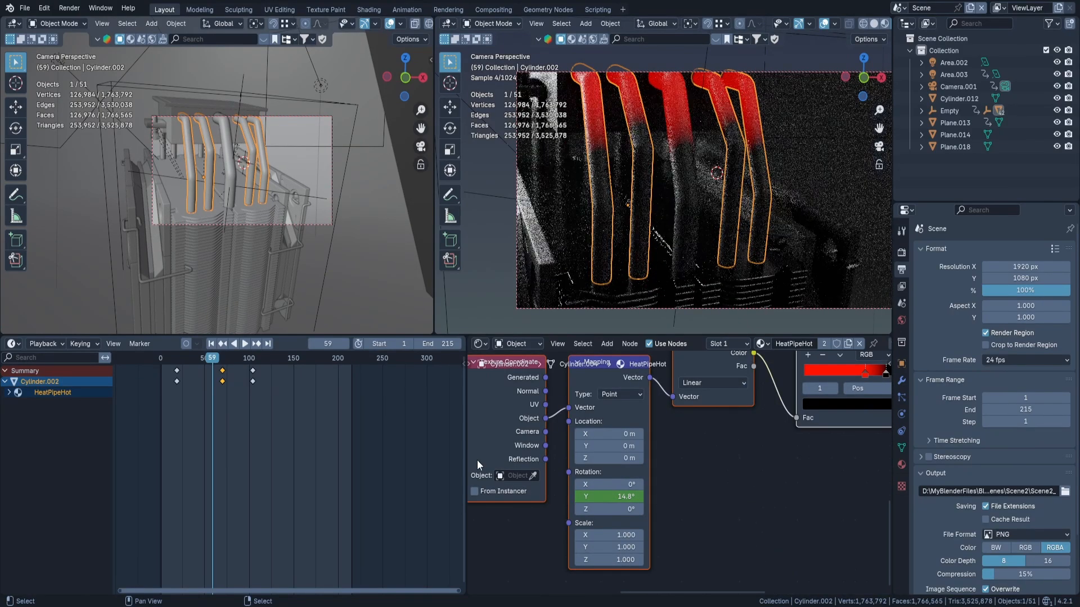
# Go to frame 19 and switch the render engine to EEVEE while viewing the cooler from a free angle.
pyautogui.click(176, 362)
pyautogui.moveTo(674, 270); pyautogui.dragTo(714, 216, button='middle')
pyautogui.click(721, 215)
pyautogui.click(901, 254)
pyautogui.click(989, 250)
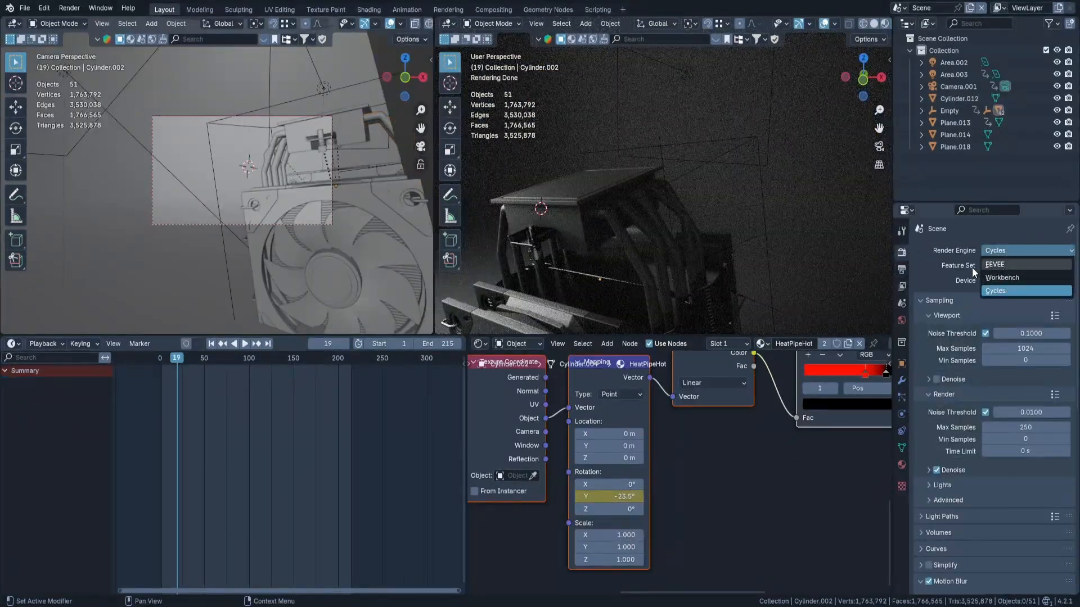
pyautogui.moveTo(655, 256); pyautogui.dragTo(647, 264, button='middle')
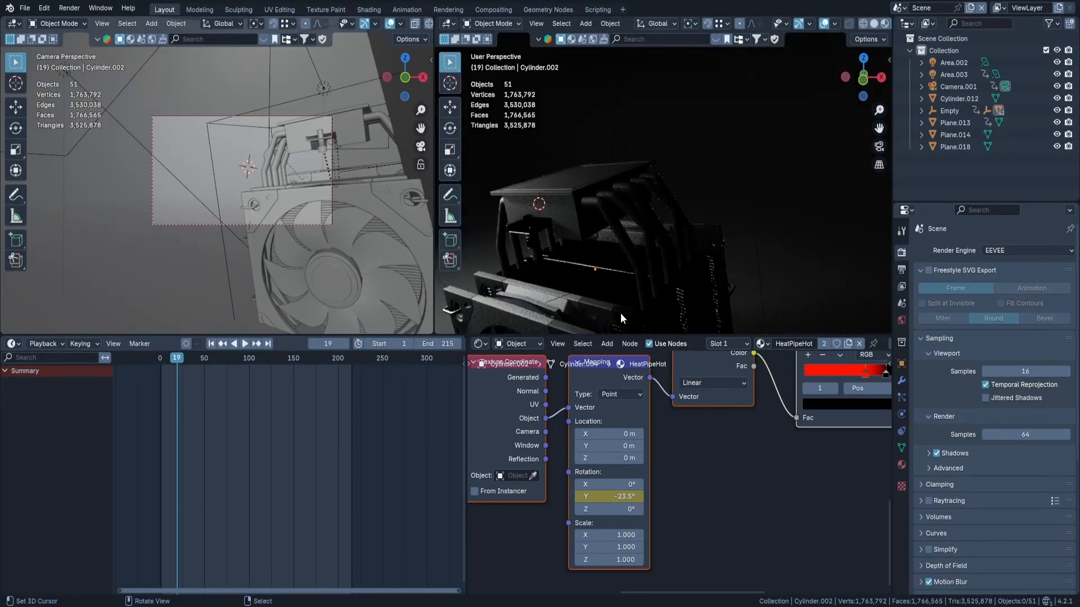
# Try changing the Mapping node's Y rotation to test the heat pipe gradient, then undo the change.
pyautogui.moveTo(609, 496); pyautogui.dragTo(640, 496)
pyautogui.hotkey('ctrl', 'z')
pyautogui.keyDown('shift'); pyautogui.moveTo(619, 258); pyautogui.dragTo(637, 228, button='middle'); pyautogui.keyUp('shift')
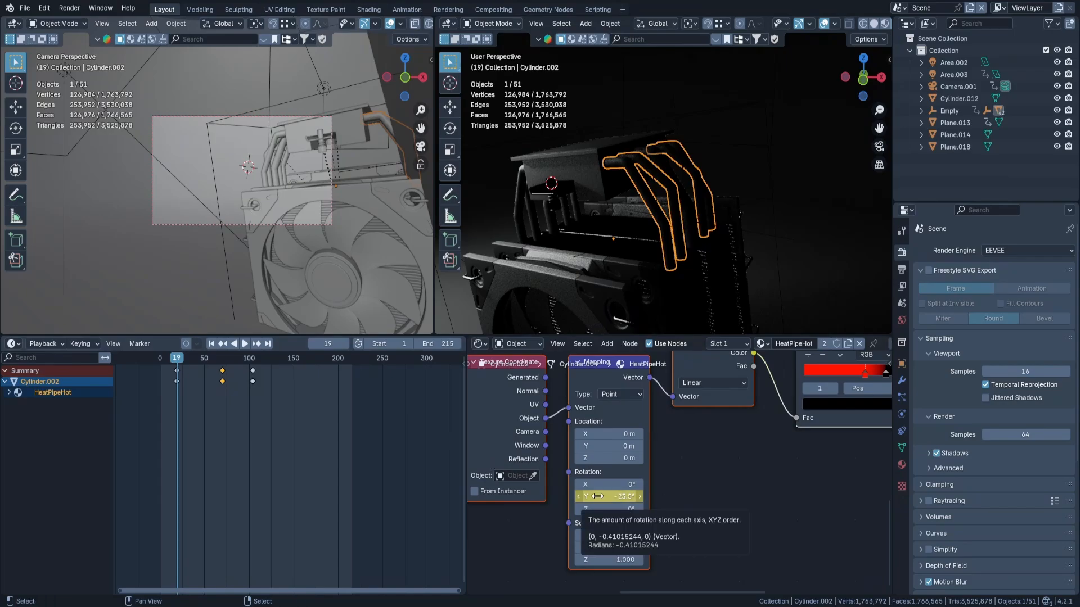
# Scrub and play the animation through the camera to review the heat pipes' material changes in EEVEE.
pyautogui.press('space')
pyautogui.press('KP_0')
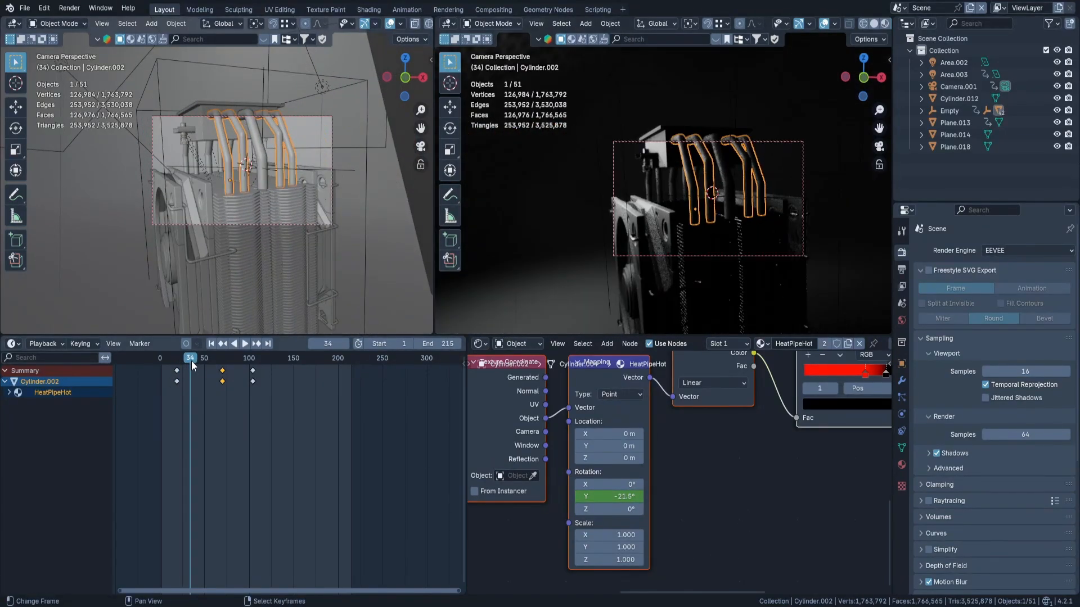
pyautogui.moveTo(221, 363)
pyautogui.mouseDown()
pyautogui.moveTo(207, 359)
pyautogui.moveTo(276, 380)
pyautogui.moveTo(242, 391)
pyautogui.moveTo(243, 360)
pyautogui.moveTo(252, 365)
pyautogui.moveTo(202, 363)
pyautogui.mouseUp()
pyautogui.scroll(-9, 506, 483)
pyautogui.press('space')
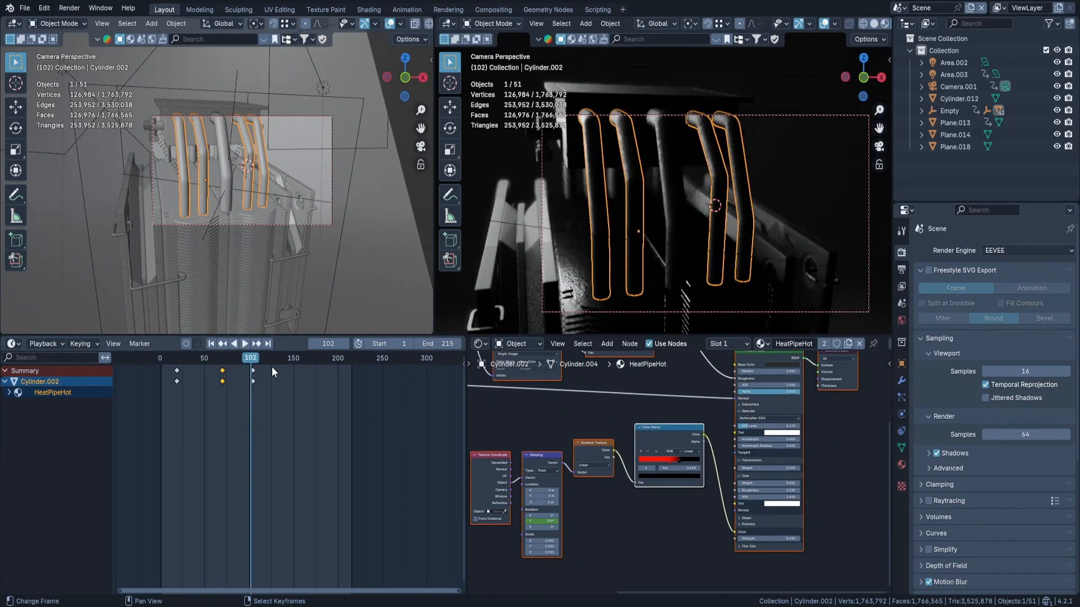
pyautogui.press('space')
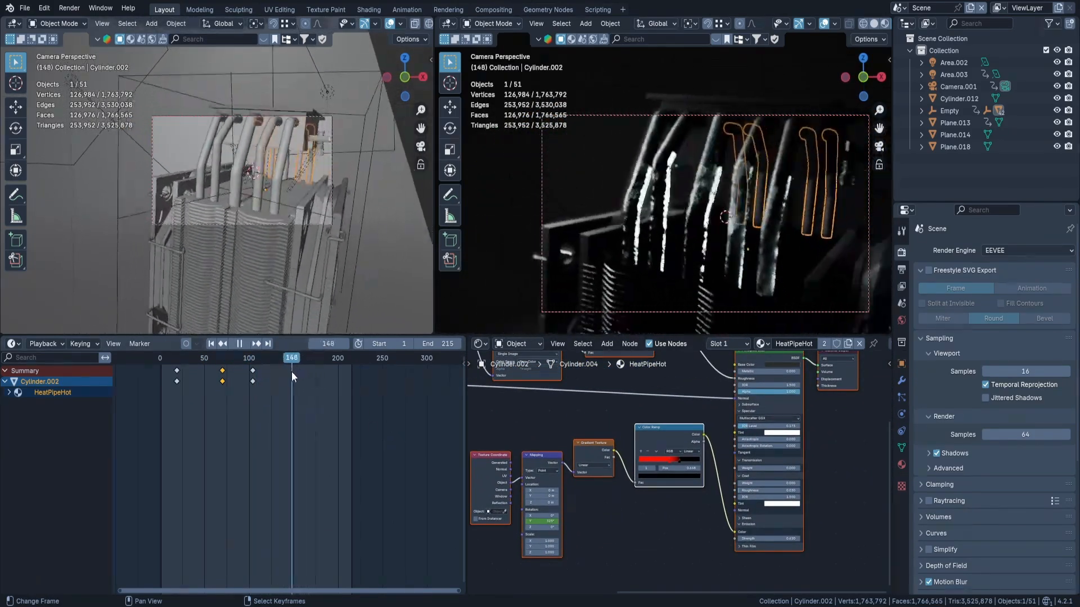
# Select a frosted heat pipe and move the ice Principled BSDF and its Color Ramp down in the HeatPipes node tree.
pyautogui.click(298, 379)
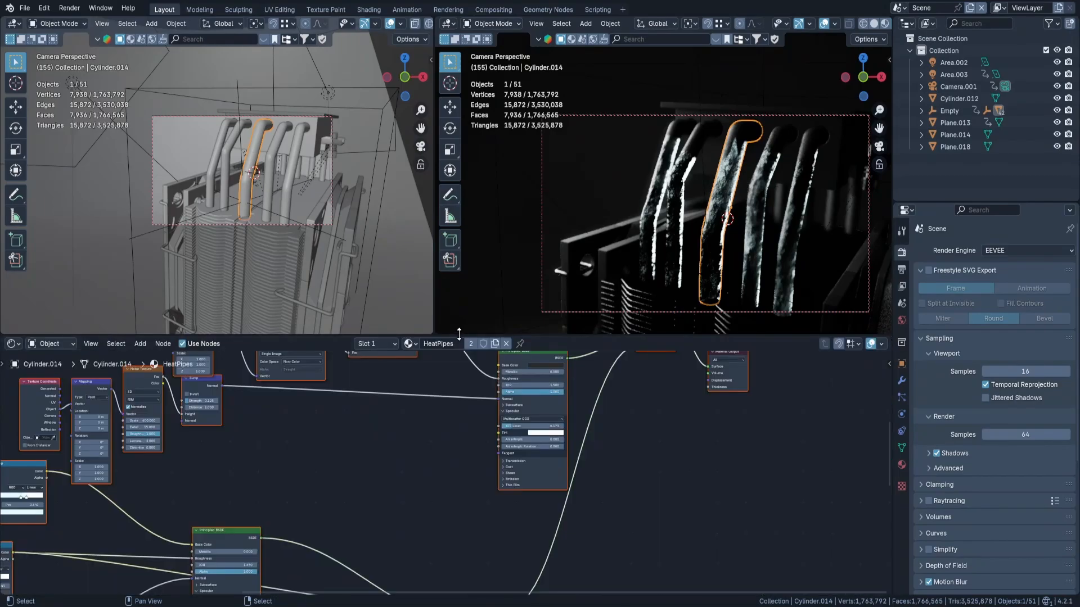
pyautogui.moveTo(459, 334); pyautogui.dragTo(459, 159)
pyautogui.scroll(-12, 505, 352)
pyautogui.moveTo(116, 430); pyautogui.dragTo(501, 568)
pyautogui.moveTo(374, 406); pyautogui.dragTo(372, 463)
pyautogui.moveTo(288, 379); pyautogui.dragTo(305, 443)
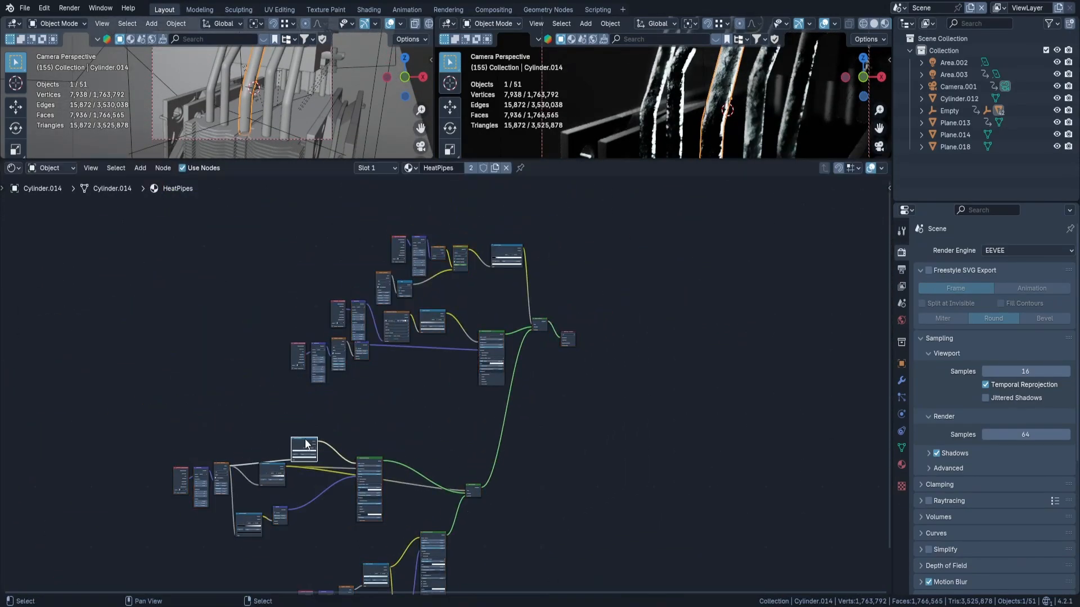
# Move the lowest Principled BSDF node group closer to its Mix Shader and shift that group's Color Ramp down.
pyautogui.scroll(3, 531, 322)
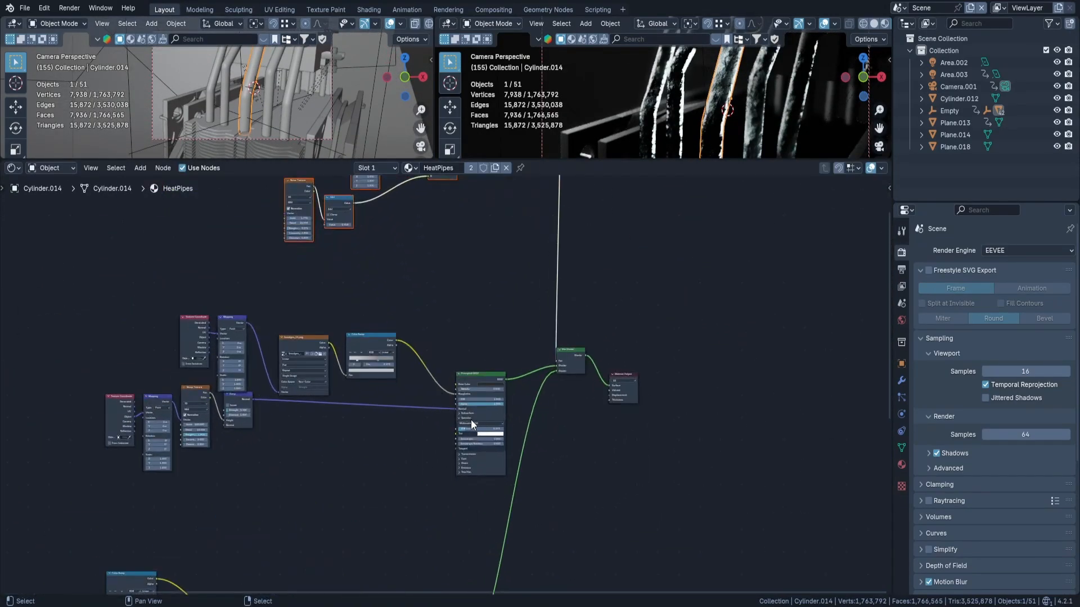
pyautogui.scroll(2, 471, 424)
pyautogui.moveTo(472, 425); pyautogui.dragTo(445, 410, button='middle')
pyautogui.scroll(-3, 461, 423)
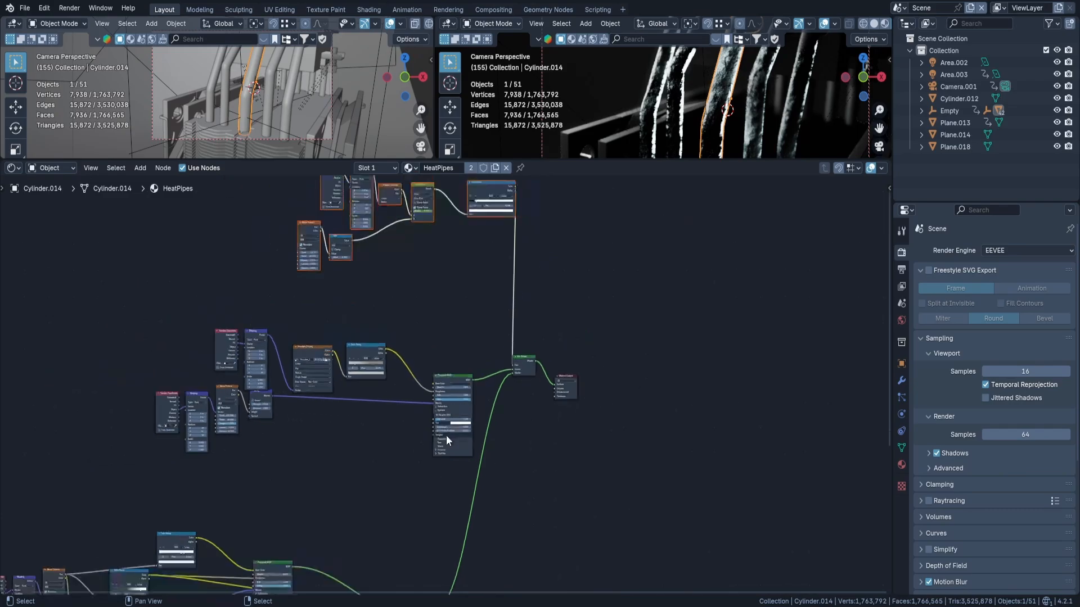
pyautogui.moveTo(451, 531); pyautogui.dragTo(624, 269, button='middle')
pyautogui.scroll(1, 565, 375)
pyautogui.moveTo(273, 430); pyautogui.dragTo(612, 482)
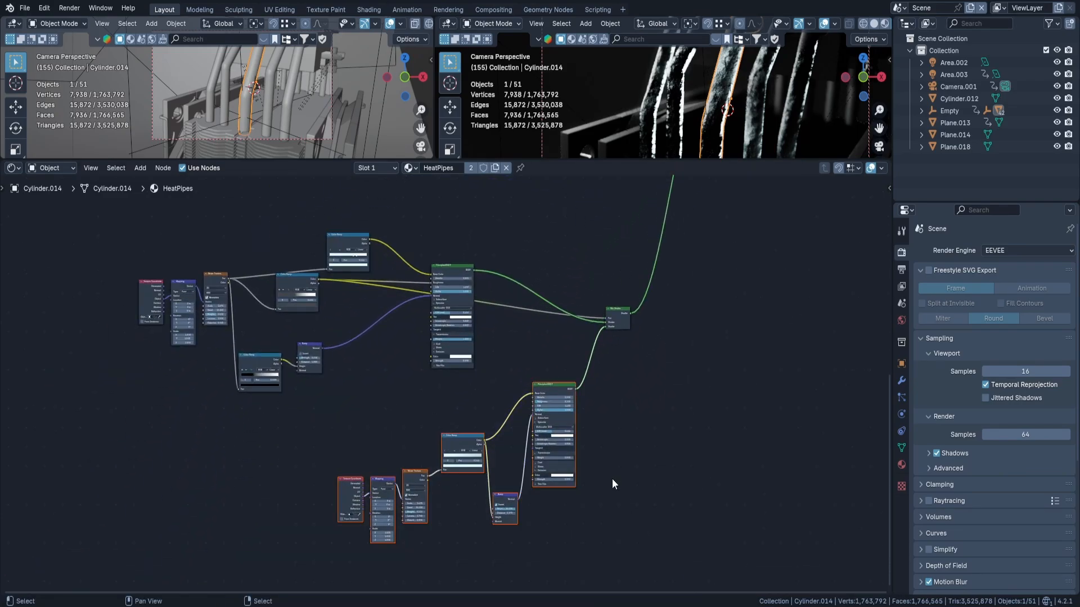
pyautogui.press('g')
pyautogui.click(560, 440)
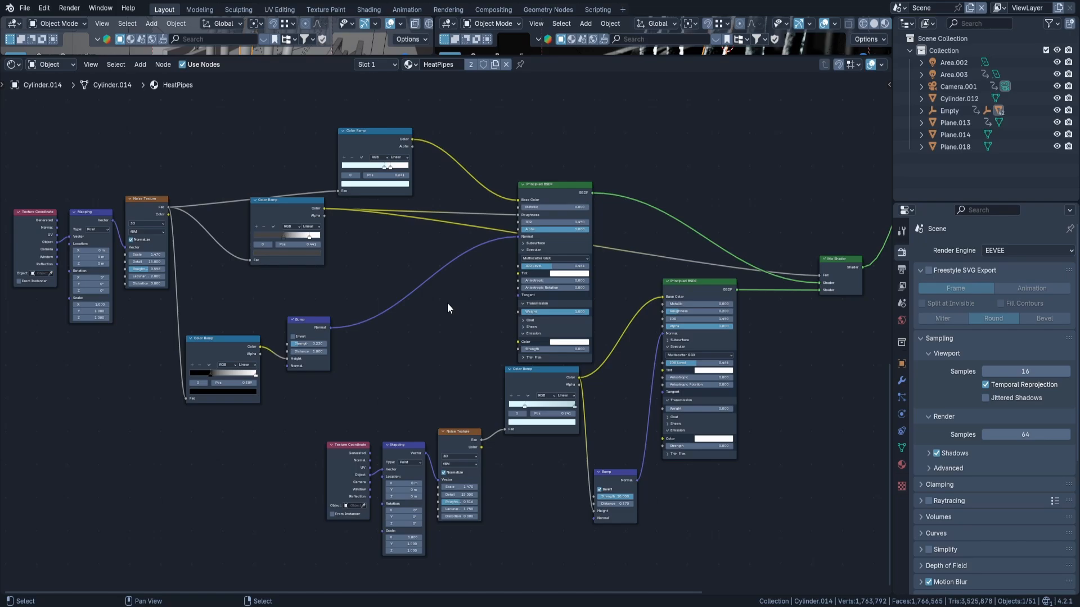
pyautogui.moveTo(540, 388); pyautogui.dragTo(536, 411)
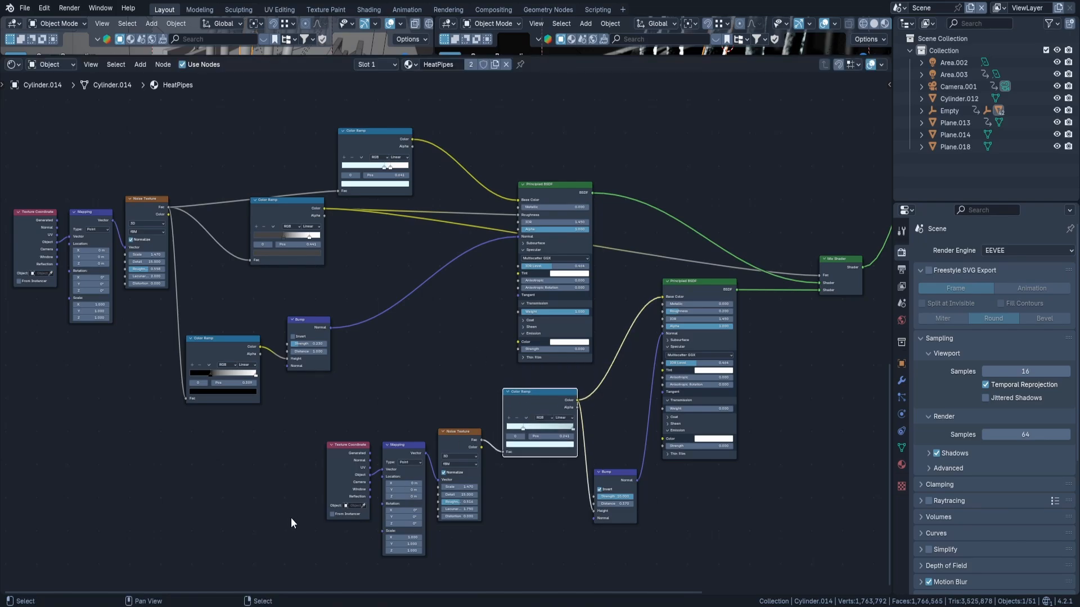
# Switch the render engine to Cycles and inspect the frosted heat pipes from several close angles.
pyautogui.scroll(-3, 315, 406)
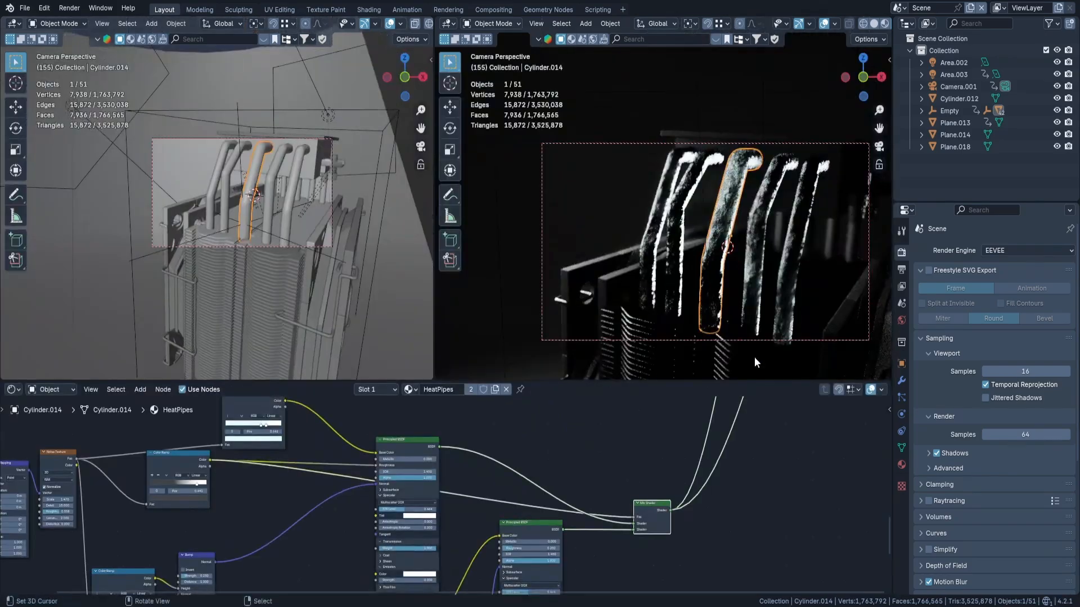
pyautogui.moveTo(722, 211); pyautogui.dragTo(695, 198, button='middle')
pyautogui.click(1000, 288)
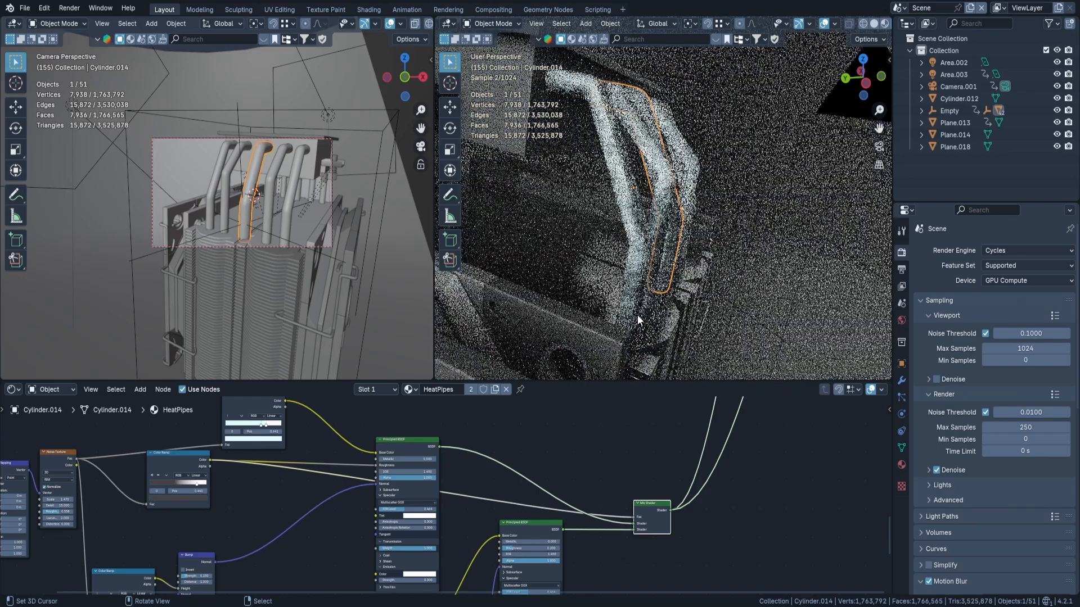
pyautogui.moveTo(616, 197)
pyautogui.mouseDown(button='middle')
pyautogui.moveTo(595, 187)
pyautogui.moveTo(730, 322)
pyautogui.moveTo(679, 278)
pyautogui.mouseUp(button='middle')
pyautogui.scroll(8, 486, 439)
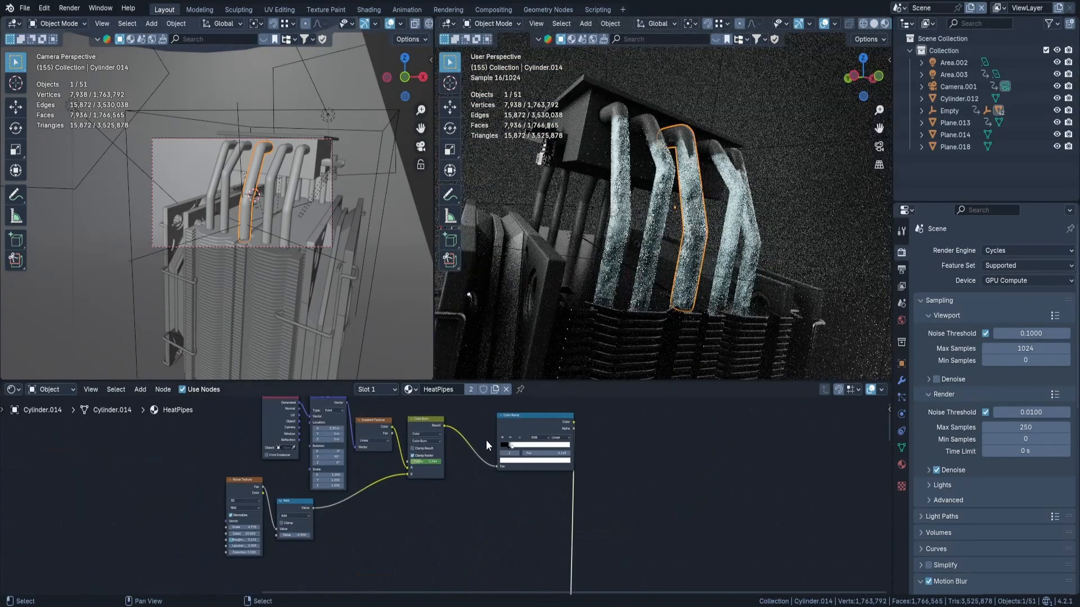
# Try lowering the Color Burn node's animated Factor to test how the frost spreads over the pipes.
pyautogui.moveTo(413, 459); pyautogui.dragTo(420, 487, button='middle')
pyautogui.scroll(2, 421, 487)
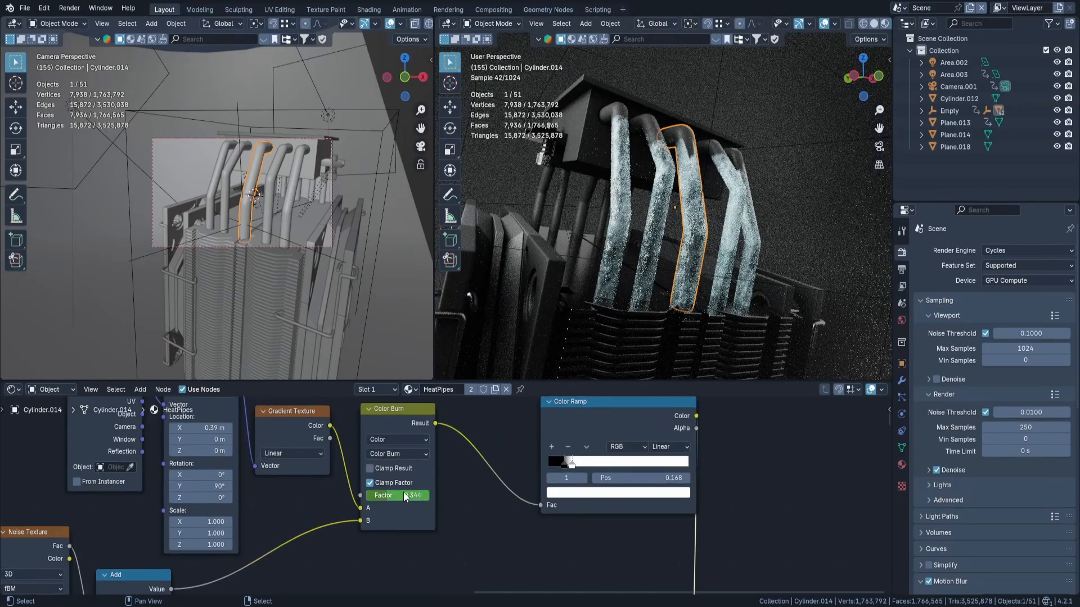
pyautogui.moveTo(398, 495)
pyautogui.mouseDown()
pyautogui.moveTo(421, 495)
pyautogui.moveTo(353, 495)
pyautogui.mouseUp()
# Switch the render engine to EEVEE and try varying the Color Burn Factor to preview the frost spreading.
pyautogui.click(1001, 251)
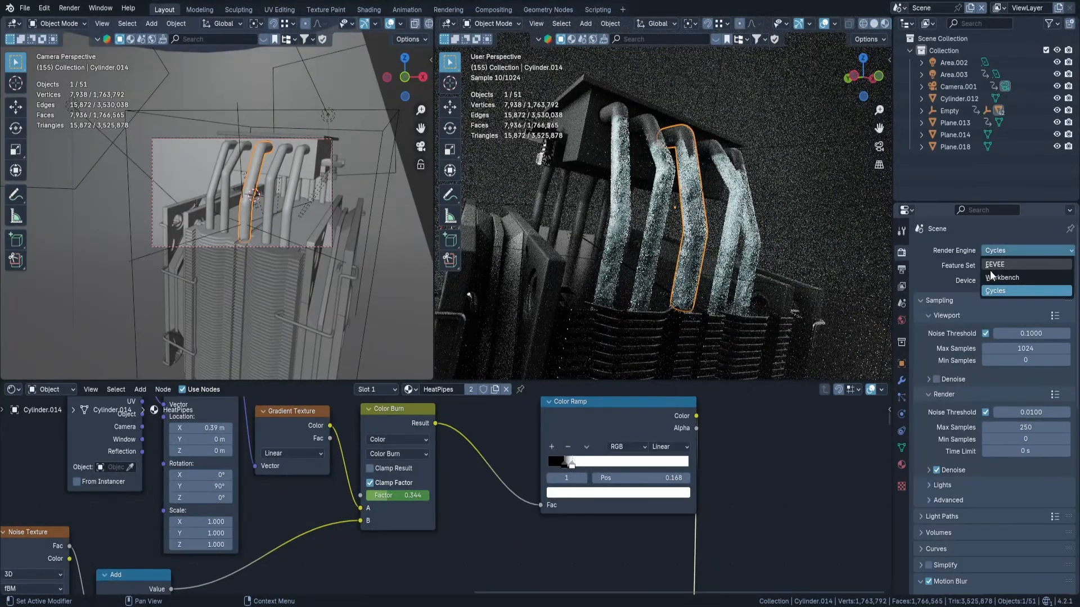
pyautogui.click(993, 265)
pyautogui.moveTo(390, 494); pyautogui.dragTo(407, 494)
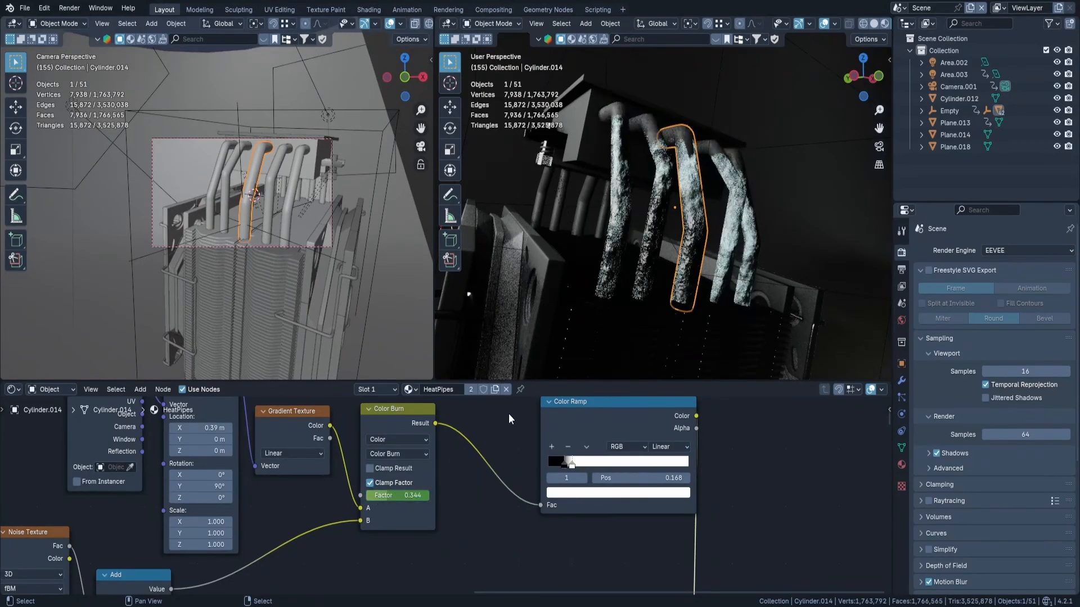
pyautogui.moveTo(580, 219); pyautogui.dragTo(613, 194, button='middle')
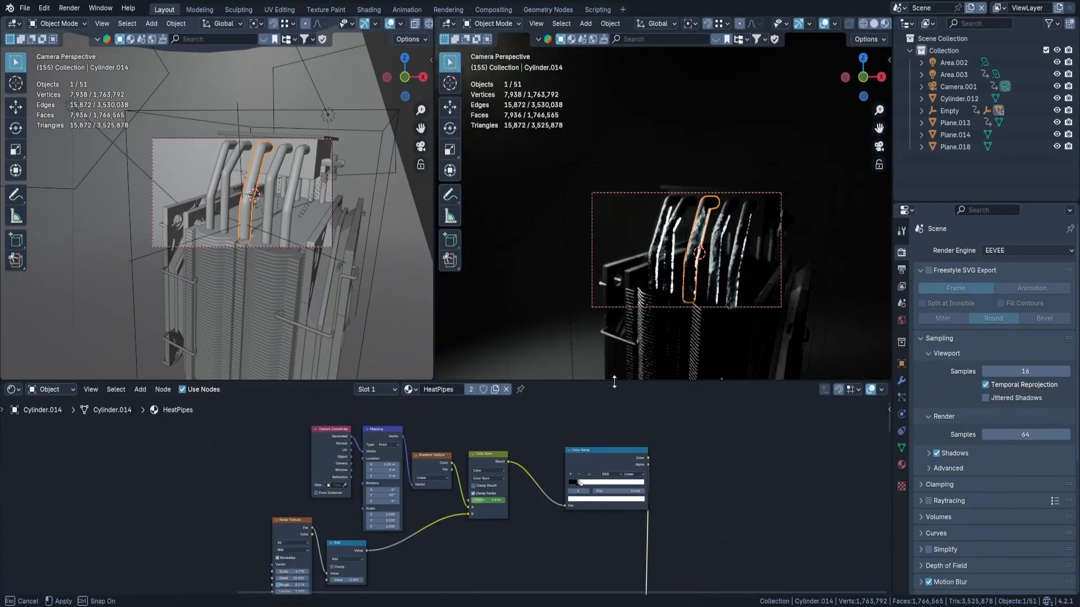
# Enlarge the node editor and move the frost mask's Color Ramp down beside the Color Burn node.
pyautogui.moveTo(612, 379); pyautogui.dragTo(610, 63)
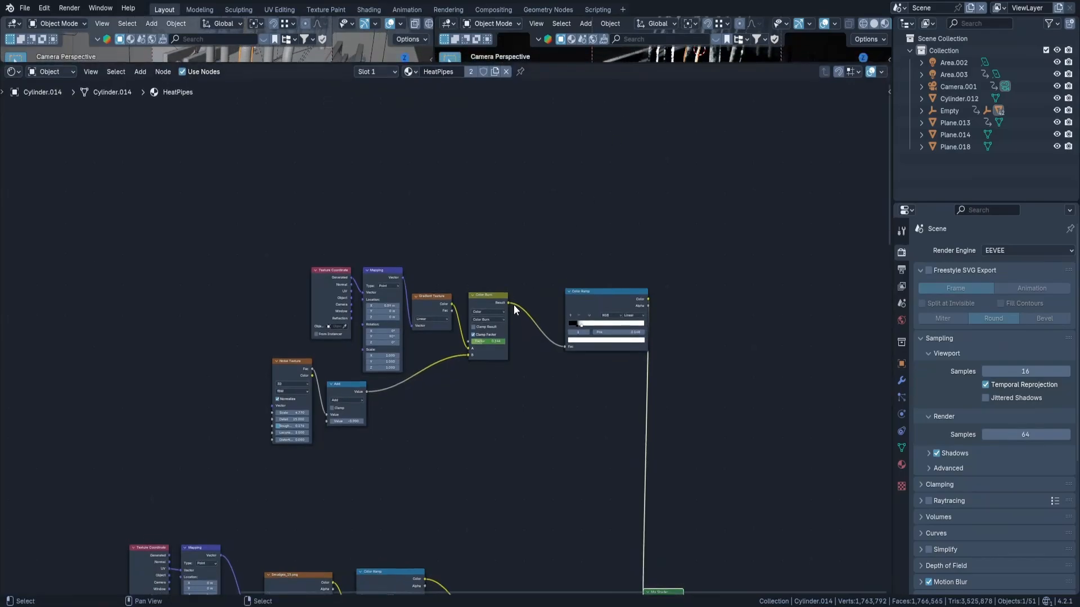
pyautogui.scroll(6, 515, 317)
pyautogui.moveTo(661, 298); pyautogui.dragTo(600, 376)
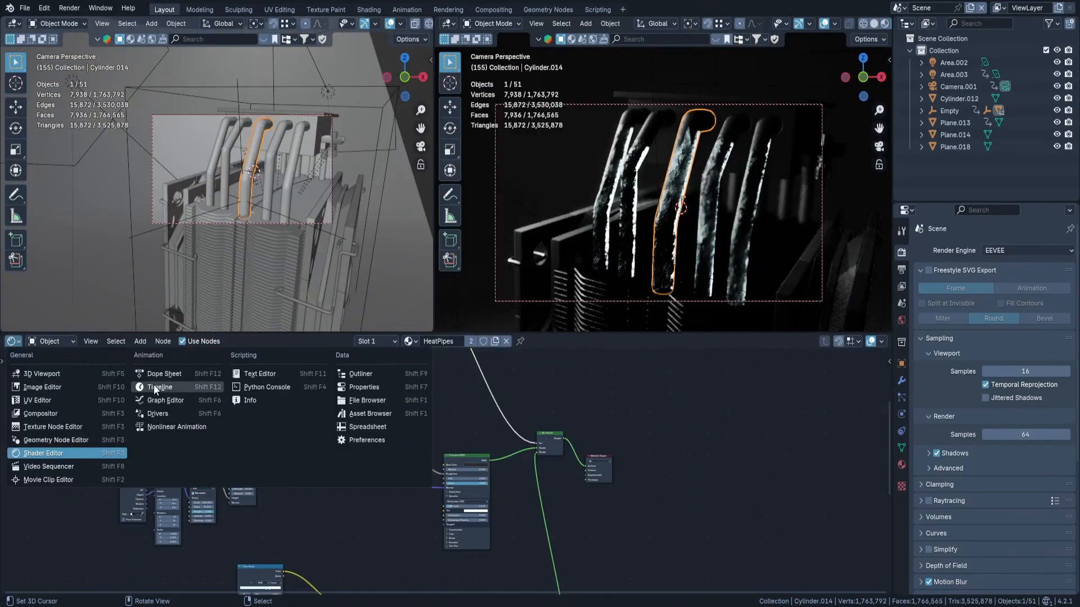
# Play and scrub the animation to frame 218 to review the ending of the shot.
pyautogui.click(155, 376)
pyautogui.press('space')
pyautogui.moveTo(159, 364); pyautogui.dragTo(483, 357)
pyautogui.press('space')
# Set the interpolation of the camera's rotation keyframes to Bezier in the Graph Editor.
pyautogui.click(332, 137)
pyautogui.press('n')
pyautogui.click(12, 341)
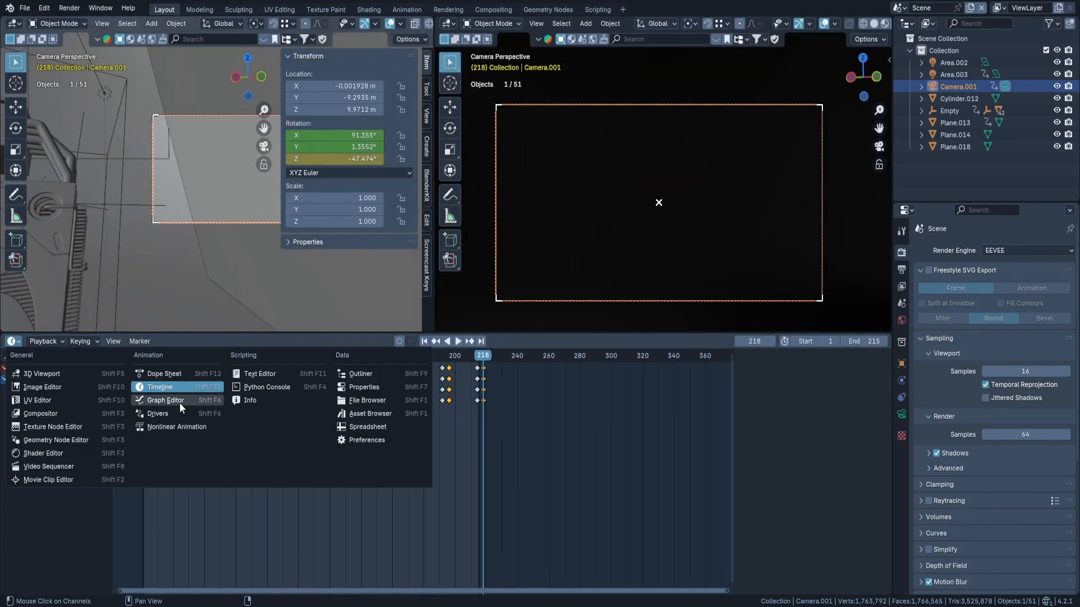
pyautogui.click(179, 403)
pyautogui.press('Home')
pyautogui.press('t')
pyautogui.click(457, 483)
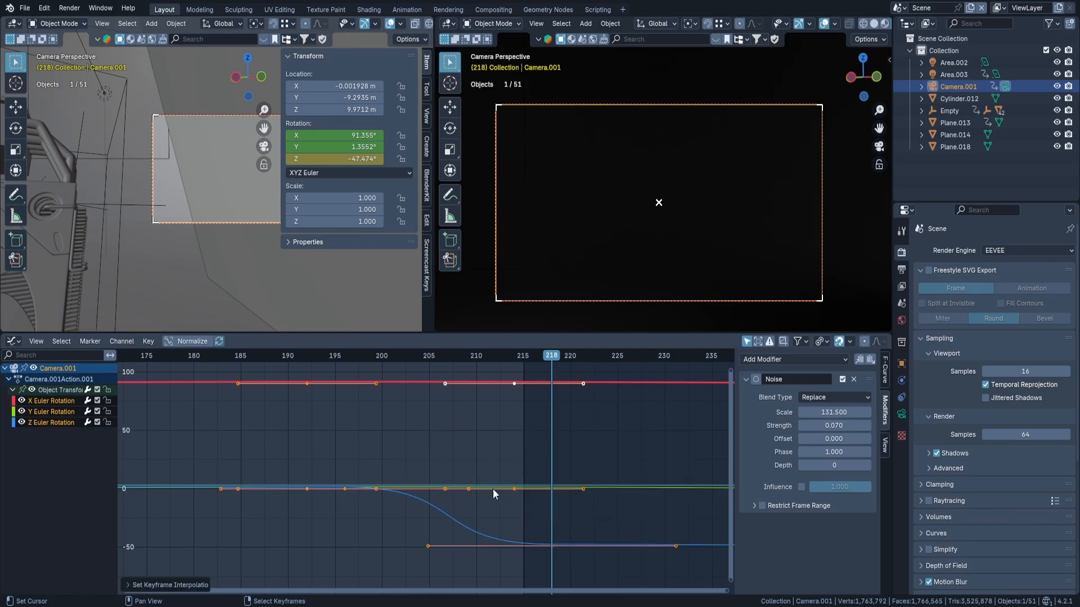
# Try longer easing handles on the camera's rotation curves, preview the swing, then undo the handle change.
pyautogui.click(292, 356)
pyautogui.press('space')
# Replay the camera's final swing to judge its easing, stopping at about frame 203.
pyautogui.press('space')
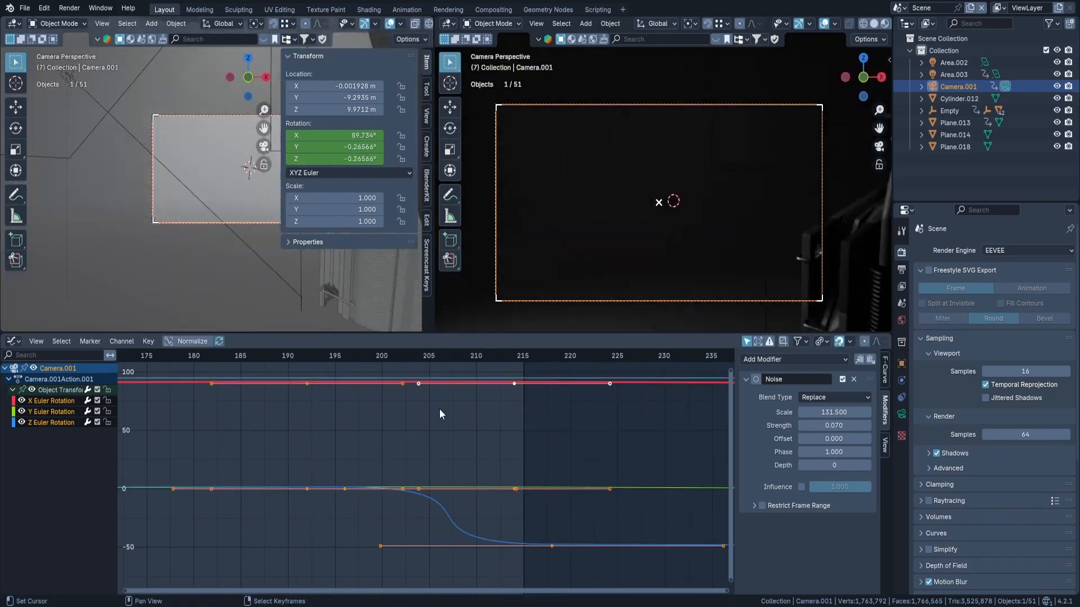
pyautogui.hotkey('ctrl', 'z')
pyautogui.click(289, 354)
pyautogui.press('space')
pyautogui.press('space')
pyautogui.click(375, 357)
pyautogui.press('space')
# Display the World shader nodes and examine the Principled Volume connected to the World Output.
pyautogui.click(55, 341)
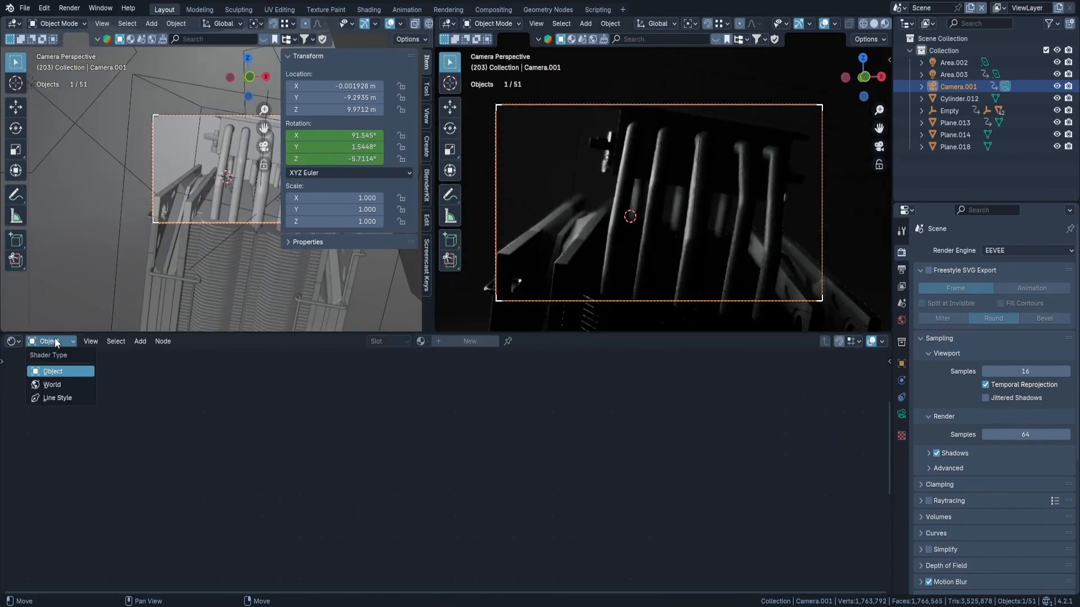
pyautogui.click(53, 384)
pyautogui.scroll(6, 450, 484)
pyautogui.moveTo(400, 411); pyautogui.dragTo(439, 402)
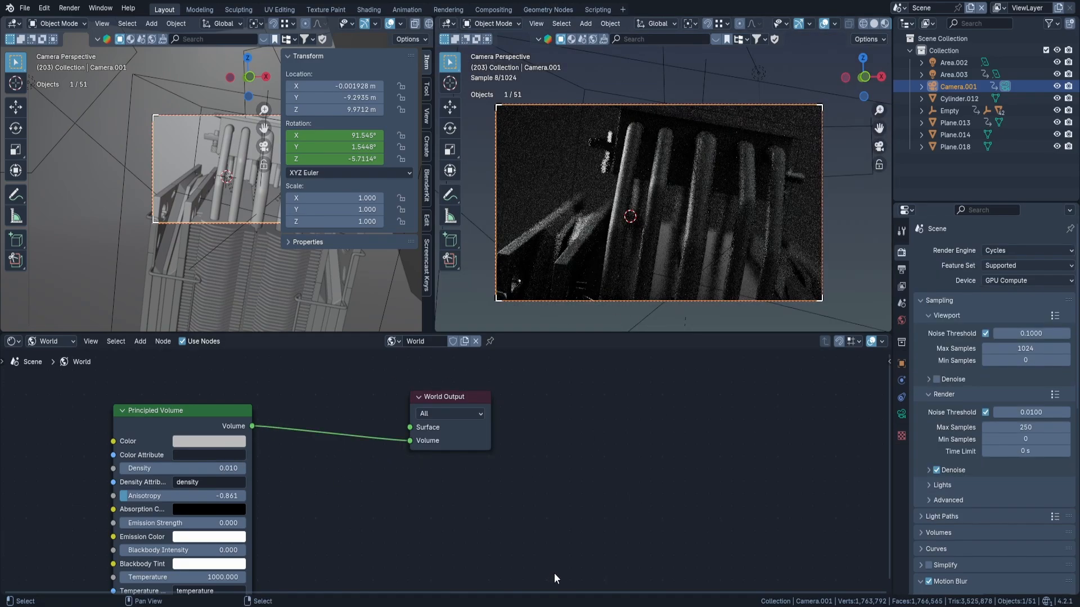
pyautogui.moveTo(316, 500); pyautogui.dragTo(397, 474, button='middle')
# Try raising the World Principled Volume's density to 0.740, undo it, and return to the camera view.
pyautogui.moveTo(292, 443); pyautogui.dragTo(462, 456)
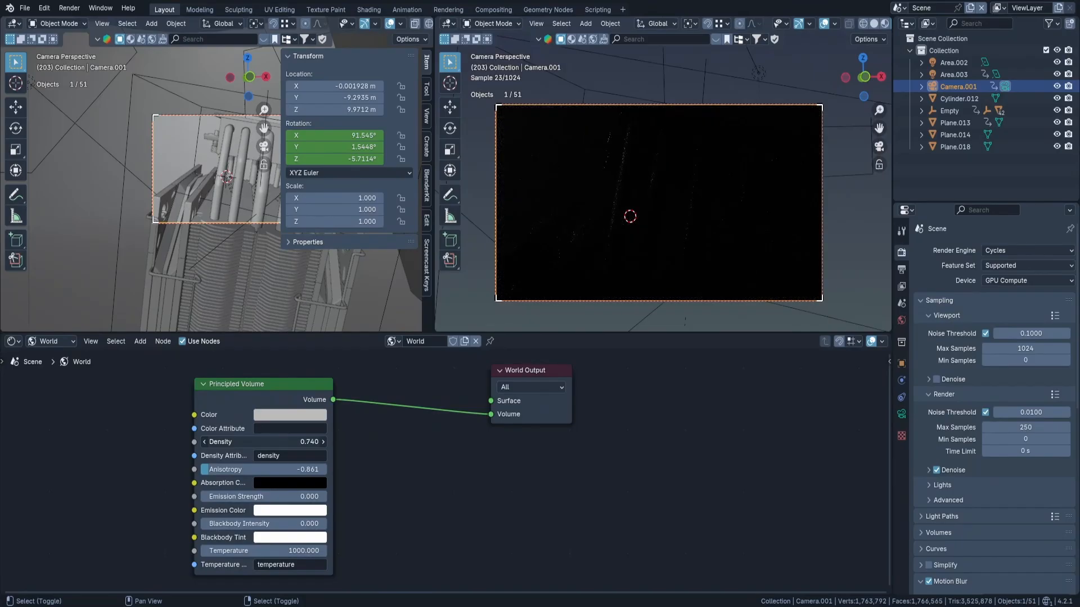
pyautogui.moveTo(624, 225); pyautogui.dragTo(683, 225, button='middle')
pyautogui.hotkey('ctrl', 'z')
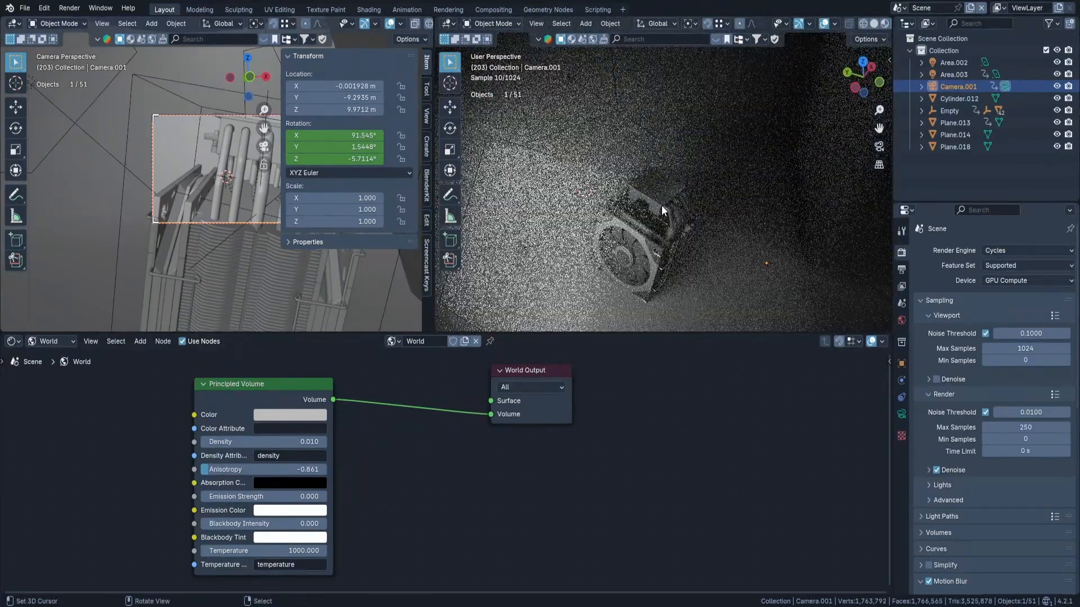
pyautogui.press('KP_0')
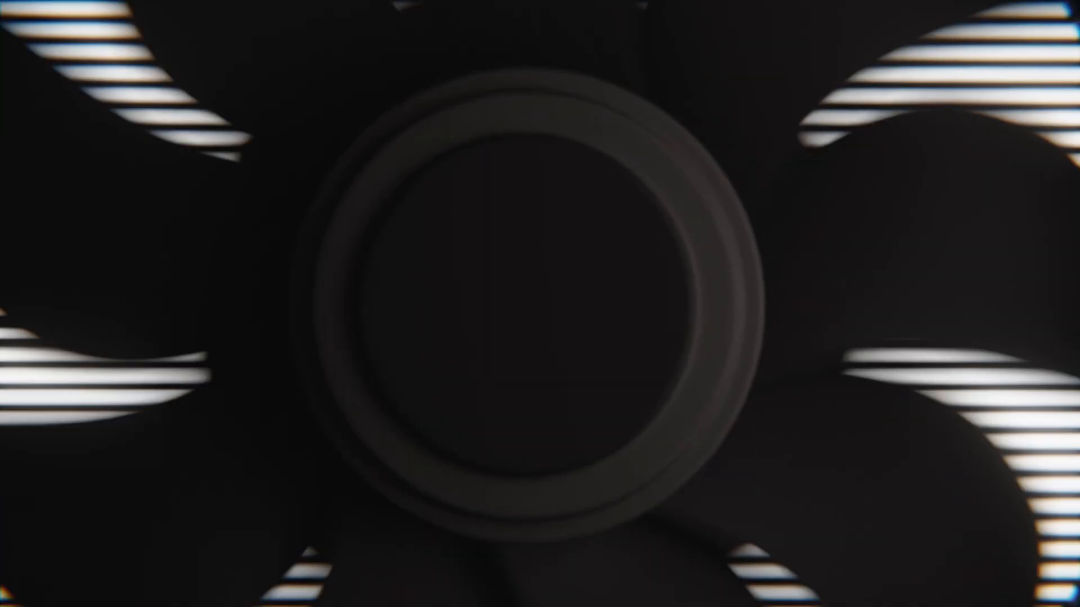
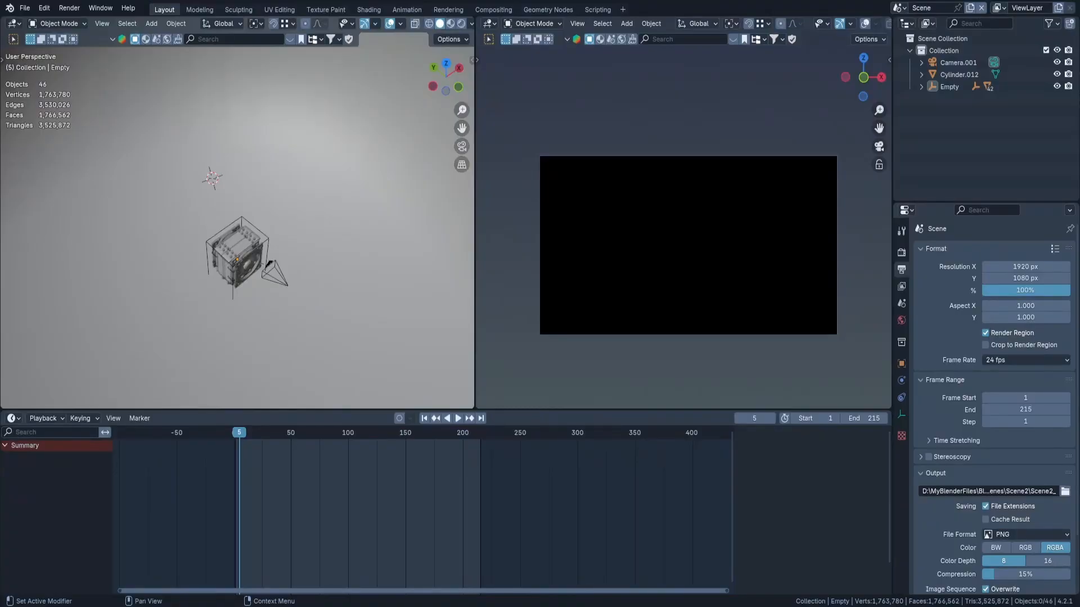
# Nudge the camera and the cooler's empty together, and check the camera's placement in front of the cooler from above.
pyautogui.scroll(6, 304, 284)
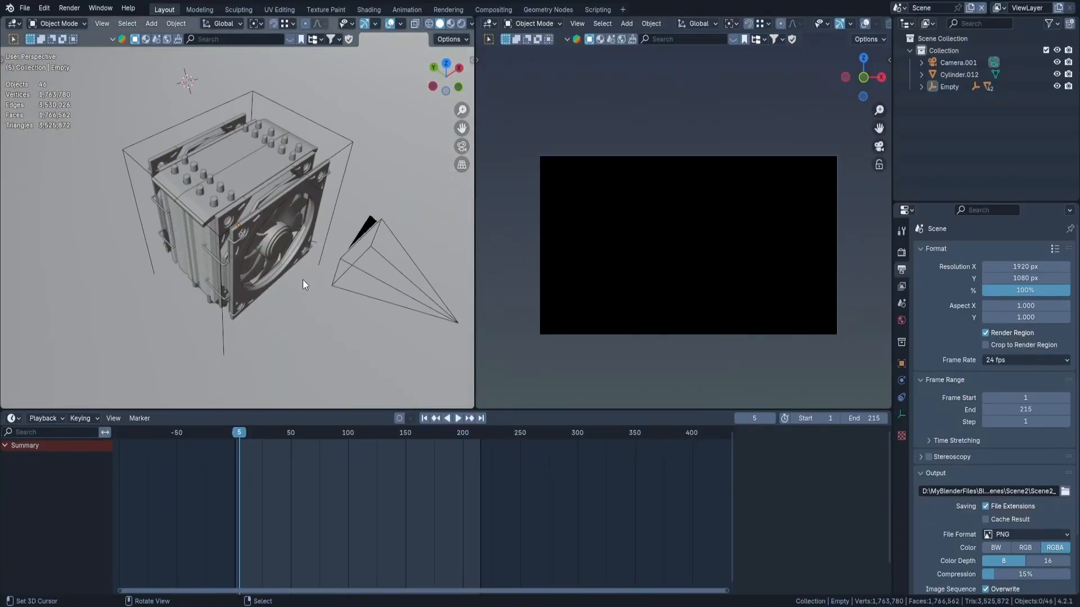
pyautogui.moveTo(304, 284); pyautogui.dragTo(293, 146, button='middle')
pyautogui.click(369, 163)
pyautogui.click(388, 222)
pyautogui.press('g')
pyautogui.press('z')
pyautogui.click(389, 153)
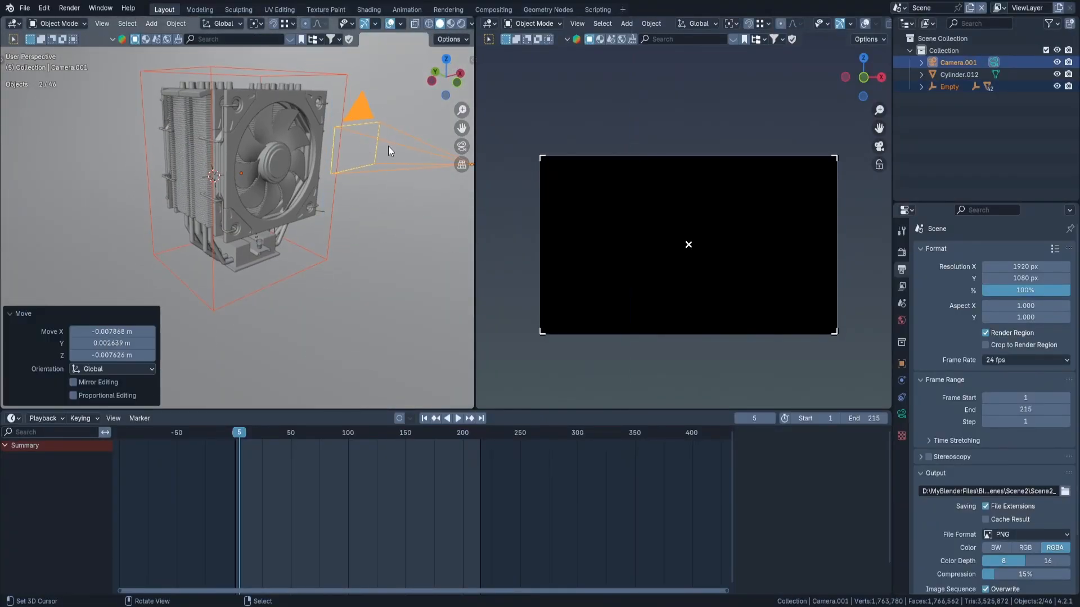
pyautogui.click(368, 148)
pyautogui.click(366, 133)
pyautogui.scroll(-5, 365, 133)
pyautogui.moveTo(366, 132); pyautogui.dragTo(377, 206, button='middle')
pyautogui.press('KP_7')
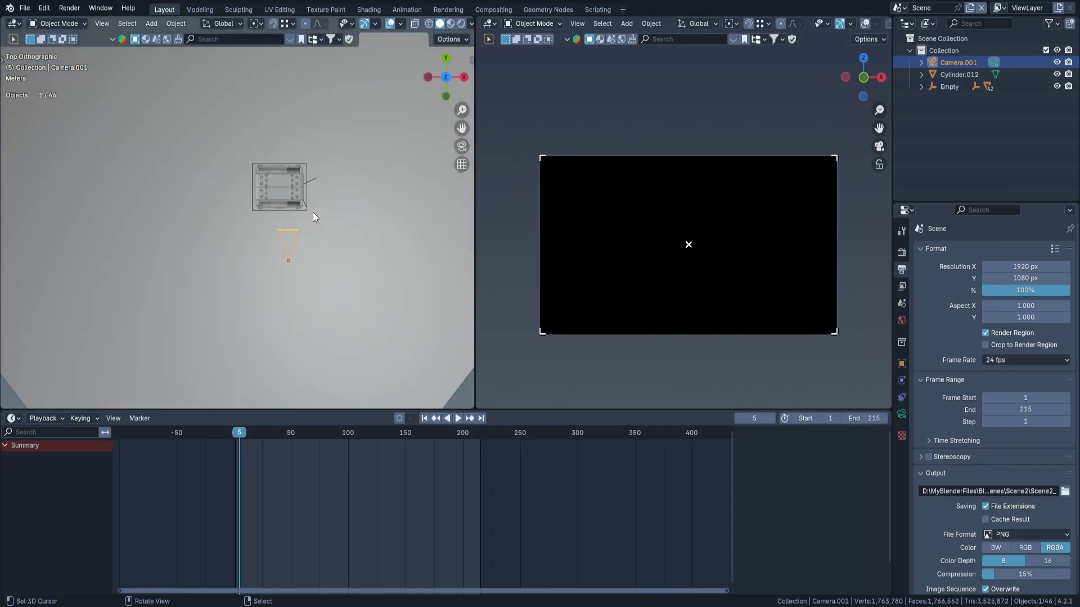
pyautogui.moveTo(305, 239); pyautogui.dragTo(376, 169, button='middle')
pyautogui.rightClick(272, 252)
# Add an area light about 3.23 m above the cooler and set its power to 500 W.
pyautogui.rightClick(298, 210)
pyautogui.hotkey('shift', 'a')
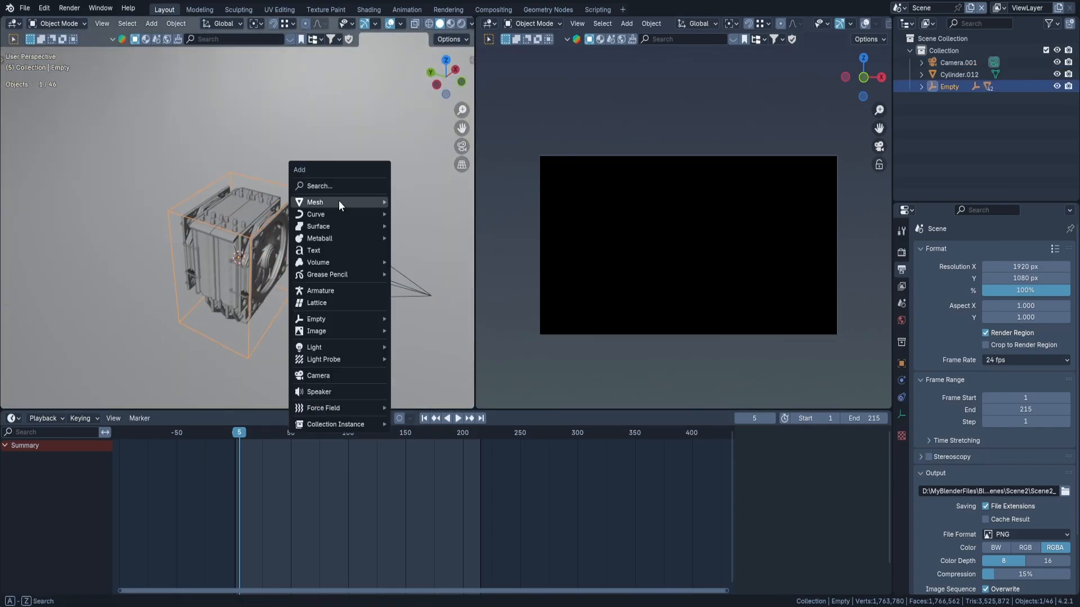
pyautogui.click(415, 387)
pyautogui.press('g')
pyautogui.press('z')
pyautogui.click(410, 254)
pyautogui.click(901, 414)
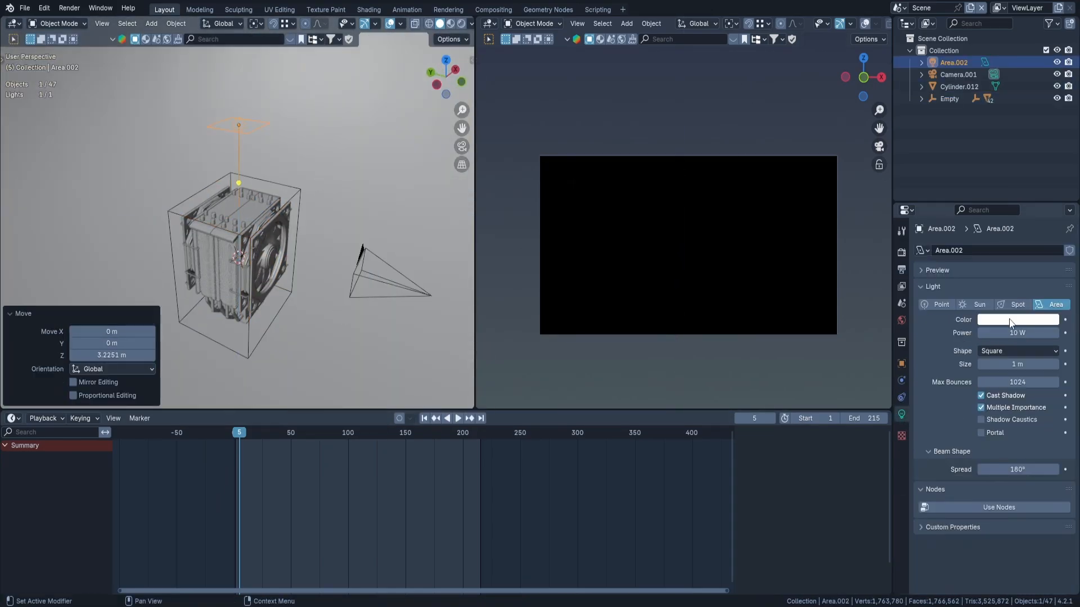
pyautogui.write('500')
pyautogui.press('Return')
# Rotate the area light 90° about the Y axis.
pyautogui.scroll(-6, 309, 172)
pyautogui.moveTo(309, 171); pyautogui.dragTo(229, 262, button='middle')
pyautogui.press('r')
pyautogui.press('x')
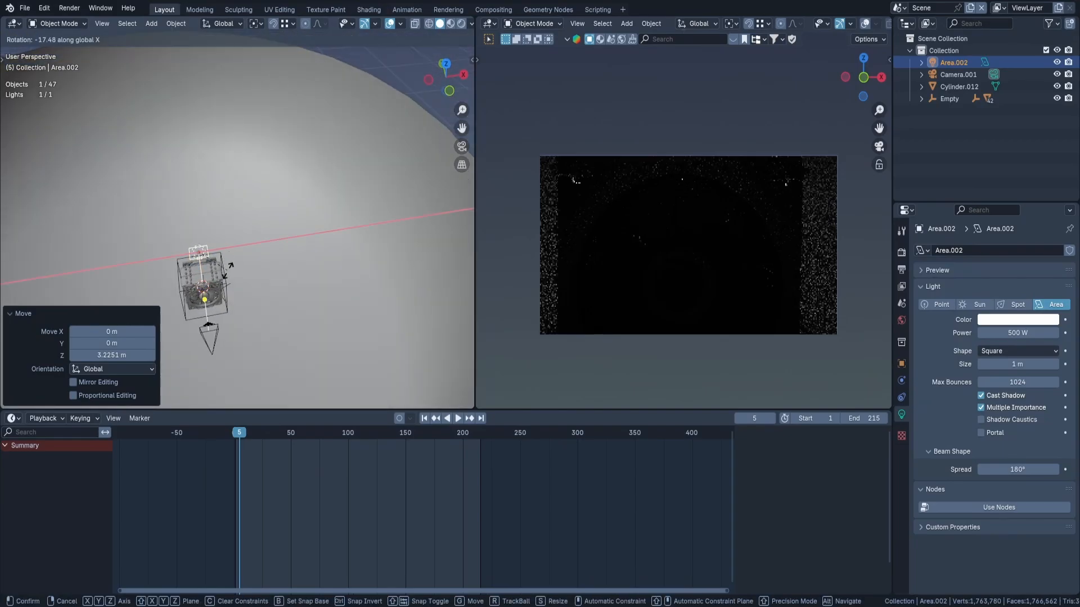
pyautogui.press('y')
pyautogui.press('9')
pyautogui.press('0')
pyautogui.press('Return')
# Offset the area light about 2.53 m in X and 2.10 m in Y, and enlarge it to a scale of about 2.1.
pyautogui.press('KP_7')
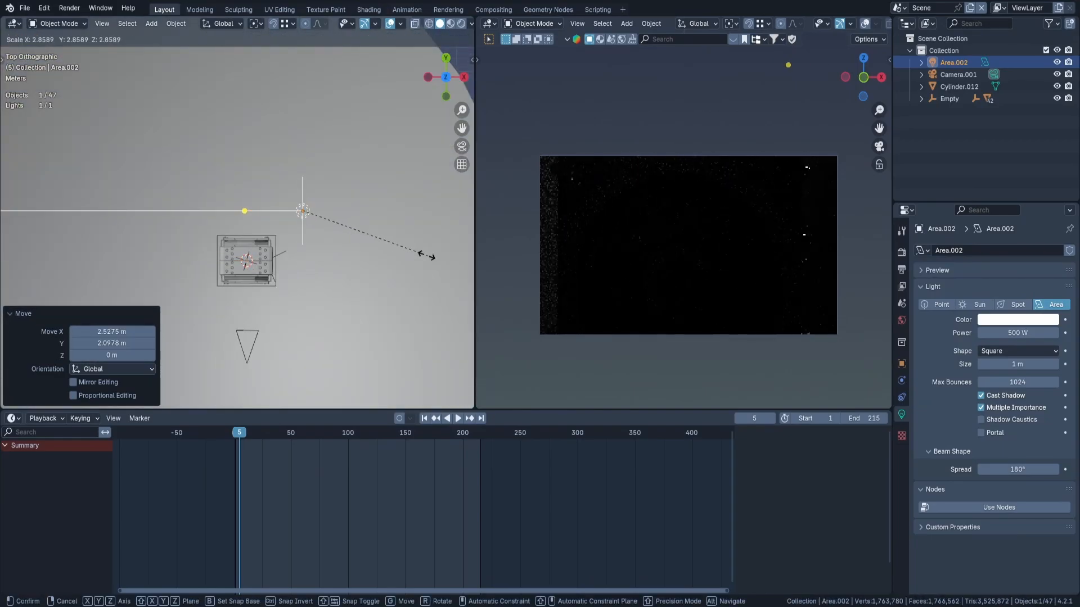
pyautogui.click(426, 256)
pyautogui.moveTo(269, 186); pyautogui.dragTo(262, 140, button='middle')
pyautogui.press('KP_7')
# Duplicate the area light in place and rotate the copy 180° about Z.
pyautogui.hotkey('shift', 'd')
pyautogui.rightClick(322, 193)
pyautogui.press('r')
pyautogui.press('z')
pyautogui.press('1')
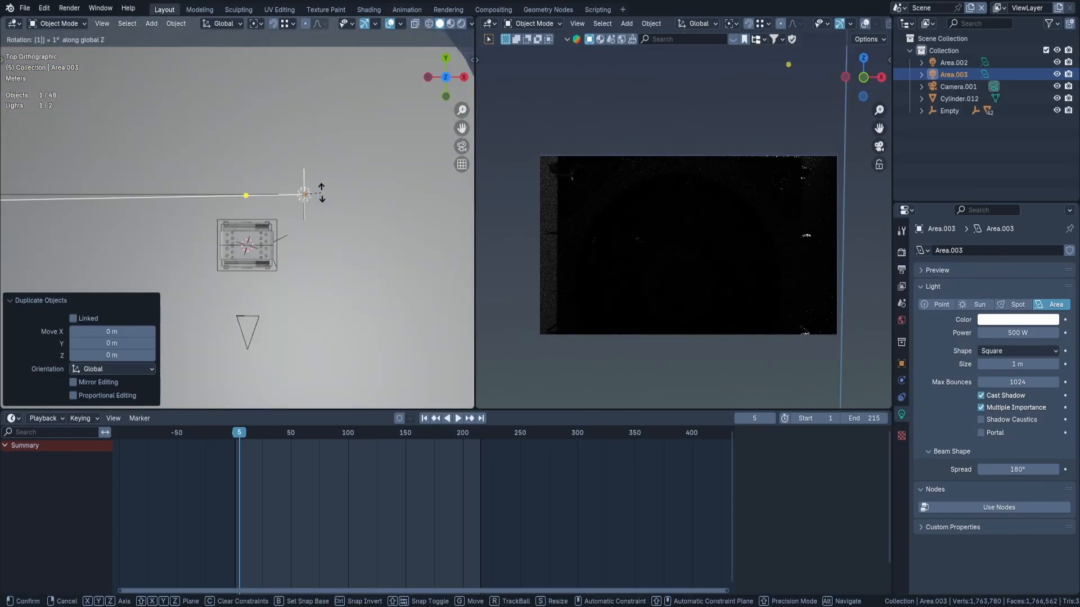
pyautogui.press('8')
pyautogui.press('0')
pyautogui.press('Return')
# Move the duplicated light about -4.97 m along X to the cooler's other side and set its power to 1000 W.
pyautogui.press('g')
pyautogui.press('y')
pyautogui.click(56, 184)
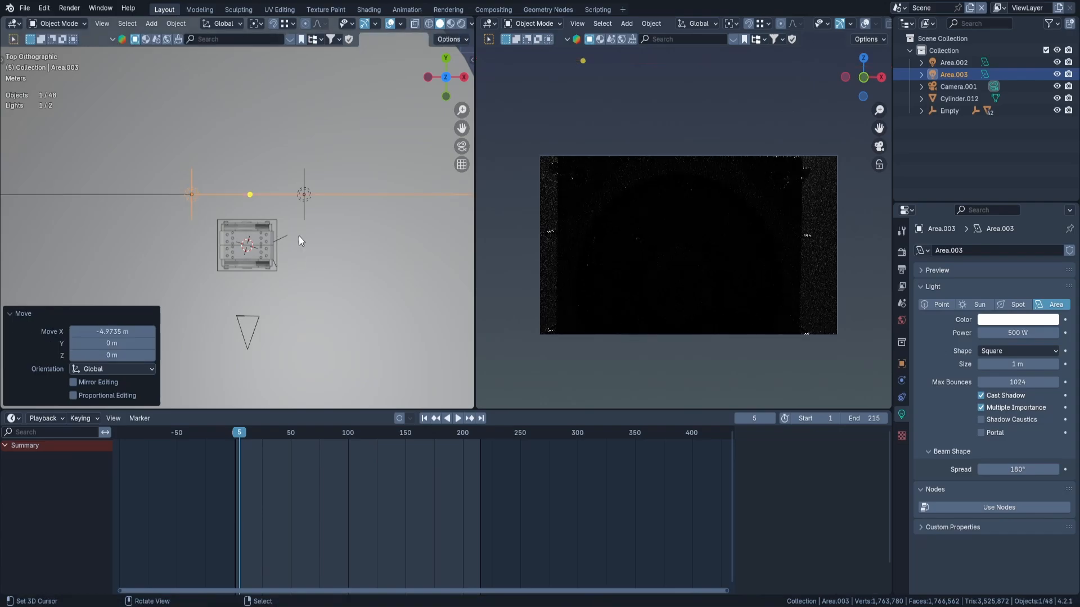
pyautogui.moveTo(301, 238); pyautogui.dragTo(295, 161, button='middle')
pyautogui.click(1012, 333)
# Angle both rear area lights toward the cooler about Z, turning Area.002 by about 20.4°.
pyautogui.press('KP_7')
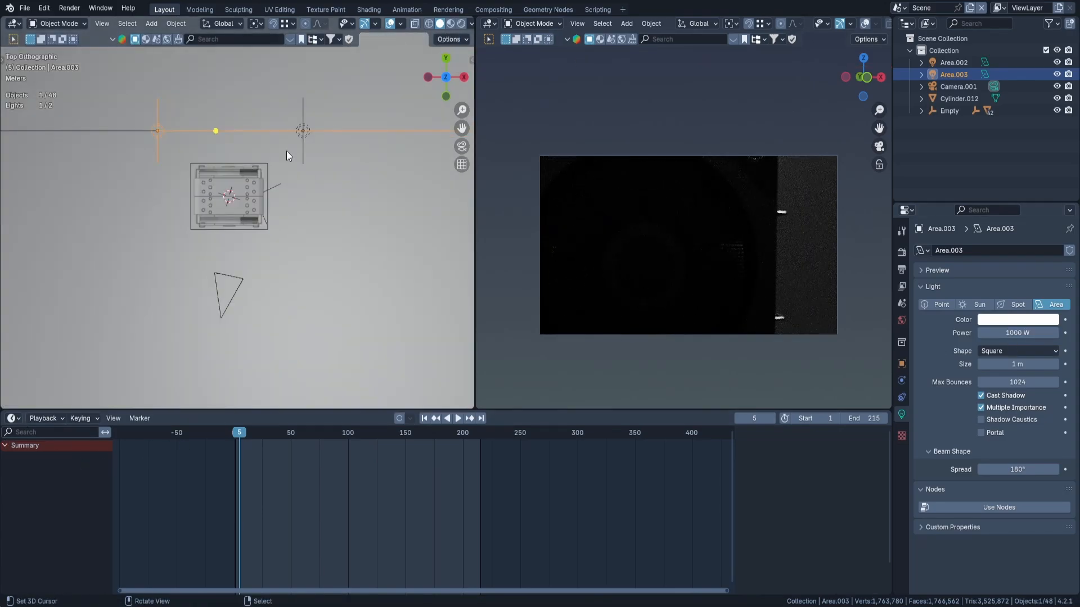
pyautogui.press('r')
pyautogui.press('z')
pyautogui.click(306, 206)
pyautogui.rightClick(304, 133)
pyautogui.press('r')
pyautogui.press('z')
pyautogui.click(376, 133)
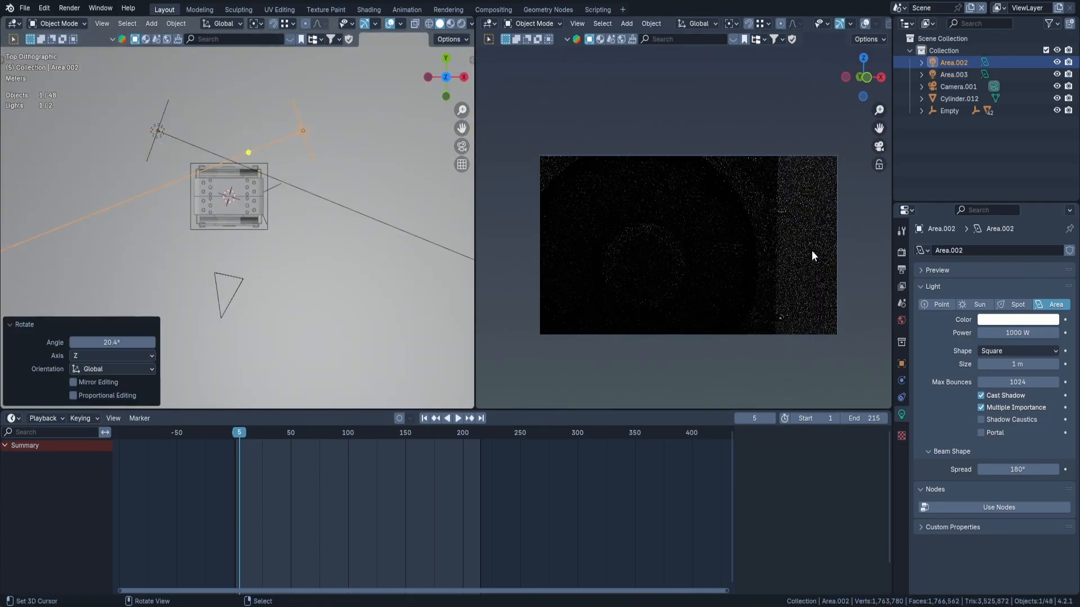
# Add a mesh plane and stand it upright by rotating it 90° about X.
pyautogui.hotkey('shift', 'a')
pyautogui.moveTo(253, 58)
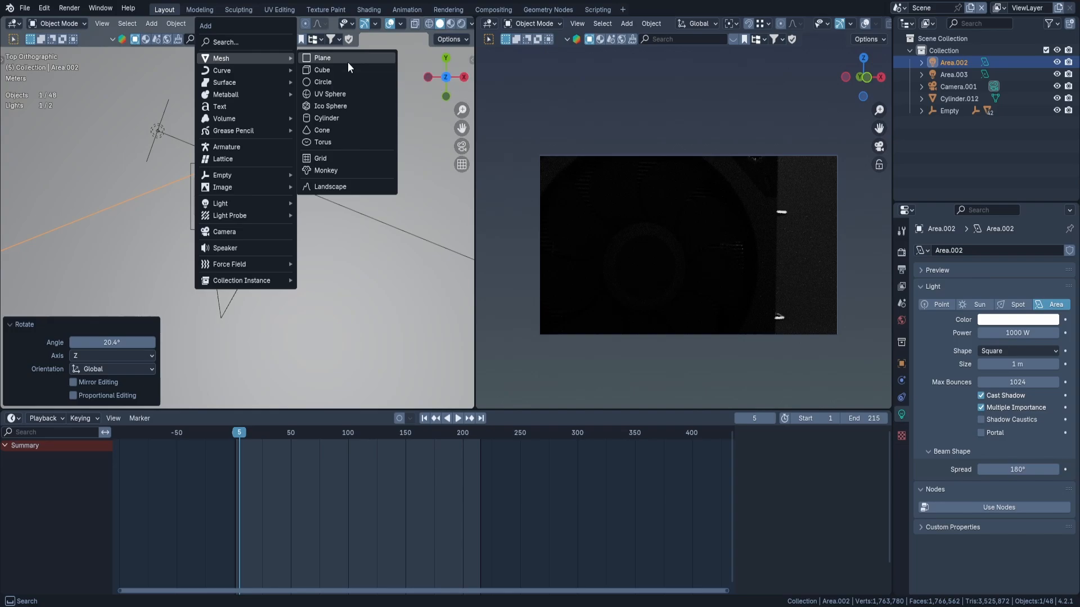
pyautogui.click(347, 62)
pyautogui.moveTo(270, 208); pyautogui.dragTo(368, 172, button='middle')
pyautogui.press('r')
pyautogui.press('x')
pyautogui.press('9')
pyautogui.press('0')
pyautogui.press('Return')
# Move the plane about 2.29 m along Y behind the cooler and scale it up by about 2.
pyautogui.press('g')
pyautogui.press('y')
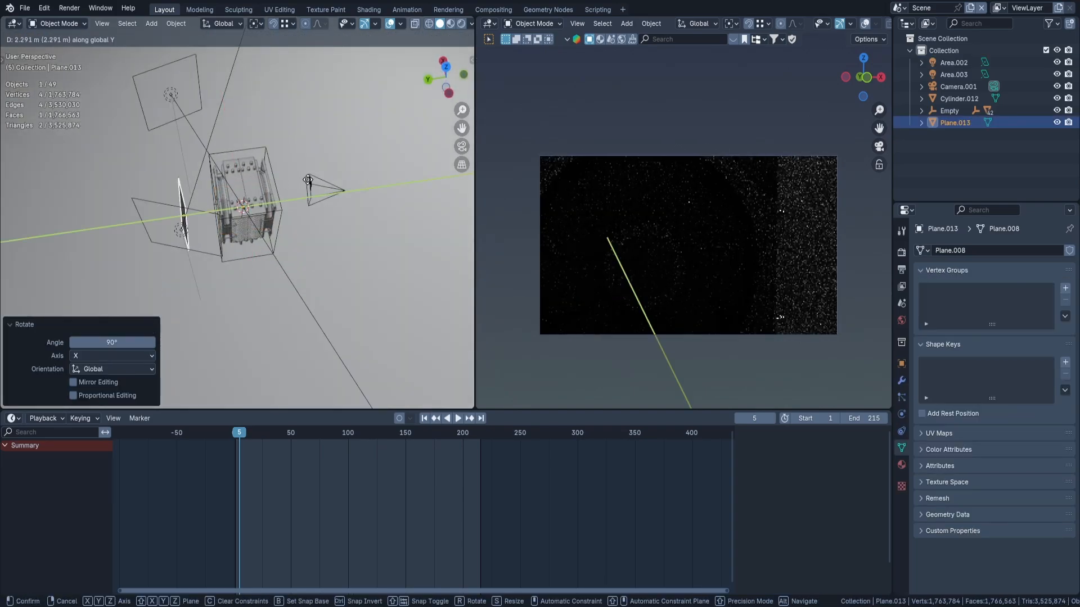
pyautogui.click(308, 180)
pyautogui.scroll(6, 293, 220)
pyautogui.moveTo(292, 225); pyautogui.dragTo(217, 298, button='middle')
pyautogui.press('s')
pyautogui.click(58, 405)
# Give the plane a new material named PlaneEmission in the Shader Editor and open its emission settings.
pyautogui.click(13, 418)
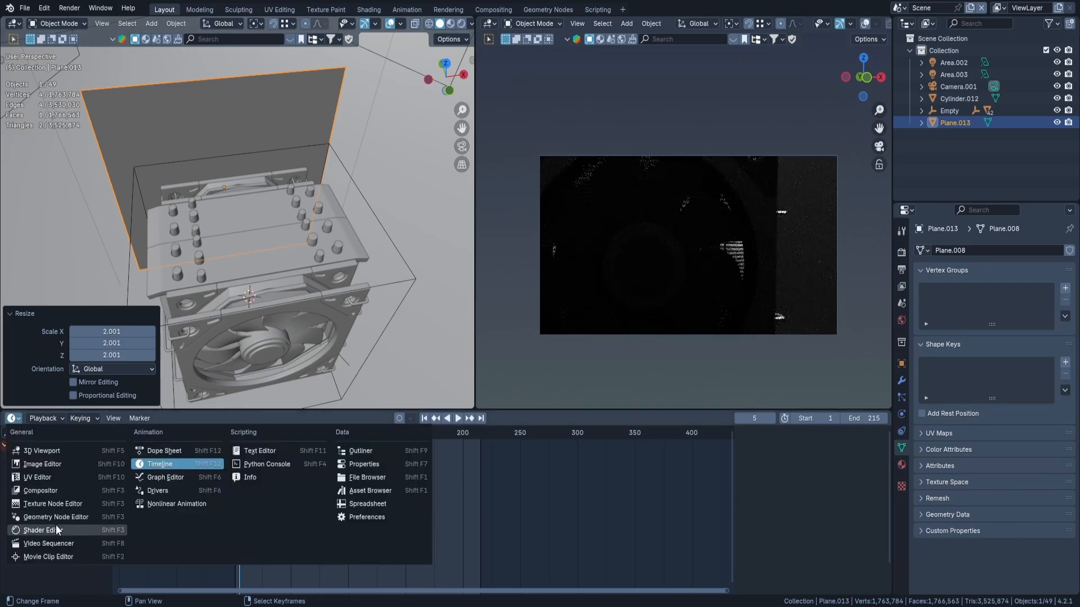
pyautogui.click(45, 531)
pyautogui.click(460, 418)
pyautogui.write('PlaneEmission')
pyautogui.press('Return')
pyautogui.scroll(-4, 540, 534)
pyautogui.moveTo(537, 582); pyautogui.dragTo(552, 499, button='middle')
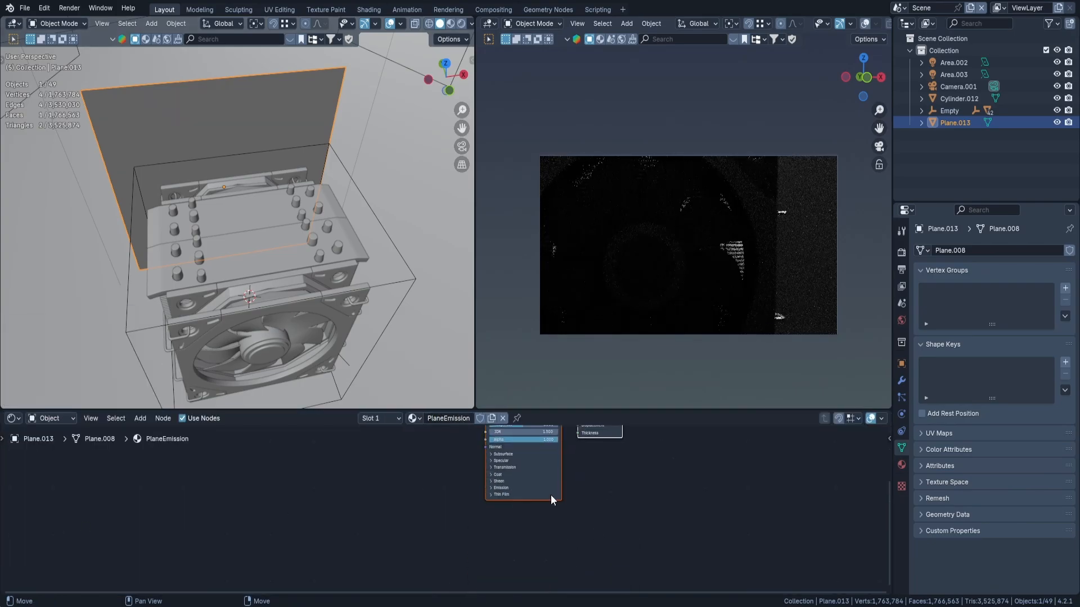
pyautogui.scroll(5, 523, 478)
pyautogui.click(488, 501)
pyautogui.click(359, 210)
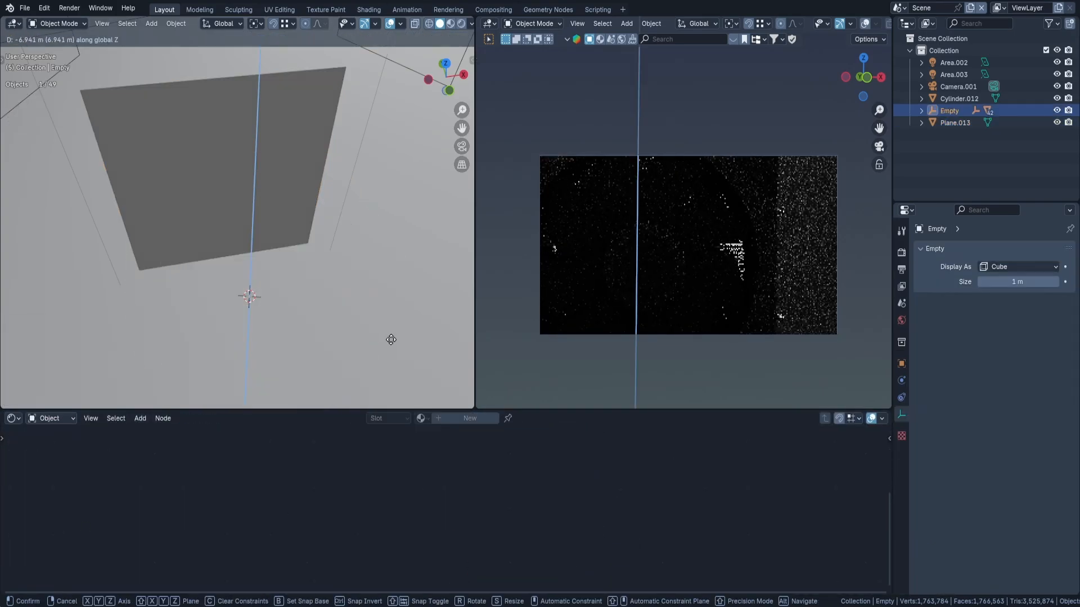
pyautogui.moveTo(344, 282); pyautogui.dragTo(330, 323, button='middle')
pyautogui.scroll(-6, 336, 225)
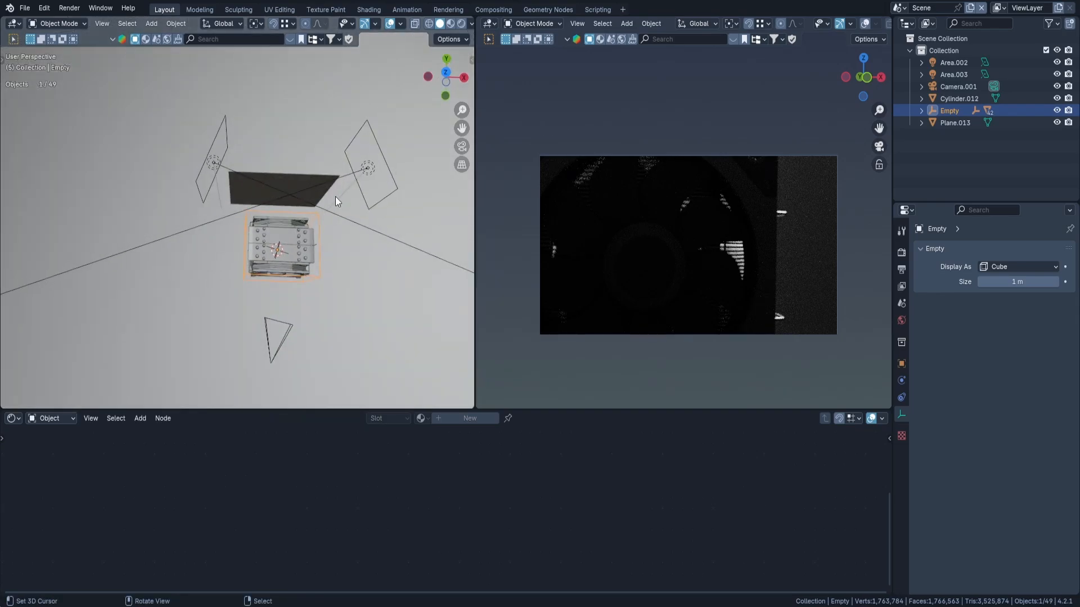
# Select both area lights and move them about -3.22 m along Y toward the front of the cooler.
pyautogui.rightClick(356, 176)
pyautogui.keyDown('shift'); pyautogui.rightClick(214, 157); pyautogui.keyUp('shift')
pyautogui.press('KP_7')
pyautogui.press('g')
pyautogui.press('y')
pyautogui.click(264, 231)
# Try rotating both area lights together, changing the transform pivot point between attempts.
pyautogui.press('r')
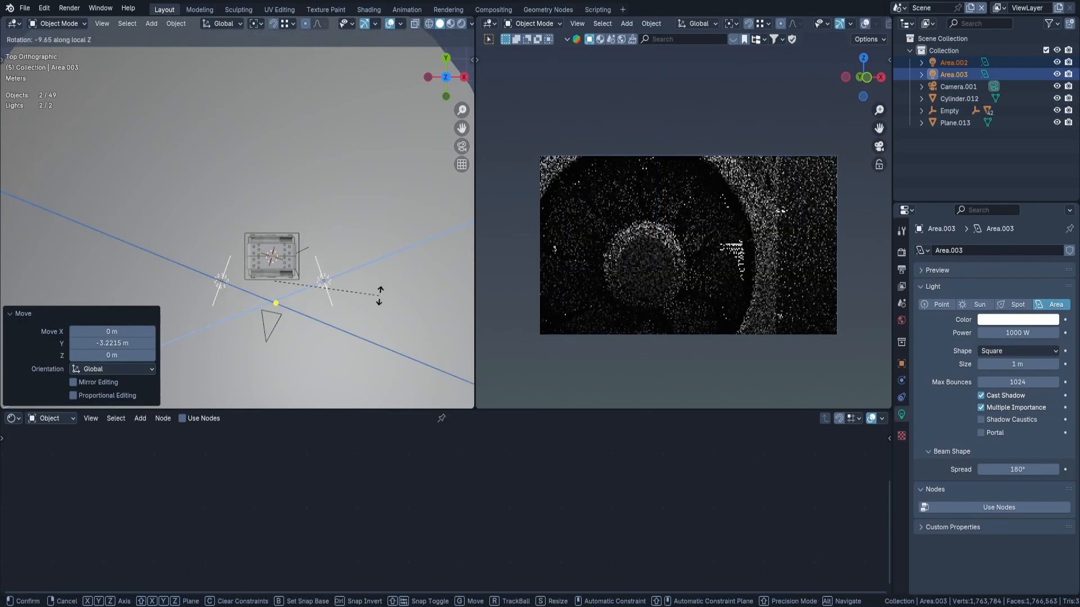
pyautogui.press('Escape')
pyautogui.click(255, 23)
pyautogui.click(290, 81)
pyautogui.press('r')
pyautogui.press('y')
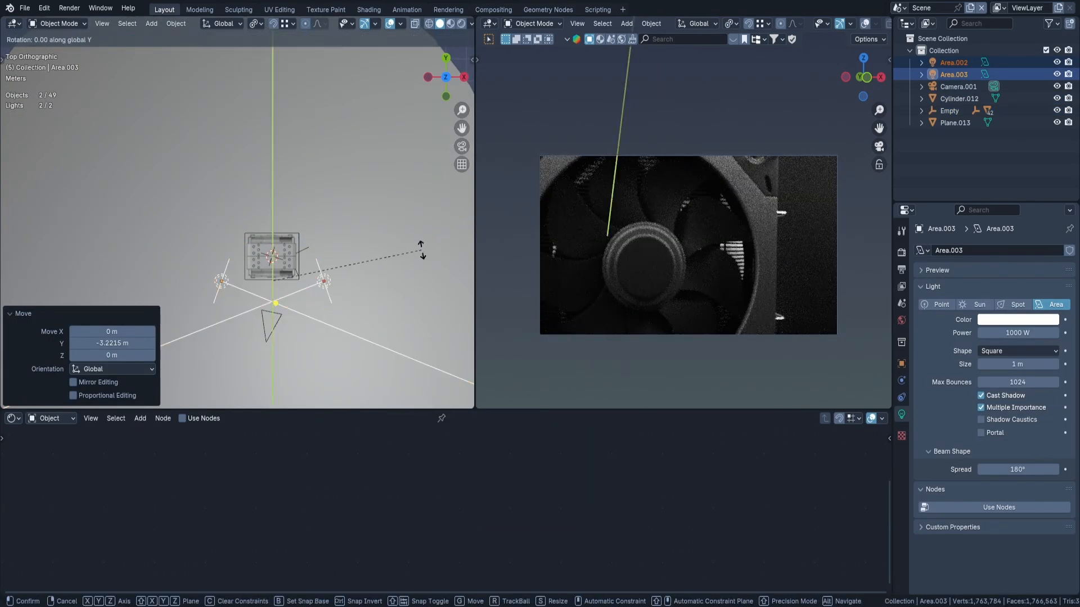
pyautogui.press('z')
pyautogui.press('Escape')
# Try rotating Area.002 alone by about -51.67° around the global Z axis.
pyautogui.rightClick(318, 279)
pyautogui.scroll(1, 321, 276)
pyautogui.rightClick(322, 275)
pyautogui.press('r')
pyautogui.press('z')
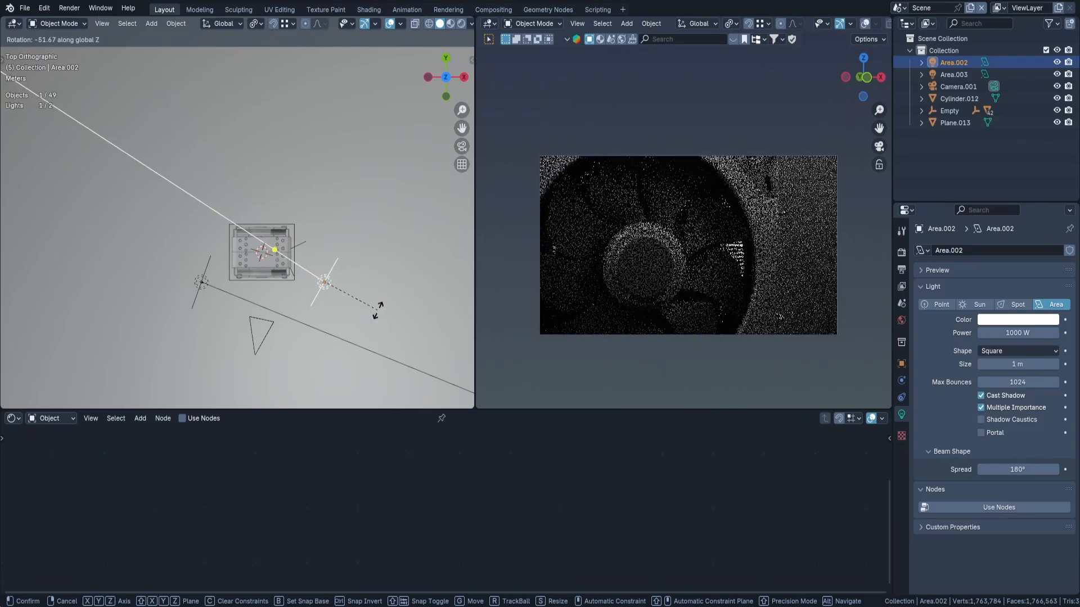
pyautogui.click(377, 310)
# Shift both area lights back along Y to the cooler's sides and adjust their height along Z.
pyautogui.keyDown('shift'); pyautogui.rightClick(203, 284); pyautogui.keyUp('shift')
pyautogui.press('g')
pyautogui.press('y')
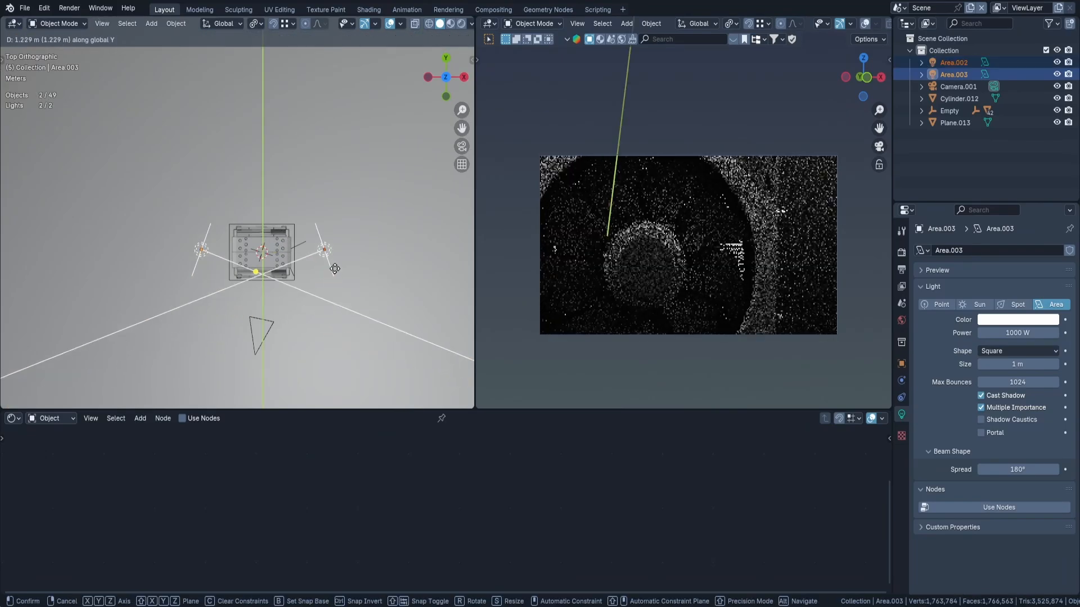
pyautogui.click(225, 263)
pyautogui.moveTo(225, 263); pyautogui.dragTo(254, 222, button='middle')
pyautogui.press('g')
pyautogui.press('z')
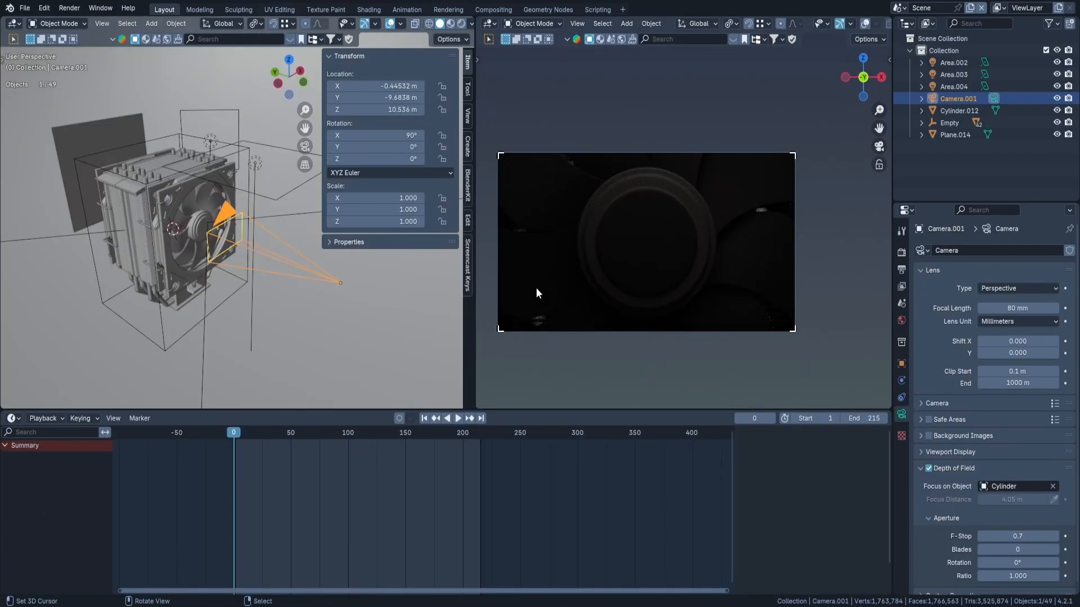
pyautogui.scroll(-5, 208, 261)
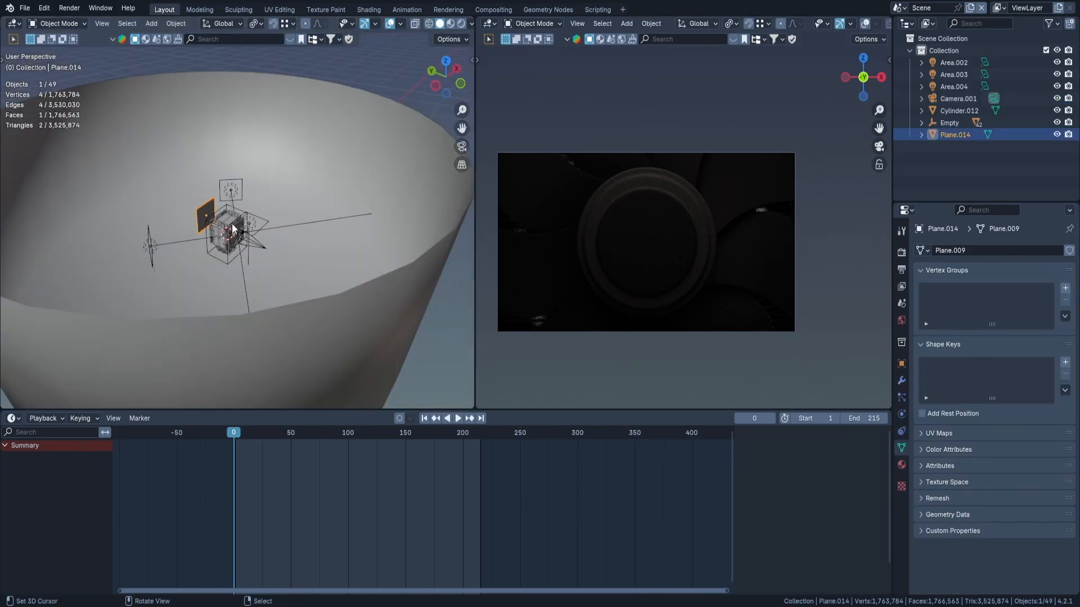
# Examine the area lights placed around the cooler, and return to the camera view.
pyautogui.moveTo(619, 236); pyautogui.dragTo(653, 251, button='middle')
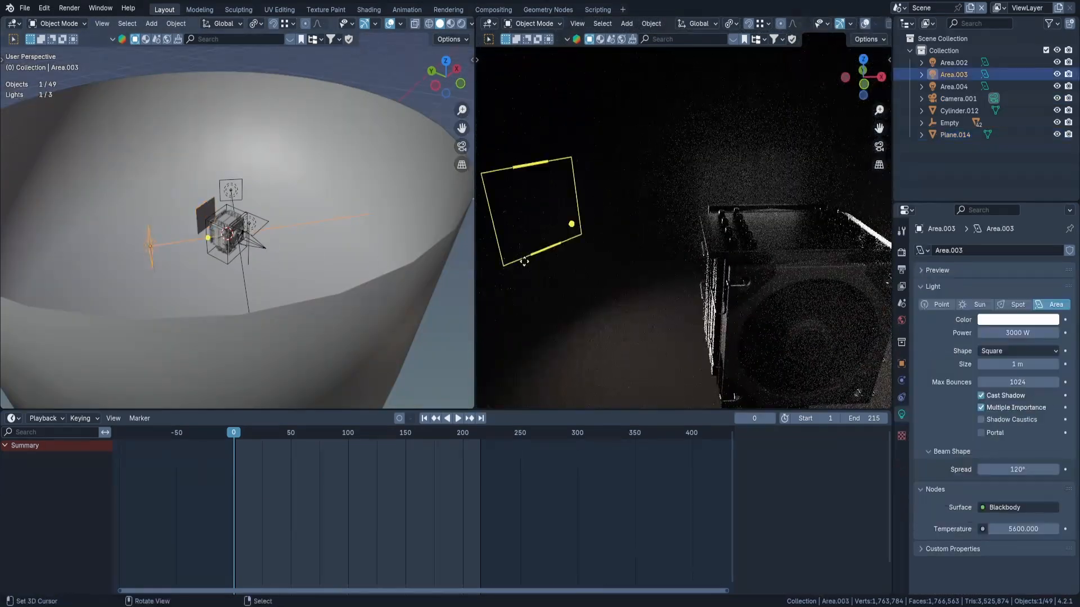
pyautogui.moveTo(219, 241); pyautogui.dragTo(303, 237, button='middle')
pyautogui.click(246, 234)
pyautogui.scroll(1, 246, 233)
pyautogui.press('KP_0')
pyautogui.scroll(6, 252, 252)
# Keyframe the camera's location and rotation at frame 0 and advance to frame 50.
pyautogui.rightClick(251, 252)
pyautogui.scroll(6, 686, 261)
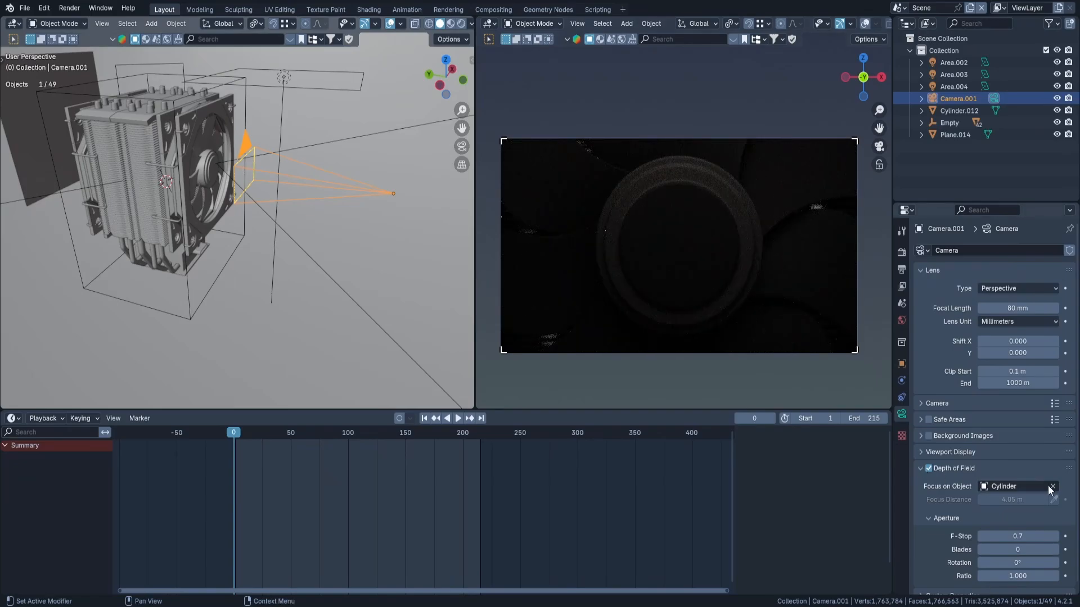
pyautogui.press('n')
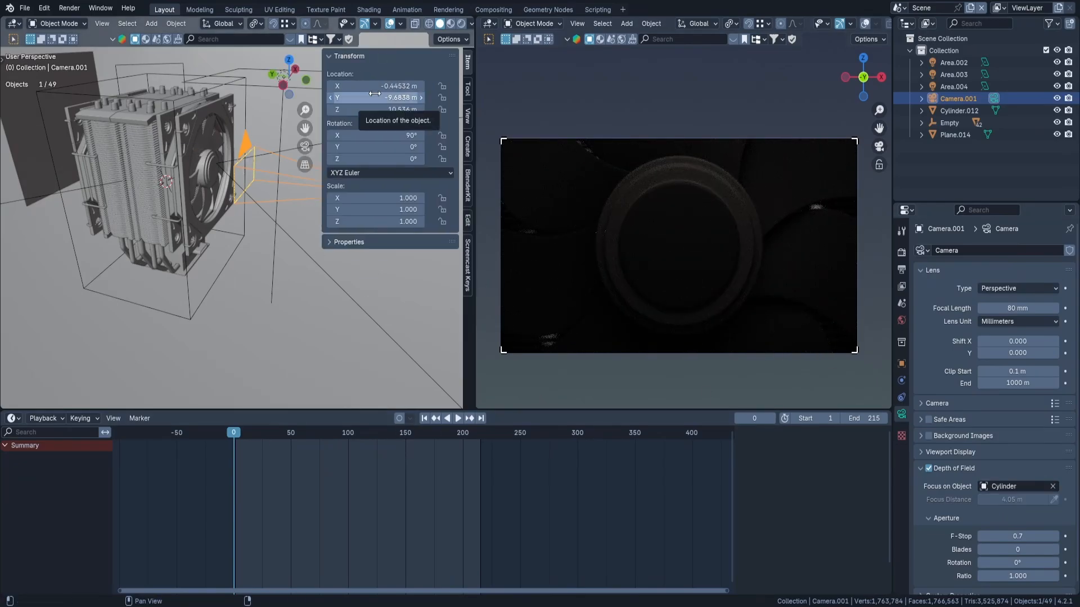
pyautogui.press('i')
pyautogui.press('n')
pyautogui.press('space')
# Pull the camera back about 1.63 m along Y at frame 50 and roll it about -19.46° around its local Z.
pyautogui.press('g')
pyautogui.press('y')
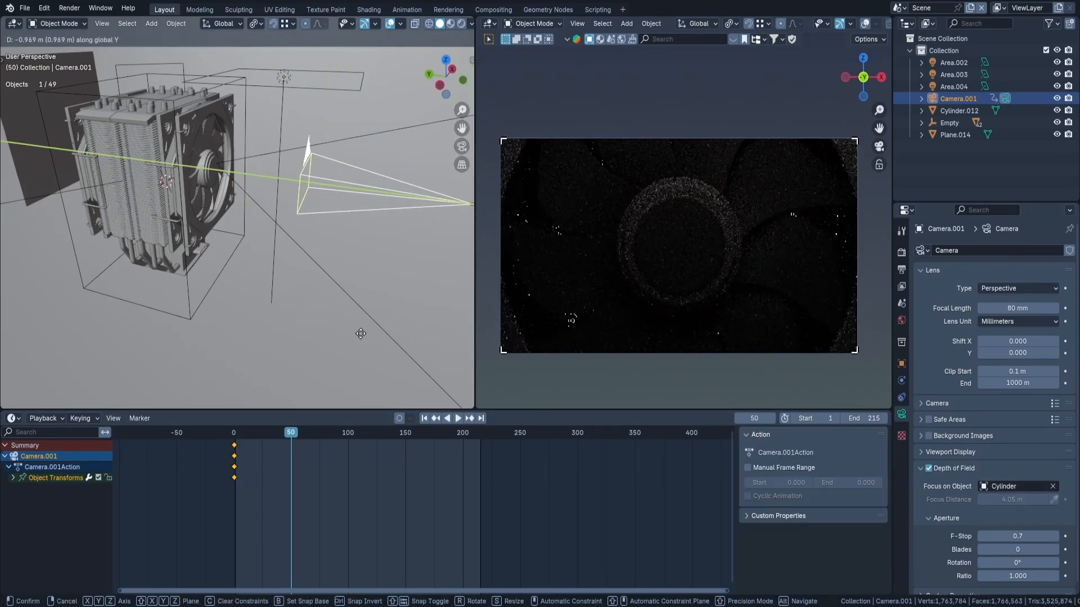
pyautogui.click(416, 343)
pyautogui.keyDown('shift'); pyautogui.moveTo(417, 342); pyautogui.dragTo(287, 336, button='middle'); pyautogui.keyUp('shift')
pyautogui.press('r')
pyautogui.press('z')
pyautogui.press('z')
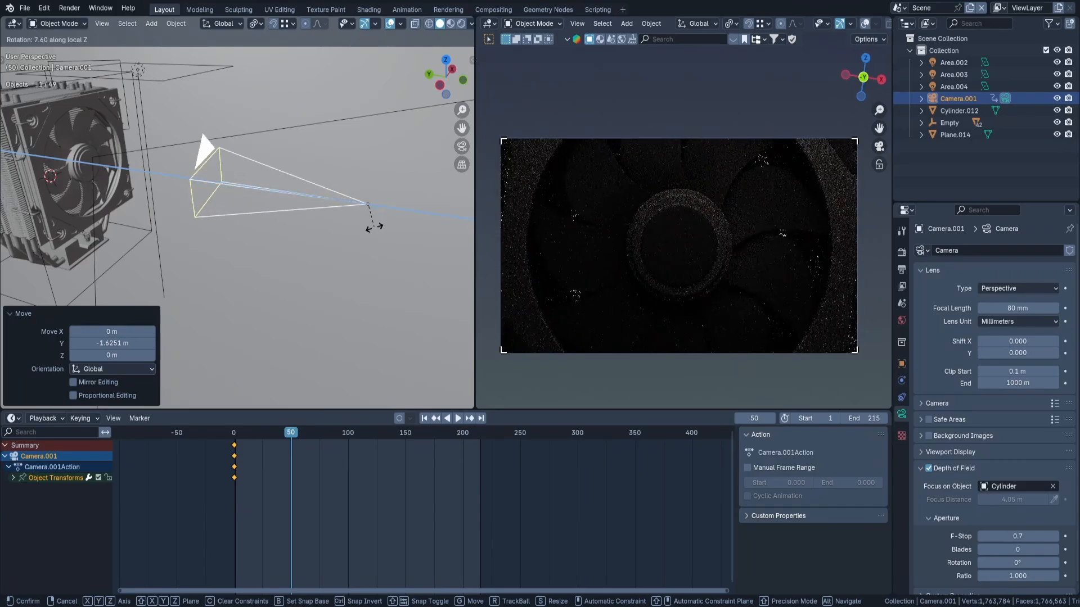
pyautogui.click(388, 203)
# Pull the camera back a further 0.89 m or so along Y and turn it about -2.9° around global Z.
pyautogui.press('g')
pyautogui.press('y')
pyautogui.click(456, 239)
pyautogui.press('r')
pyautogui.press('z')
pyautogui.press('z')
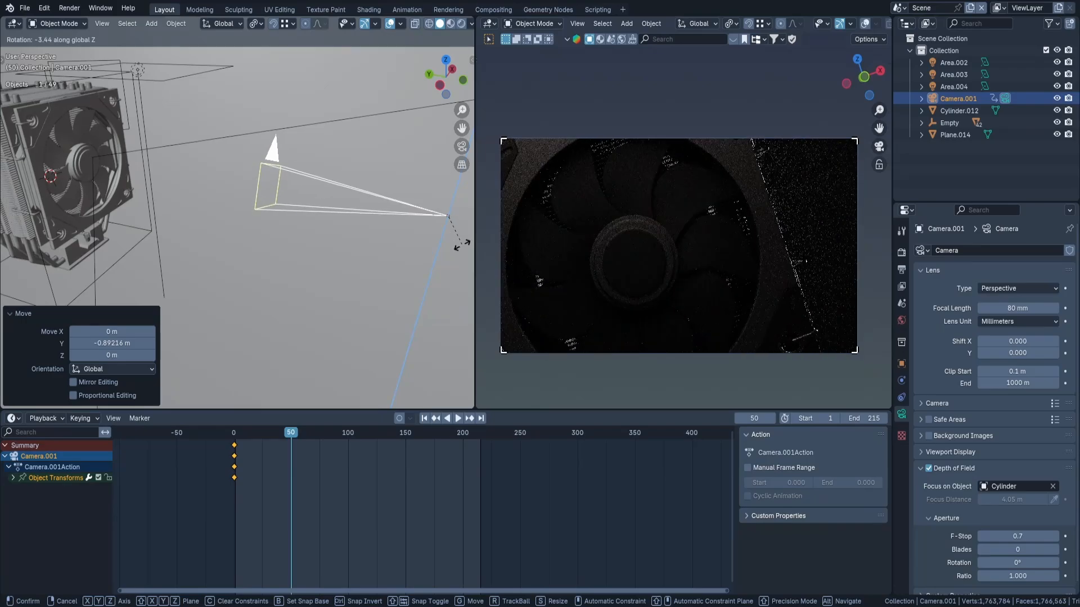
pyautogui.click(461, 245)
# Pull the camera back to about -12.667 m in Y and keyframe its location and rotation at frame 50.
pyautogui.press('g')
pyautogui.press('y')
pyautogui.click(344, 253)
pyautogui.press('n')
pyautogui.press('i')
pyautogui.press('i')
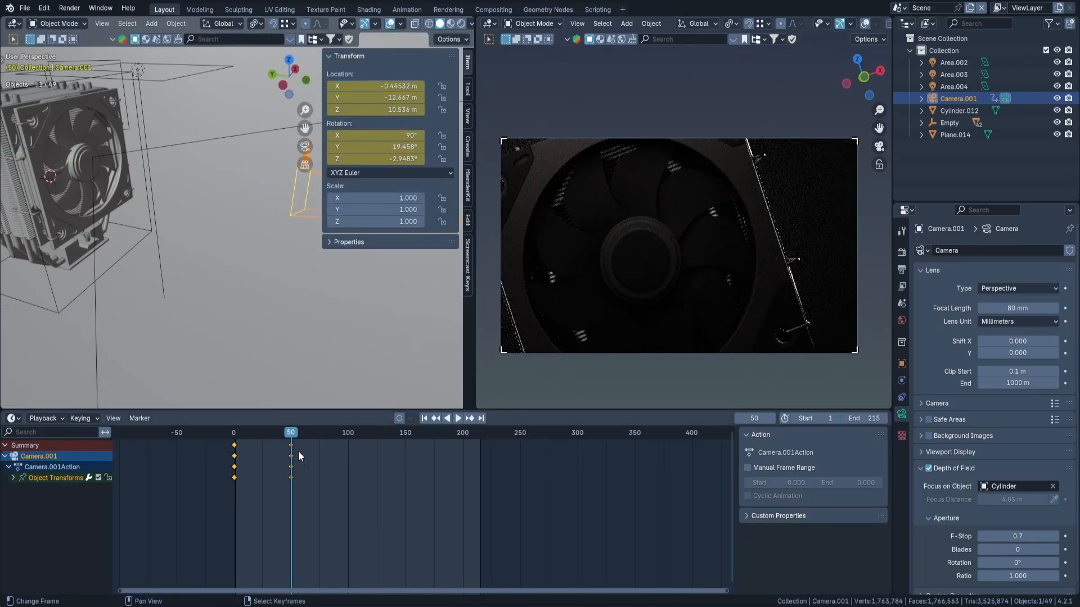
# Retime the camera's ending keyframes to frame 77 and display all its F-curves in the Graph Editor.
pyautogui.press('space')
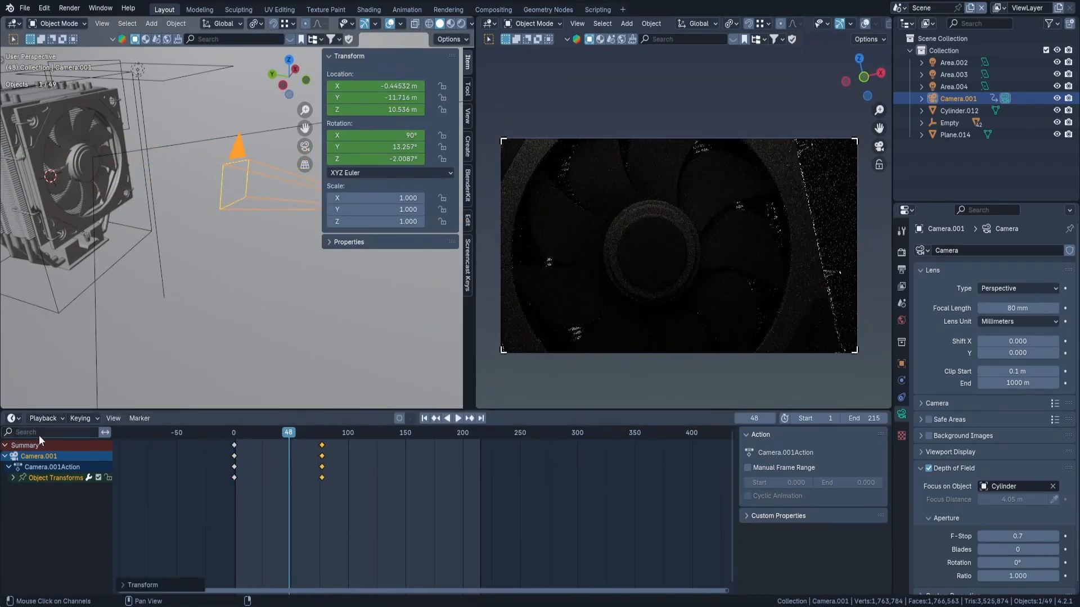
pyautogui.hotkey('ctrl', 'Tab')
pyautogui.press('Home')
pyautogui.press('t')
pyautogui.press('Escape')
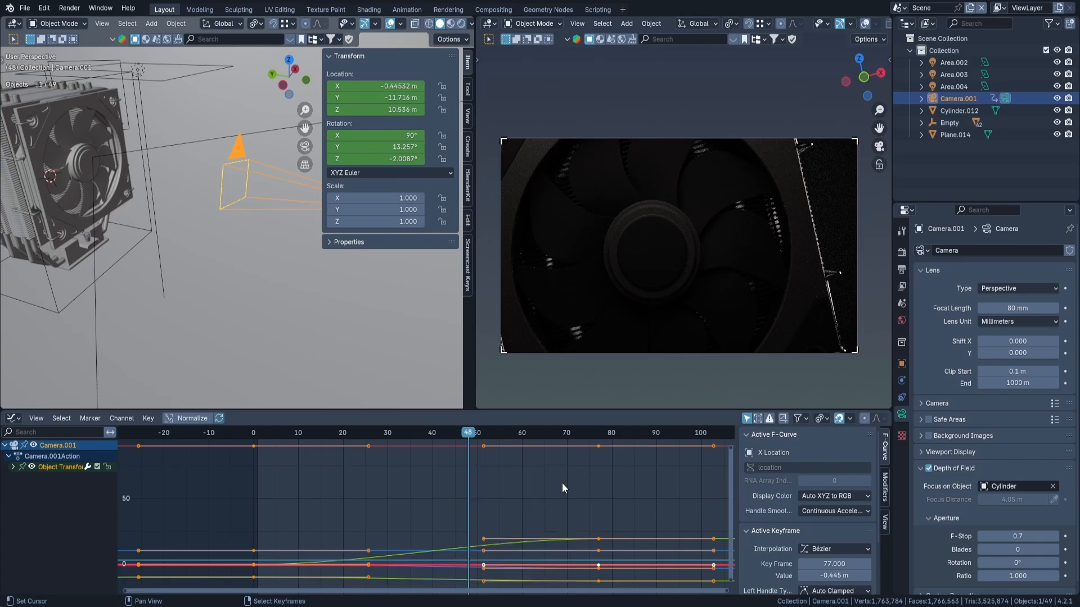
# Stretch the camera keyframes' handles for stronger easing and play back the move.
pyautogui.press('s')
pyautogui.click(339, 503)
pyautogui.click(327, 433)
pyautogui.press('space')
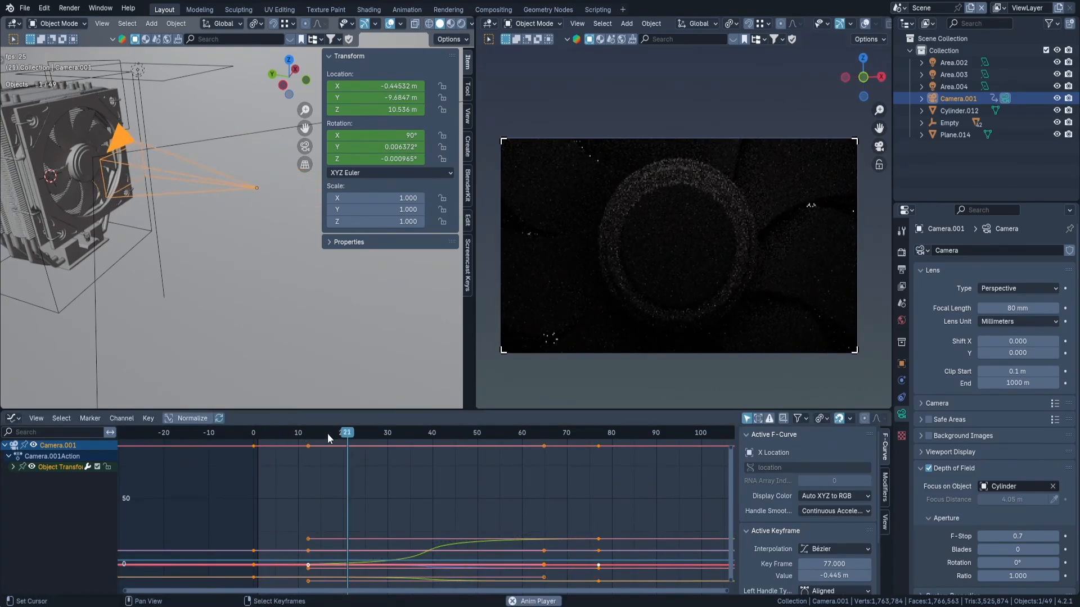
# Switch the Graph Editor back to the Timeline and return to frame 0.
pyautogui.click(13, 418)
pyautogui.click(181, 461)
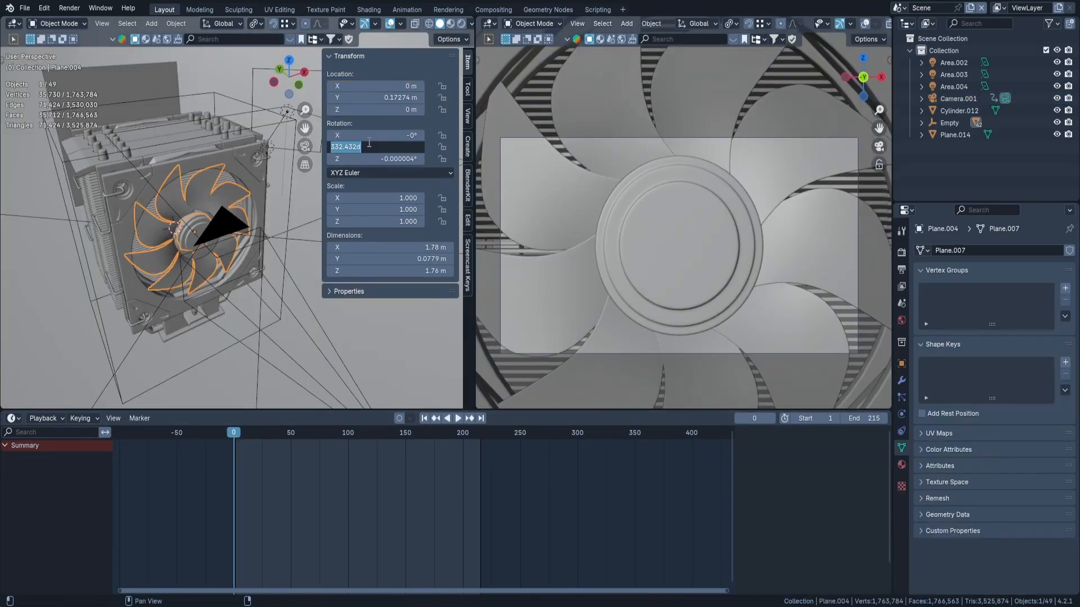
pyautogui.write('0')
pyautogui.press('Return')
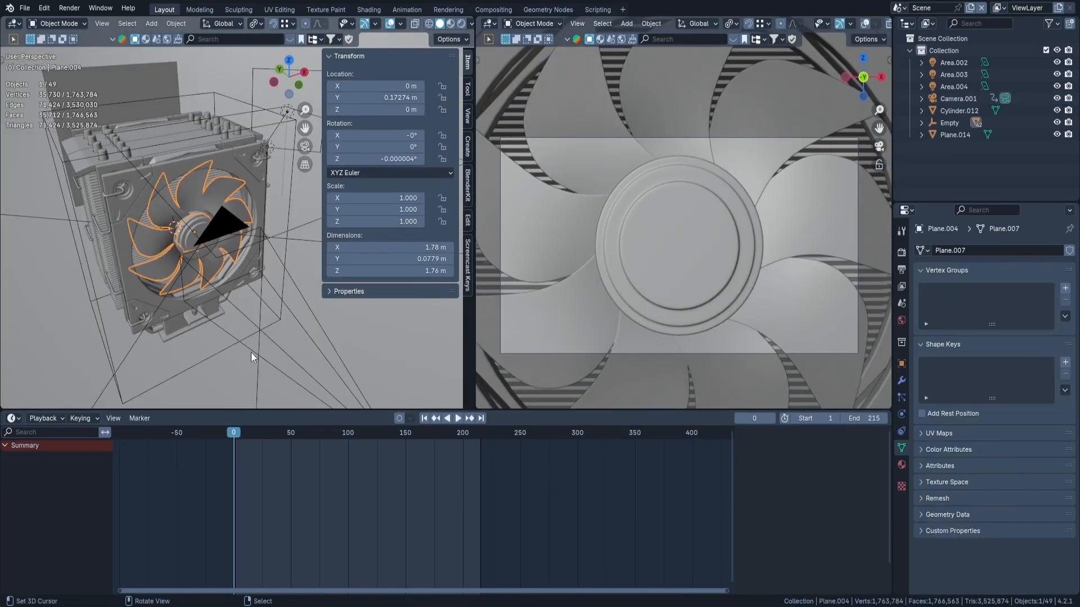
# Keyframe the fan blades' Y rotation at 0° on frame 0 and 2000° on frame 202, and play it back.
pyautogui.moveTo(242, 433)
pyautogui.mouseDown()
pyautogui.moveTo(420, 437)
pyautogui.moveTo(232, 433)
pyautogui.mouseUp()
pyautogui.press('i')
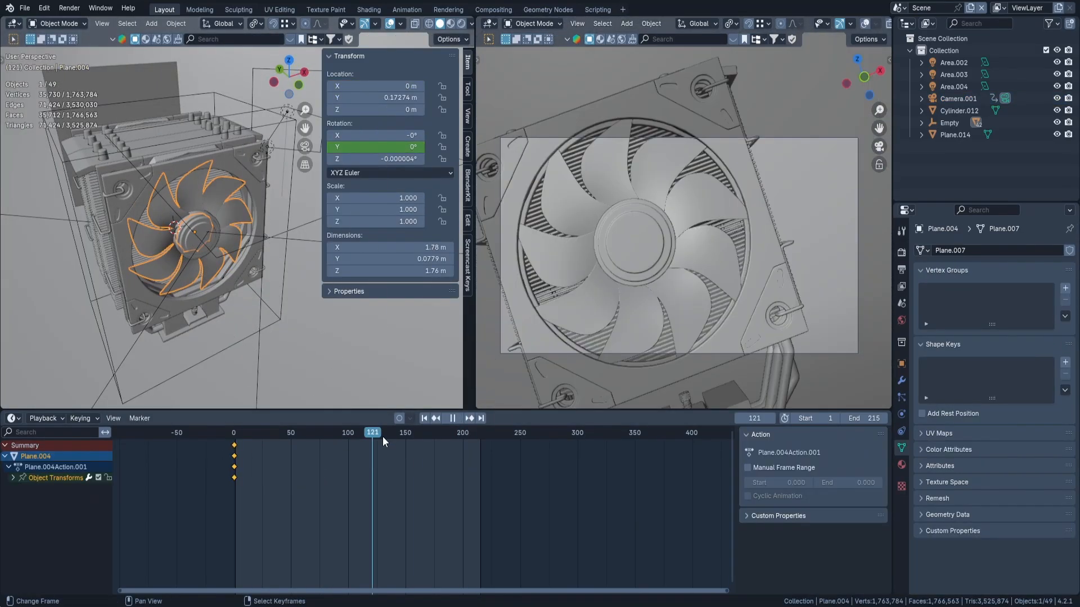
pyautogui.write('2000')
pyautogui.press('Return')
pyautogui.rightClick(384, 147)
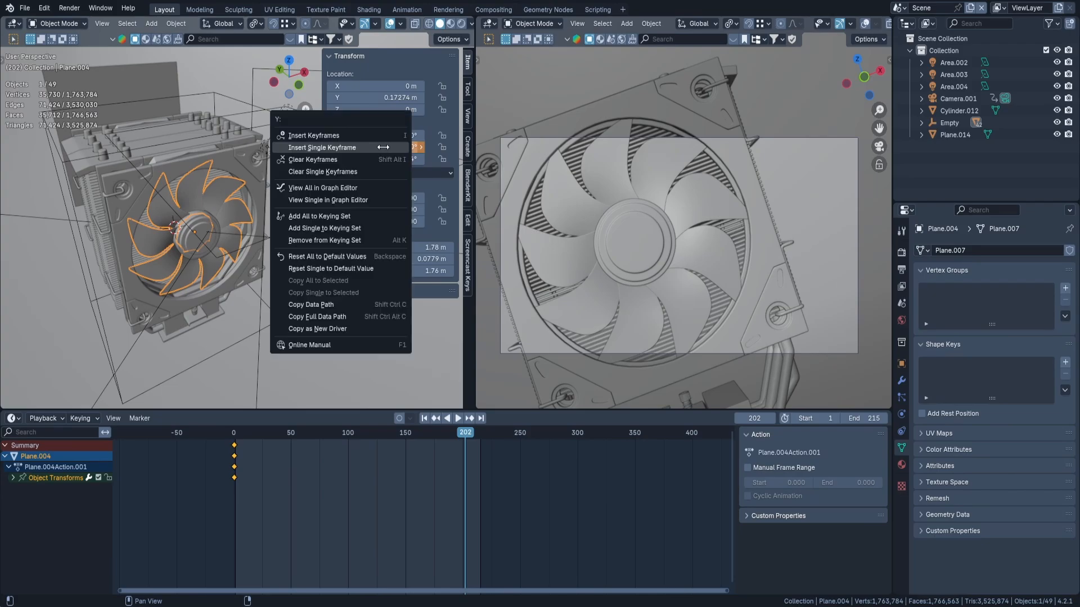
pyautogui.click(365, 146)
pyautogui.moveTo(464, 433); pyautogui.dragTo(234, 434)
pyautogui.press('space')
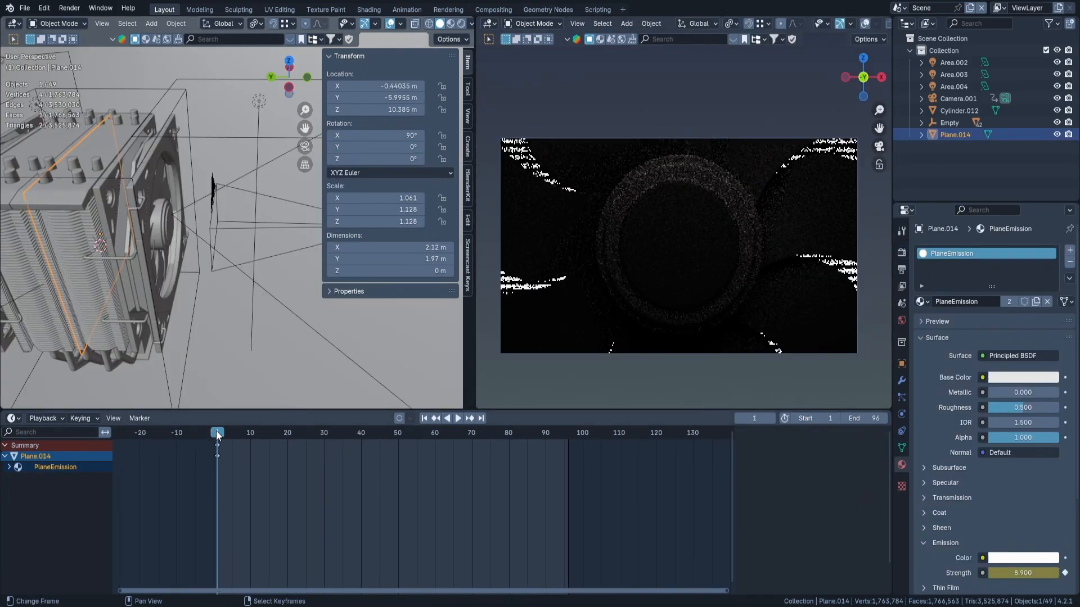
# Keyframe the emission strength of the plane inside the cooler at 8.9 on frame 1 and 0 on frame 3.
pyautogui.scroll(-5, 219, 263)
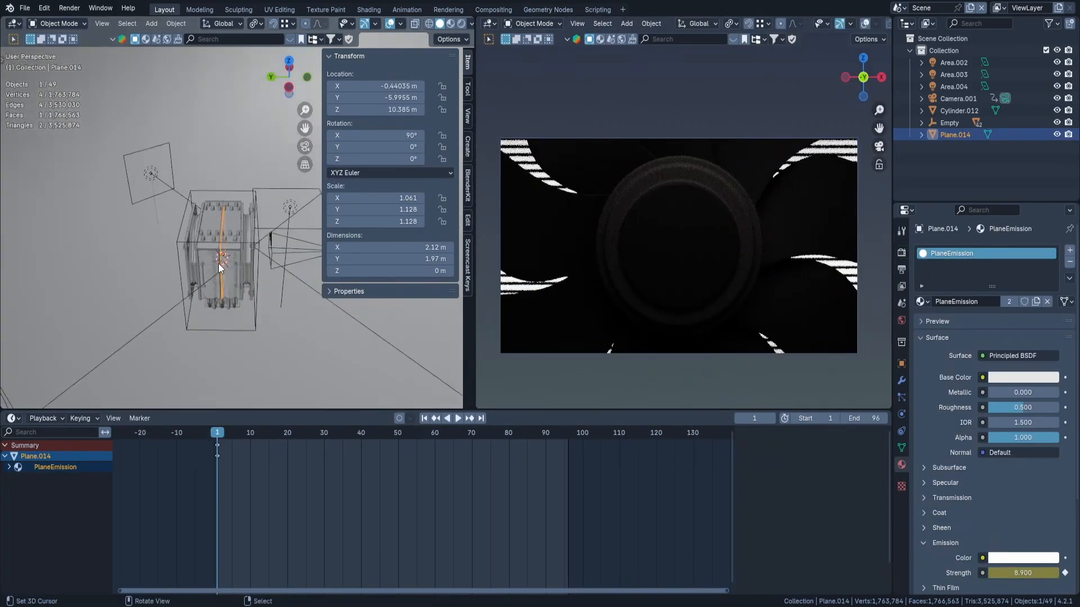
pyautogui.press('n')
pyautogui.moveTo(218, 264); pyautogui.dragTo(195, 235, button='middle')
pyautogui.scroll(3, 195, 235)
pyautogui.scroll(-4, 1023, 556)
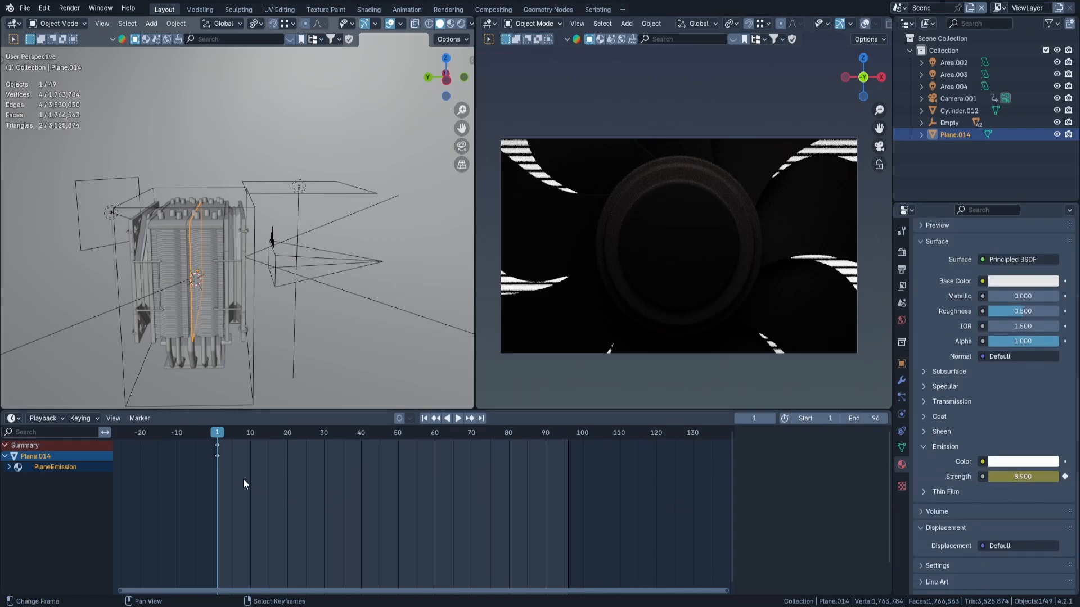
pyautogui.press('i')
pyautogui.scroll(5, 230, 453)
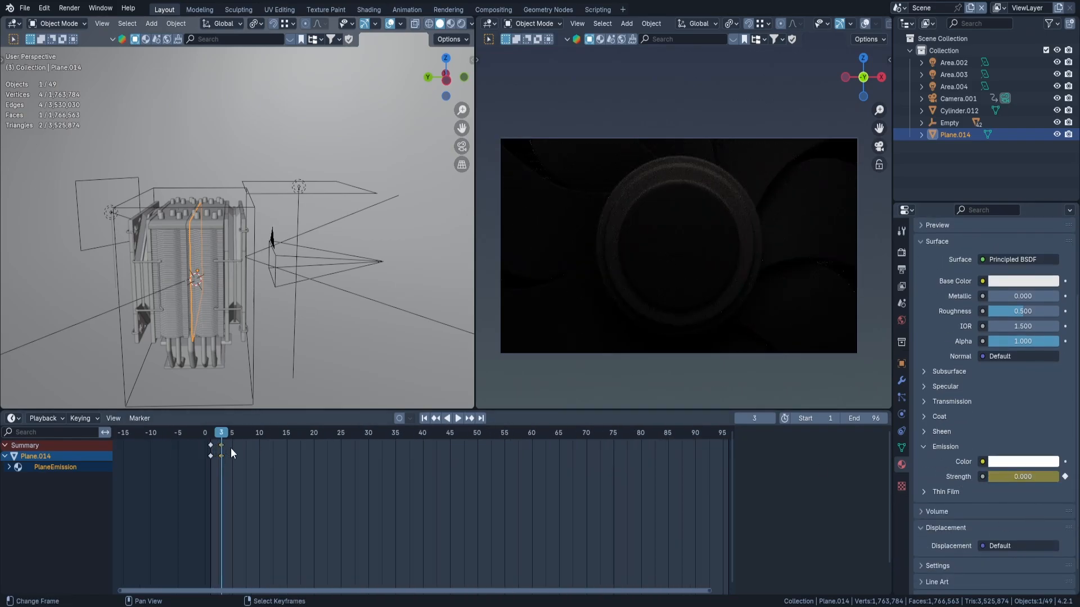
# Move the zero-strength emission keyframe to frame 2 and duplicate the off and on keyframes to frames 5 and 7.
pyautogui.press('g')
pyautogui.click(228, 454)
pyautogui.hotkey('shift', 'd')
pyautogui.click(244, 453)
pyautogui.click(211, 454)
pyautogui.hotkey('shift', 'd')
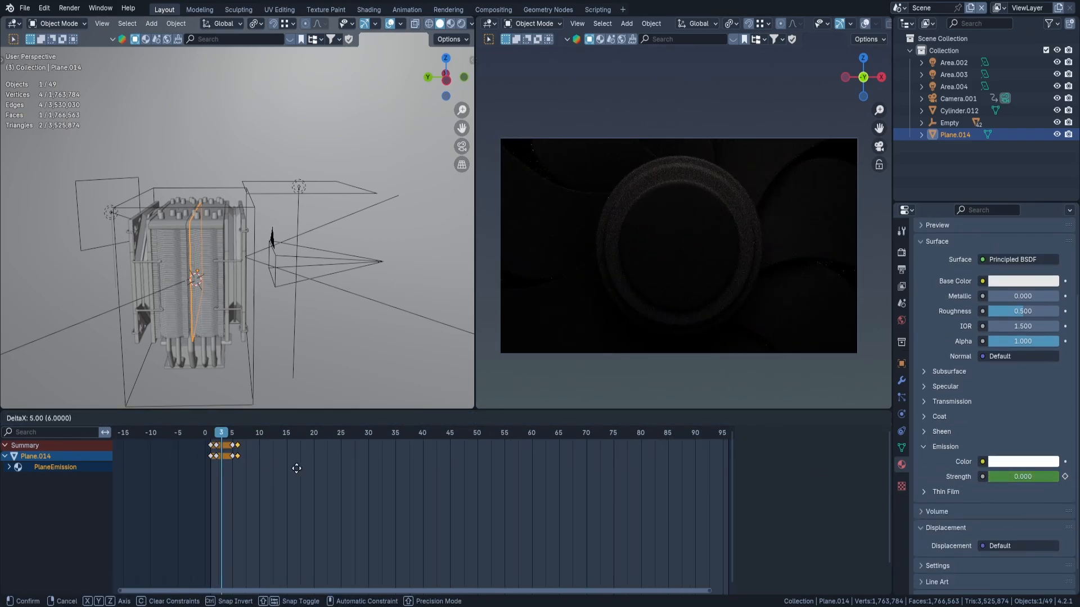
pyautogui.click(297, 469)
# Duplicate further emission keyframes out to frame 16 and adjust their spacing to build the flicker.
pyautogui.keyDown('shift'); pyautogui.rightClick(232, 454); pyautogui.keyUp('shift')
pyautogui.hotkey('shift', 'd')
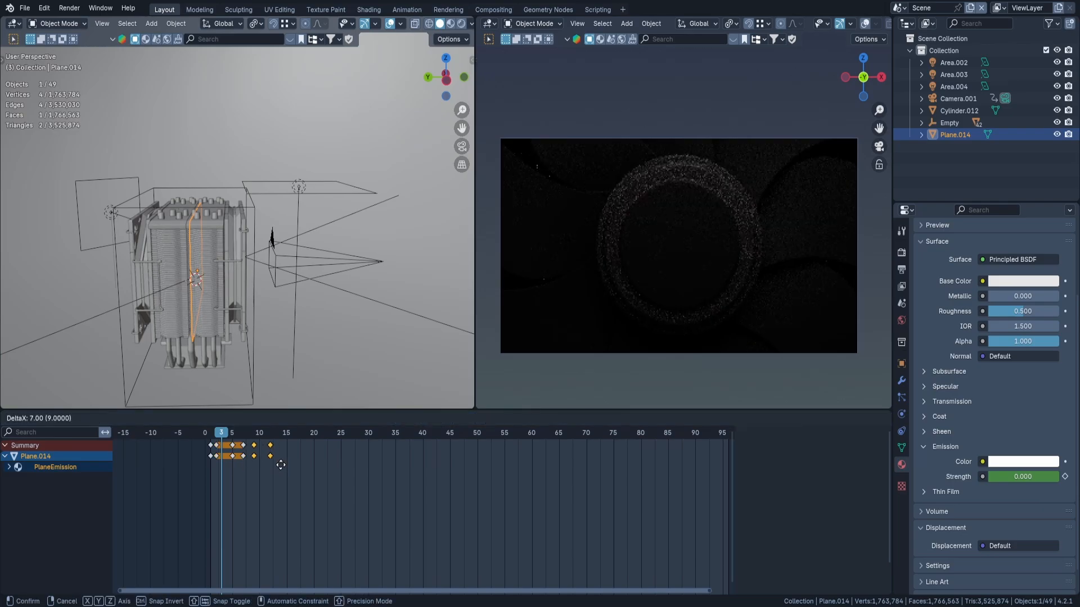
pyautogui.click(280, 465)
pyautogui.click(324, 470)
pyautogui.moveTo(287, 470); pyautogui.dragTo(266, 456, button='right')
pyautogui.press('b')
pyautogui.press('g')
pyautogui.moveTo(290, 471); pyautogui.dragTo(254, 447)
pyautogui.click(274, 434)
# Repeat the emission flicker pattern by duplicating its keyframes out to frame 36, and play back the result.
pyautogui.press('b')
pyautogui.press('g')
pyautogui.press('g')
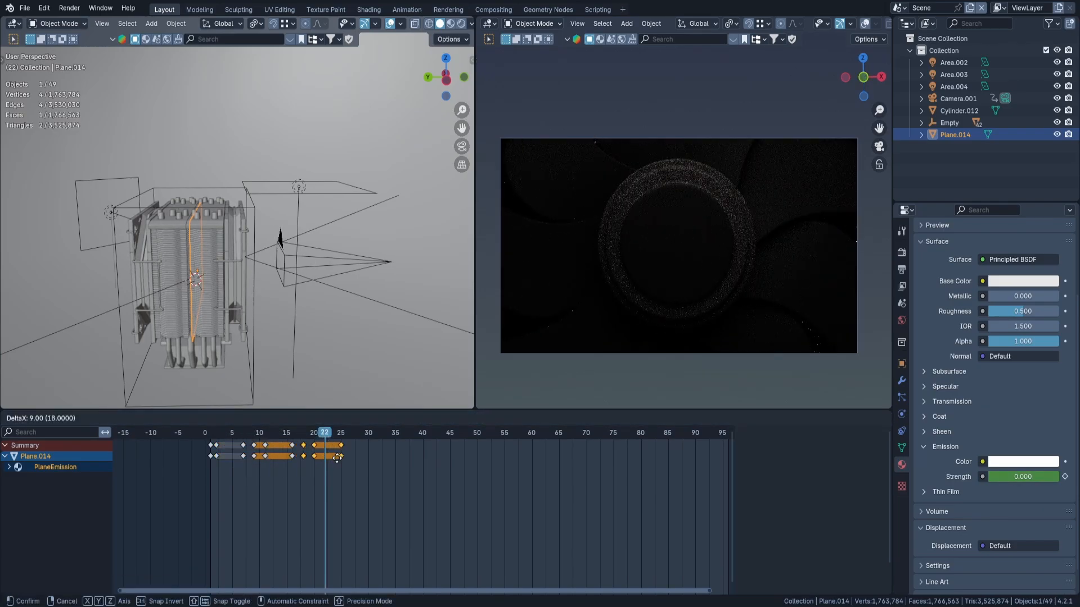
pyautogui.click(336, 457)
pyautogui.hotkey('shift', 'd')
pyautogui.click(430, 464)
pyautogui.press('b')
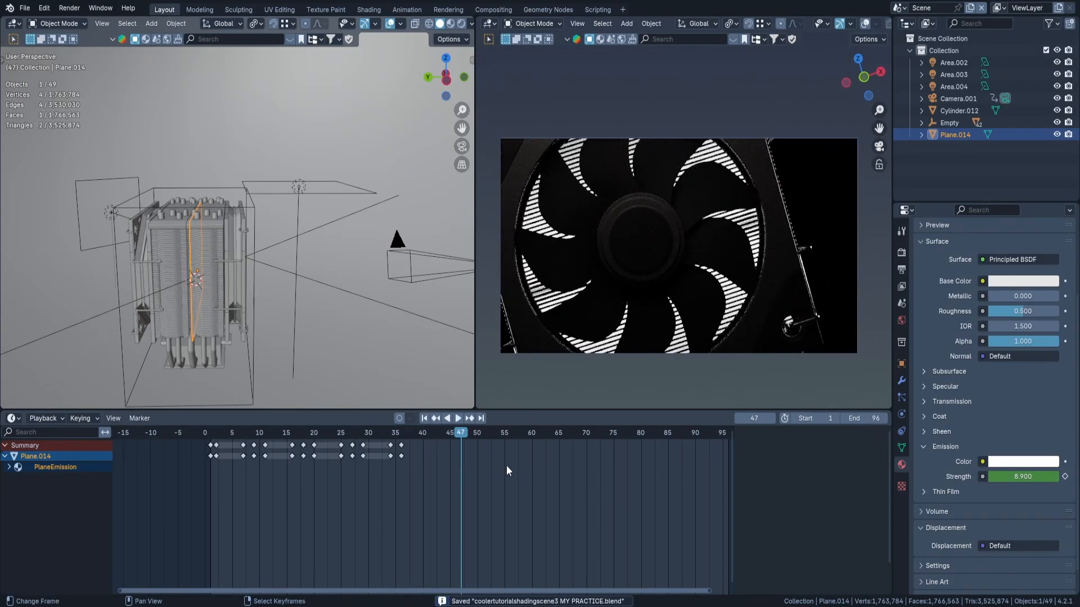
pyautogui.scroll(-2, 326, 339)
pyautogui.moveTo(326, 338); pyautogui.dragTo(310, 339, button='middle')
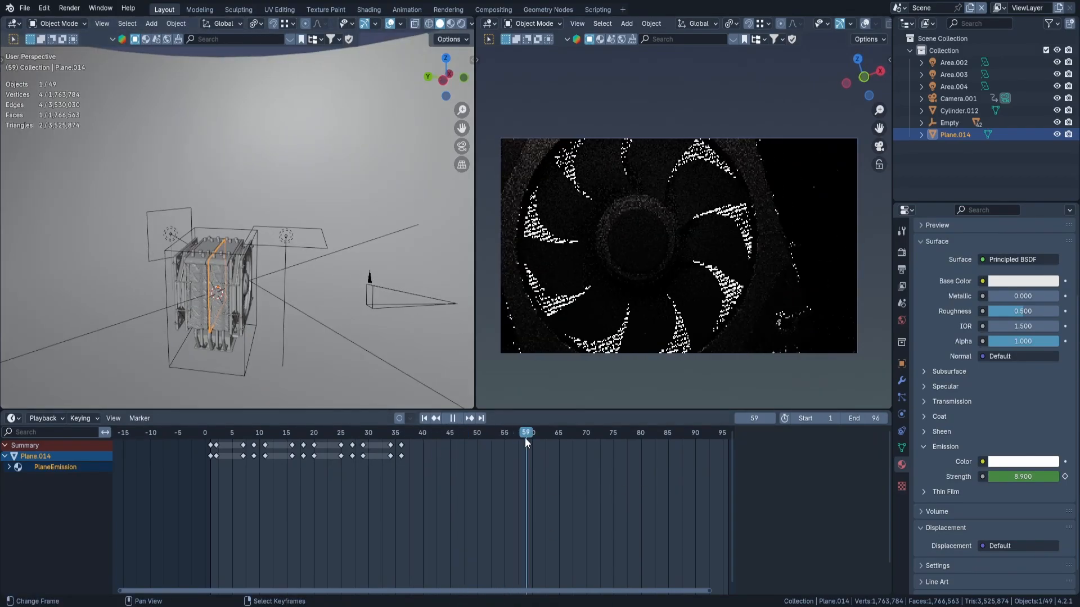
pyautogui.press('space')
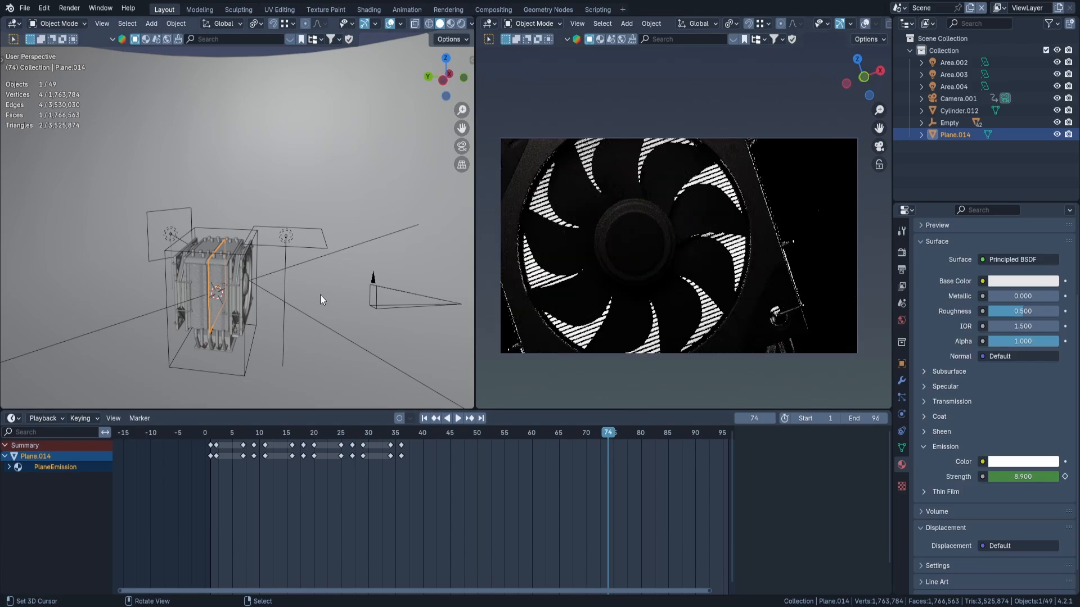
# Lower the overhead area light to the cooler along Z and clear its rotation.
pyautogui.click(286, 246)
pyautogui.keyDown('shift'); pyautogui.moveTo(284, 263); pyautogui.dragTo(258, 248, button='middle'); pyautogui.keyUp('shift')
pyautogui.press('g')
pyautogui.press('z')
pyautogui.click(248, 225)
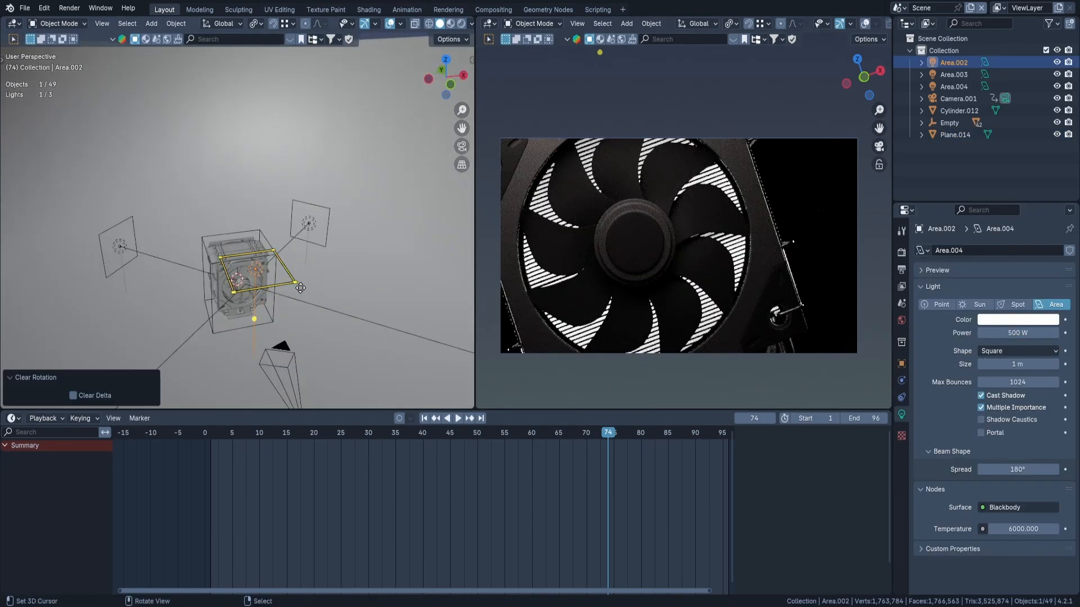
# Rotate the area light 90° about Z, shift it along X beside the cooler, and lower it about 1.19 m.
pyautogui.press('r')
pyautogui.press('z')
pyautogui.press('9')
pyautogui.press('0')
pyautogui.press('Return')
pyautogui.press('g')
pyautogui.press('x')
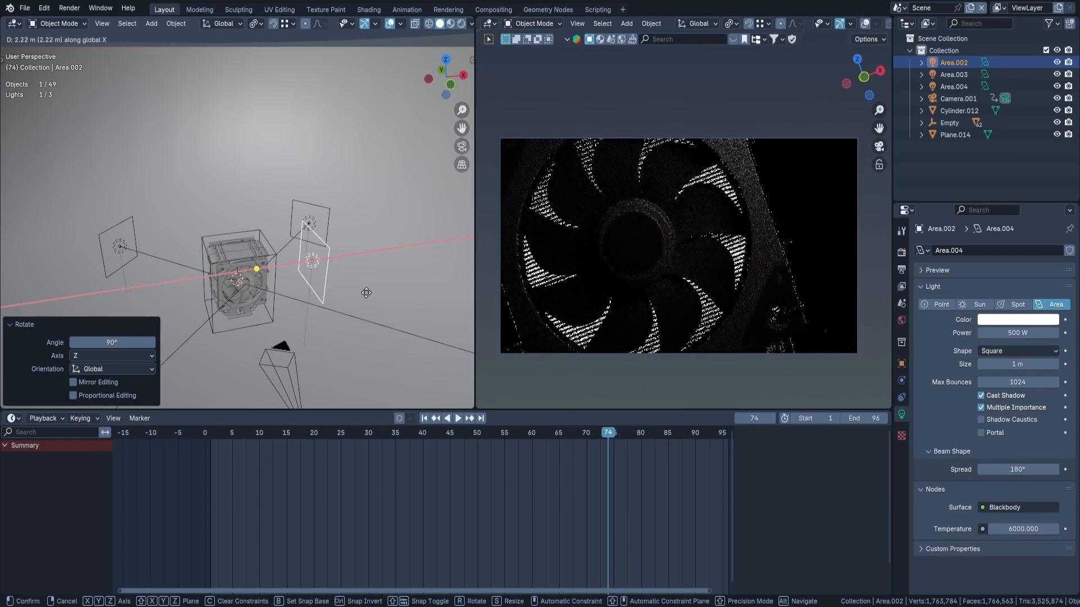
pyautogui.press('Escape')
pyautogui.hotkey('ctrl', 'z')
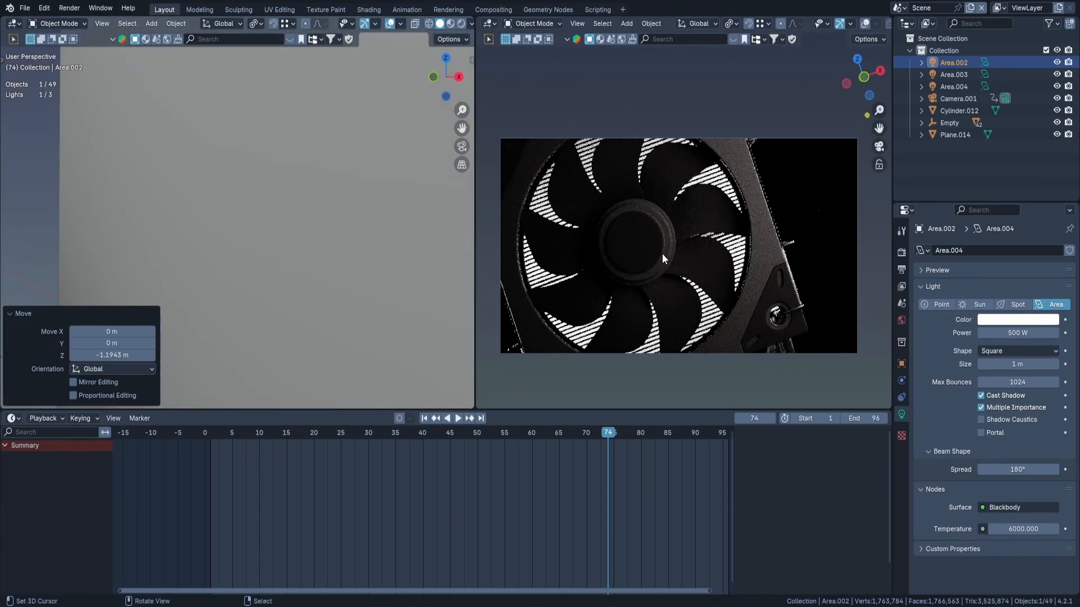
# Restrict the noise modifiers on the Empty's location curves to end at frame 118, and play back the shake.
pyautogui.press('Right')
pyautogui.press('KP_0')
pyautogui.press('KP_0')
pyautogui.moveTo(295, 272); pyautogui.dragTo(286, 237, button='middle')
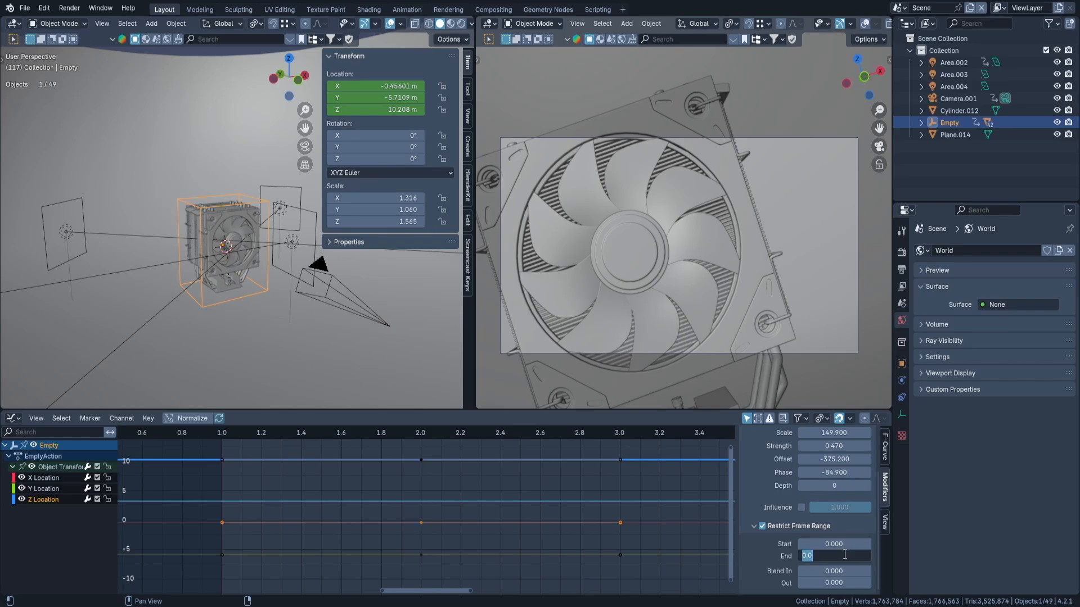
pyautogui.write('118')
pyautogui.press('Return')
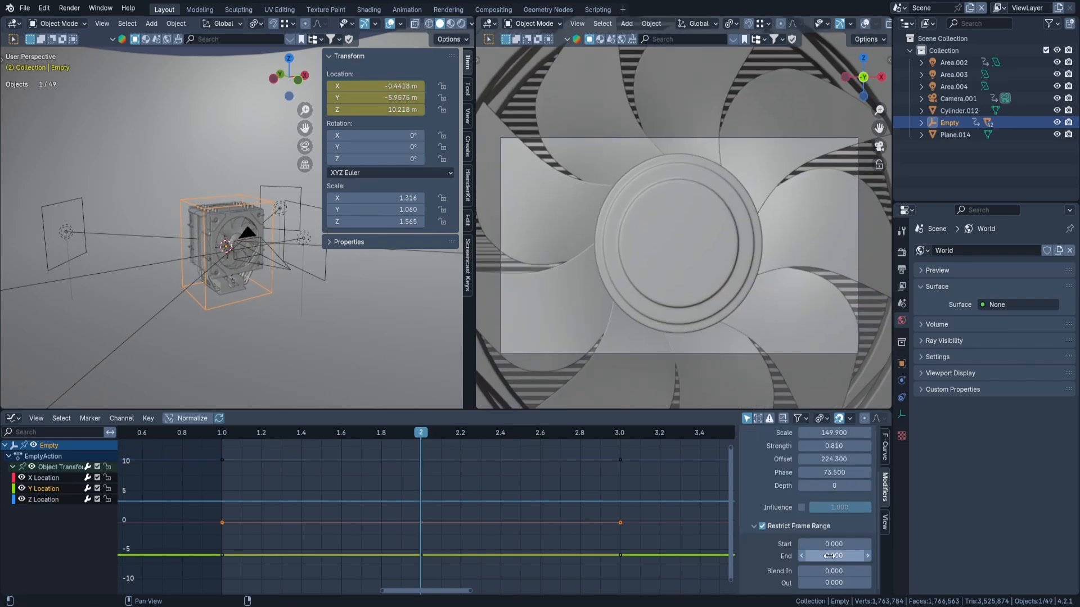
pyautogui.press('space')
pyautogui.scroll(-8, 440, 491)
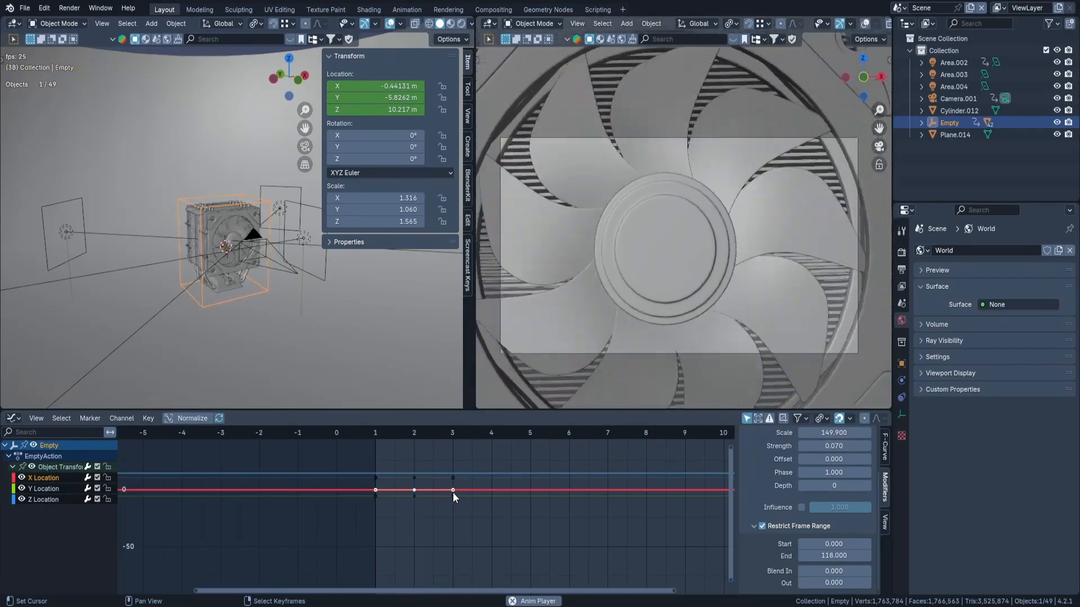
# Set the blend-out of the noise on the Empty's location curves to 118 frames and play back the animation.
pyautogui.press('space')
pyautogui.press('a')
pyautogui.press('KP_0')
pyautogui.press('KP_Decimal')
pyautogui.scroll(-10, 450, 488)
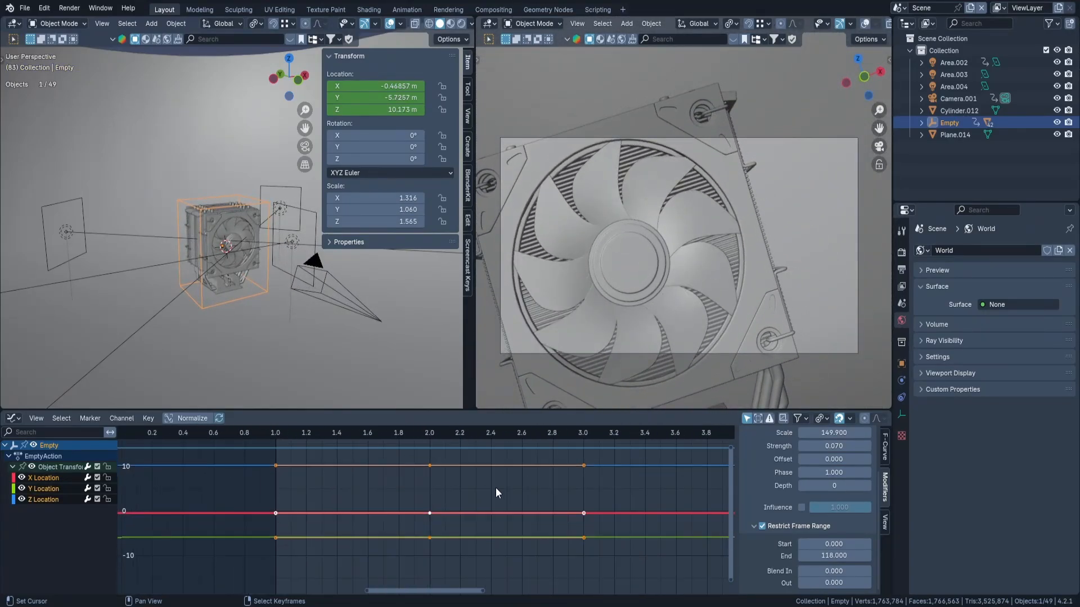
pyautogui.moveTo(834, 583); pyautogui.dragTo(837, 583)
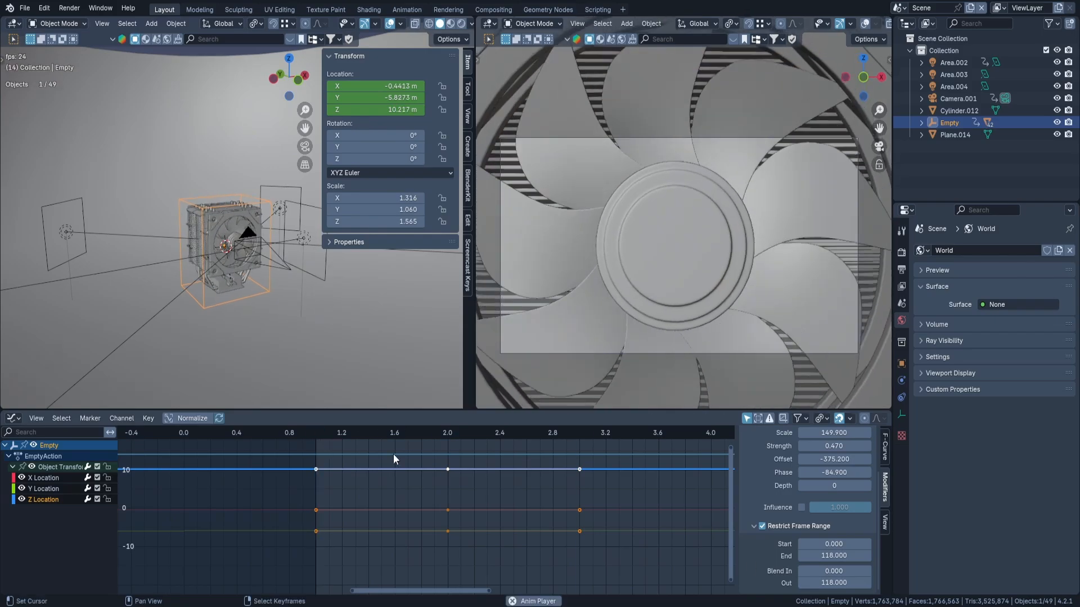
pyautogui.click(90, 417)
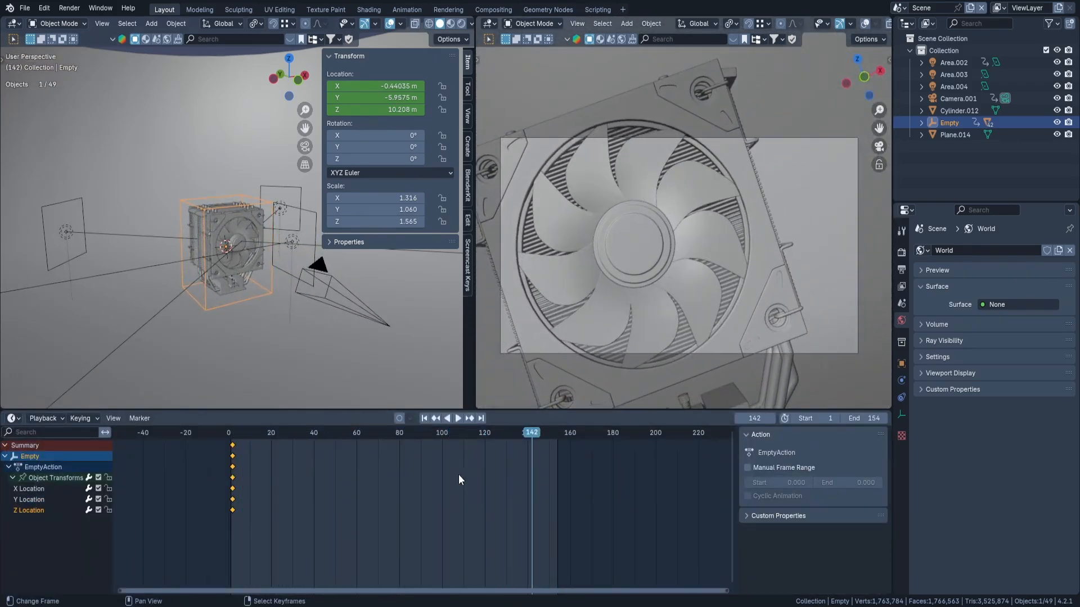
# Play back the fan blades' rotation with the Timeline displayed and extend the scene's end frame to 171.
pyautogui.click(12, 417)
pyautogui.click(168, 481)
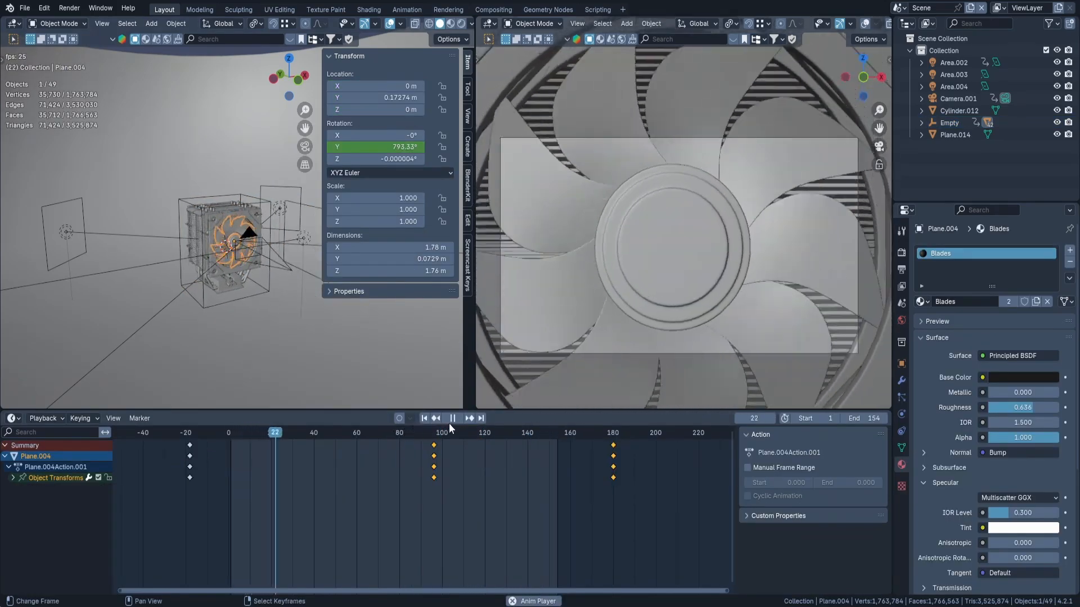
pyautogui.press('Escape')
pyautogui.hotkey('shift', 'Left')
pyautogui.press('space')
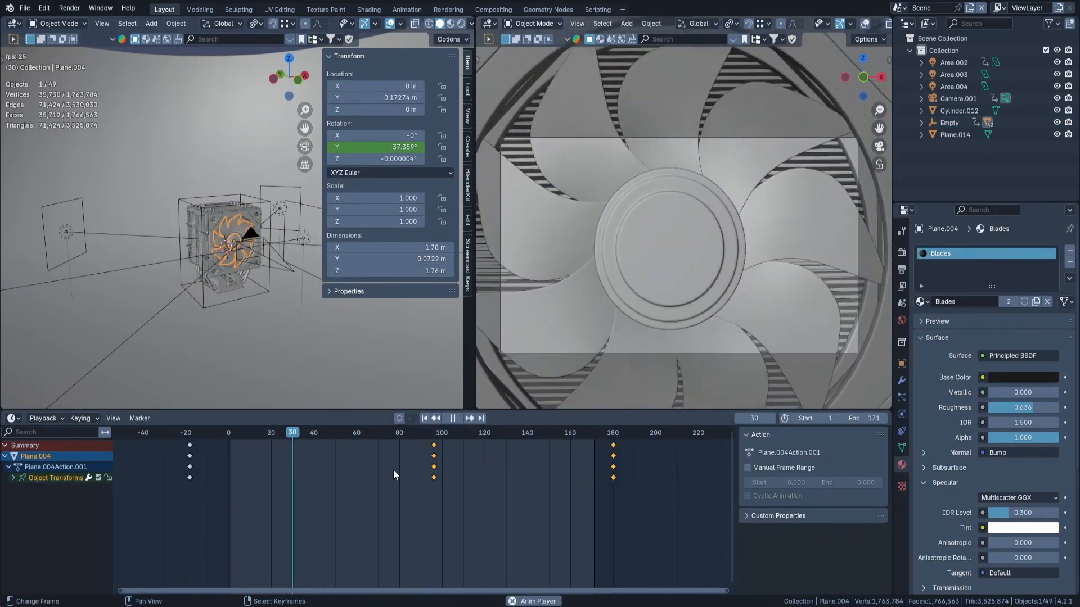
pyautogui.press('space')
# Smooth the fan blades' rotation curve in the Graph Editor by changing its keyframe handle type, with the last keyframe at frame 202.
pyautogui.hotkey('ctrl', 'Tab')
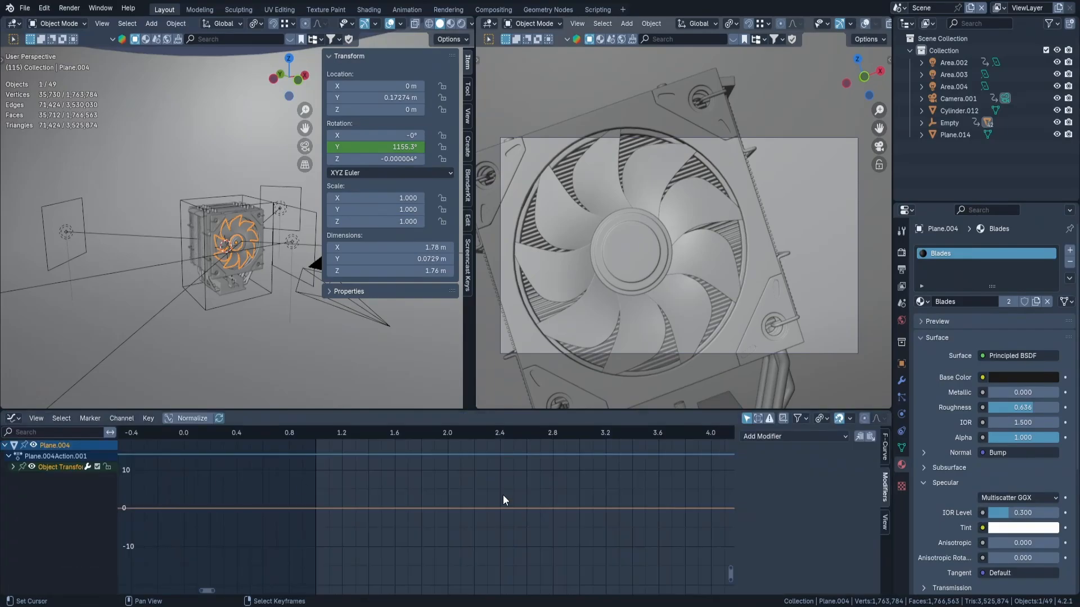
pyautogui.press('Home')
pyautogui.scroll(-4, 502, 494)
pyautogui.moveTo(502, 494); pyautogui.dragTo(420, 500, button='middle')
pyautogui.click(286, 431)
pyautogui.press('space')
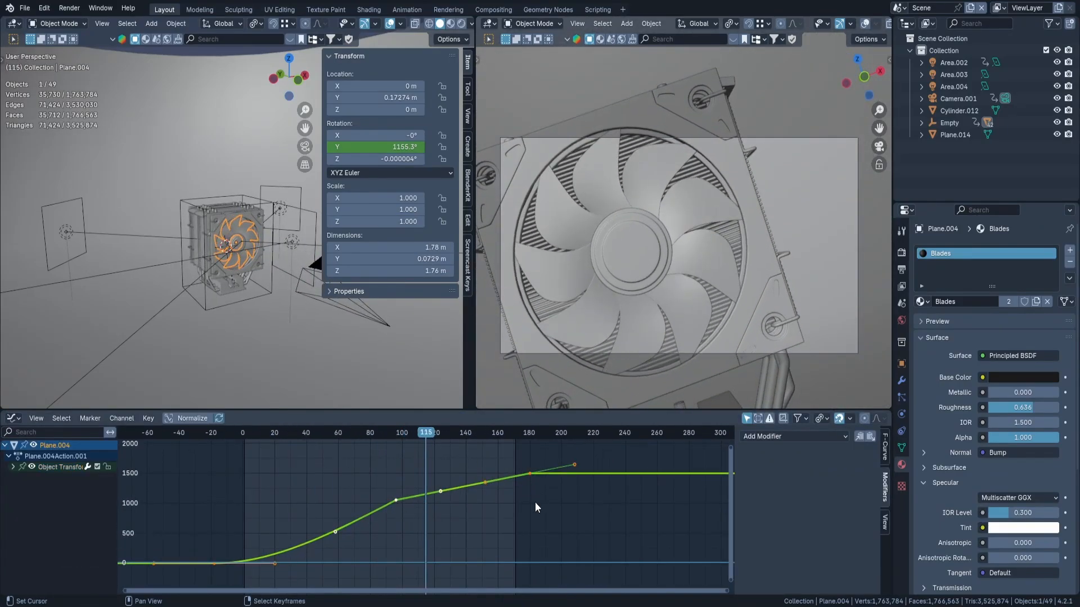
pyautogui.press('v')
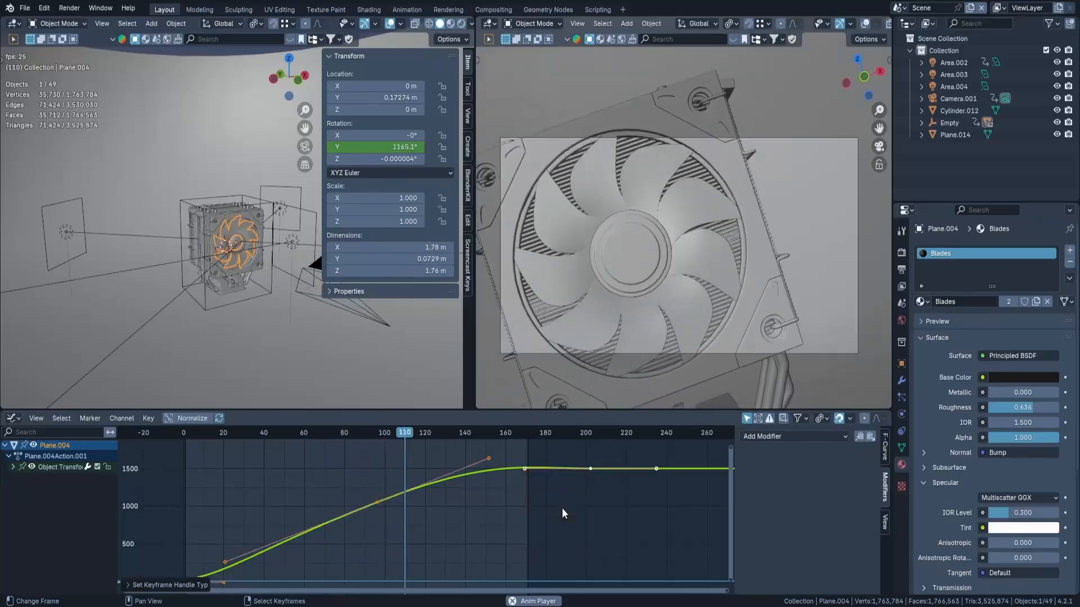
pyautogui.press('space')
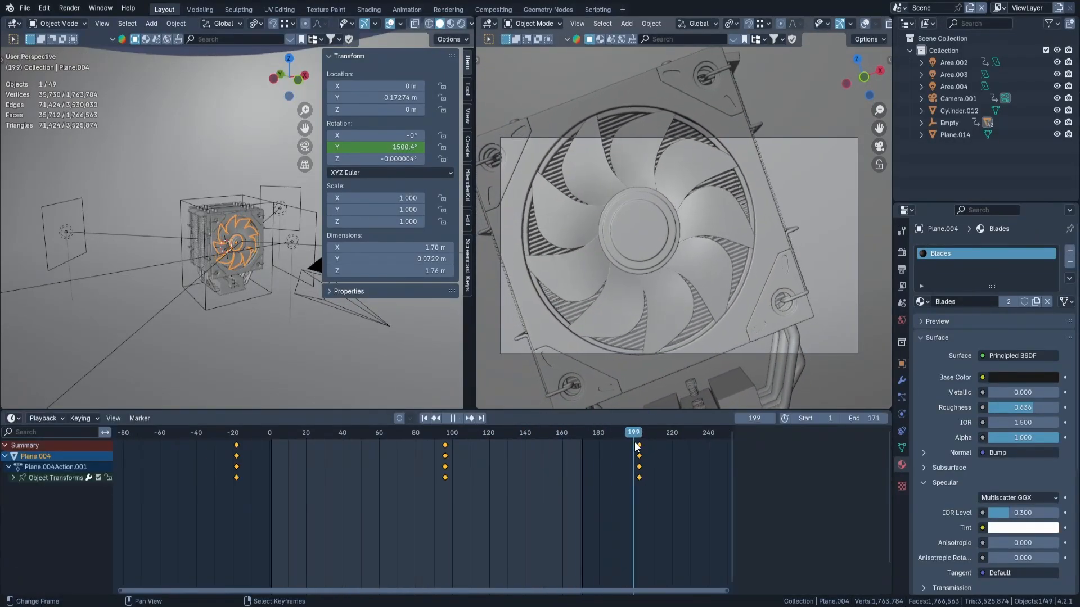
# Switch the render engine to EEVEE and play back the fan animation in the rendered camera view.
pyautogui.click(464, 445)
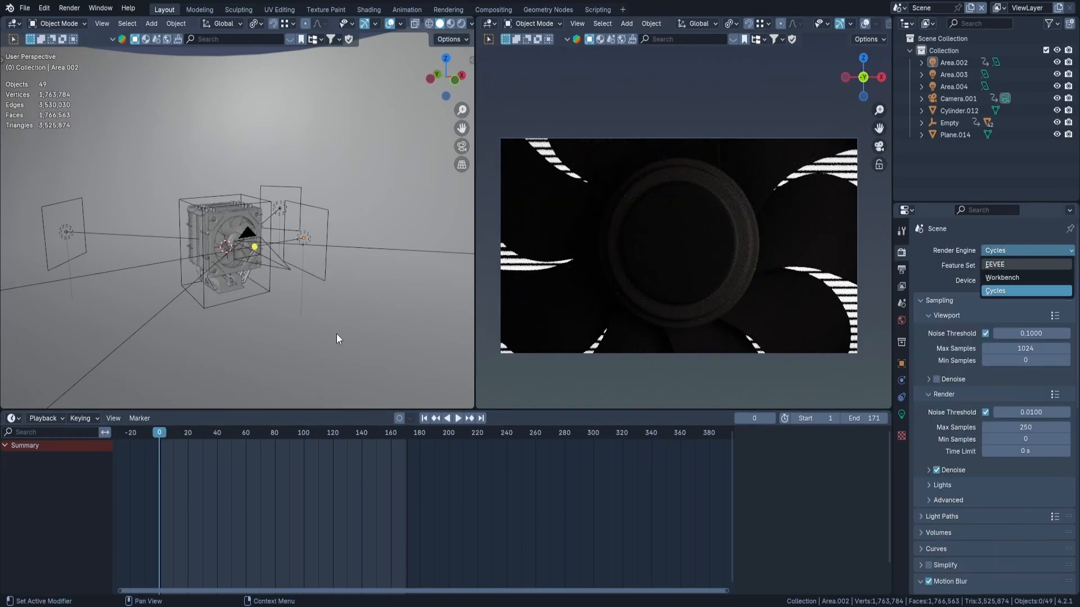
pyautogui.press('e')
pyautogui.press('space')
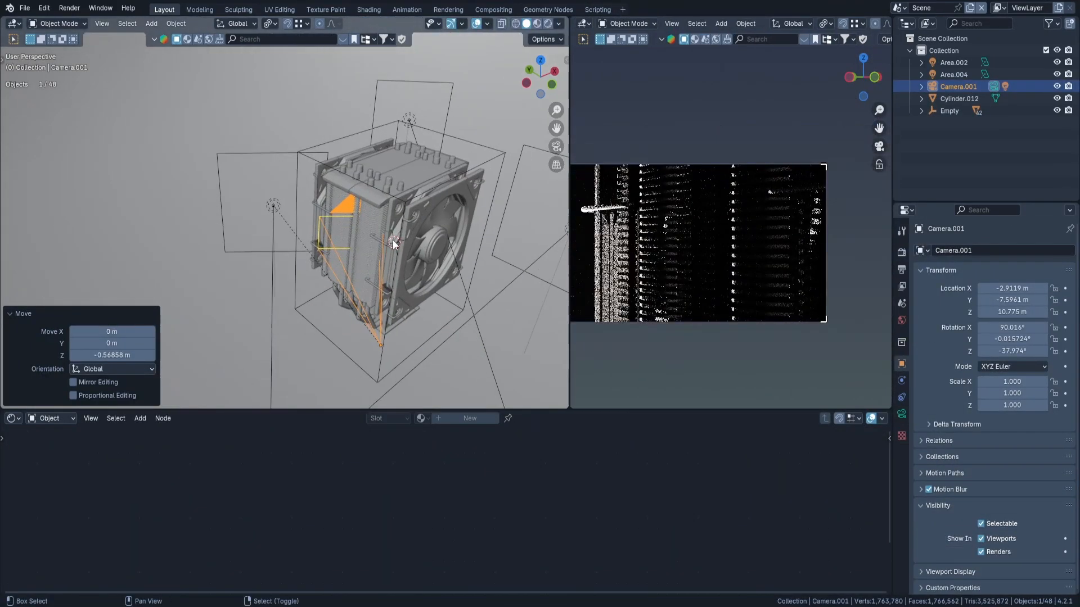
# Parent the area light beside the cooler to the camera, keeping its transform.
pyautogui.moveTo(393, 241); pyautogui.dragTo(412, 250, button='middle')
pyautogui.rightClick(229, 213)
pyautogui.keyDown('shift'); pyautogui.rightClick(398, 363); pyautogui.keyUp('shift')
pyautogui.hotkey('ctrl', 'p')
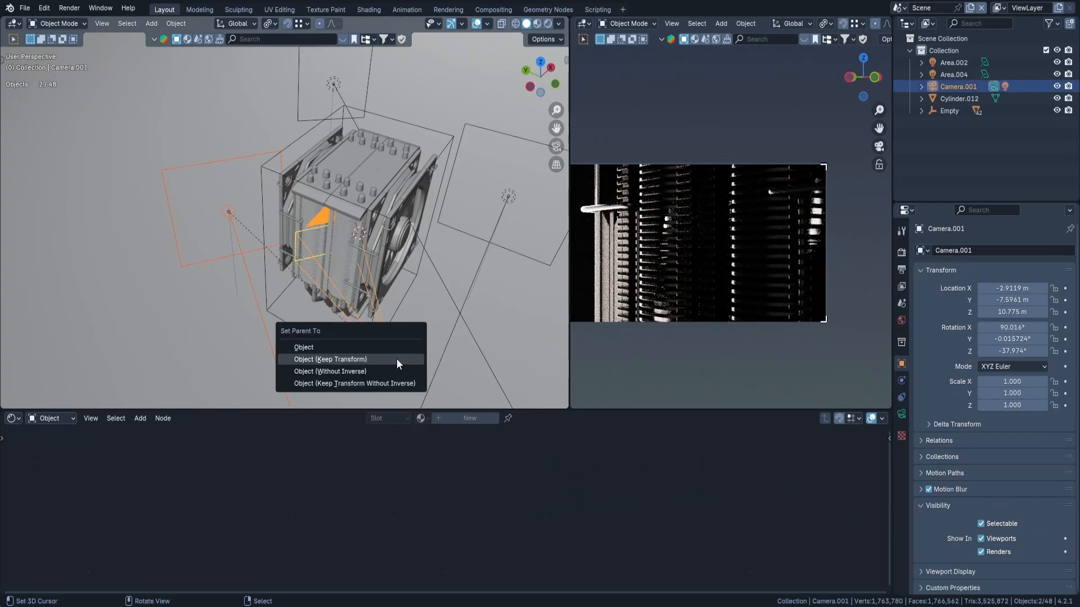
pyautogui.click(396, 359)
# Raise the camera along Z by about 0.564 m, to 11.34 m, framing the cooler's upper fins.
pyautogui.rightClick(401, 361)
pyautogui.moveTo(400, 348); pyautogui.dragTo(379, 285, button='middle')
pyautogui.press('g')
pyautogui.press('z')
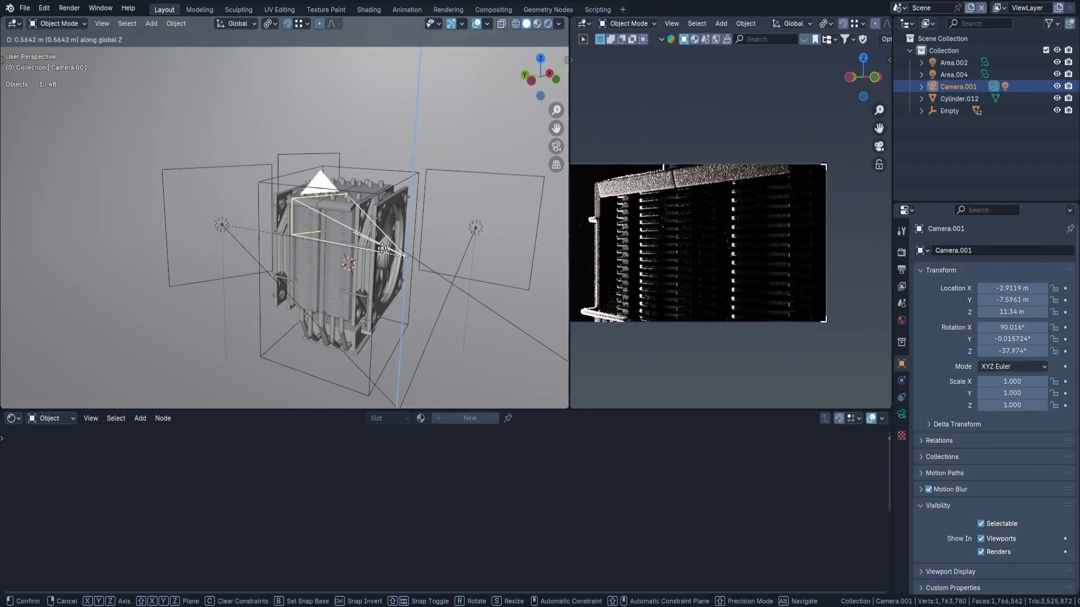
pyautogui.click(383, 248)
# Switch the lower editor to the Timeline and keyframe the camera's Z location at frame 0.
pyautogui.click(16, 419)
pyautogui.click(174, 470)
pyautogui.press('n')
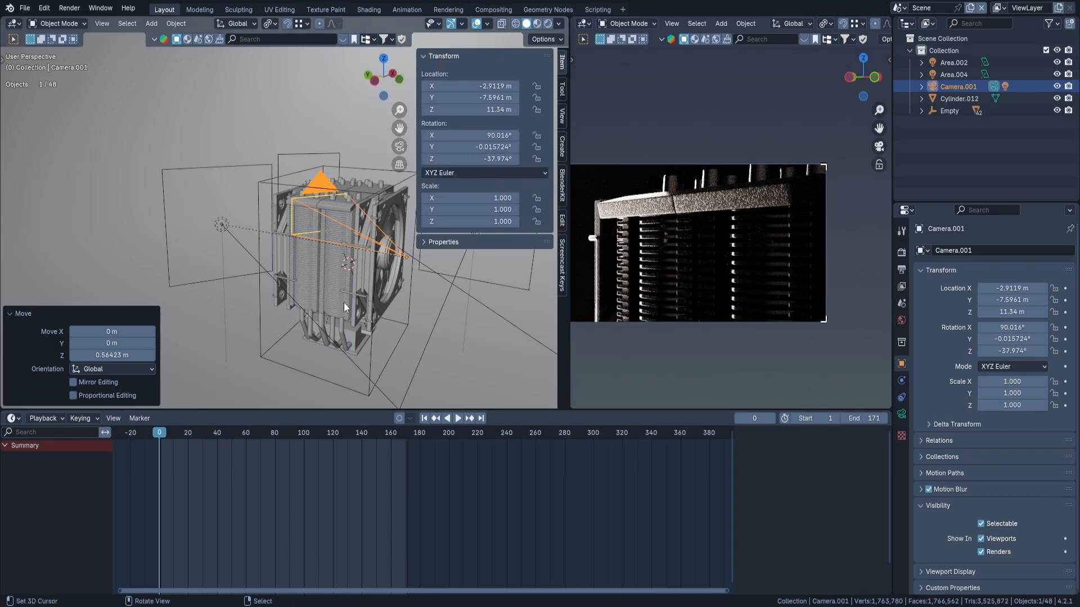
pyautogui.rightClick(455, 110)
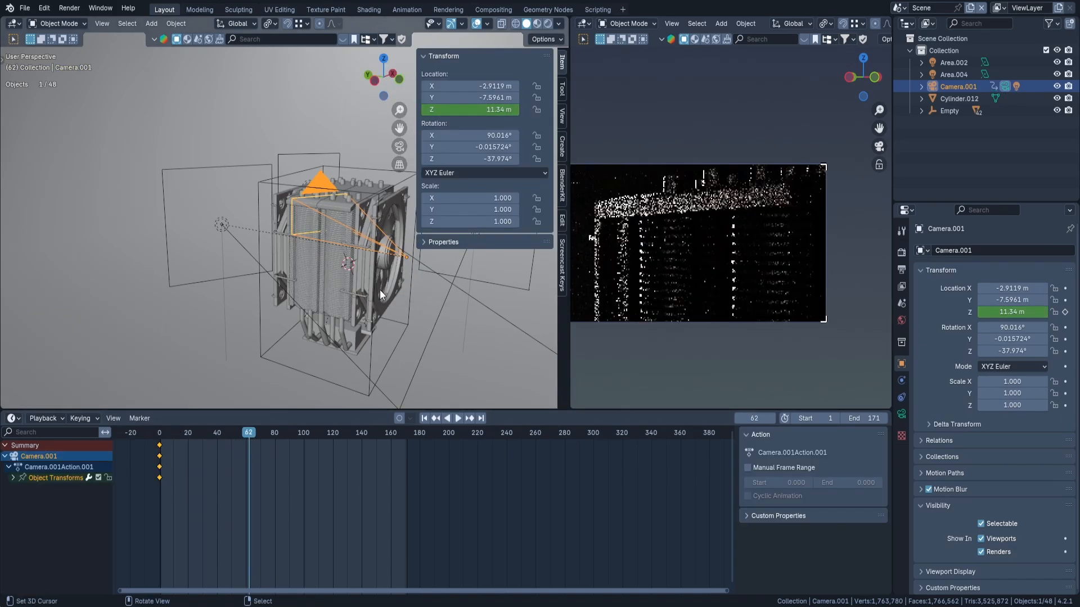
# Lower the camera along Z to about 10.237 m at frame 100 and keyframe its Z location.
pyautogui.press('Escape')
pyautogui.press('g')
pyautogui.press('z')
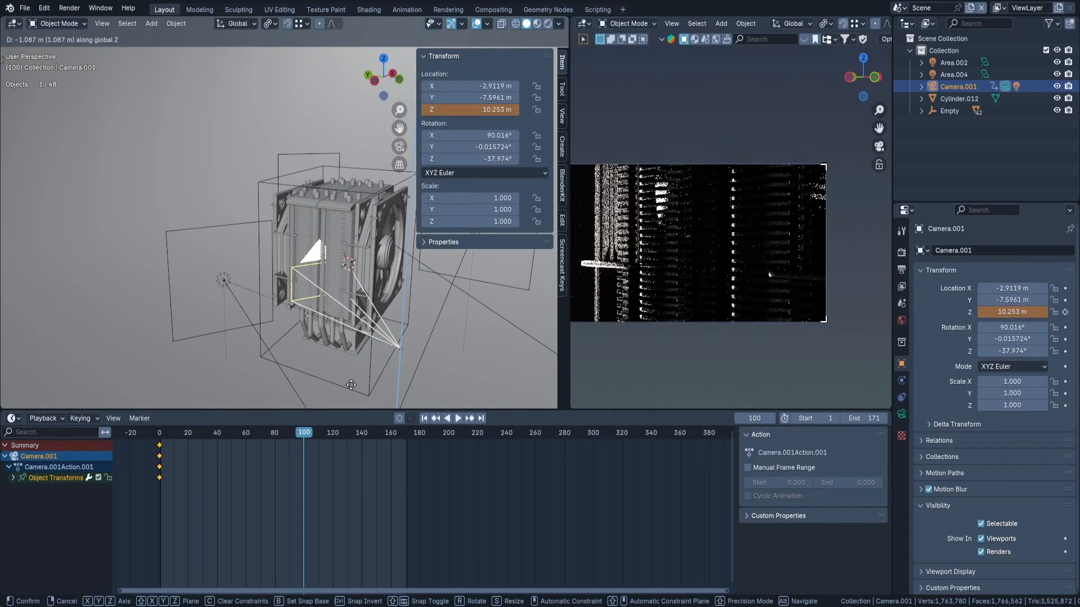
pyautogui.click(350, 386)
pyautogui.press('i')
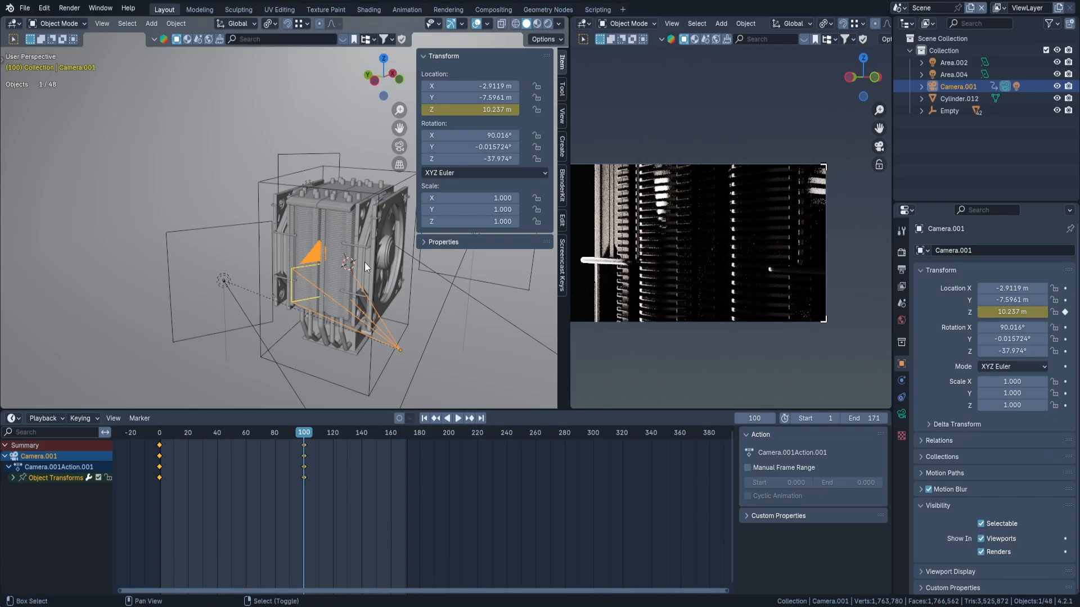
# Select the empty that controls the cooler and keyframe its Z rotation of 0° at frame 0.
pyautogui.keyDown('shift'); pyautogui.moveTo(365, 262); pyautogui.dragTo(329, 272, button='middle'); pyautogui.keyUp('shift')
pyautogui.click(159, 438)
pyautogui.rightClick(349, 179)
pyautogui.rightClick(466, 159)
pyautogui.click(465, 159)
# Play the shot toward its end, rotate the empty a few degrees in the negative direction around Z, and keyframe its Z rotation.
pyautogui.press('space')
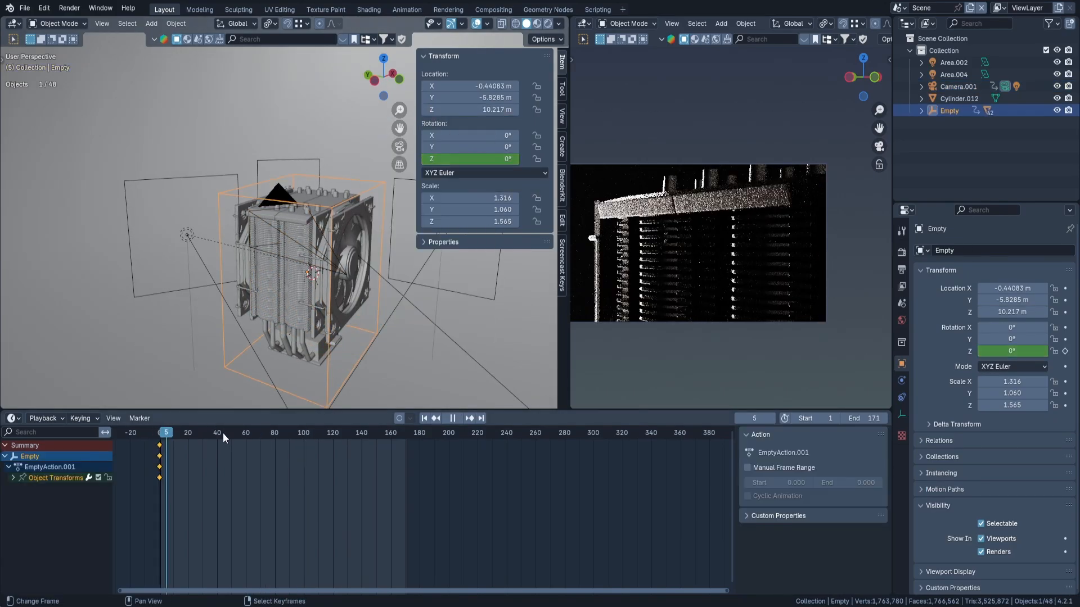
pyautogui.press('r')
pyautogui.press('z')
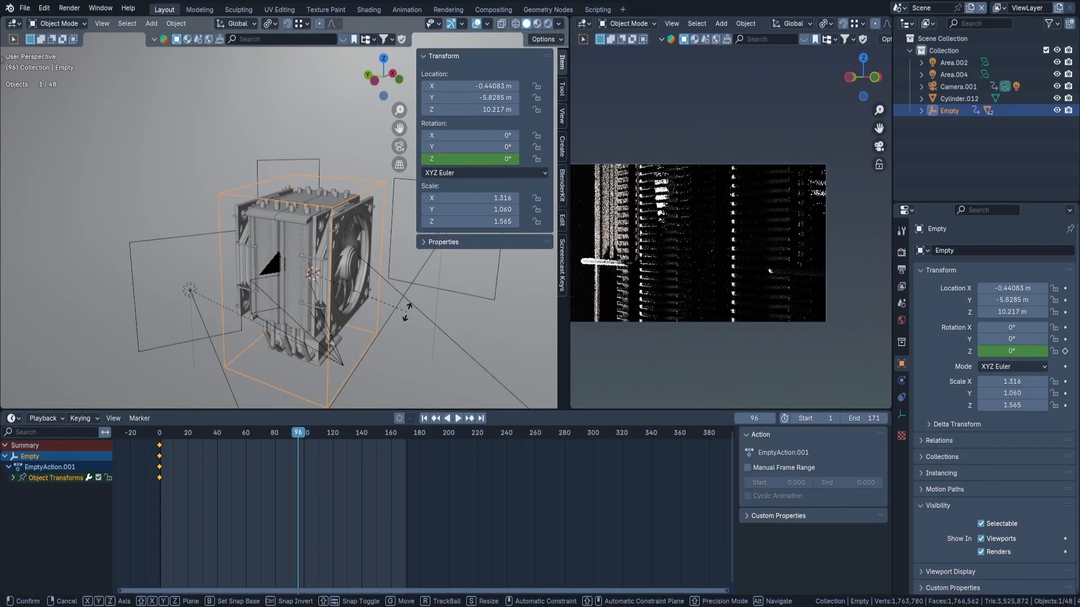
pyautogui.click(396, 331)
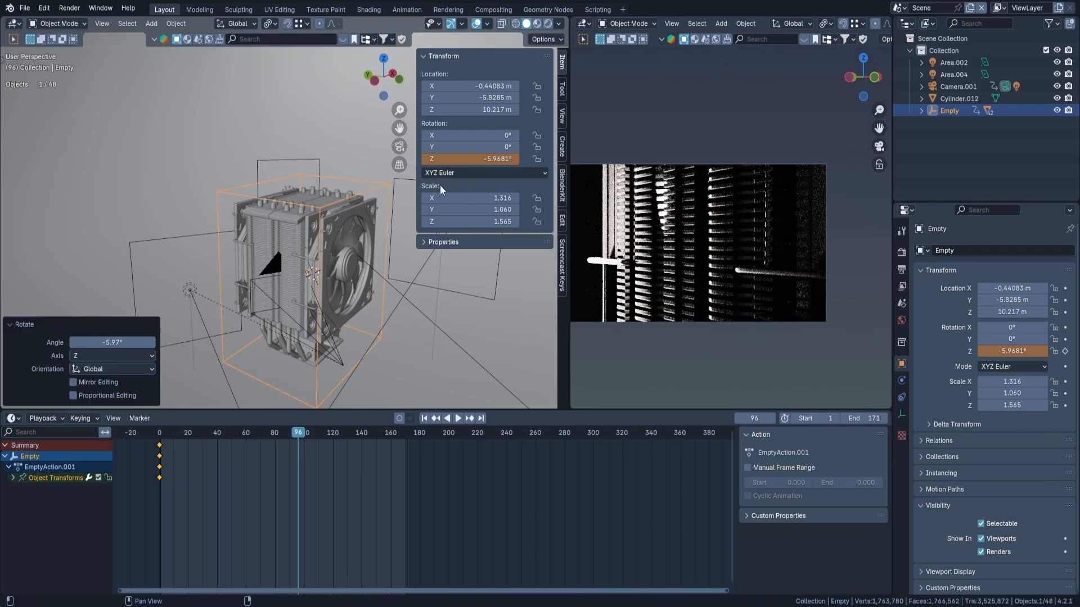
pyautogui.rightClick(465, 159)
pyautogui.click(465, 159)
# Set the animation's end frame to 96 and move the empty's second rotation keyframe to frame 100.
pyautogui.press('g')
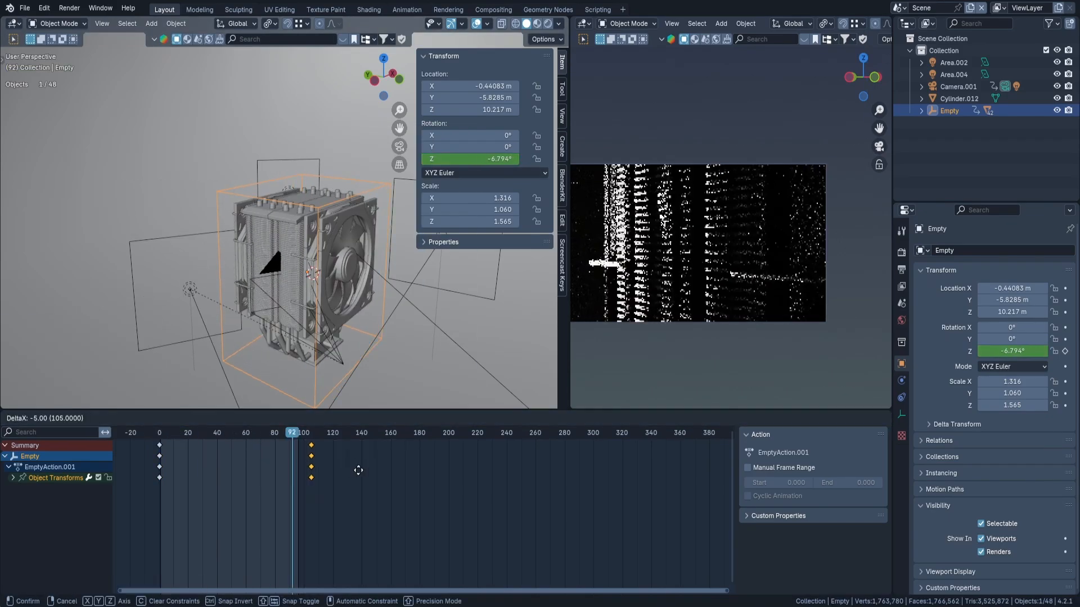
pyautogui.click(294, 430)
pyautogui.click(160, 438)
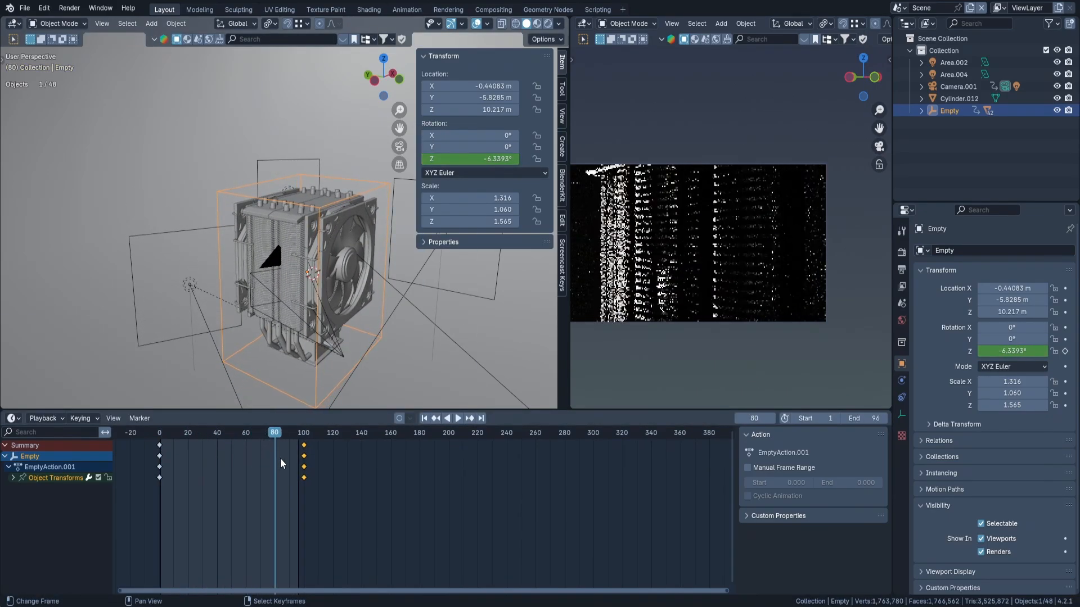
# Select the area light Area.004 and move it horizontally beside the cooler, to about X -0.62 m, Y -2.11 m.
pyautogui.moveTo(346, 276); pyautogui.dragTo(344, 320, button='middle')
pyautogui.rightClick(279, 65)
pyautogui.press('g')
pyautogui.hotkey('shift', 'z')
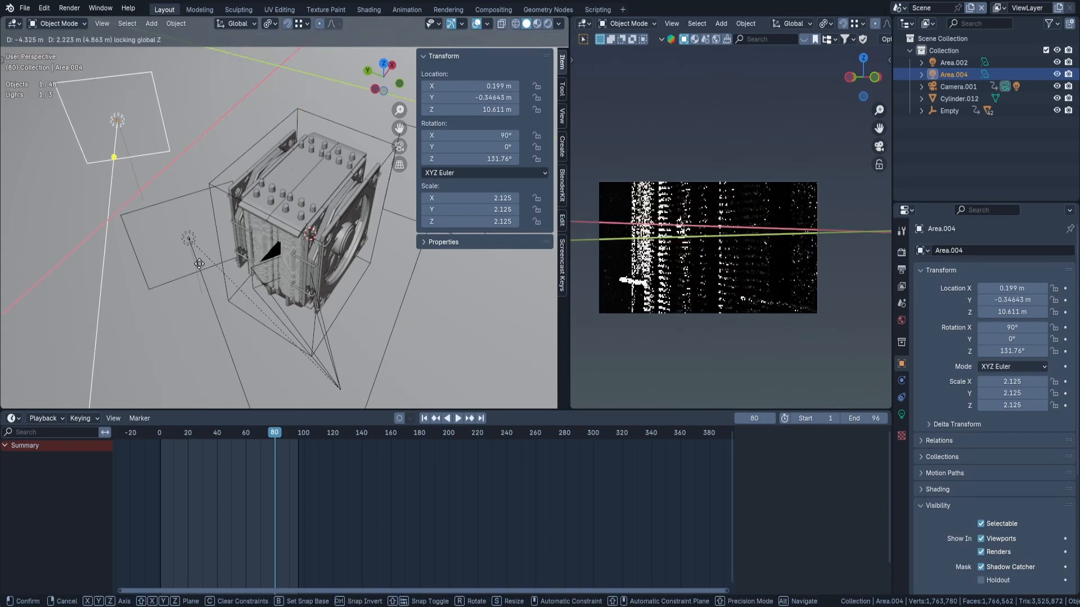
pyautogui.click(93, 128)
pyautogui.scroll(-3, 200, 225)
pyautogui.moveTo(222, 235); pyautogui.dragTo(247, 253, button='middle')
pyautogui.press('g')
pyautogui.hotkey('shift', 'z')
pyautogui.click(281, 305)
# Rotate Area.004 around Z to about 245° and move it to about X -2.47 m, Y 0.39 m, Z 10.38 m, facing the cooler.
pyautogui.press('r')
pyautogui.press('z')
pyautogui.press('z')
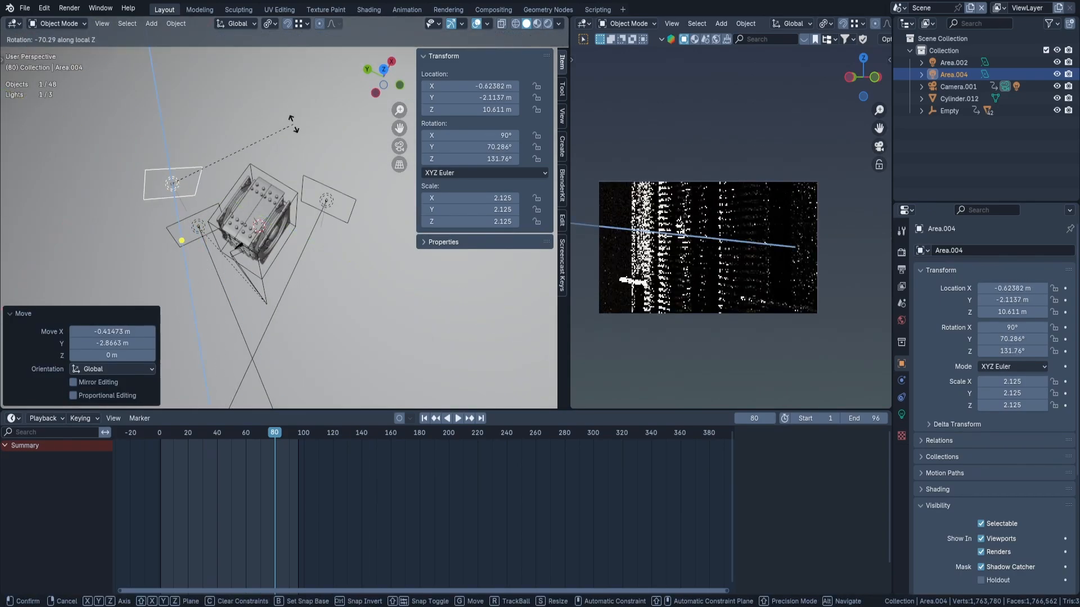
pyautogui.click(117, 116)
pyautogui.press('g')
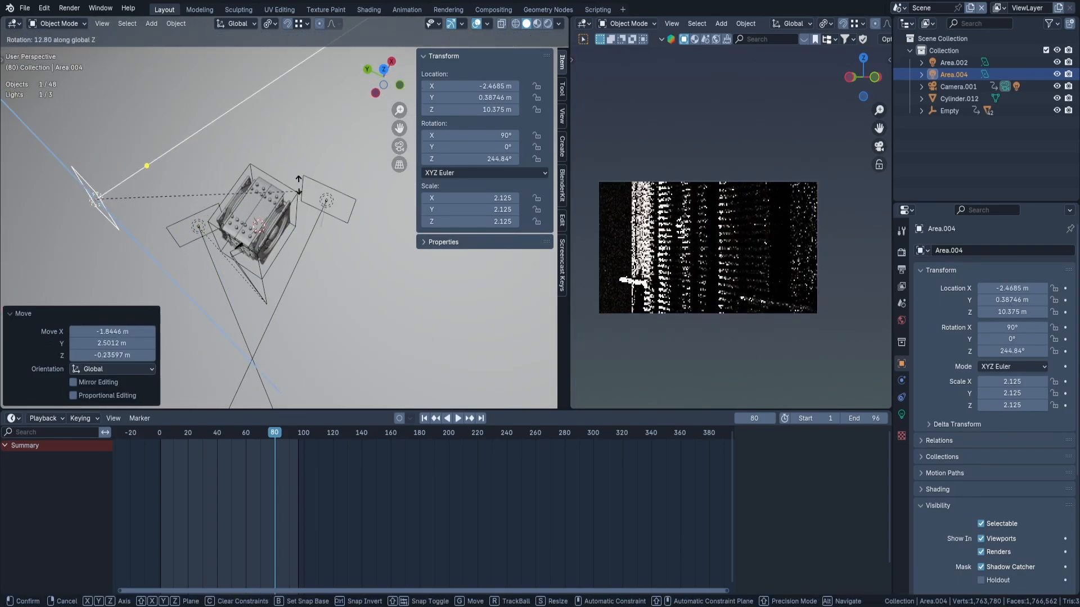
pyautogui.click(202, 92)
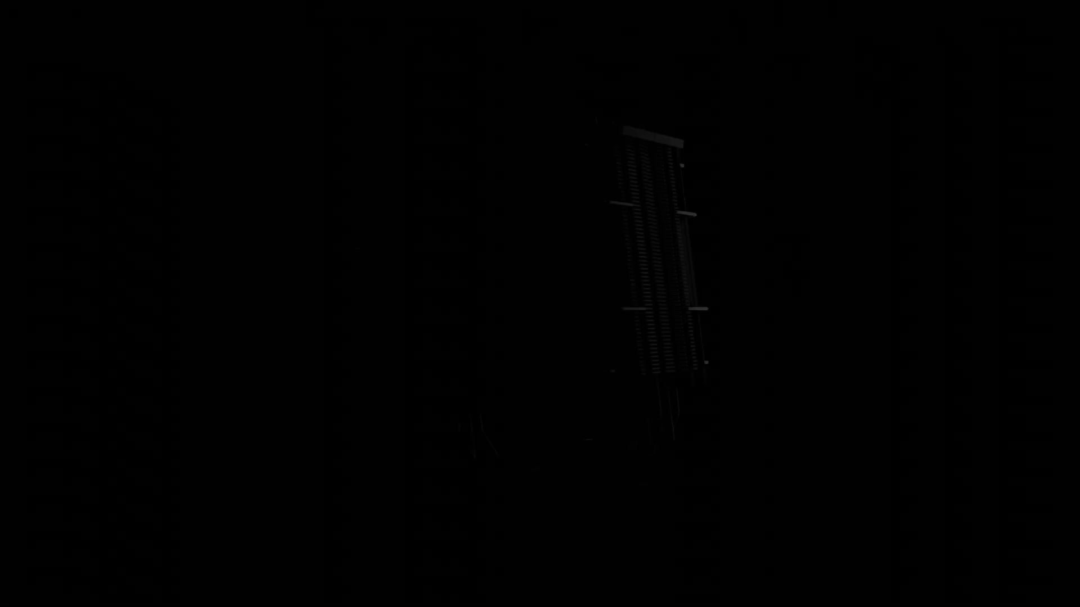